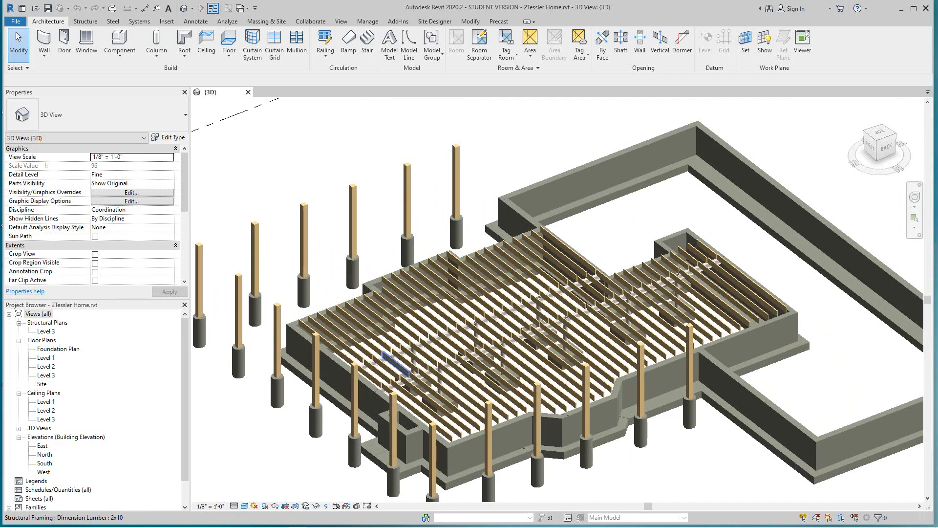
- Open the Foundation Plan floor plan and tile it beside the 3D view
{"action": "scroll", "coordinate": [582, 408], "scroll_direction": "down", "scroll_amount": 2}
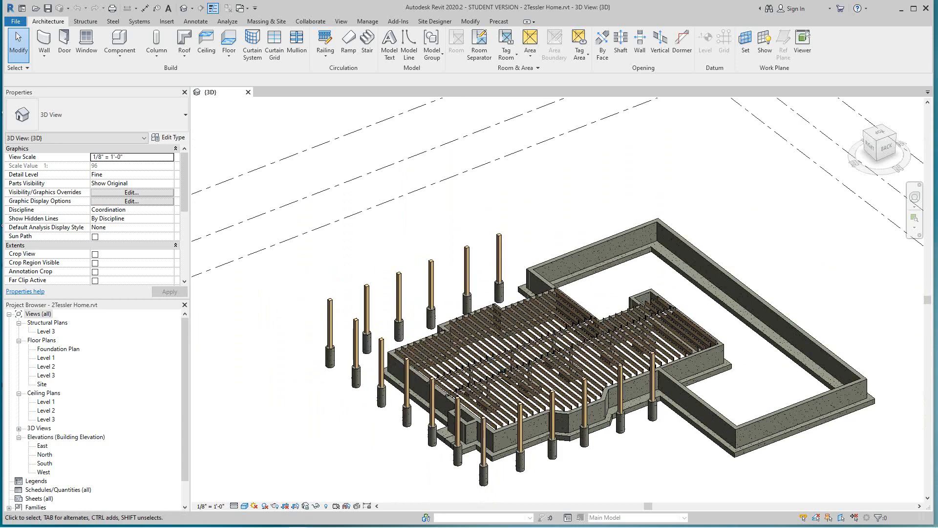
{"action": "double_click", "coordinate": [58, 349]}
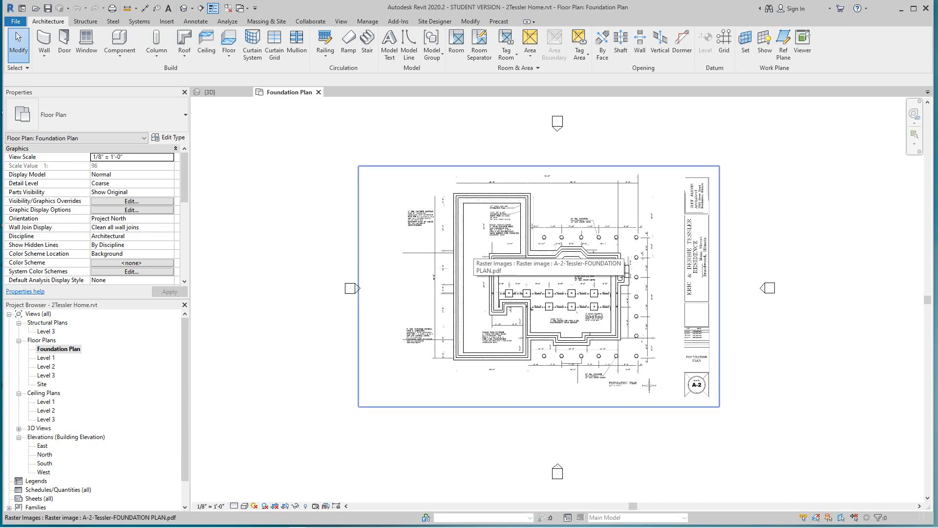
{"action": "key", "text": "w"}
{"action": "key", "text": "t"}
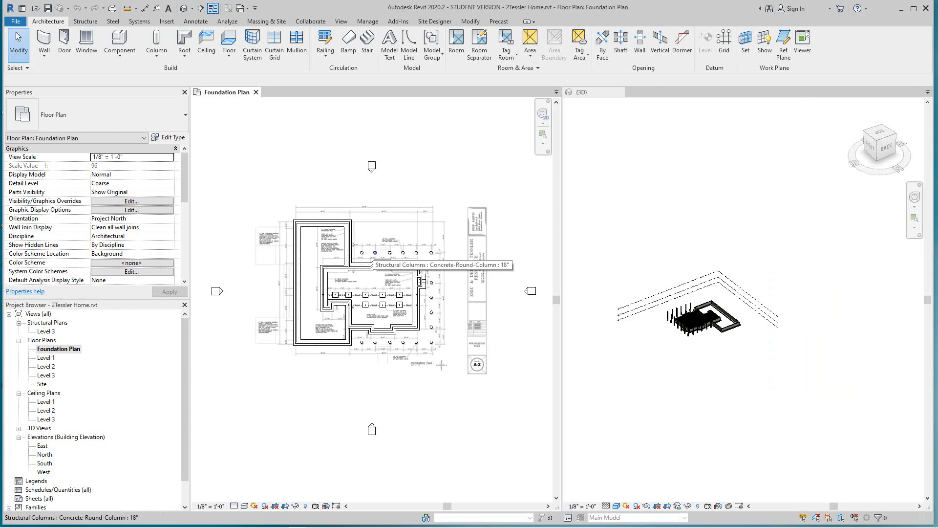
{"action": "scroll", "coordinate": [369, 258], "scroll_direction": "up", "scroll_amount": 3}
{"action": "scroll", "coordinate": [716, 324], "scroll_direction": "up", "scroll_amount": 5}
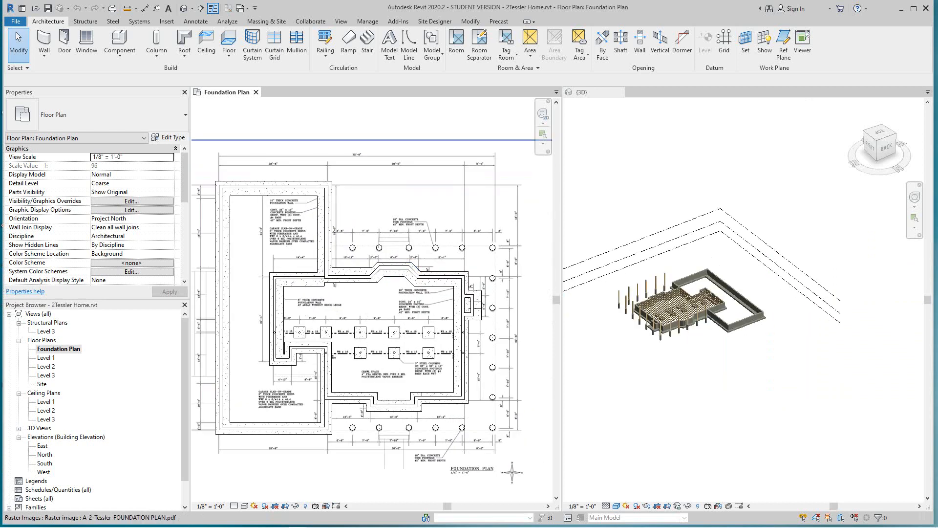
{"action": "scroll", "coordinate": [657, 313], "scroll_direction": "up", "scroll_amount": 2}
{"action": "middle_click_drag", "start_coordinate": [657, 313], "coordinate": [687, 327]}
{"action": "scroll", "coordinate": [647, 324], "scroll_direction": "down", "scroll_amount": 3}
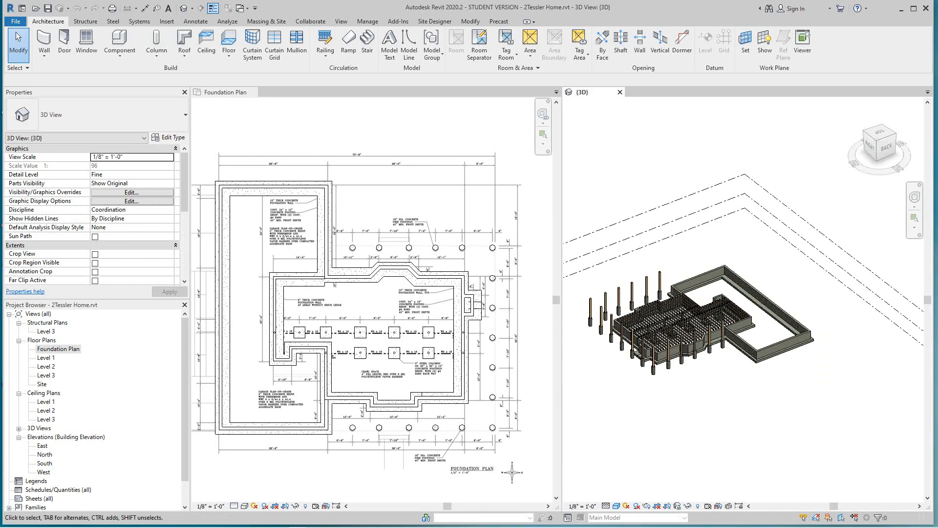
{"action": "mouse_move", "coordinate": [98, 521]}
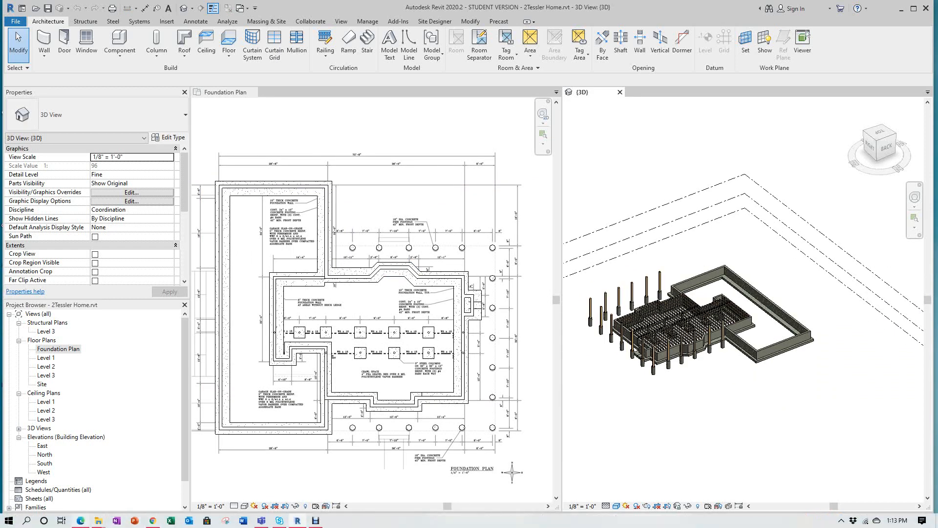
{"action": "scroll", "coordinate": [303, 388], "scroll_direction": "down", "scroll_amount": 3}
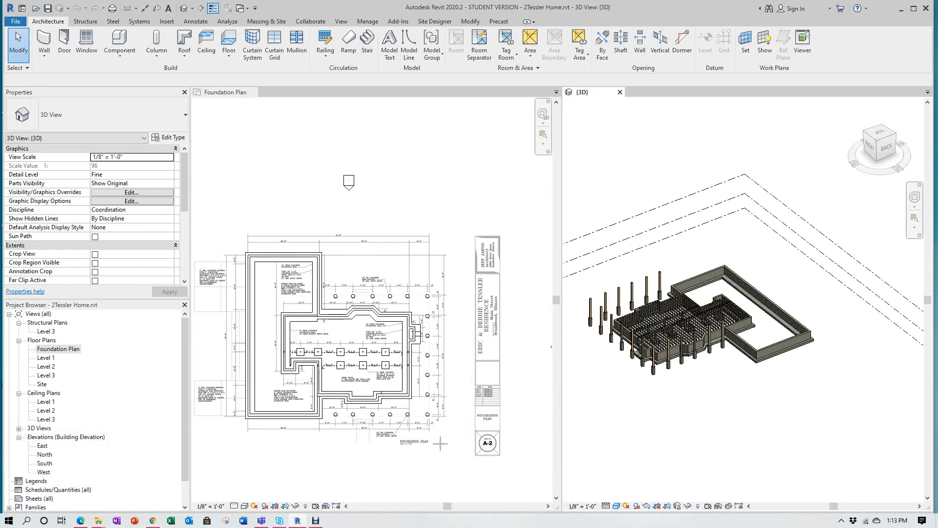
- Start a sketched structural beam system for the area around the round piers in the Foundation Plan
{"action": "scroll", "coordinate": [318, 289], "scroll_direction": "up", "scroll_amount": 5}
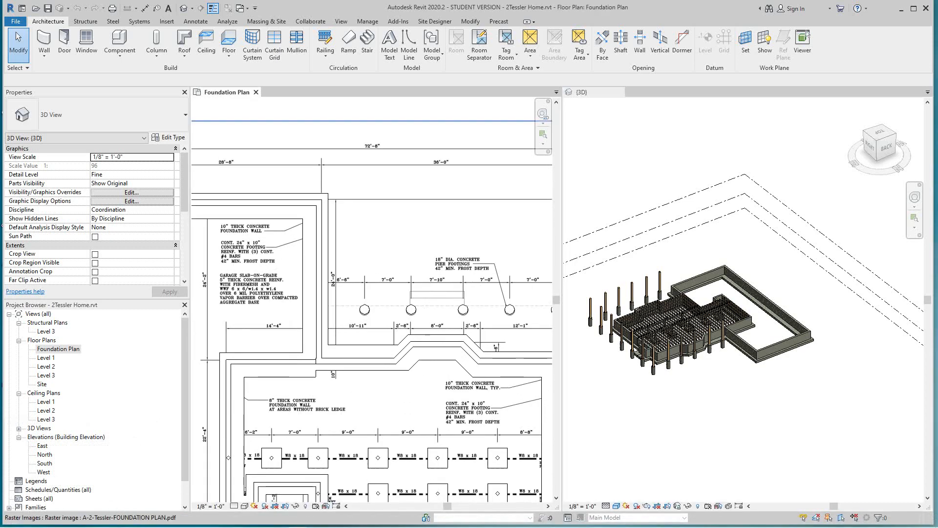
{"action": "scroll", "coordinate": [477, 376], "scroll_direction": "up", "scroll_amount": 3}
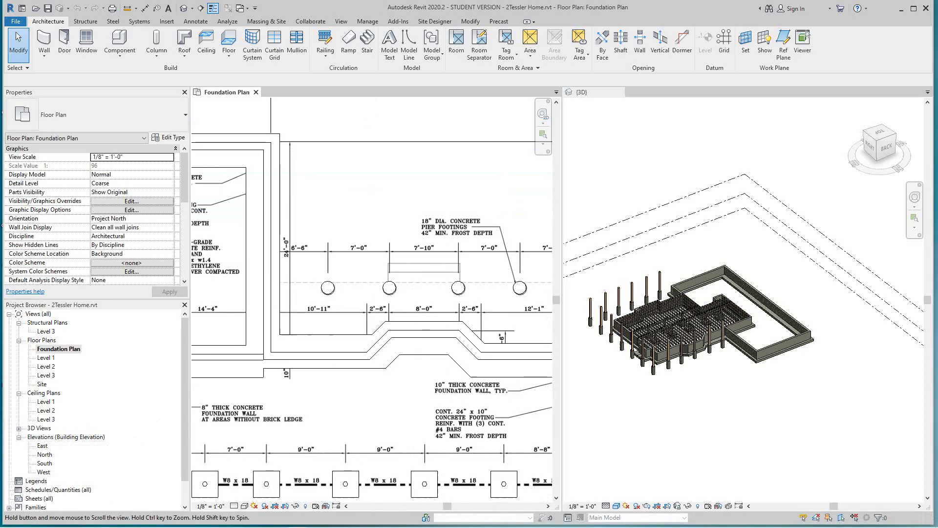
{"action": "middle_click_drag", "start_coordinate": [440, 342], "coordinate": [426, 342]}
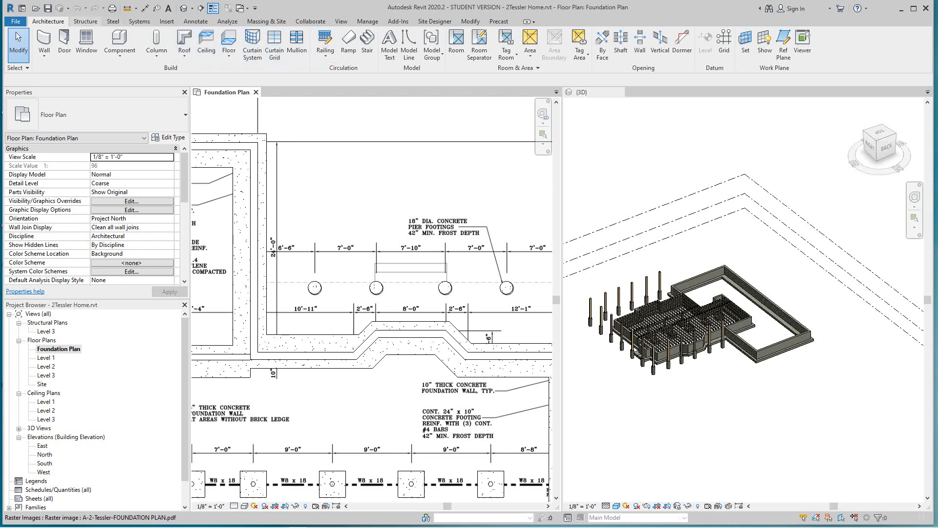
{"action": "left_click", "coordinate": [85, 21]}
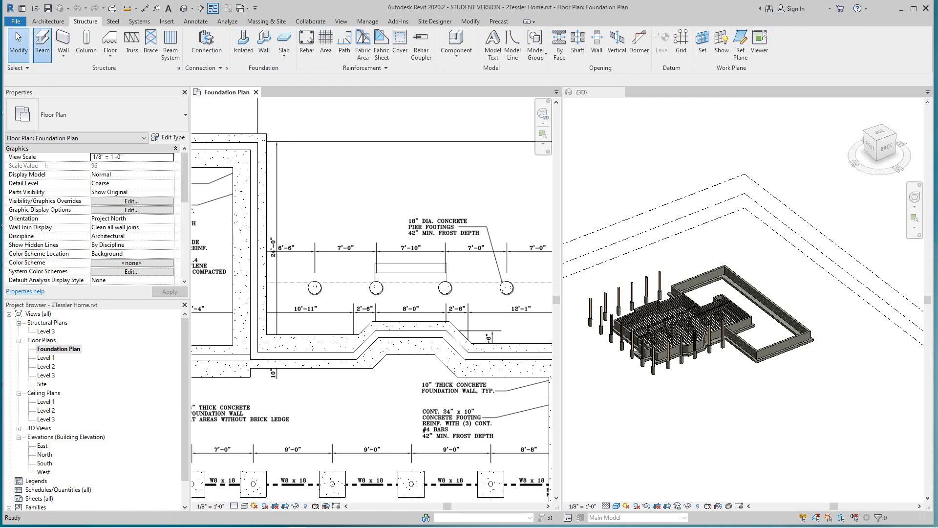
{"action": "left_click", "coordinate": [42, 43]}
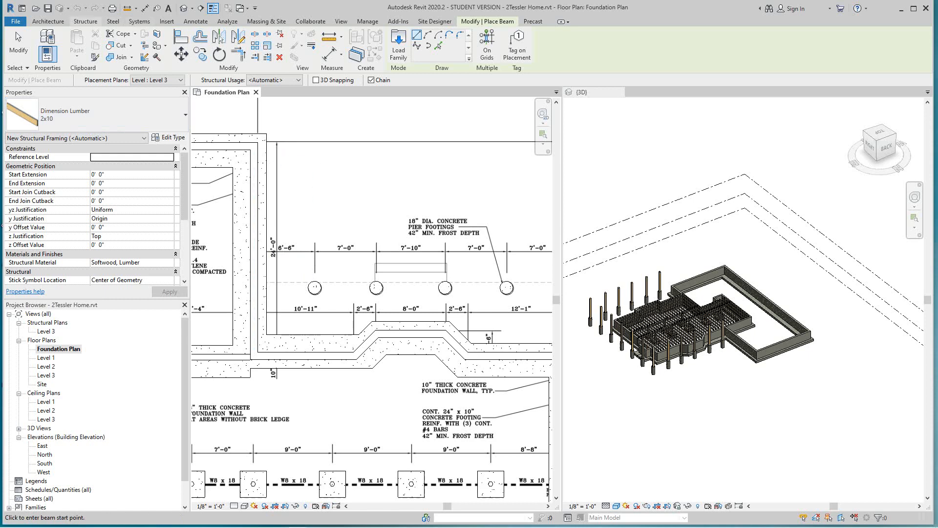
{"action": "left_click", "coordinate": [86, 21]}
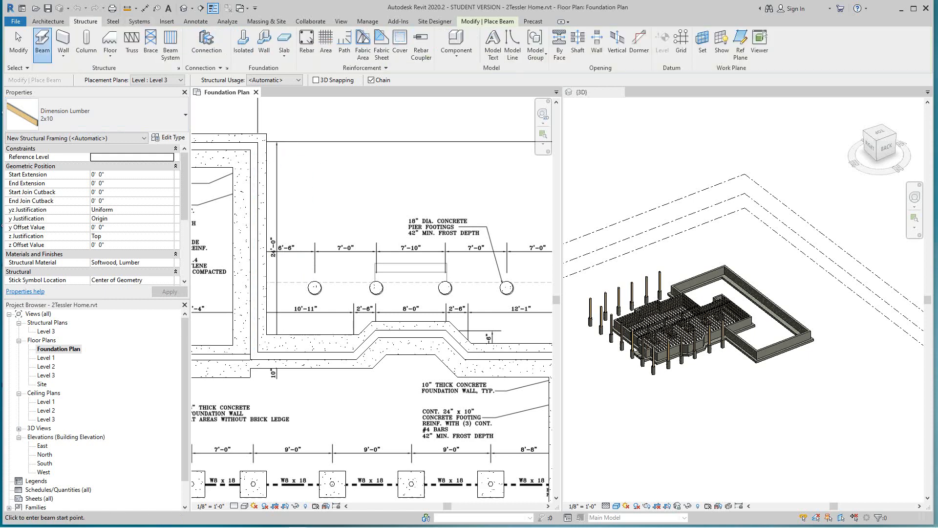
{"action": "left_click", "coordinate": [170, 45]}
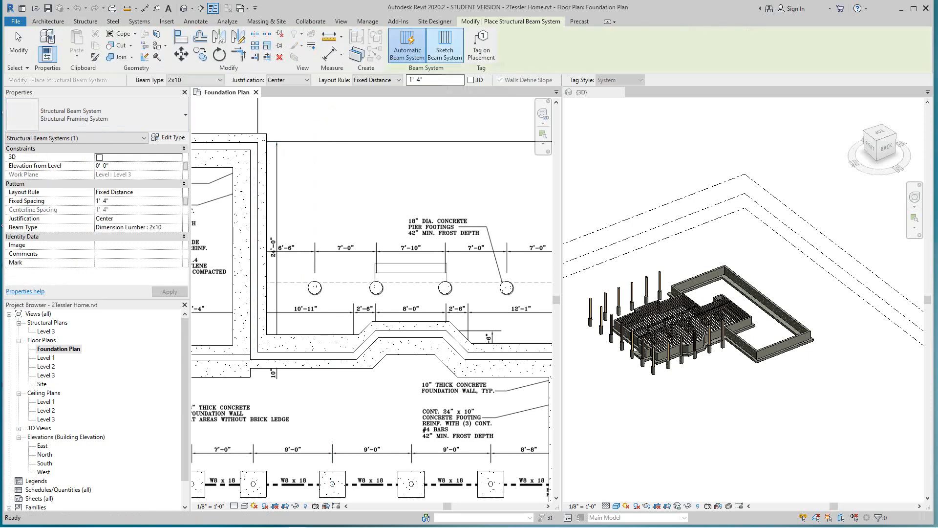
{"action": "left_click", "coordinate": [445, 44]}
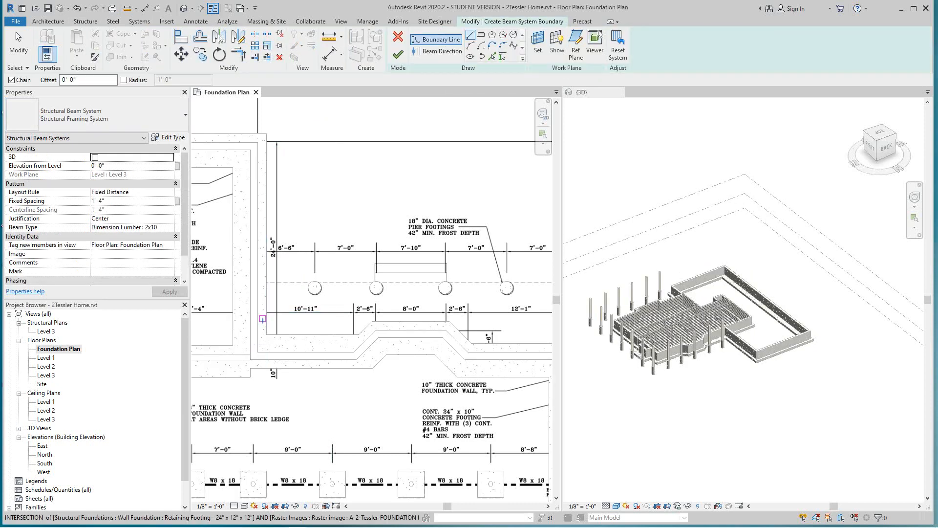
- Sketch a horizontal boundary line about 42'-10" long from the garage wall along the piers' outer edge to the corner pier
{"action": "scroll", "coordinate": [251, 350], "scroll_direction": "up", "scroll_amount": 2}
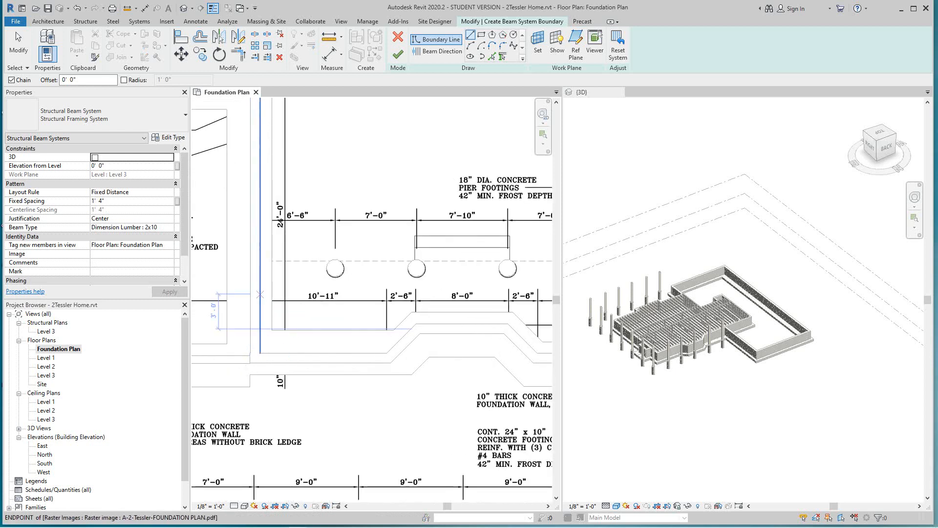
{"action": "left_click", "coordinate": [274, 260]}
{"action": "scroll", "coordinate": [264, 261], "scroll_direction": "down", "scroll_amount": 3}
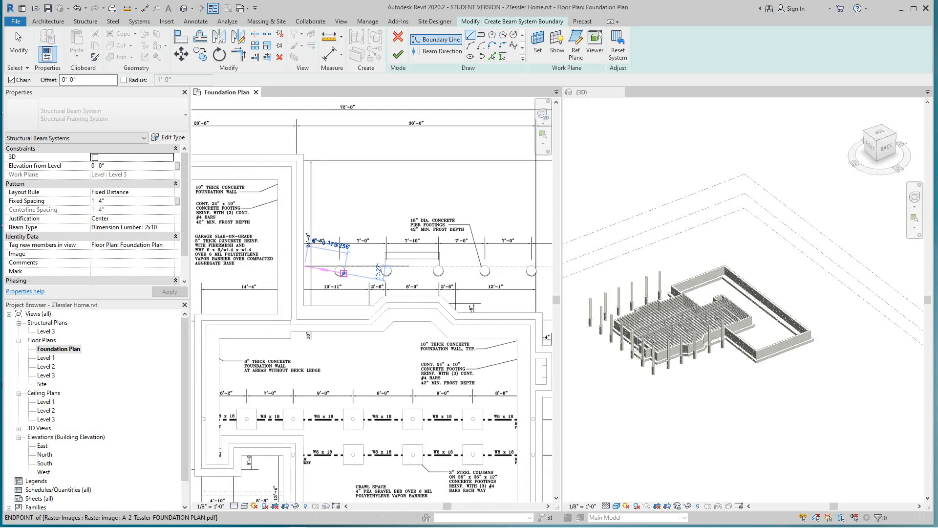
{"action": "middle_click_drag", "start_coordinate": [321, 262], "coordinate": [279, 260]}
{"action": "scroll", "coordinate": [469, 262], "scroll_direction": "up", "scroll_amount": 2}
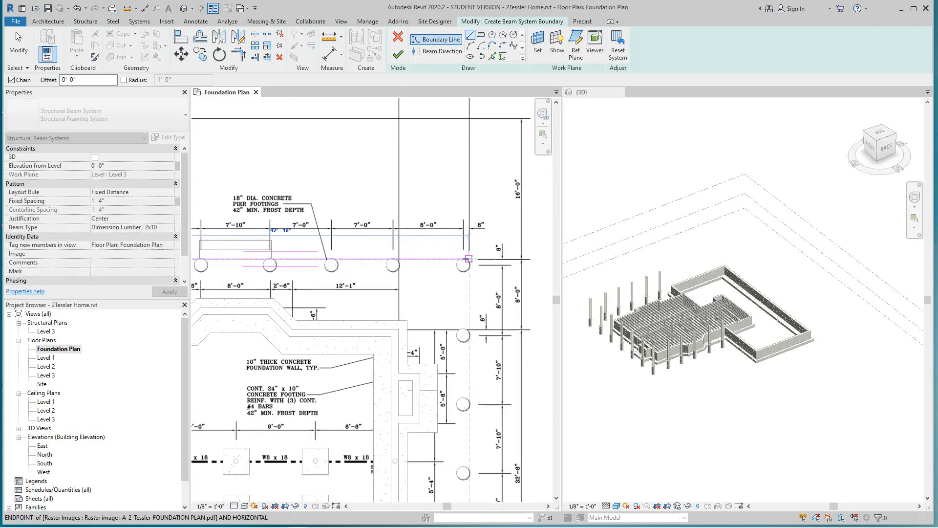
{"action": "left_click", "coordinate": [469, 259]}
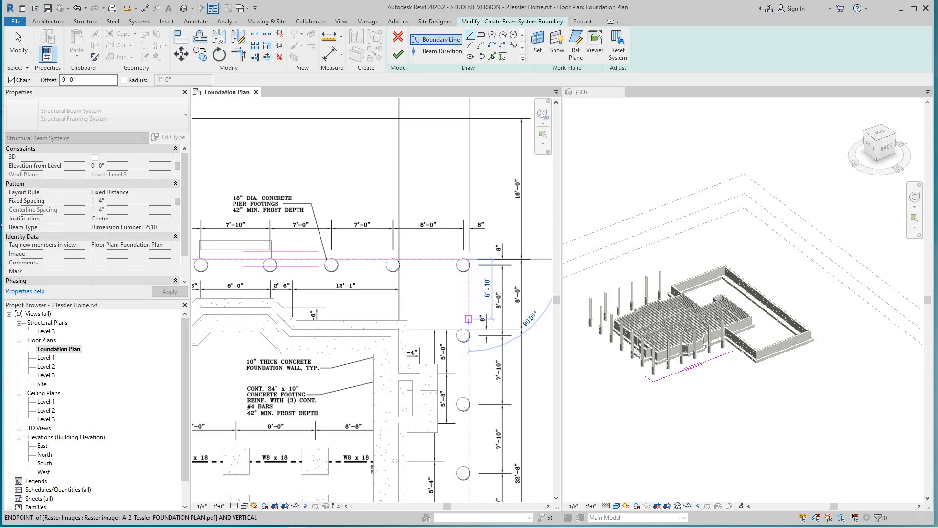
- Continue the boundary about 6'-10" toward the house at the corner pier, then 19'-0" back along the foundation wall, and end the line chain
{"action": "left_click", "coordinate": [468, 319]}
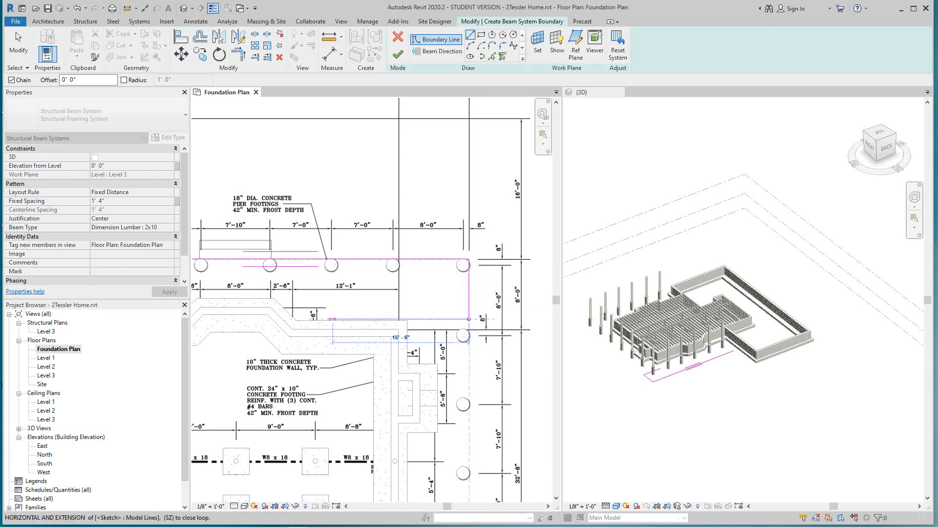
{"action": "scroll", "coordinate": [342, 318], "scroll_direction": "up", "scroll_amount": 3}
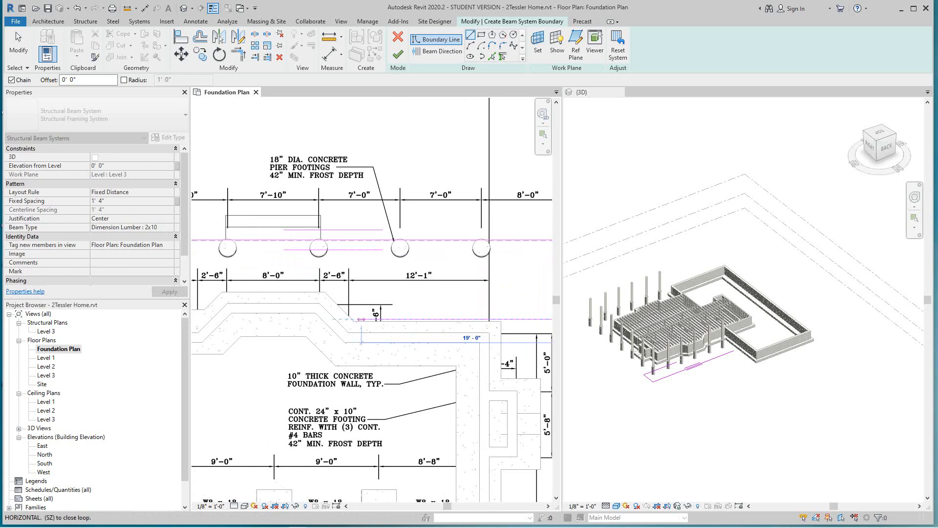
{"action": "middle_click_drag", "start_coordinate": [361, 319], "coordinate": [334, 312]}
{"action": "left_click", "coordinate": [333, 311]}
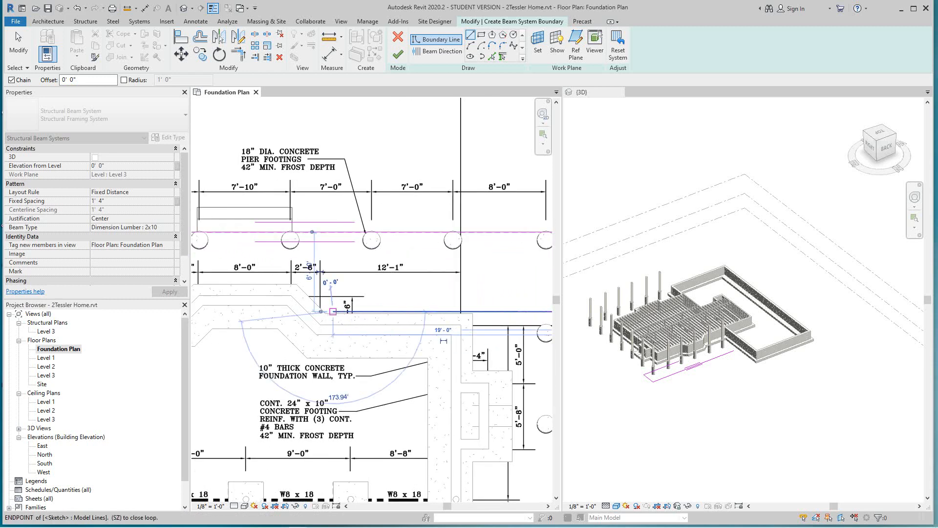
{"action": "right_click", "coordinate": [333, 311]}
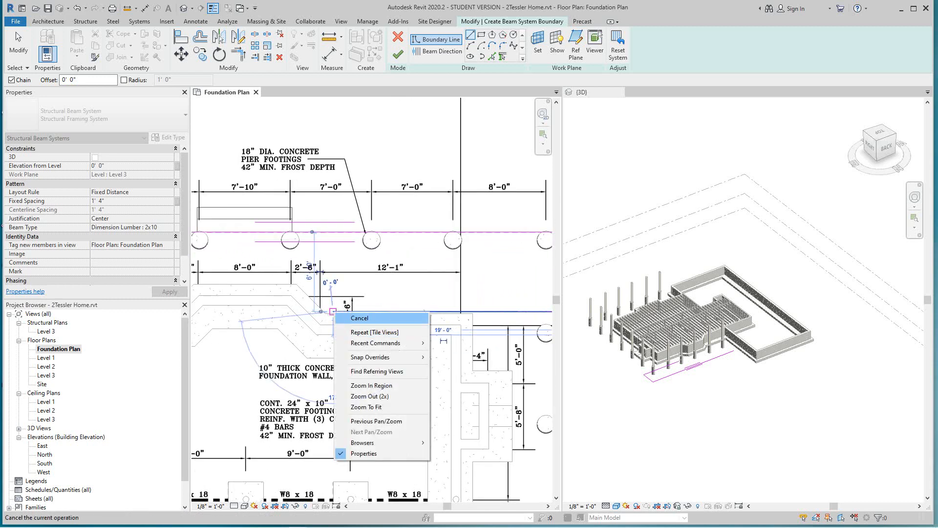
{"action": "left_click", "coordinate": [352, 318]}
{"action": "middle_click_drag", "start_coordinate": [406, 318], "coordinate": [364, 303]}
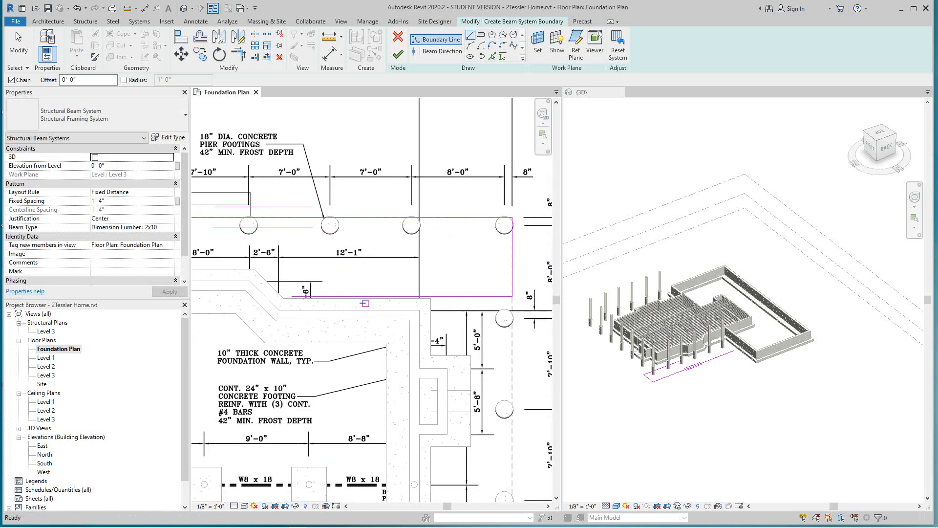
{"action": "right_click", "coordinate": [430, 279]}
{"action": "left_click", "coordinate": [449, 286]}
{"action": "scroll", "coordinate": [437, 297], "scroll_direction": "up", "scroll_amount": 3}
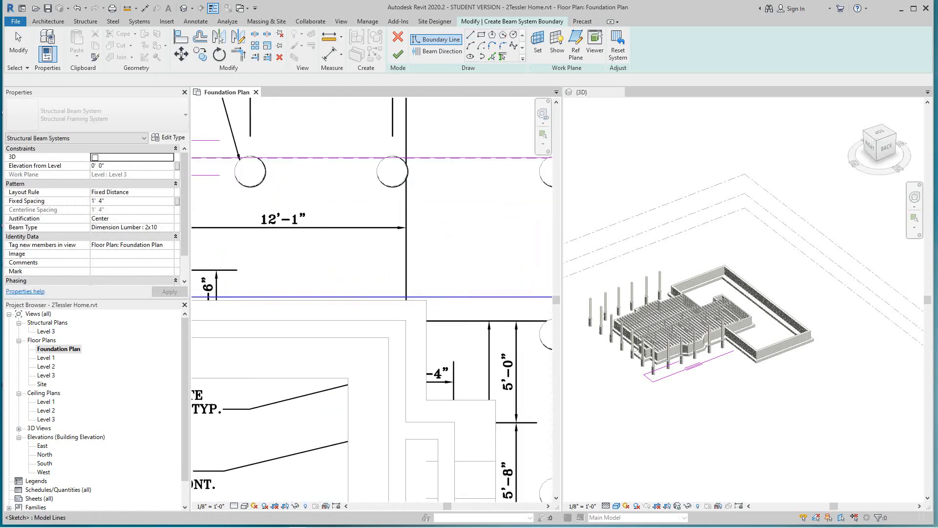
{"action": "key", "text": "Escape"}
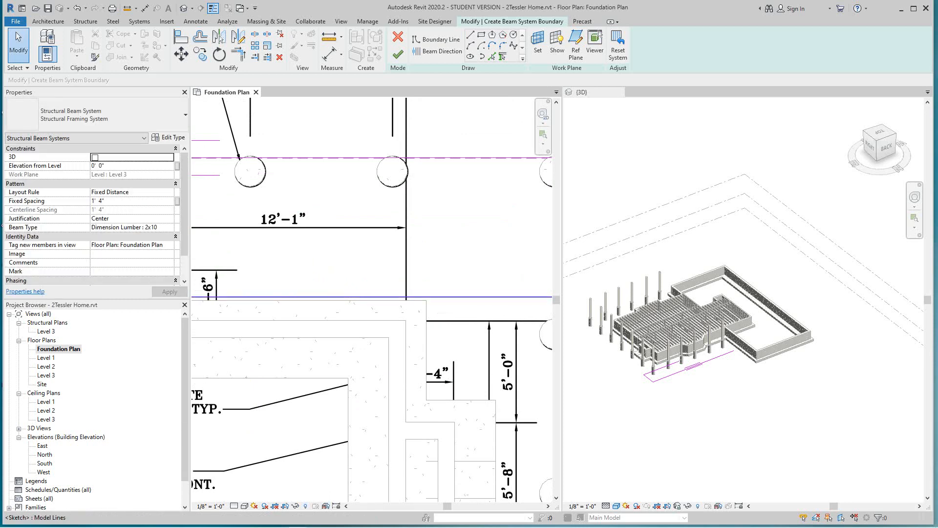
- Move the 19'-0" boundary line about 9" toward the house, onto the wall footing strip
{"action": "left_click", "coordinate": [374, 297]}
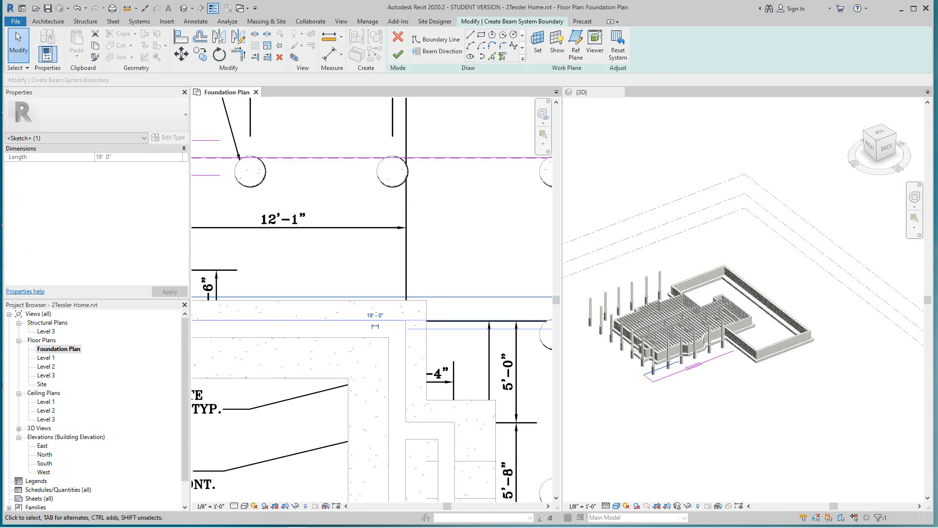
{"action": "left_click", "coordinate": [182, 54]}
{"action": "scroll", "coordinate": [428, 295], "scroll_direction": "up", "scroll_amount": 1}
{"action": "left_click", "coordinate": [429, 296]}
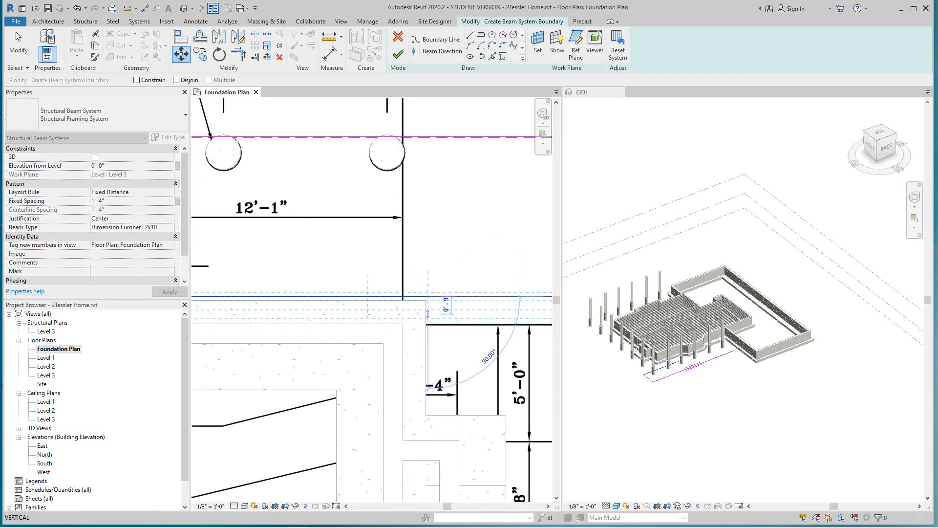
{"action": "left_click", "coordinate": [427, 315]}
{"action": "scroll", "coordinate": [371, 332], "scroll_direction": "up", "scroll_amount": 2}
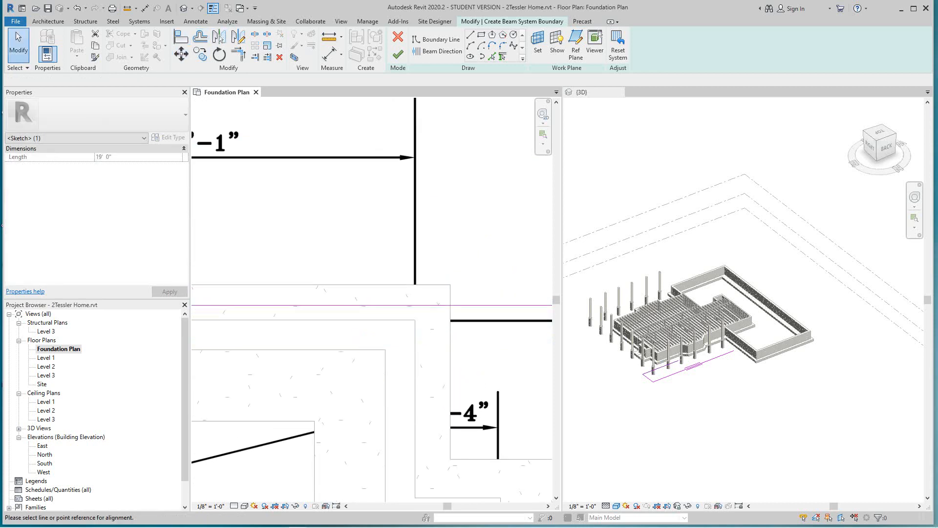
{"action": "left_click", "coordinate": [220, 38]}
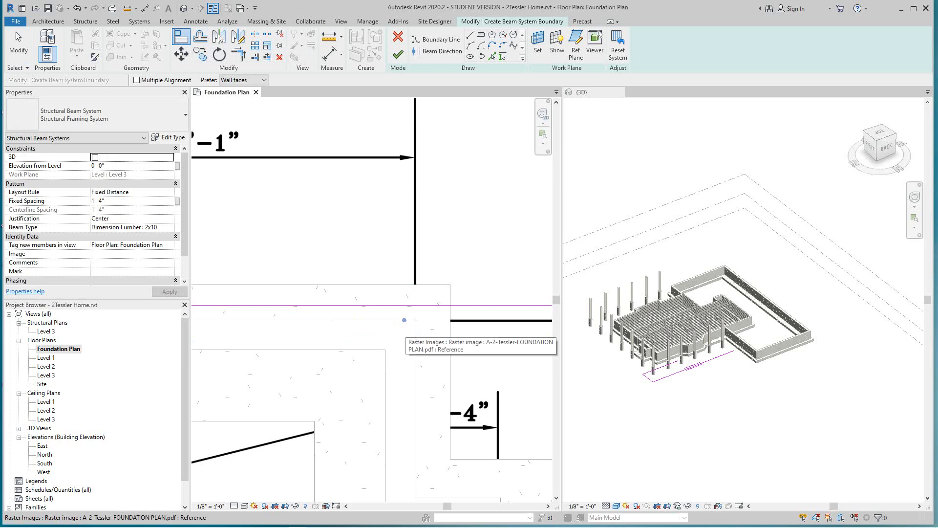
{"action": "right_click", "coordinate": [453, 267]}
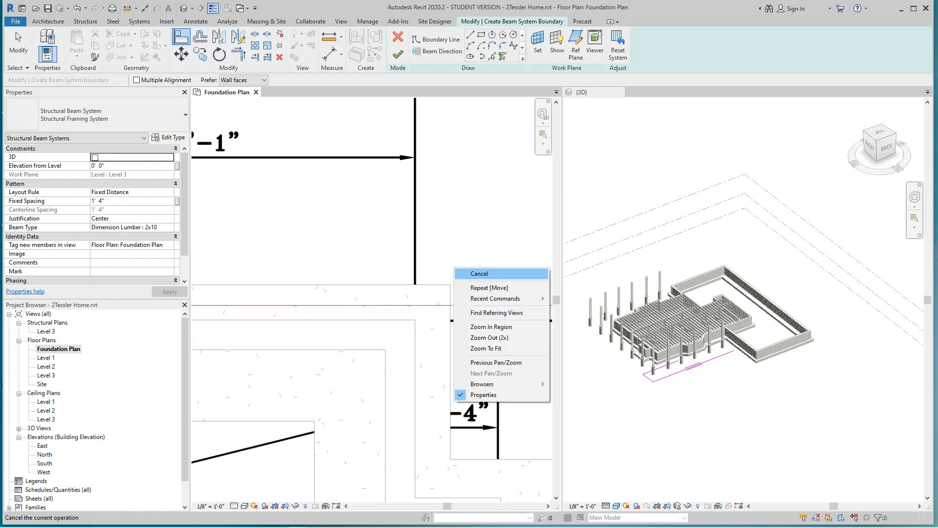
{"action": "left_click", "coordinate": [469, 273]}
- Move the 19'-0" boundary line farther toward the house to the foundation wall's outer face
{"action": "scroll", "coordinate": [395, 302], "scroll_direction": "up", "scroll_amount": 2}
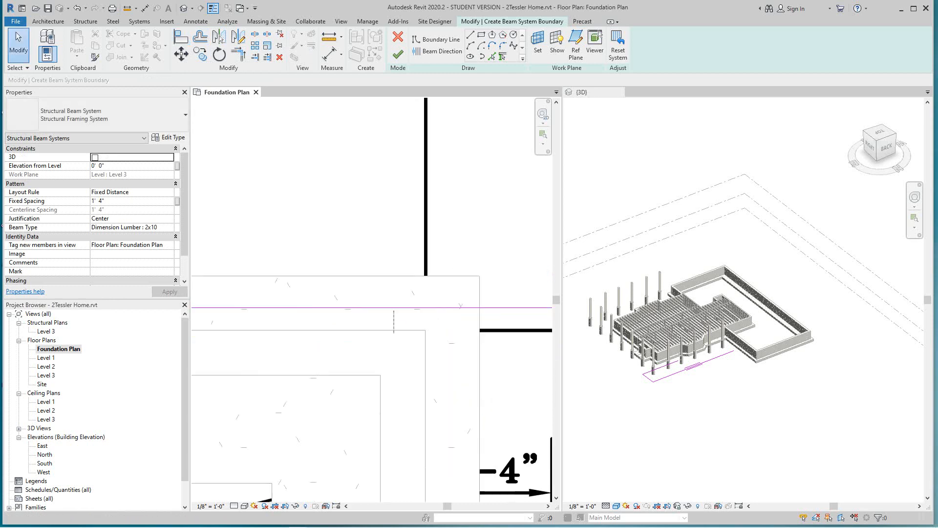
{"action": "left_click", "coordinate": [345, 307]}
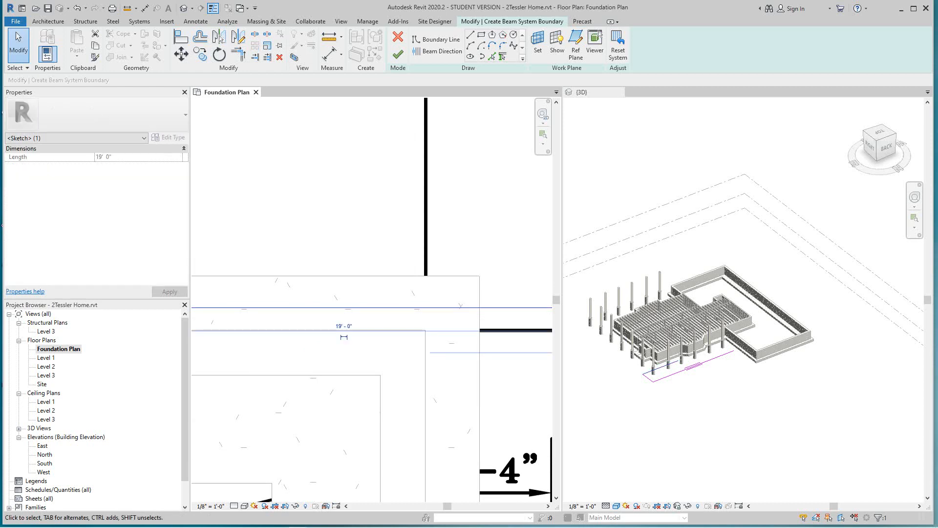
{"action": "key", "text": "m"}
{"action": "key", "text": "v"}
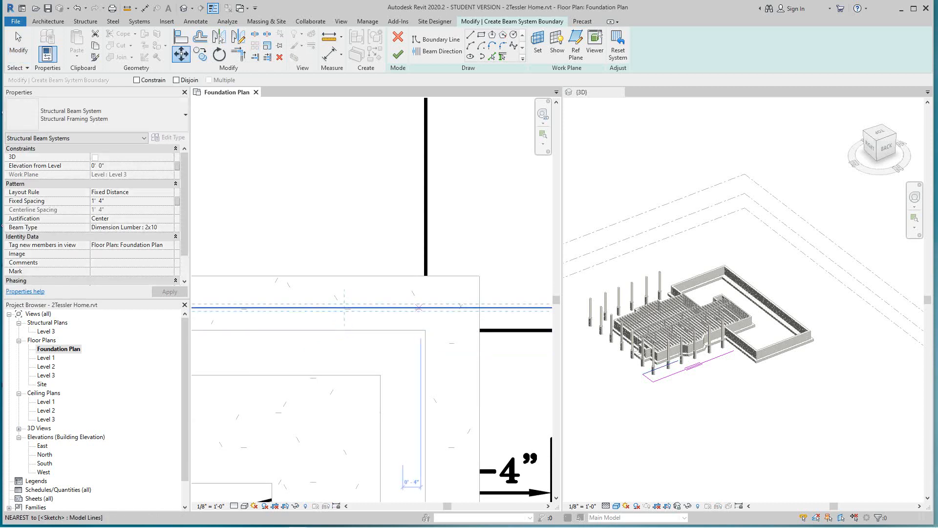
{"action": "left_click", "coordinate": [420, 307]}
{"action": "left_click", "coordinate": [421, 329]}
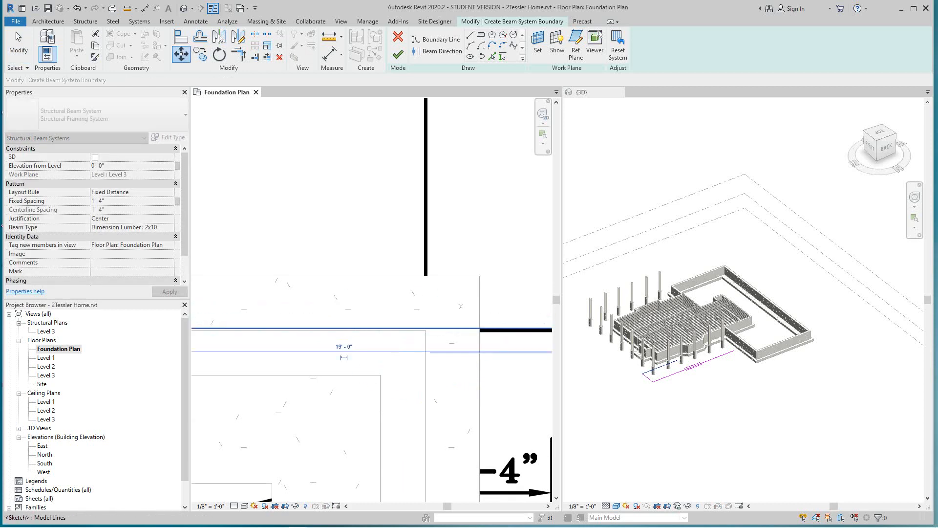
- Add the foundation wall bay's two angled edges and its 8'-0" front edge as boundary lines using Pick Lines
{"action": "scroll", "coordinate": [452, 295], "scroll_direction": "down", "scroll_amount": 4}
{"action": "scroll", "coordinate": [452, 295], "scroll_direction": "down", "scroll_amount": 3}
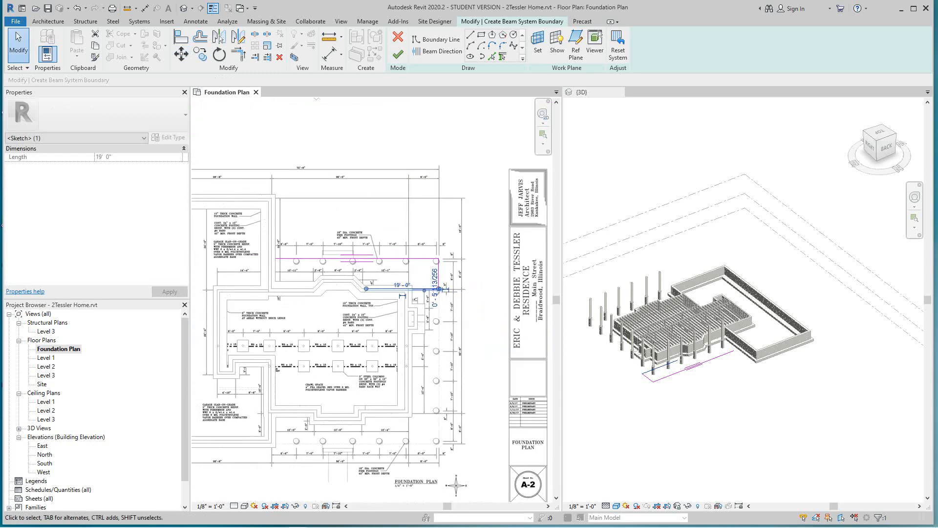
{"action": "scroll", "coordinate": [518, 296], "scroll_direction": "up", "scroll_amount": 4}
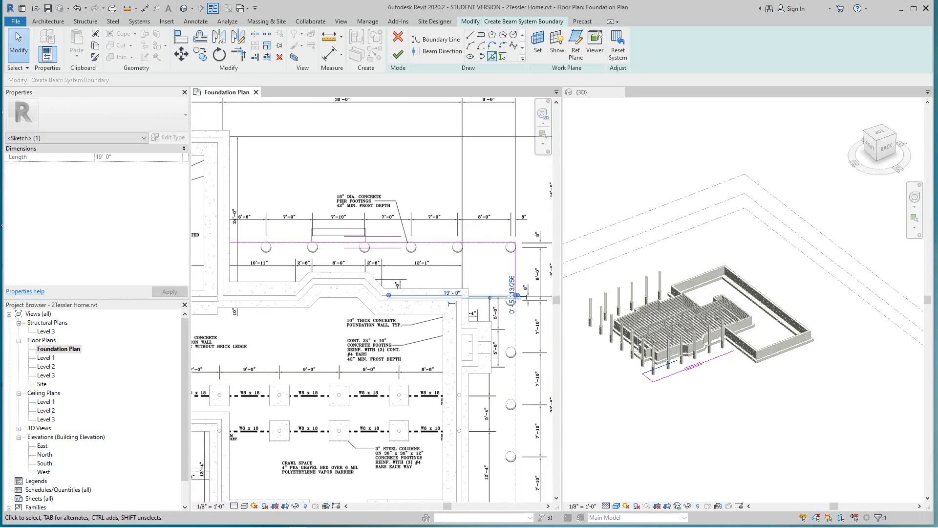
{"action": "scroll", "coordinate": [363, 283], "scroll_direction": "up", "scroll_amount": 4}
{"action": "key", "text": "Return"}
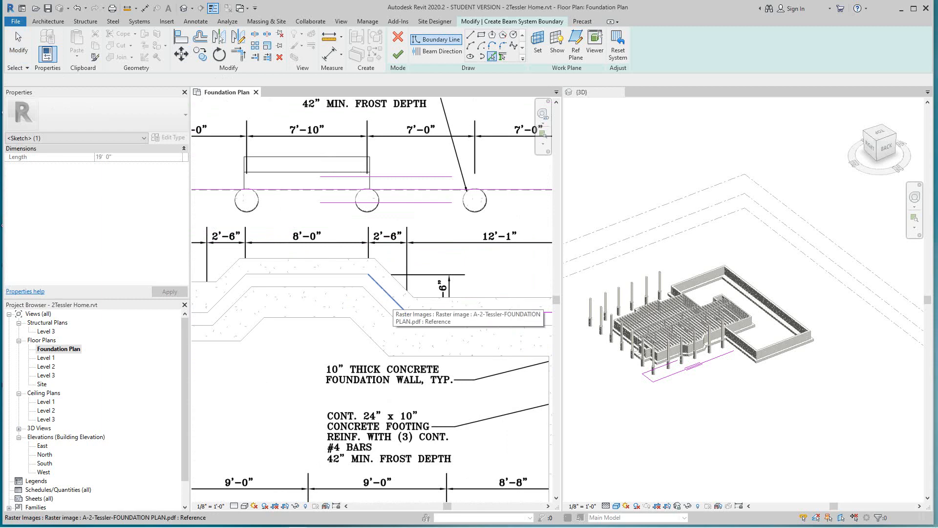
{"action": "left_click", "coordinate": [391, 296]}
{"action": "left_click", "coordinate": [307, 274]}
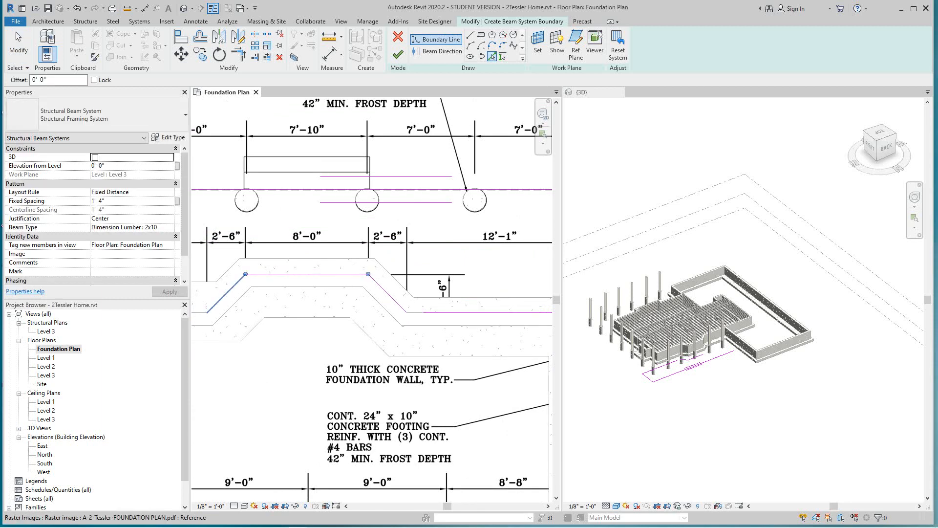
{"action": "left_click", "coordinate": [226, 293]}
- Pick the foundation wall line along the 10'-11" stretch and the adjoining garage wall line as boundary lines
{"action": "middle_click_drag", "start_coordinate": [226, 293], "coordinate": [426, 301]}
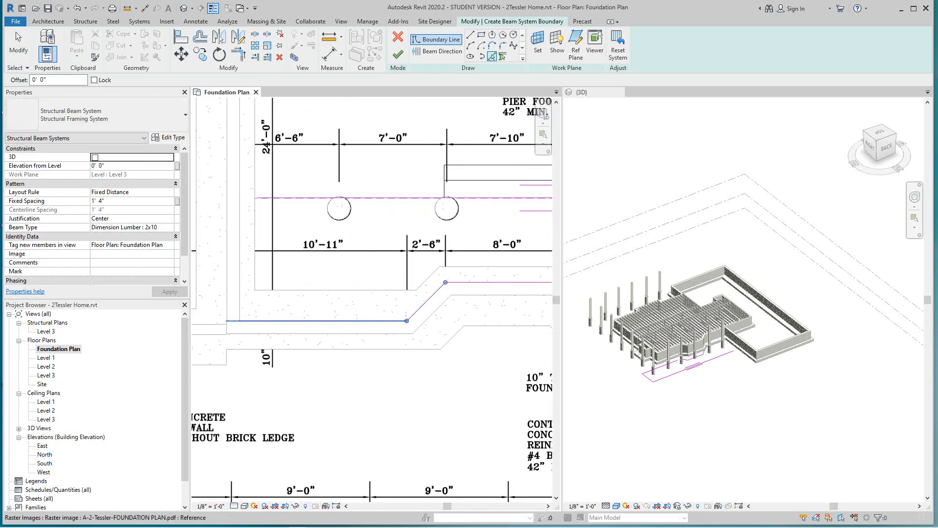
{"action": "left_click", "coordinate": [335, 321]}
{"action": "scroll", "coordinate": [335, 294], "scroll_direction": "down", "scroll_amount": 2}
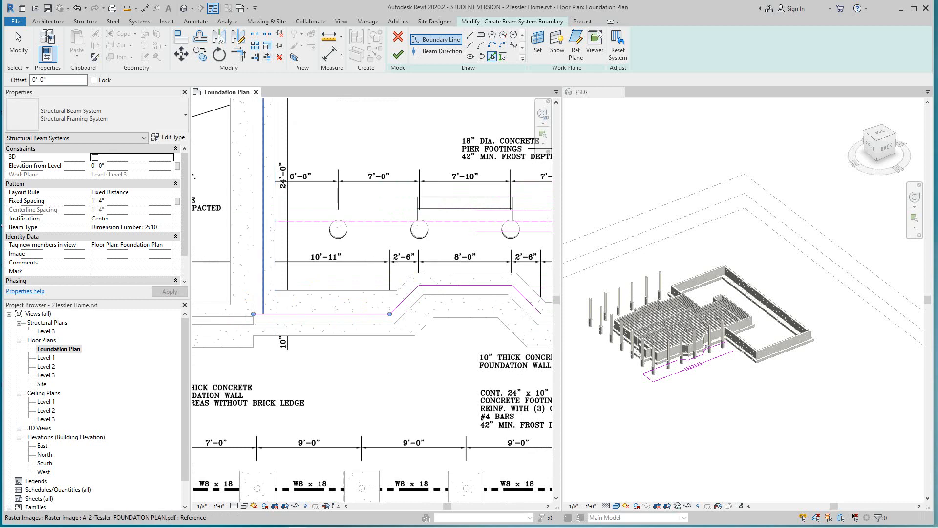
{"action": "left_click", "coordinate": [262, 220]}
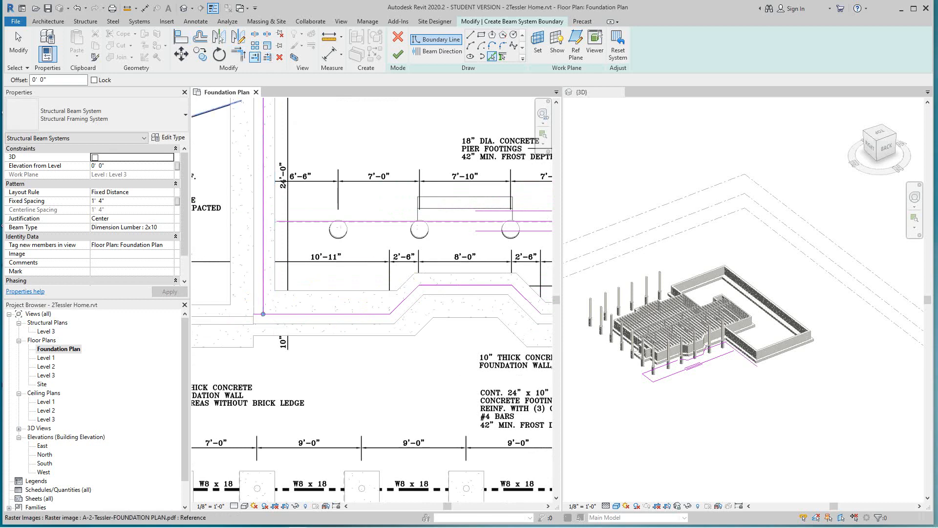
- Trim the pier-side boundary line and the garage wall boundary line to a corner
{"action": "left_click", "coordinate": [237, 54]}
{"action": "left_click", "coordinate": [342, 221]}
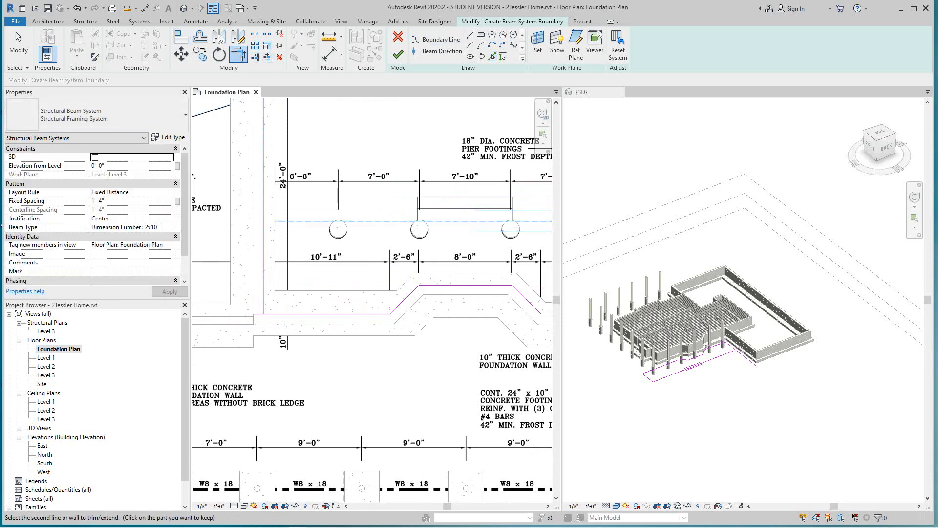
{"action": "left_click", "coordinate": [263, 268]}
- Set the beam direction from the short boundary line at the corner pier and try to finish the boundary sketch
{"action": "middle_click_drag", "start_coordinate": [372, 293], "coordinate": [126, 253]}
{"action": "scroll", "coordinate": [456, 267], "scroll_direction": "down", "scroll_amount": 3}
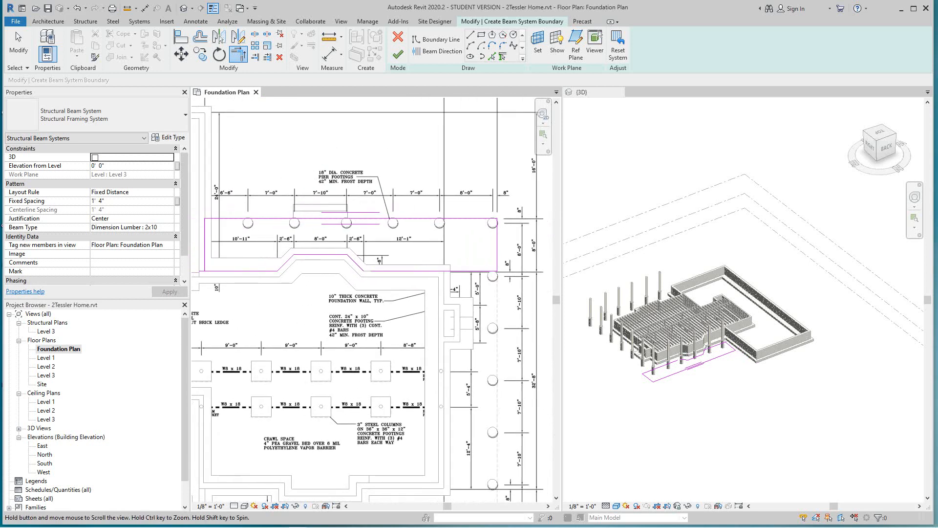
{"action": "scroll", "coordinate": [372, 284], "scroll_direction": "up", "scroll_amount": 1}
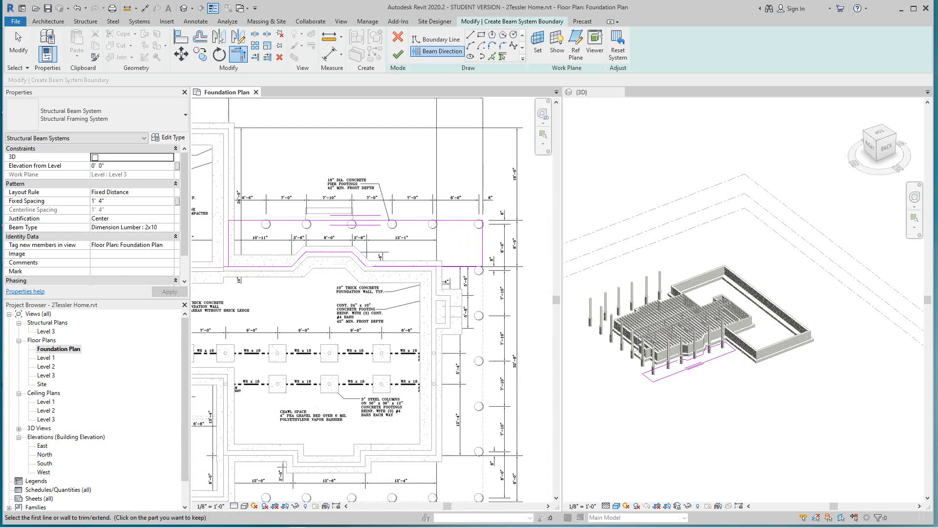
{"action": "left_click", "coordinate": [436, 51]}
{"action": "scroll", "coordinate": [371, 283], "scroll_direction": "up", "scroll_amount": 1}
{"action": "left_click", "coordinate": [476, 238]}
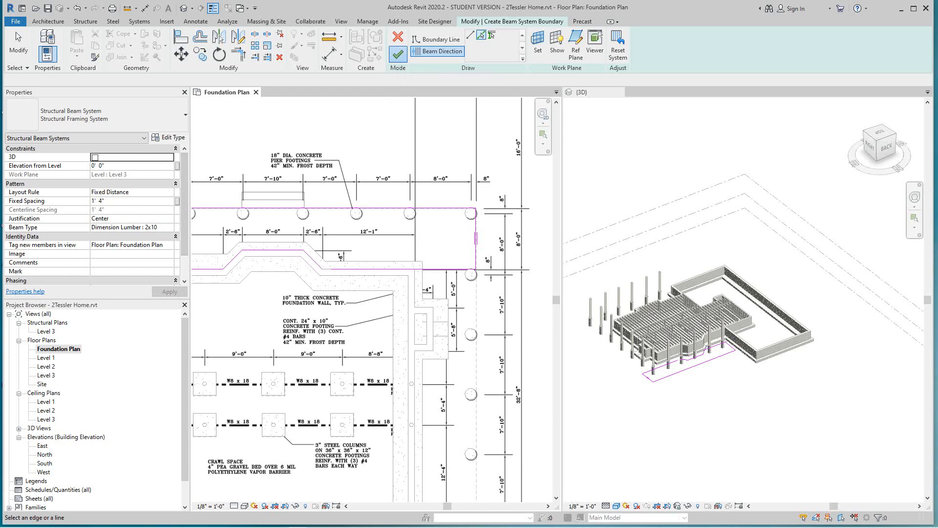
{"action": "left_click", "coordinate": [397, 54]}
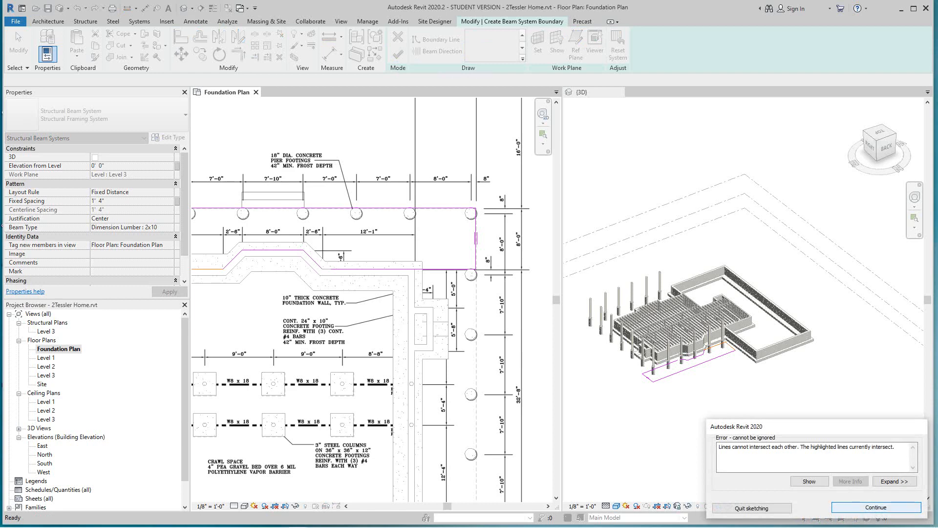
{"action": "left_click", "coordinate": [875, 507]}
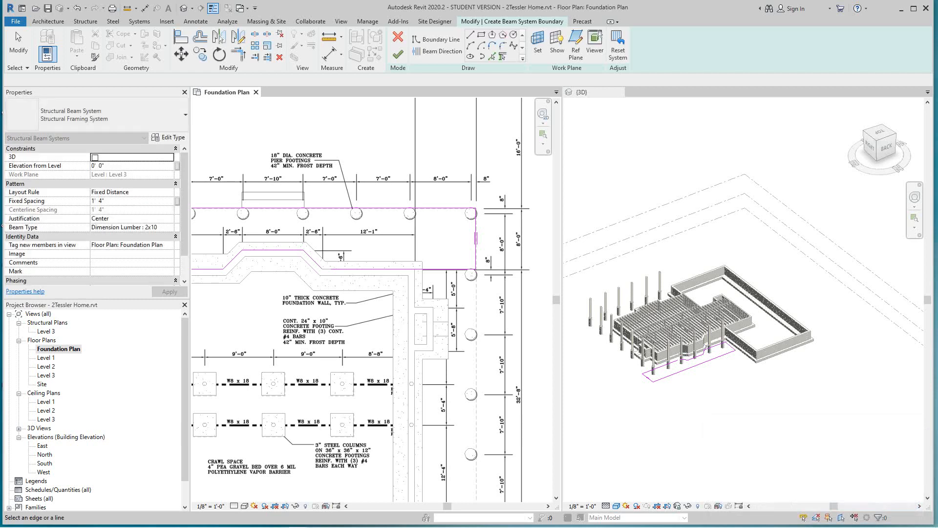
- Trim the 19'-0" boundary line and the bay's adjacent angled line to a corner
{"action": "scroll", "coordinate": [293, 261], "scroll_direction": "up", "scroll_amount": 4}
{"action": "key", "text": "t"}
{"action": "key", "text": "r"}
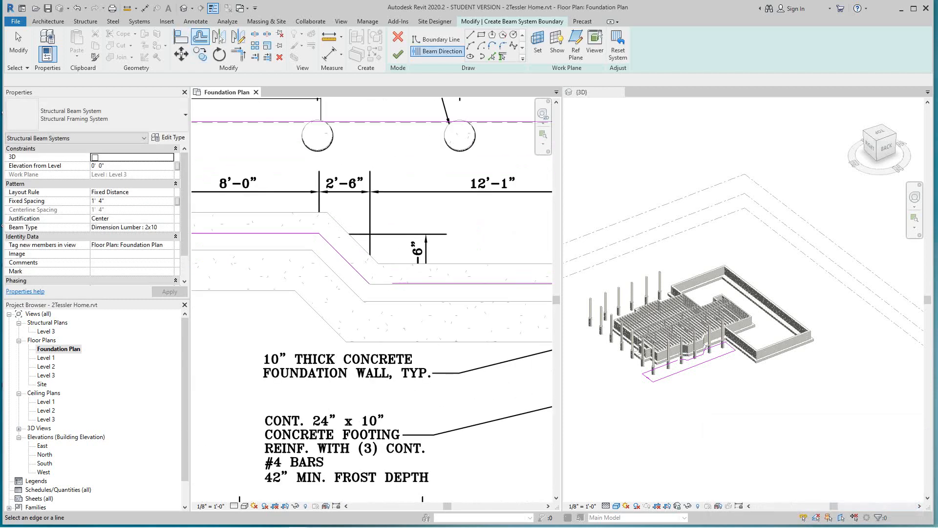
{"action": "left_click", "coordinate": [238, 54]}
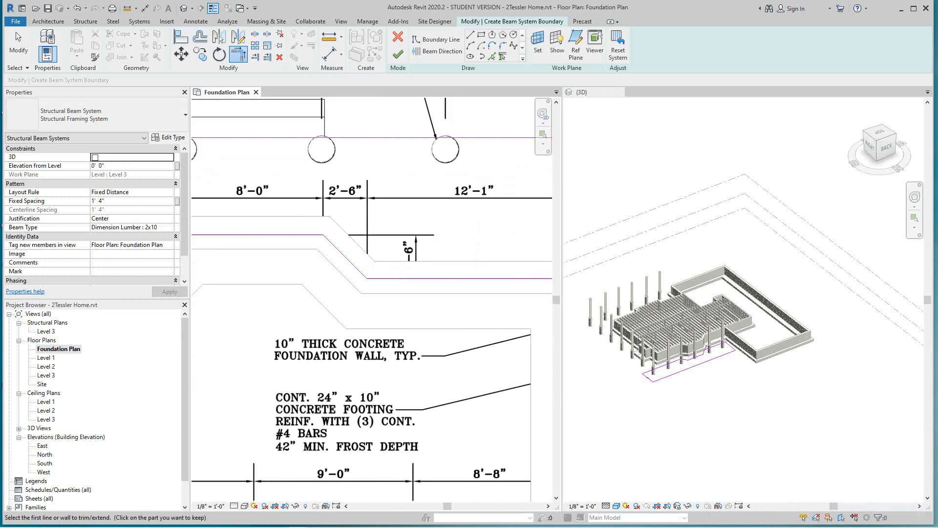
- Trim the garage wall boundary line and the 10'-11" foundation wall boundary line to a corner
{"action": "scroll", "coordinate": [382, 271], "scroll_direction": "down", "scroll_amount": 5}
{"action": "scroll", "coordinate": [274, 266], "scroll_direction": "up", "scroll_amount": 5}
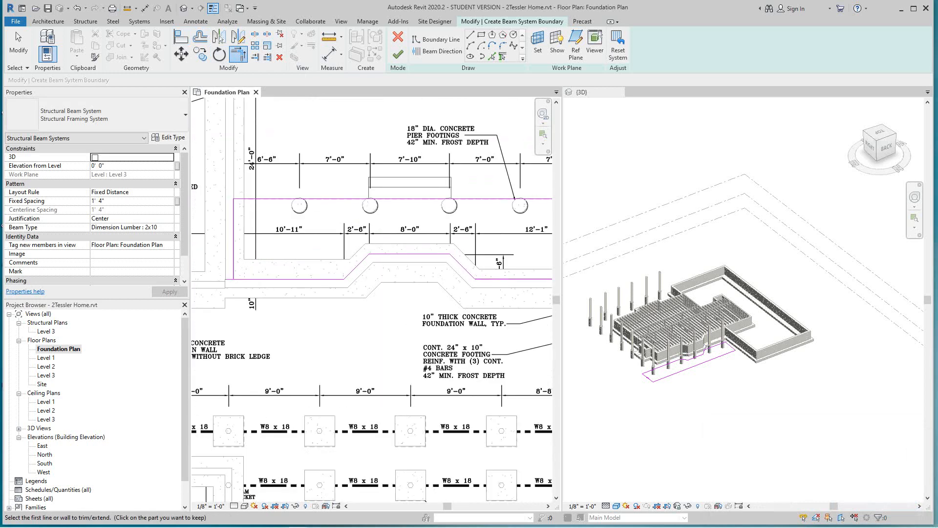
{"action": "left_click", "coordinate": [219, 219]}
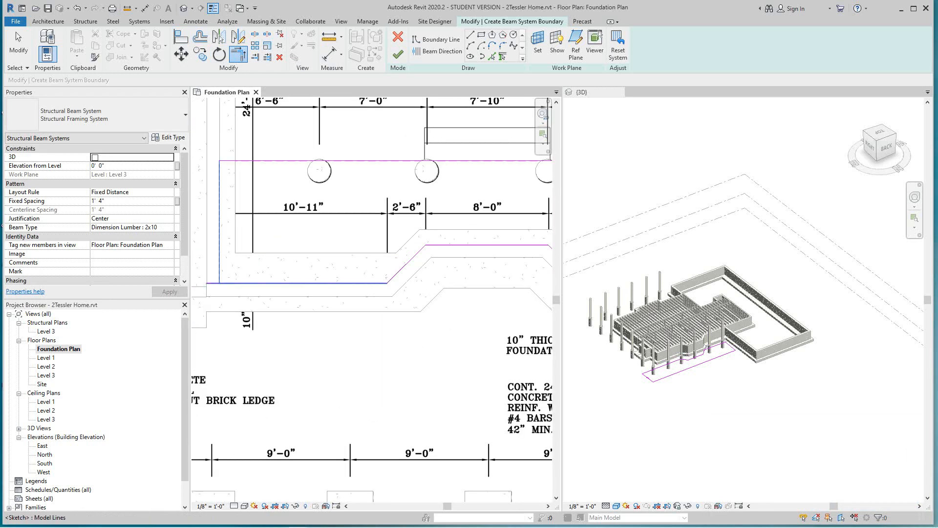
{"action": "left_click", "coordinate": [274, 283]}
{"action": "scroll", "coordinate": [275, 274], "scroll_direction": "down", "scroll_amount": 2}
{"action": "middle_click_drag", "start_coordinate": [289, 184], "coordinate": [281, 189]}
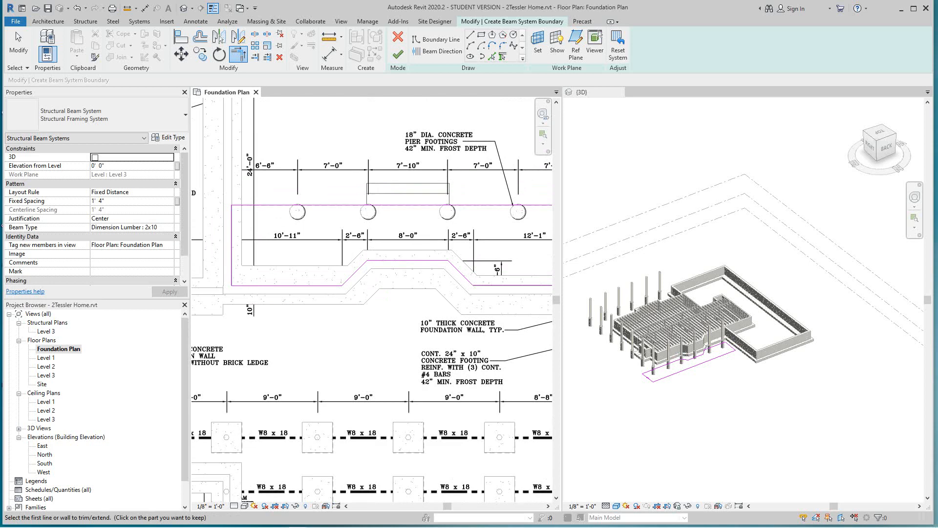
- Set the beam system's elevation from level to 8' 3" and finish the boundary sketch
{"action": "key", "text": "Tab"}
{"action": "key", "text": "super"}
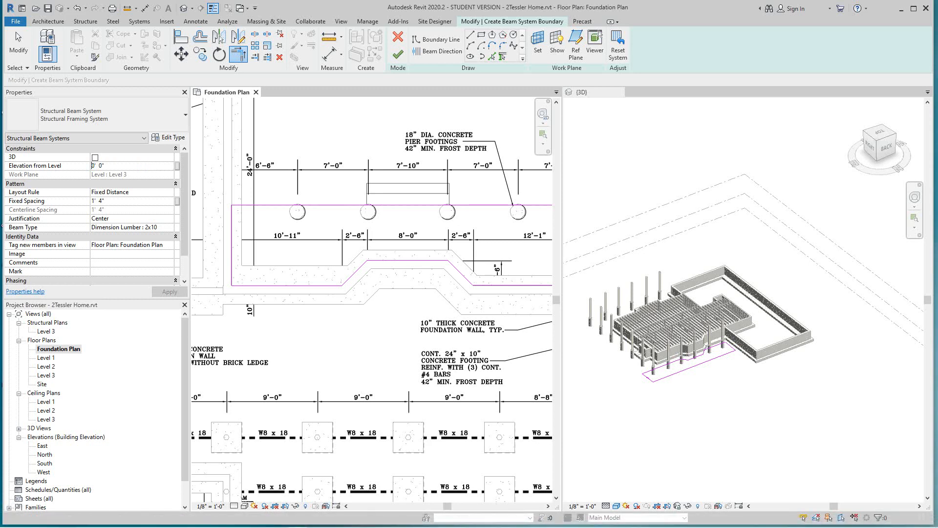
{"action": "type", "text": "8' 3"}
{"action": "left_click", "coordinate": [219, 38]}
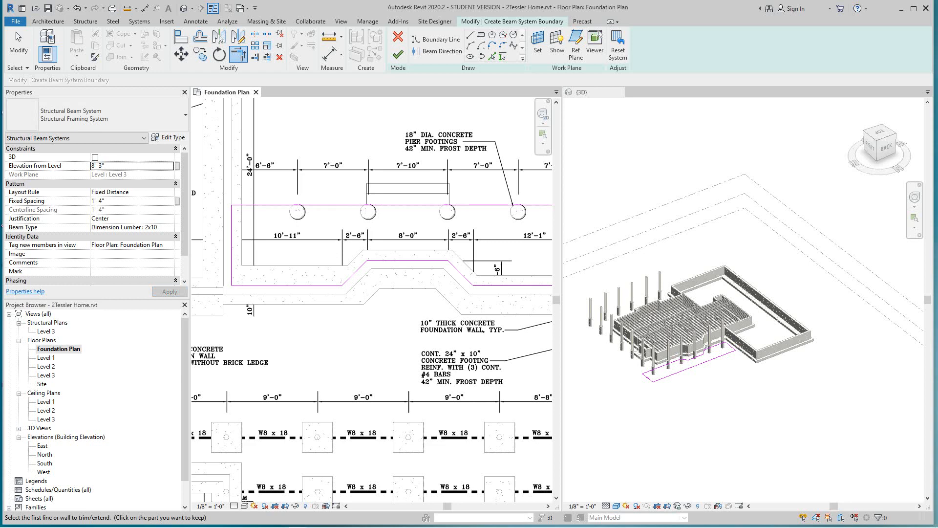
{"action": "left_click", "coordinate": [398, 55]}
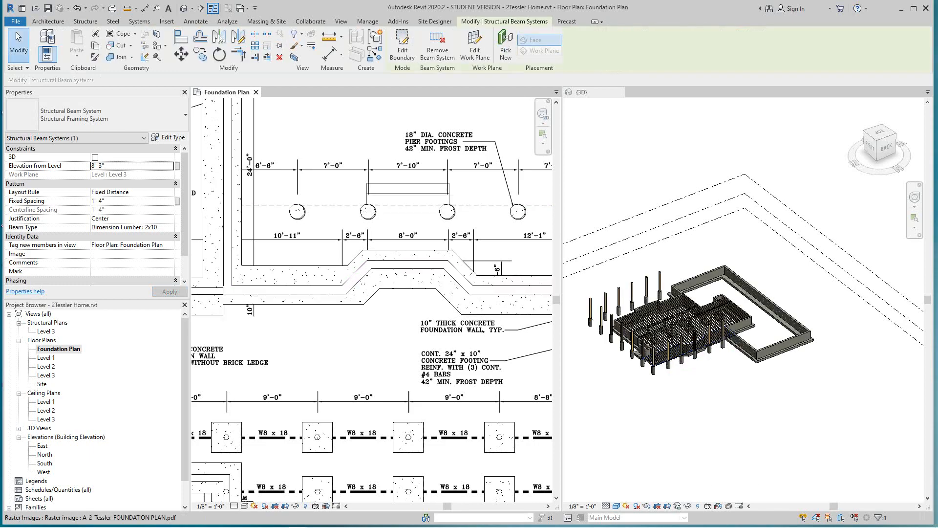
- Examine in the 3D view how the new porch beams sit against the piers, foundation wall and house floor joists
{"action": "scroll", "coordinate": [737, 268], "scroll_direction": "up", "scroll_amount": 8}
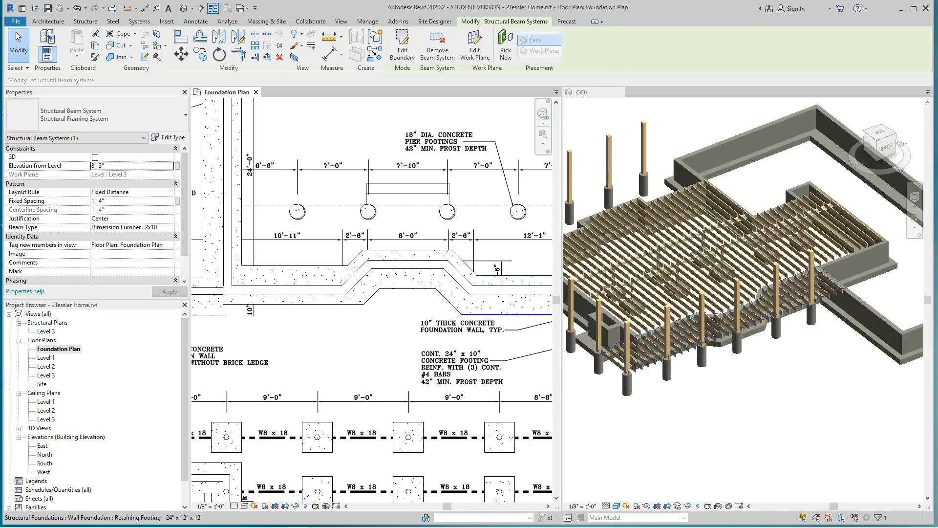
{"action": "scroll", "coordinate": [736, 269], "scroll_direction": "up", "scroll_amount": 10}
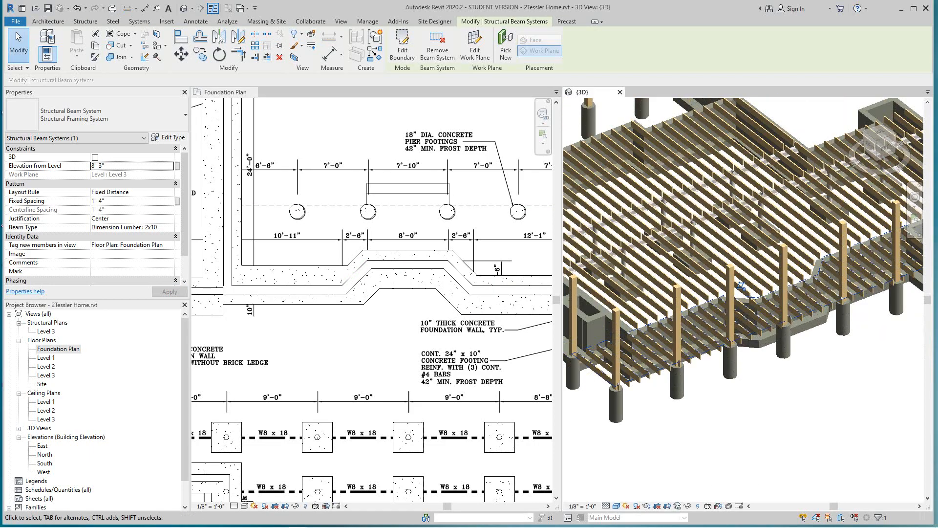
{"action": "scroll", "coordinate": [708, 371], "scroll_direction": "down", "scroll_amount": 5}
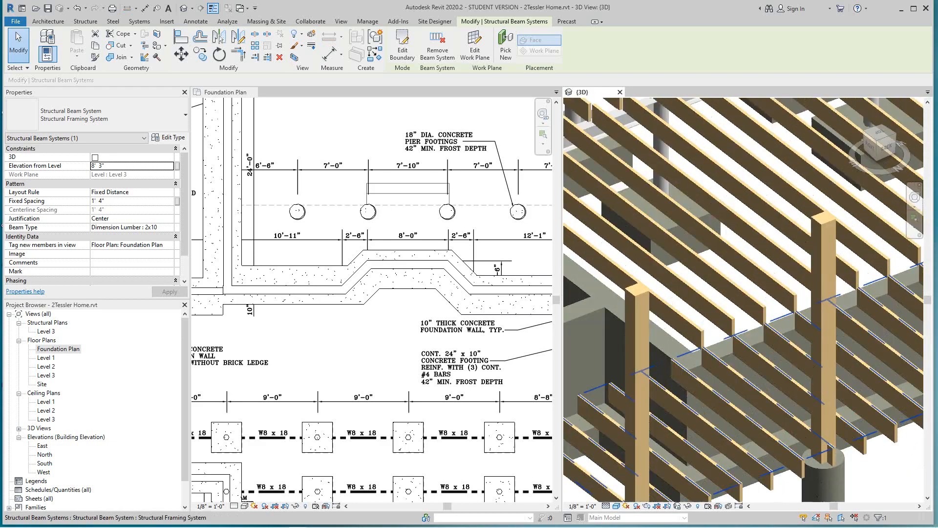
{"action": "scroll", "coordinate": [708, 368], "scroll_direction": "down", "scroll_amount": 3}
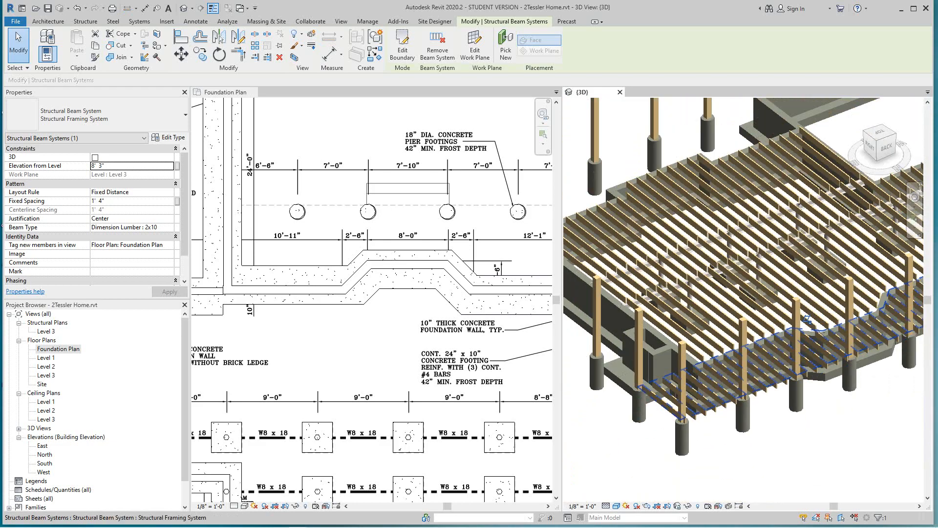
{"action": "scroll", "coordinate": [708, 367], "scroll_direction": "up", "scroll_amount": 5}
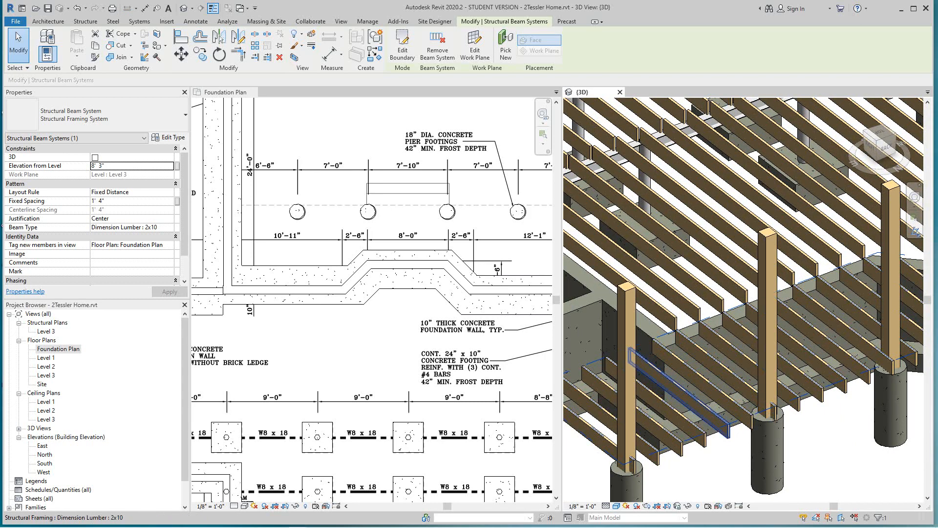
{"action": "scroll", "coordinate": [694, 406], "scroll_direction": "down", "scroll_amount": 2}
{"action": "scroll", "coordinate": [698, 403], "scroll_direction": "up", "scroll_amount": 1}
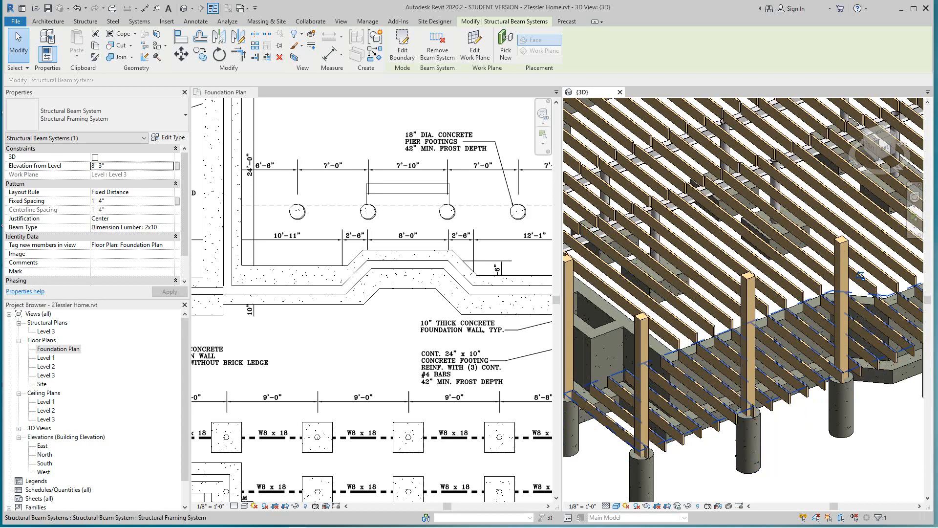
{"action": "middle_click_drag", "start_coordinate": [860, 276], "coordinate": [855, 282], "text": "shift"}
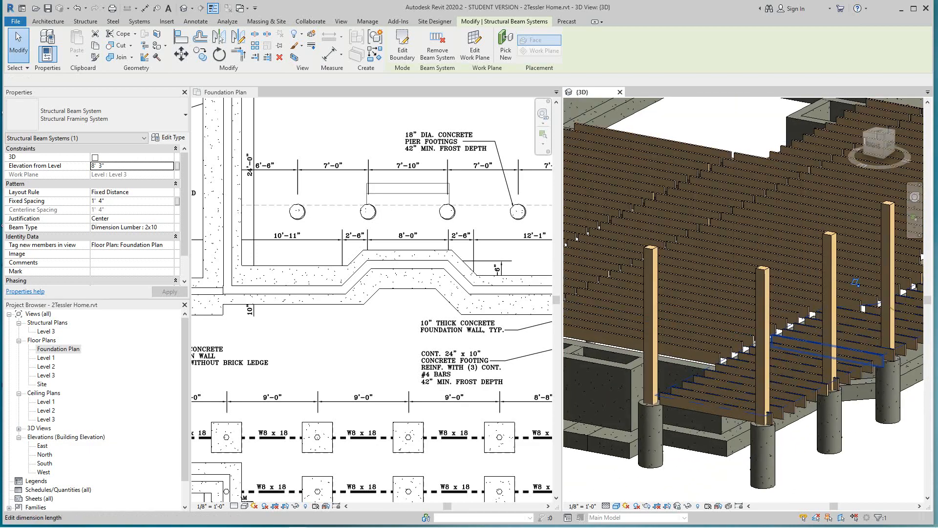
- Compare the elevation properties of the house floor and porch beam systems by selecting them in the 3D view
{"action": "left_click", "coordinate": [855, 282]}
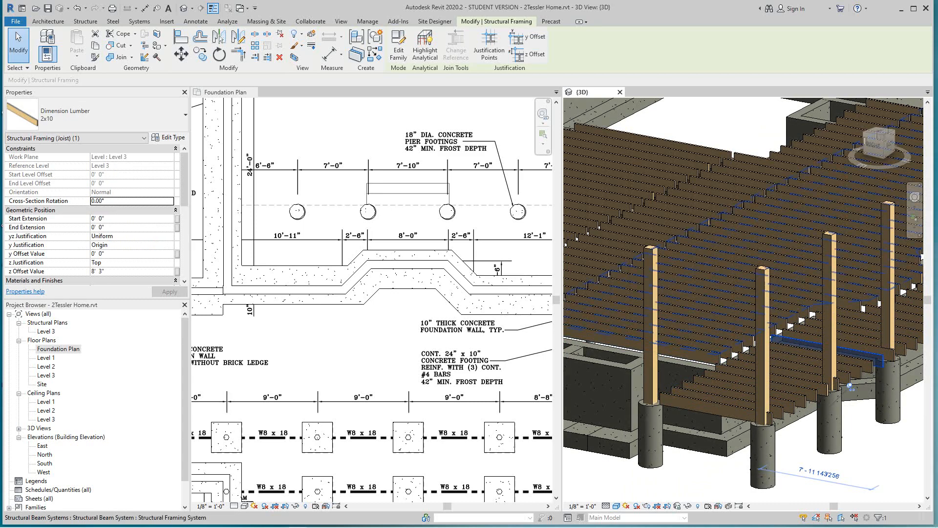
{"action": "left_click", "coordinate": [850, 387]}
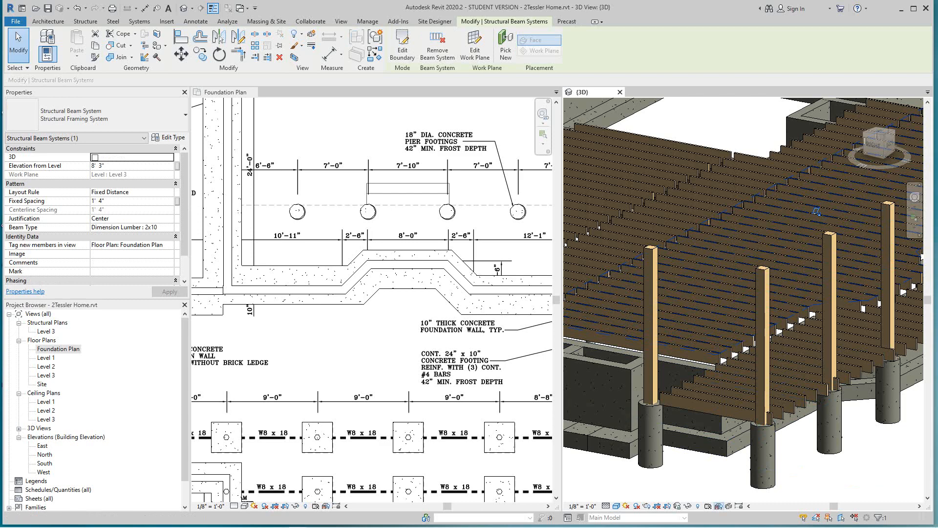
{"action": "left_click", "coordinate": [804, 470]}
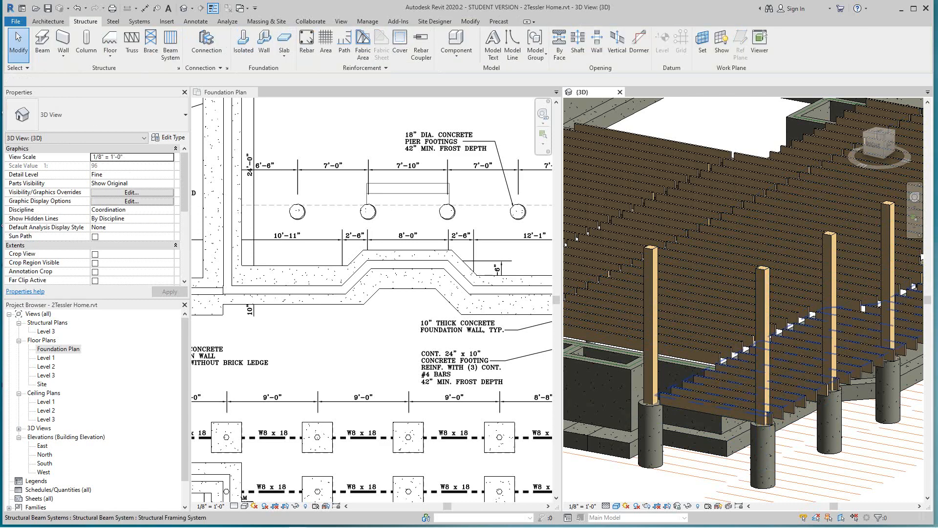
{"action": "left_click", "coordinate": [871, 288]}
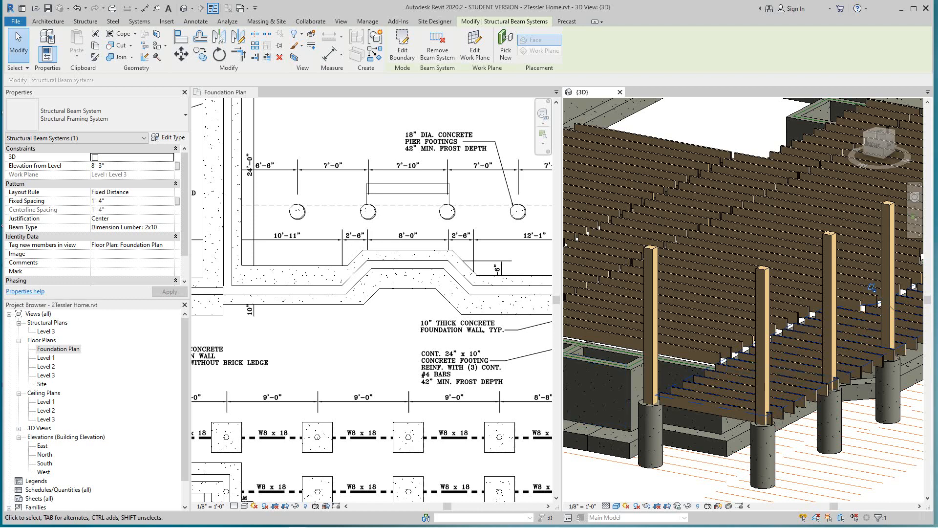
{"action": "key", "text": "Escape"}
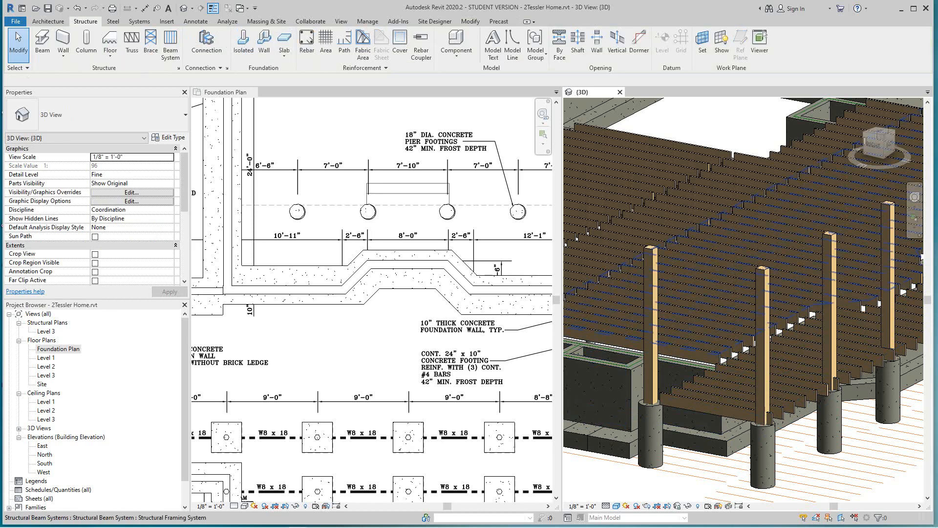
{"action": "left_click", "coordinate": [687, 354]}
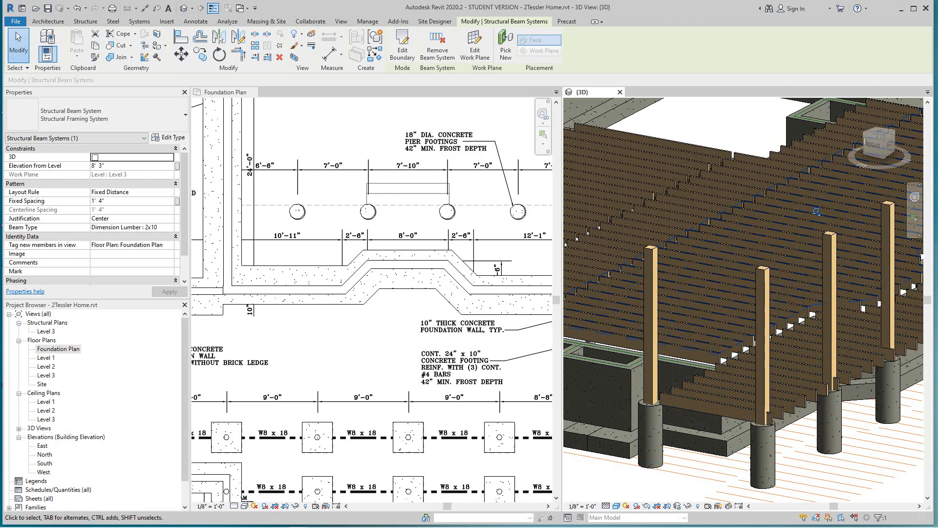
{"action": "key", "text": "Escape"}
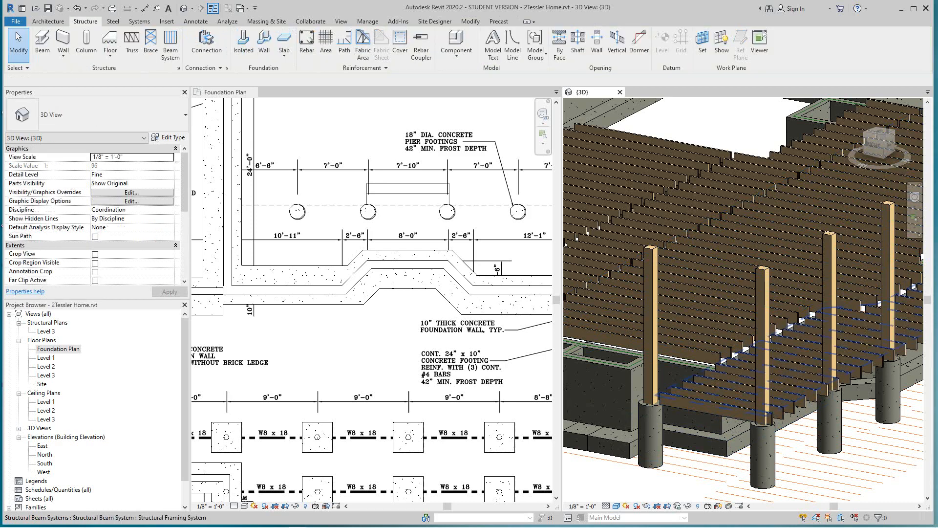
- Check the porch beam system's elevation property and examine its height against the piers and floor framing from the right side in 3D
{"action": "left_click", "coordinate": [872, 287]}
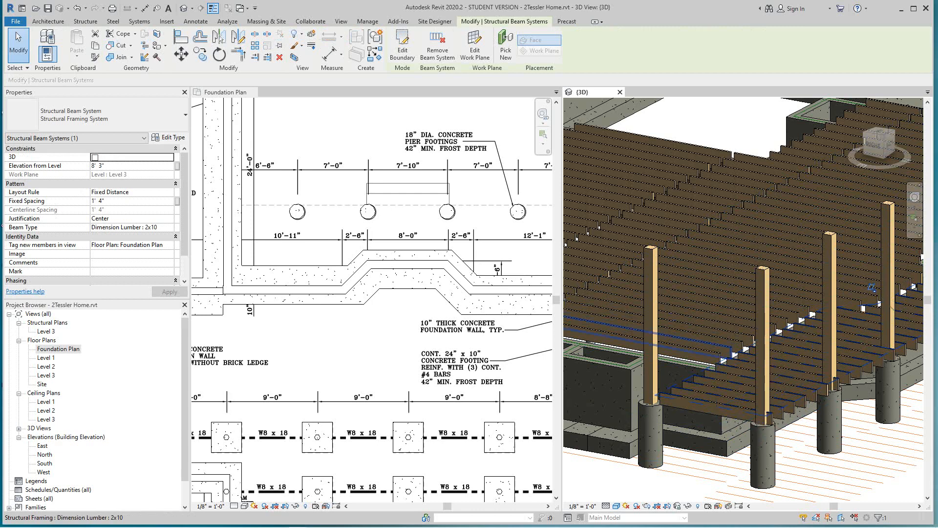
{"action": "key", "text": "Escape"}
{"action": "left_click", "coordinate": [882, 143]}
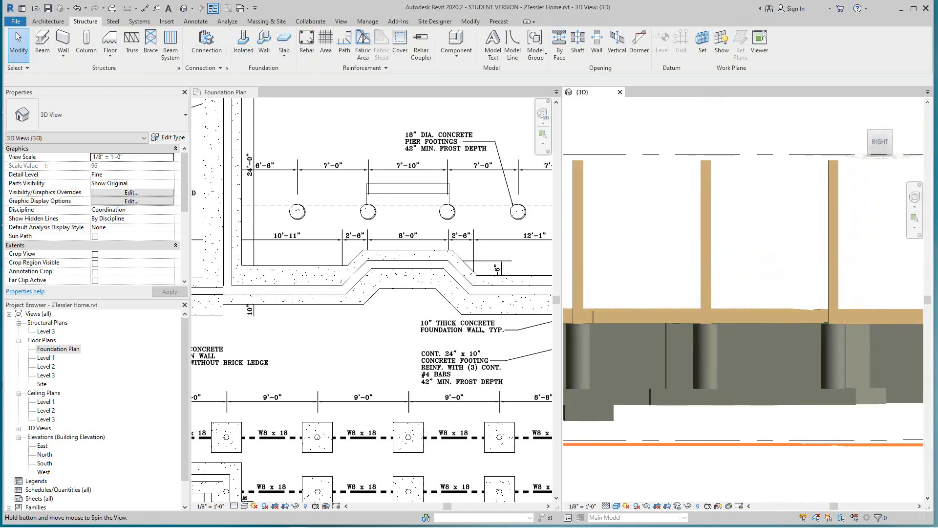
{"action": "middle_click_drag", "start_coordinate": [748, 348], "coordinate": [619, 369]}
{"action": "scroll", "coordinate": [727, 353], "scroll_direction": "up", "scroll_amount": 4}
{"action": "scroll", "coordinate": [759, 345], "scroll_direction": "down", "scroll_amount": 5}
{"action": "scroll", "coordinate": [96, 410], "scroll_direction": "down", "scroll_amount": 1}
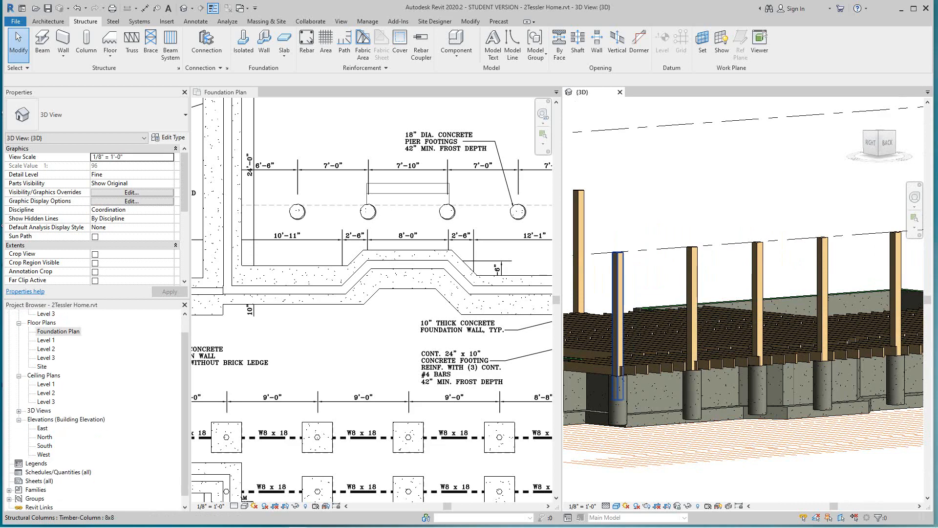
- Open the South elevation and tile it with the 3D view and foundation plan, fitting every view to its window
{"action": "double_click", "coordinate": [44, 446]}
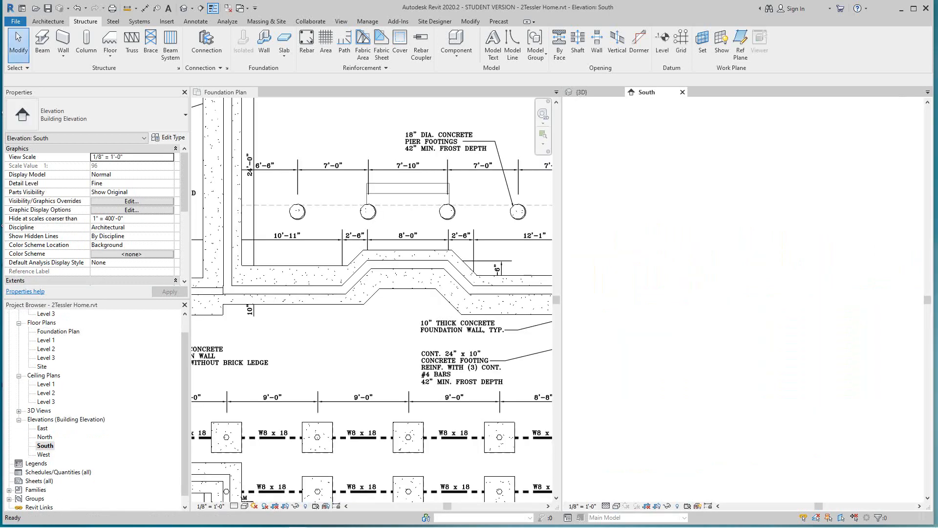
{"action": "scroll", "coordinate": [761, 288], "scroll_direction": "up", "scroll_amount": 3}
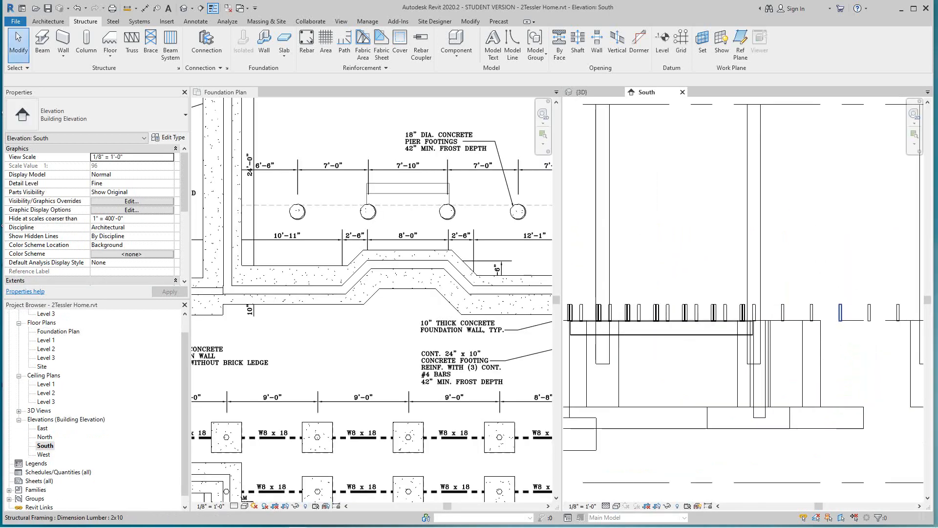
{"action": "scroll", "coordinate": [743, 322], "scroll_direction": "down", "scroll_amount": 2}
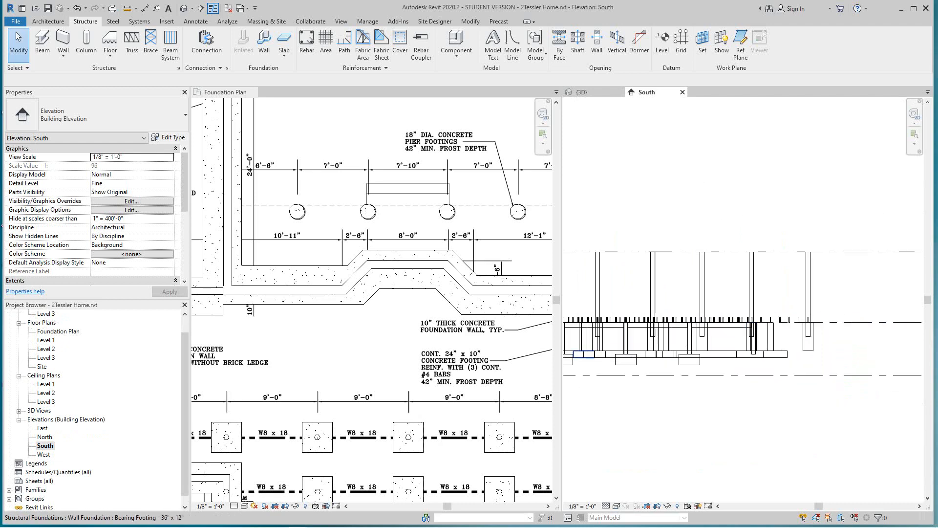
{"action": "scroll", "coordinate": [335, 361], "scroll_direction": "down", "scroll_amount": 3}
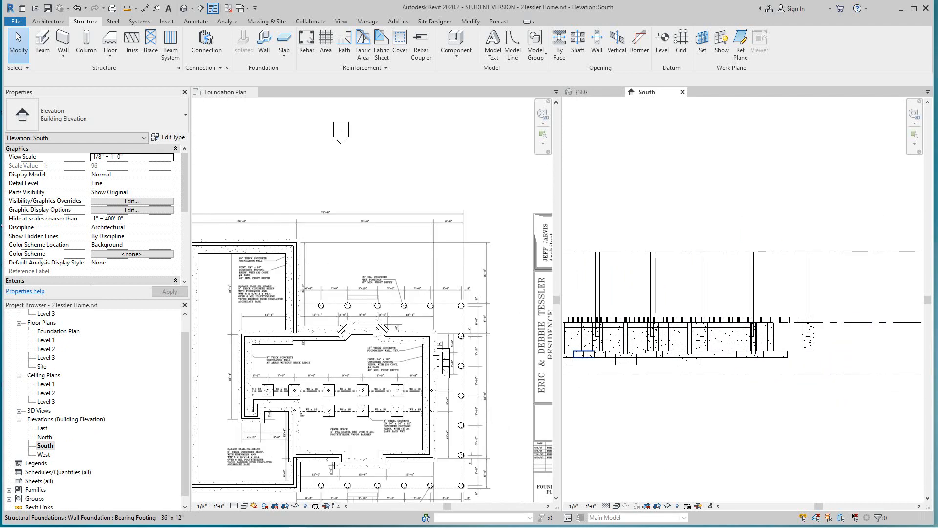
{"action": "scroll", "coordinate": [413, 335], "scroll_direction": "down", "scroll_amount": 1}
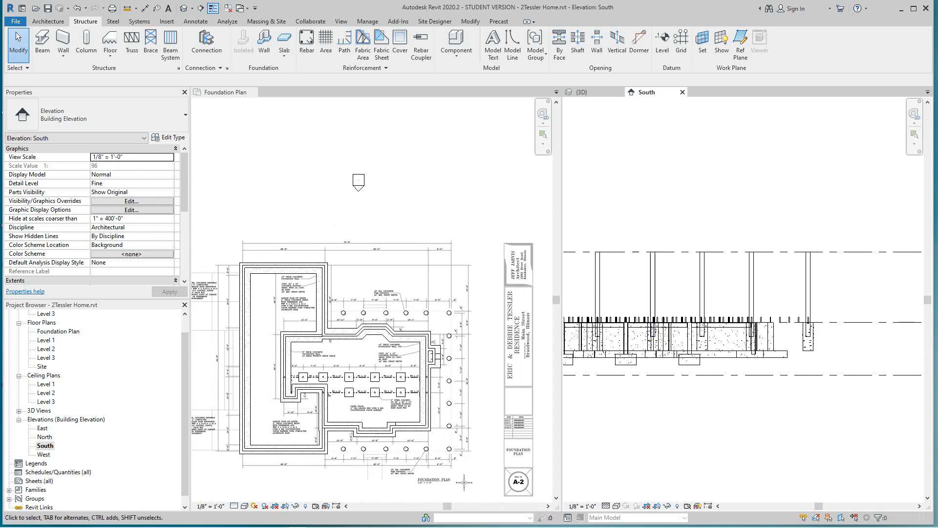
{"action": "key", "text": "w"}
{"action": "key", "text": "t"}
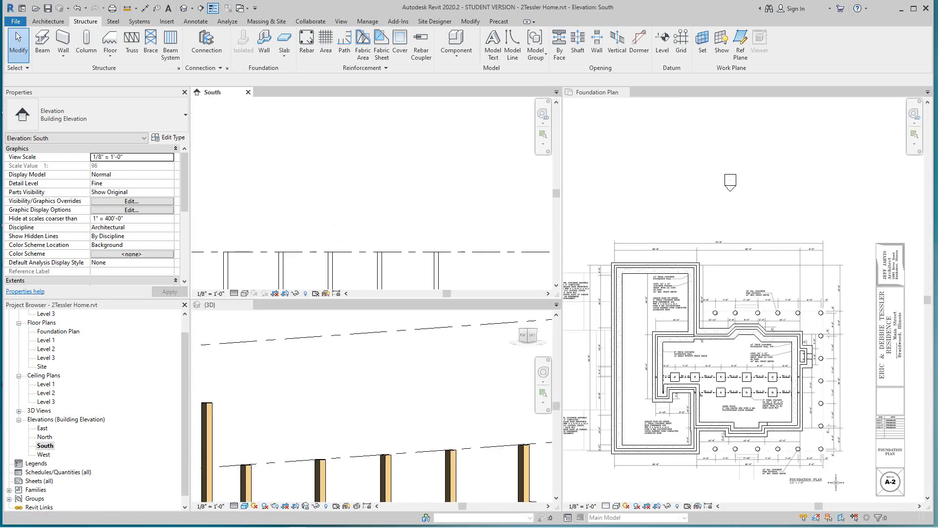
{"action": "key", "text": "z"}
{"action": "key", "text": "a"}
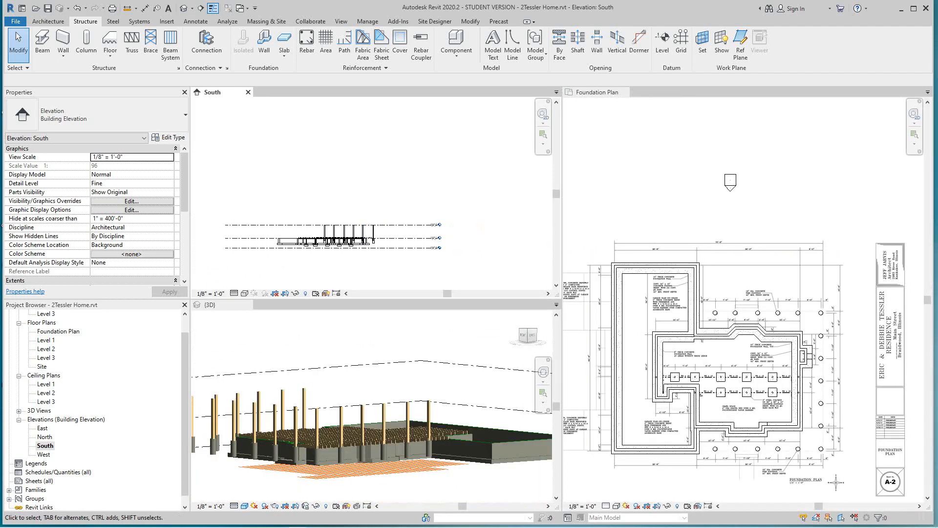
- Examine the beams, piers and foundation against the level lines in the South elevation
{"action": "scroll", "coordinate": [341, 378], "scroll_direction": "down", "scroll_amount": 2}
{"action": "scroll", "coordinate": [756, 384], "scroll_direction": "down", "scroll_amount": 2}
{"action": "scroll", "coordinate": [753, 383], "scroll_direction": "up", "scroll_amount": 2}
{"action": "scroll", "coordinate": [367, 258], "scroll_direction": "up", "scroll_amount": 3}
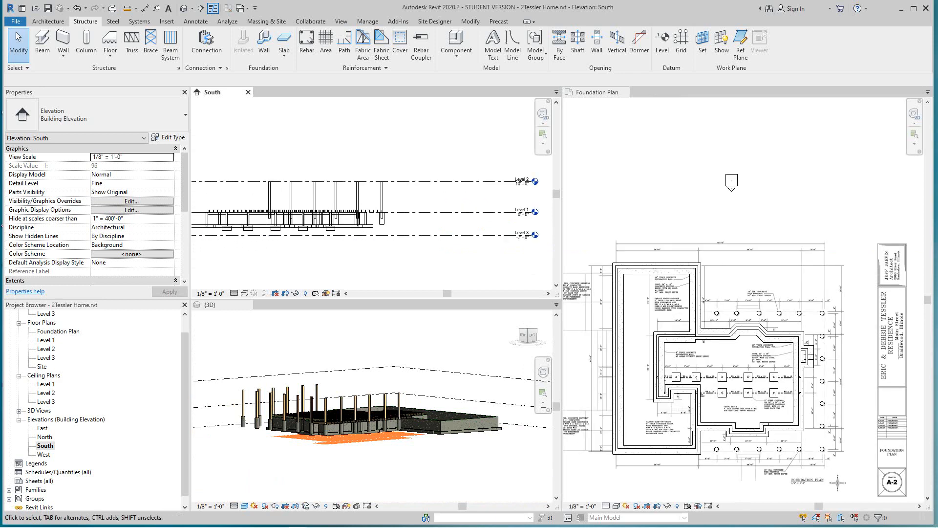
{"action": "scroll", "coordinate": [334, 249], "scroll_direction": "up", "scroll_amount": 2}
{"action": "middle_click_drag", "start_coordinate": [334, 249], "coordinate": [379, 260]}
{"action": "scroll", "coordinate": [340, 401], "scroll_direction": "down", "scroll_amount": 1}
{"action": "scroll", "coordinate": [400, 376], "scroll_direction": "up", "scroll_amount": 1}
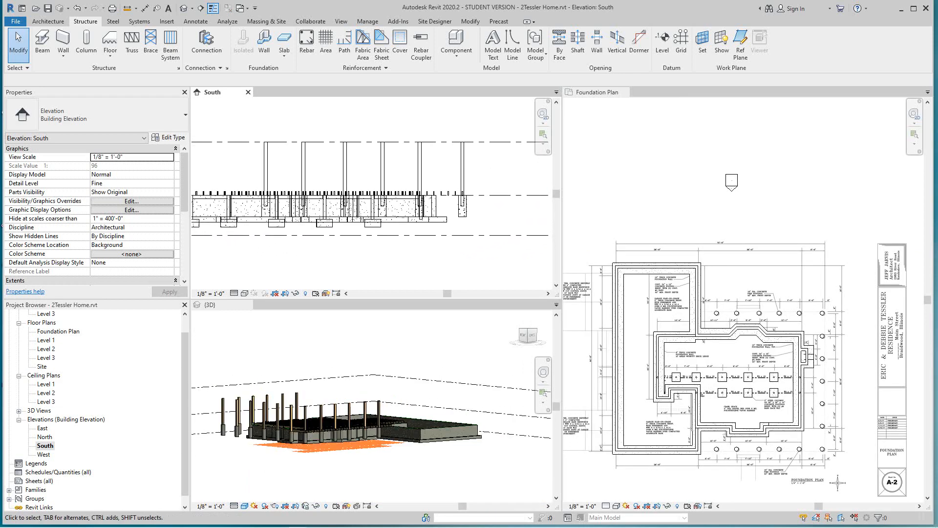
- Orbit the 3D view to examine from above how the porch beams run between the corner piers and the foundation wall
{"action": "left_click", "coordinate": [403, 367]}
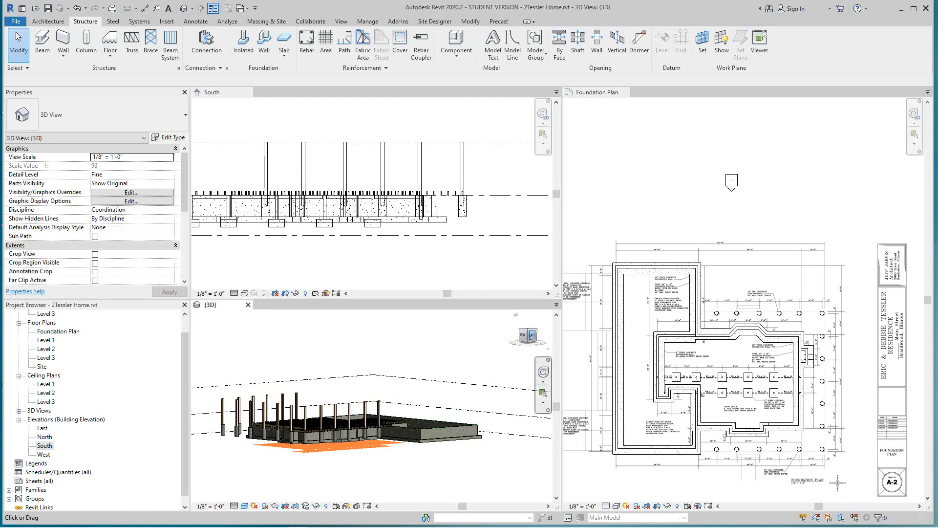
{"action": "middle_click_drag", "start_coordinate": [370, 391], "coordinate": [354, 435], "text": "shift"}
{"action": "scroll", "coordinate": [354, 435], "scroll_direction": "up", "scroll_amount": 3}
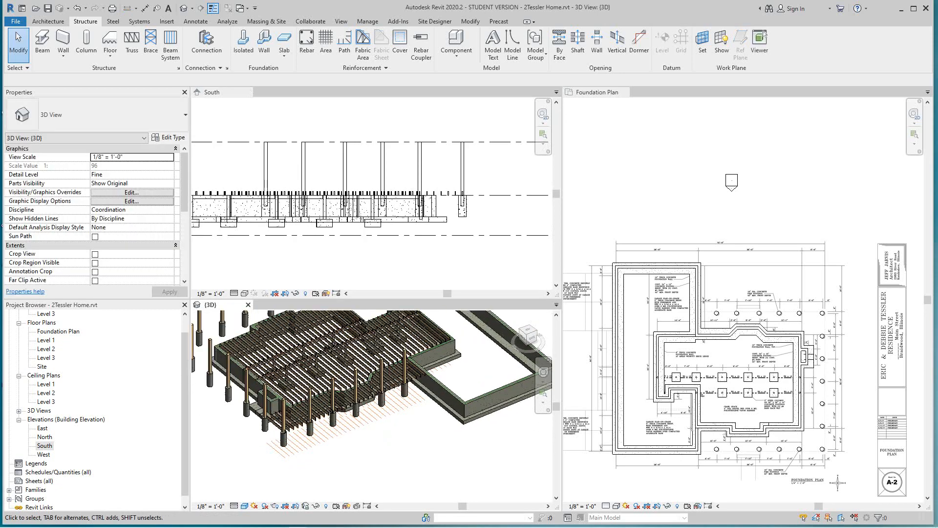
{"action": "scroll", "coordinate": [284, 379], "scroll_direction": "up", "scroll_amount": 3}
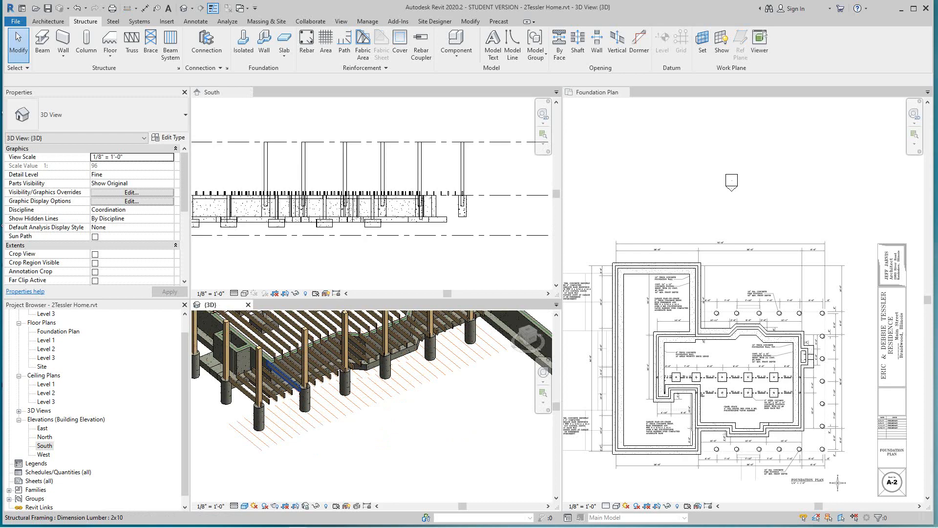
{"action": "middle_click_drag", "start_coordinate": [284, 377], "coordinate": [286, 389]}
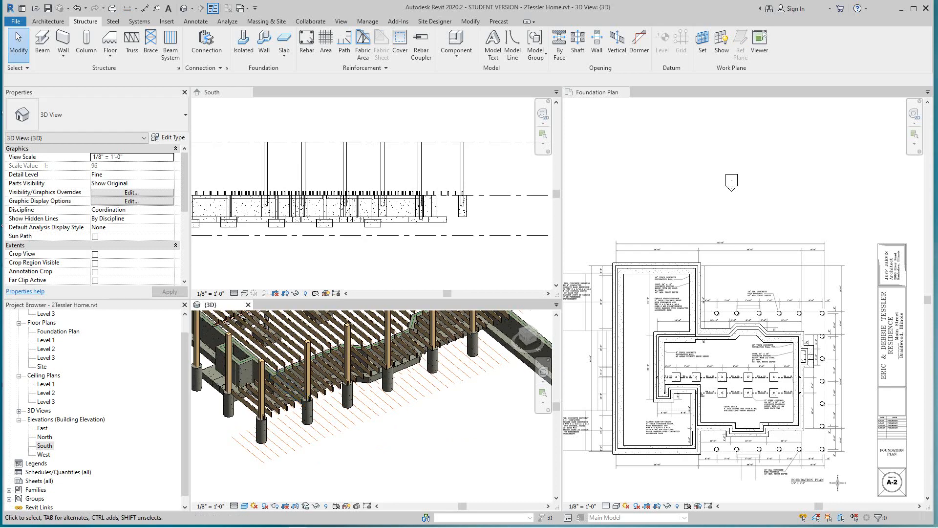
{"action": "scroll", "coordinate": [387, 425], "scroll_direction": "down", "scroll_amount": 1}
{"action": "scroll", "coordinate": [833, 368], "scroll_direction": "up", "scroll_amount": 4}
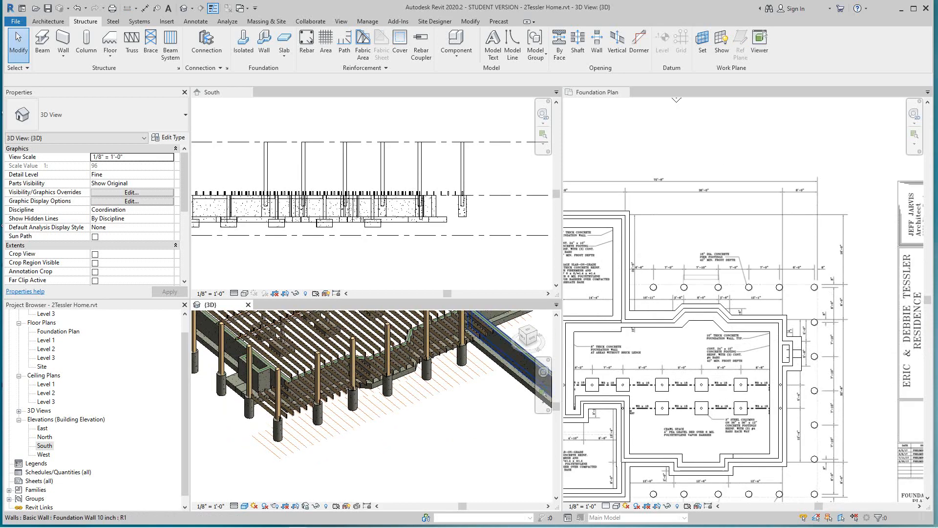
- Examine the foundation plan around the corner piers at the end of the 12'-1" wall and along the adjoining side
{"action": "left_click", "coordinate": [794, 348]}
{"action": "scroll", "coordinate": [790, 344], "scroll_direction": "down", "scroll_amount": 2}
{"action": "middle_click_drag", "start_coordinate": [791, 344], "coordinate": [729, 307]}
{"action": "scroll", "coordinate": [752, 333], "scroll_direction": "down", "scroll_amount": 1}
{"action": "scroll", "coordinate": [801, 269], "scroll_direction": "up", "scroll_amount": 5}
{"action": "scroll", "coordinate": [774, 280], "scroll_direction": "down", "scroll_amount": 1}
{"action": "scroll", "coordinate": [729, 307], "scroll_direction": "down", "scroll_amount": 1}
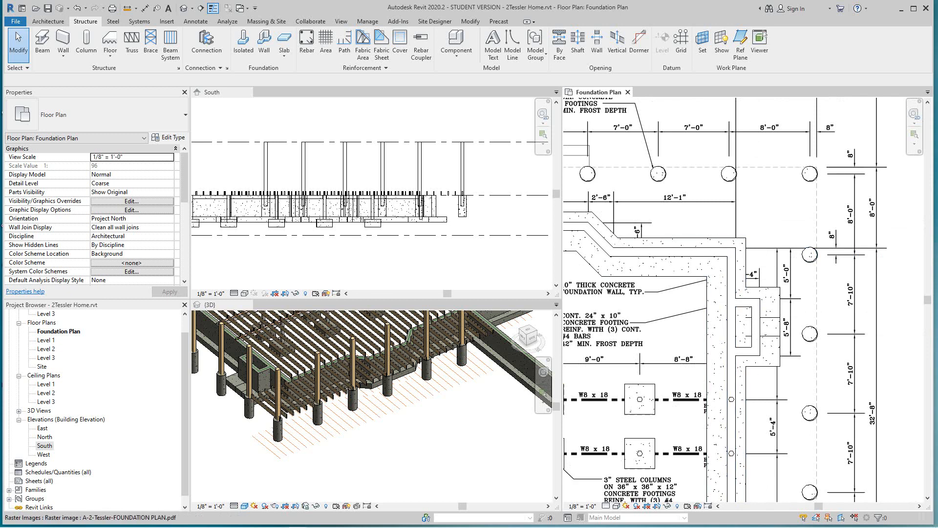
- Undo the creation of the porch beam system between the round piers and the foundation wall
{"action": "left_click", "coordinate": [315, 342]}
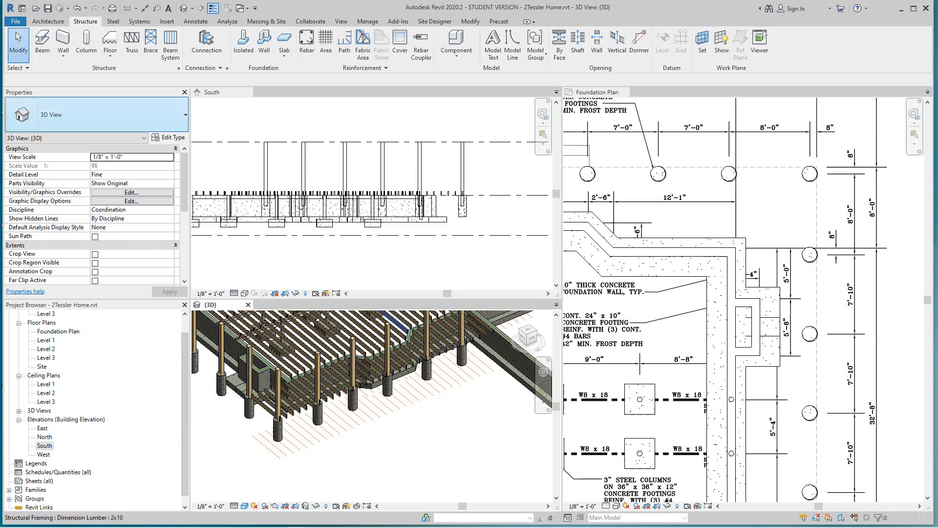
{"action": "scroll", "coordinate": [342, 386], "scroll_direction": "up", "scroll_amount": 3}
{"action": "middle_click_drag", "start_coordinate": [342, 386], "coordinate": [391, 367], "text": "shift"}
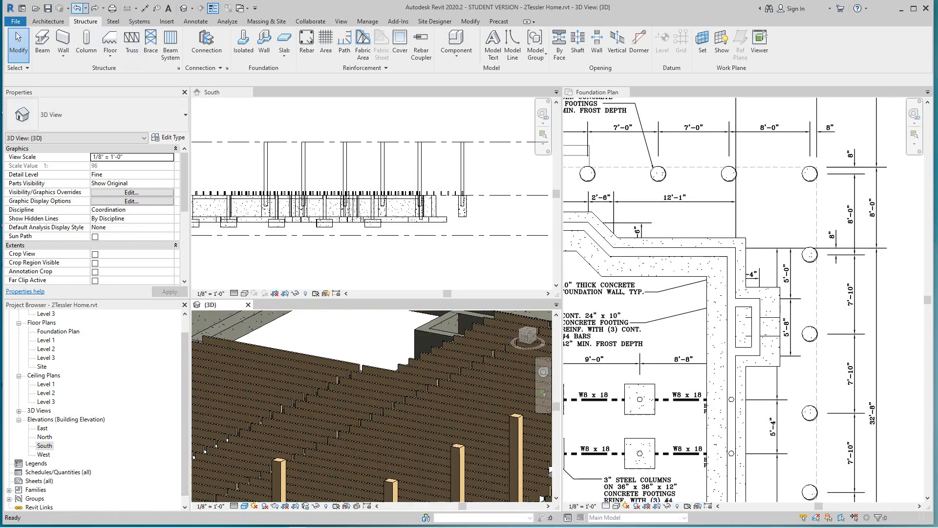
{"action": "left_click", "coordinate": [171, 44]}
{"action": "left_click", "coordinate": [220, 39]}
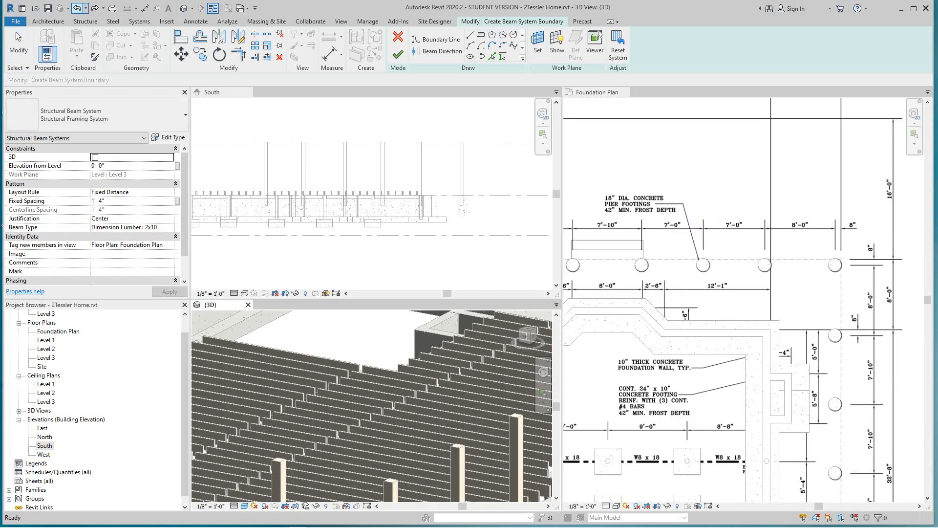
{"action": "scroll", "coordinate": [742, 313], "scroll_direction": "down", "scroll_amount": 3}
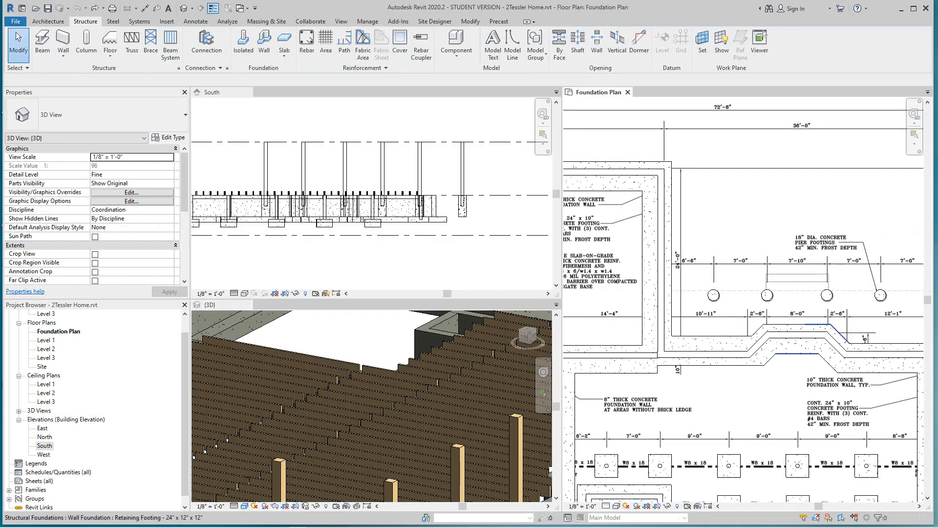
{"action": "middle_click_drag", "start_coordinate": [743, 312], "coordinate": [706, 268]}
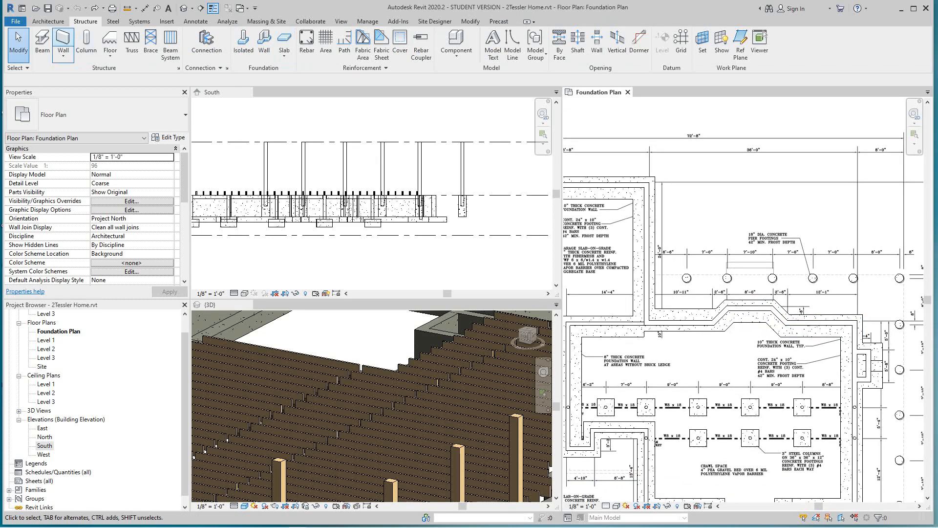
- Start a sketched 2x10 beam system and draw its boundary from the garage corner along the 10'-11" foundation wall and the first angled segment
{"action": "left_click", "coordinate": [170, 44]}
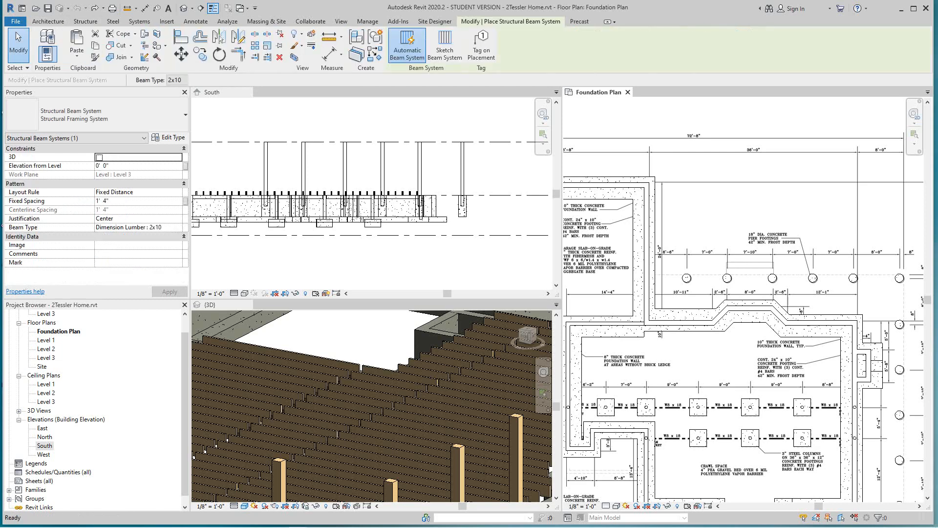
{"action": "left_click", "coordinate": [445, 44]}
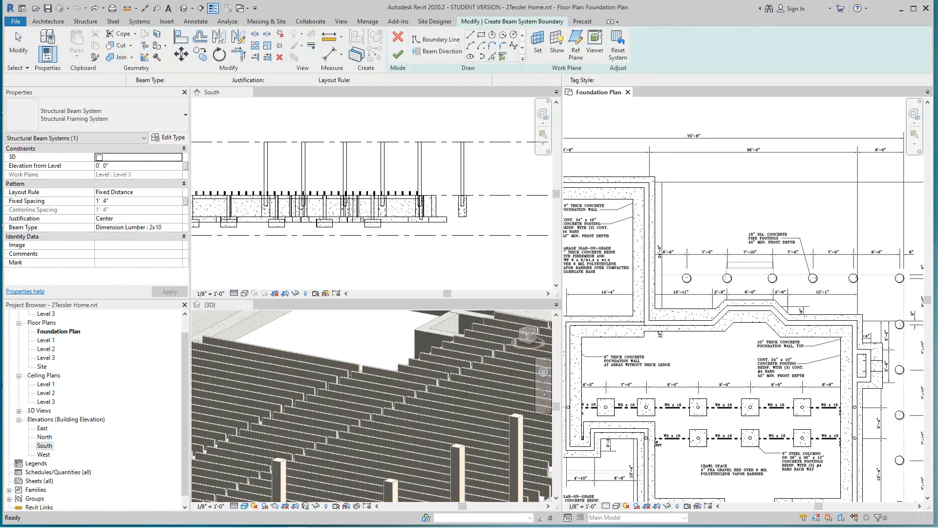
{"action": "scroll", "coordinate": [649, 314], "scroll_direction": "up", "scroll_amount": 2}
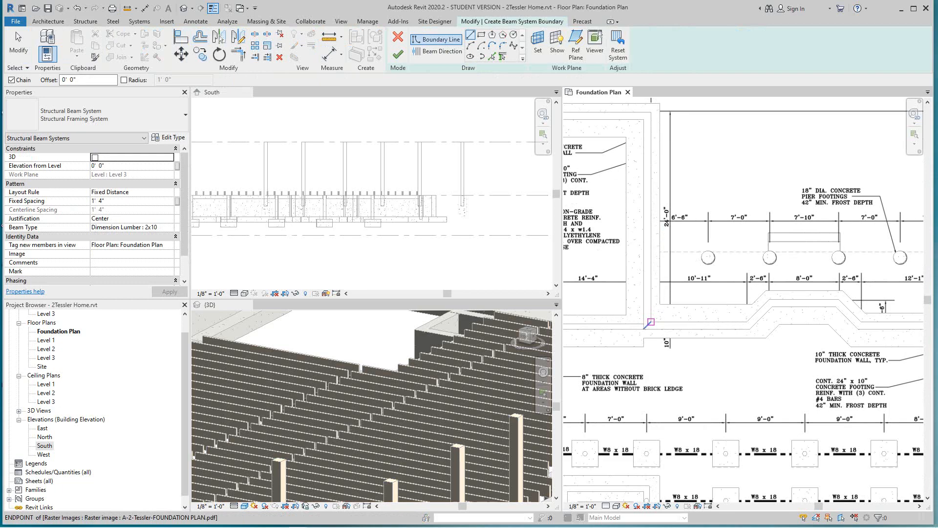
{"action": "left_click", "coordinate": [652, 321]}
{"action": "left_click", "coordinate": [700, 322]}
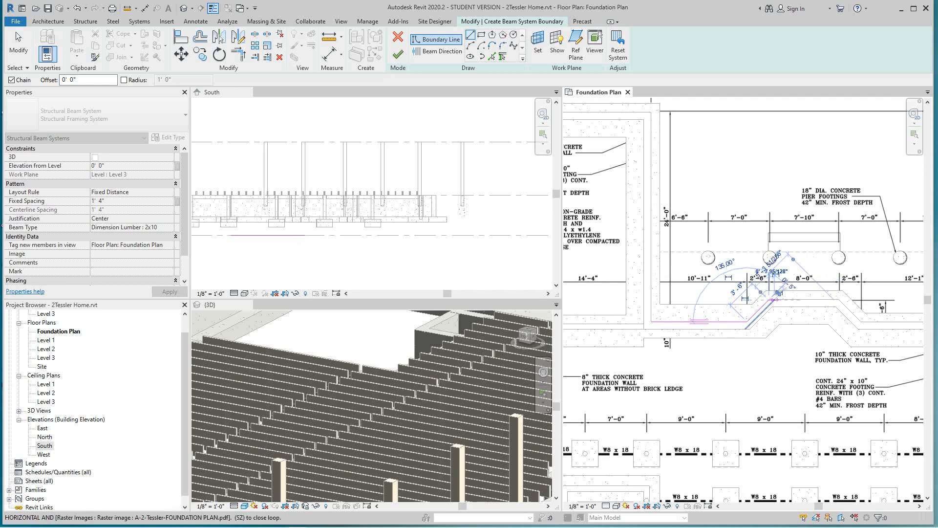
{"action": "left_click", "coordinate": [769, 299]}
- Continue the boundary along the wall bump-out with the 8'-0" straight segment and the 45° angled segment
{"action": "scroll", "coordinate": [839, 299], "scroll_direction": "up", "scroll_amount": 4}
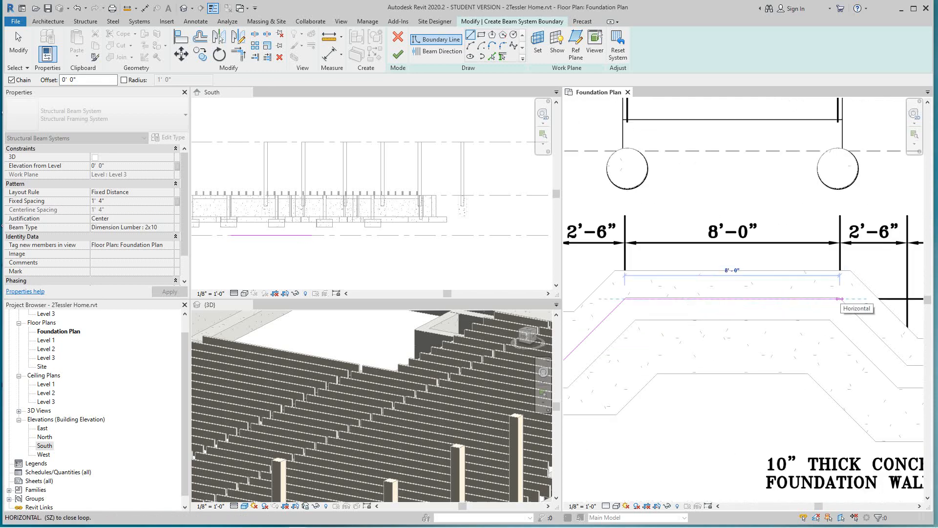
{"action": "left_click", "coordinate": [839, 299]}
{"action": "scroll", "coordinate": [684, 273], "scroll_direction": "down", "scroll_amount": 3}
{"action": "scroll", "coordinate": [806, 312], "scroll_direction": "up", "scroll_amount": 2}
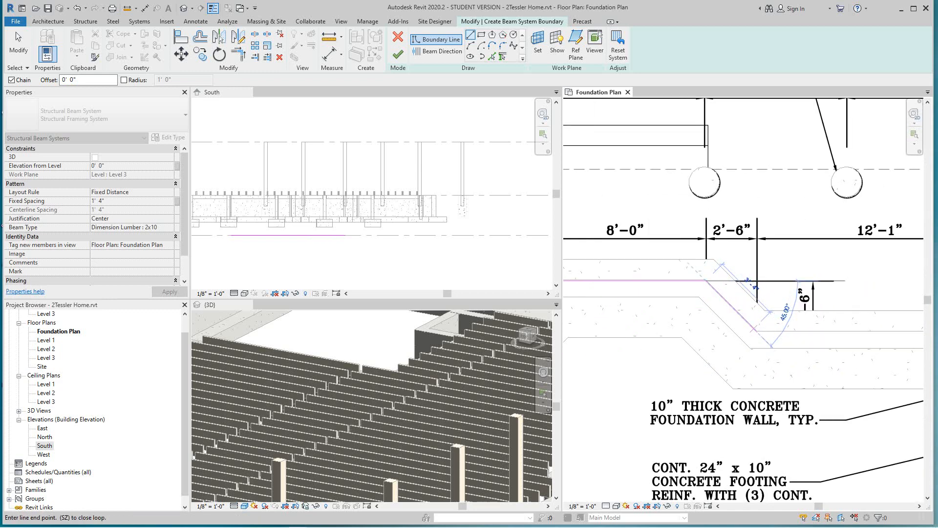
{"action": "left_click", "coordinate": [757, 331]}
- Extend the boundary 12'-0" along the 12'-1" foundation wall and 8'-0" outward to the dashed pier line
{"action": "scroll", "coordinate": [757, 332], "scroll_direction": "down", "scroll_amount": 1}
{"action": "mouse_move", "coordinate": [879, 258]}
{"action": "middle_mouse_down"}
{"action": "mouse_move", "coordinate": [831, 327]}
{"action": "mouse_move", "coordinate": [856, 343]}
{"action": "mouse_move", "coordinate": [752, 323]}
{"action": "middle_mouse_up"}
{"action": "scroll", "coordinate": [856, 343], "scroll_direction": "down", "scroll_amount": 1}
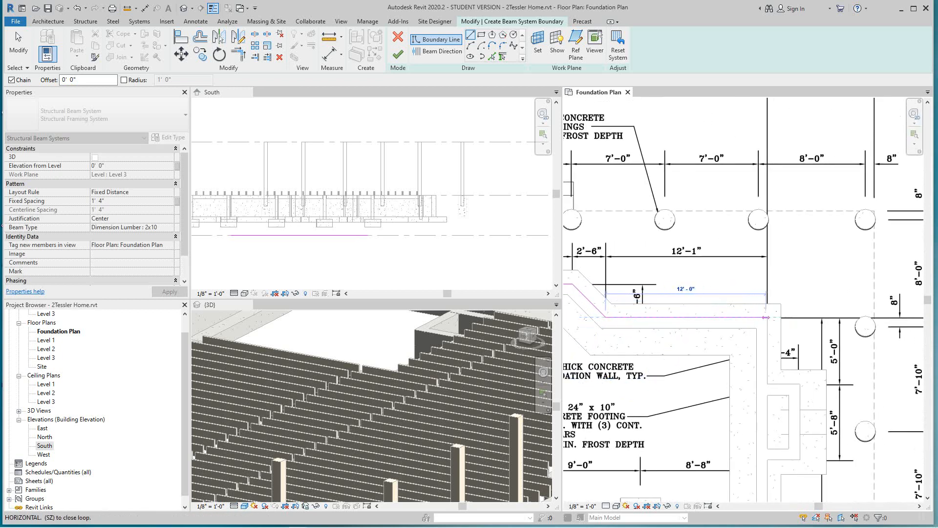
{"action": "left_click", "coordinate": [766, 317]}
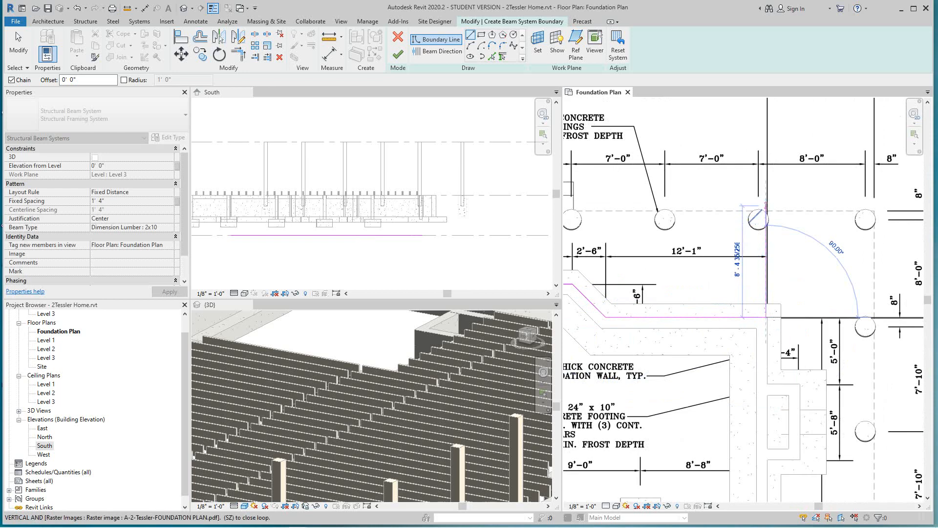
{"action": "left_click", "coordinate": [766, 211]}
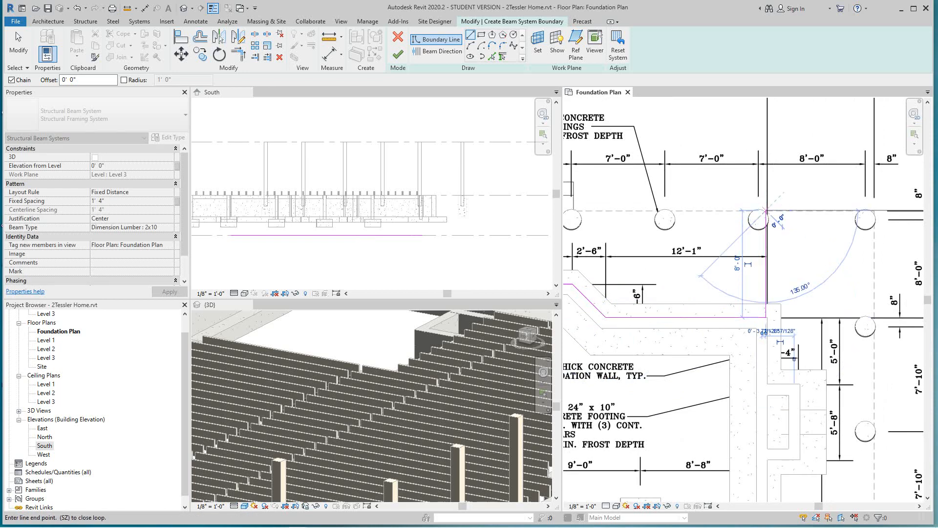
- Draw the outer boundary line about 34'-6" along the dashed pier line back to the garage wall
{"action": "scroll", "coordinate": [869, 220], "scroll_direction": "down", "scroll_amount": 3}
{"action": "scroll", "coordinate": [702, 219], "scroll_direction": "down", "scroll_amount": 1}
{"action": "middle_click_drag", "start_coordinate": [703, 219], "coordinate": [798, 212]}
{"action": "scroll", "coordinate": [670, 208], "scroll_direction": "up", "scroll_amount": 1}
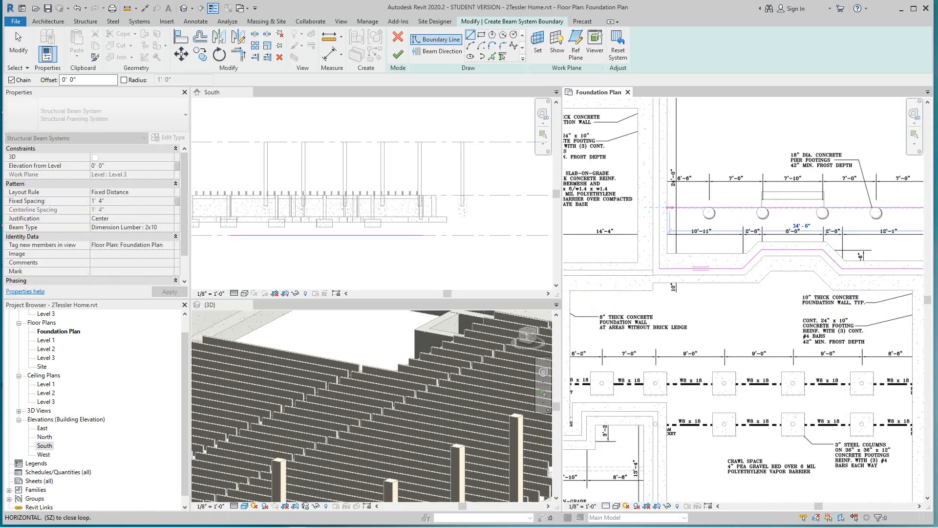
{"action": "scroll", "coordinate": [668, 208], "scroll_direction": "up", "scroll_amount": 5}
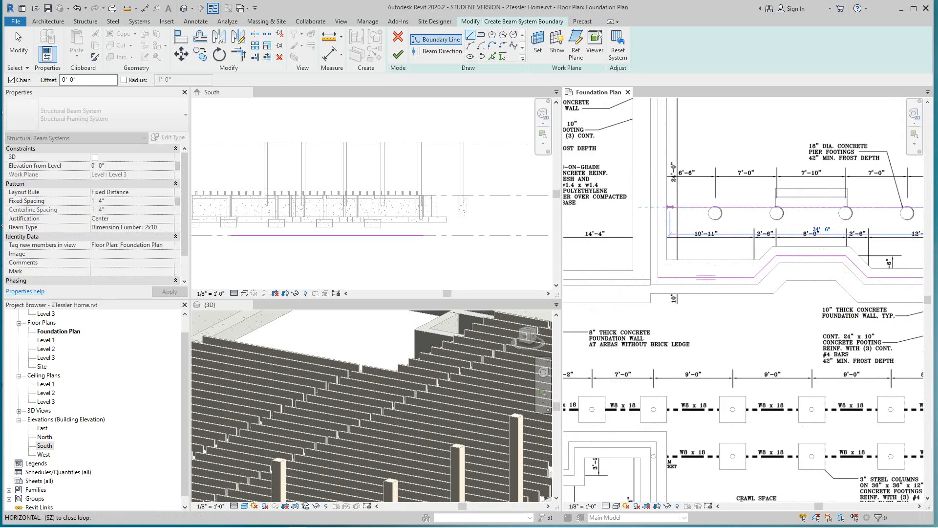
{"action": "left_click", "coordinate": [664, 206]}
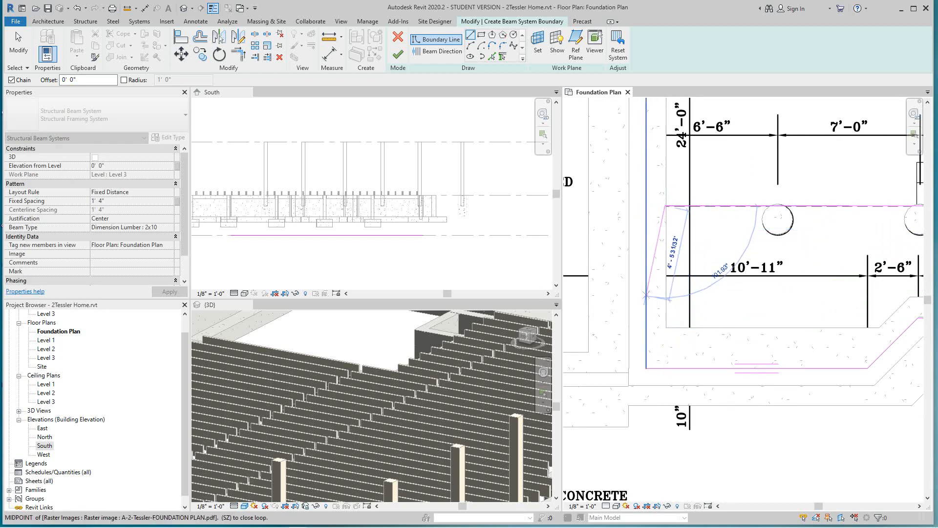
- Extend the outer boundary line to the garage wall and close the loop with an 8'-0" line back to the starting corner
{"action": "left_click", "coordinate": [645, 206]}
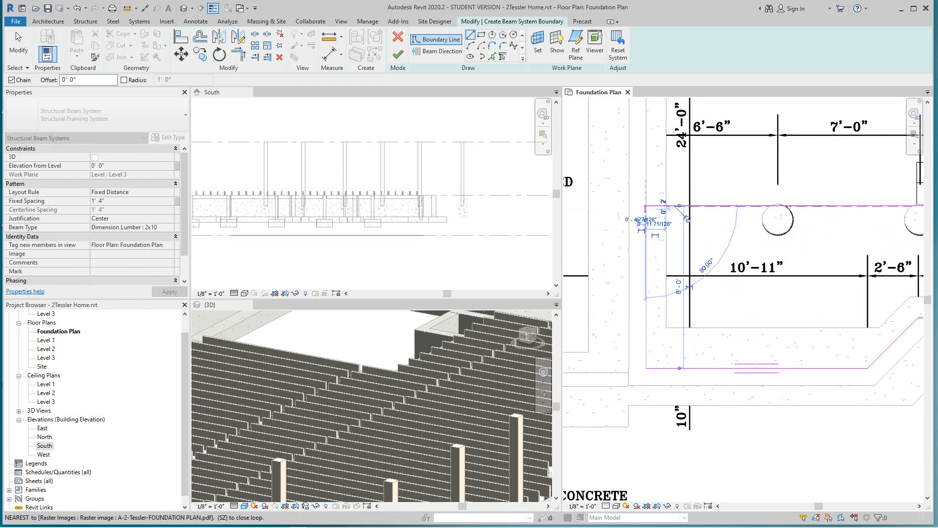
{"action": "left_click", "coordinate": [645, 368]}
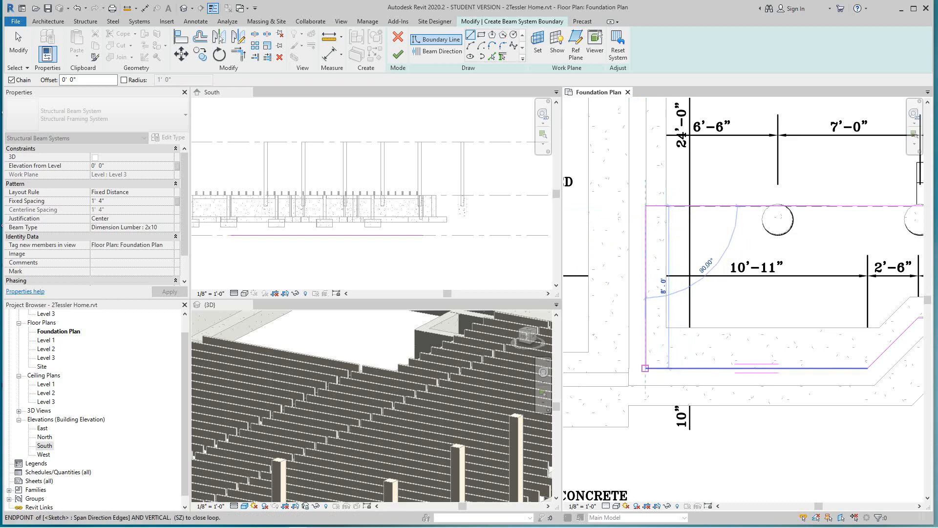
{"action": "scroll", "coordinate": [638, 388], "scroll_direction": "down", "scroll_amount": 5}
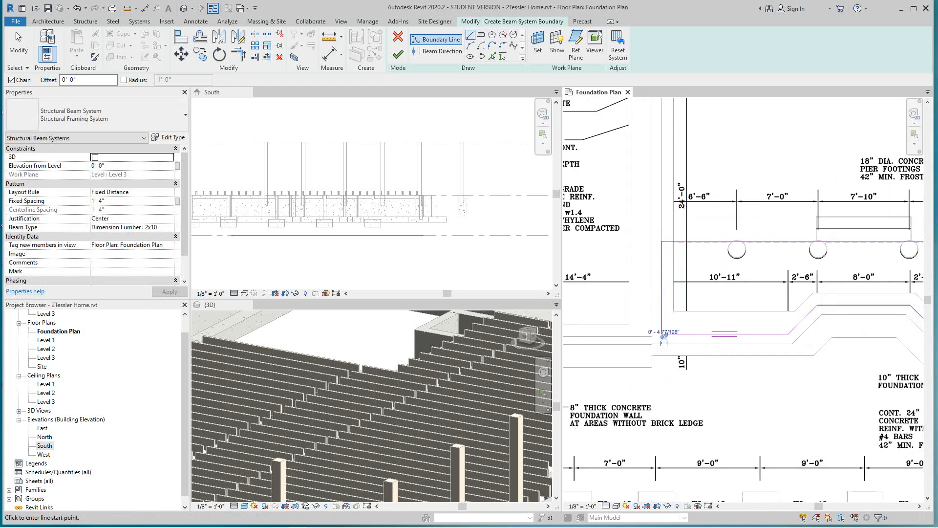
{"action": "scroll", "coordinate": [756, 281], "scroll_direction": "down", "scroll_amount": 2}
{"action": "scroll", "coordinate": [757, 281], "scroll_direction": "up", "scroll_amount": 3}
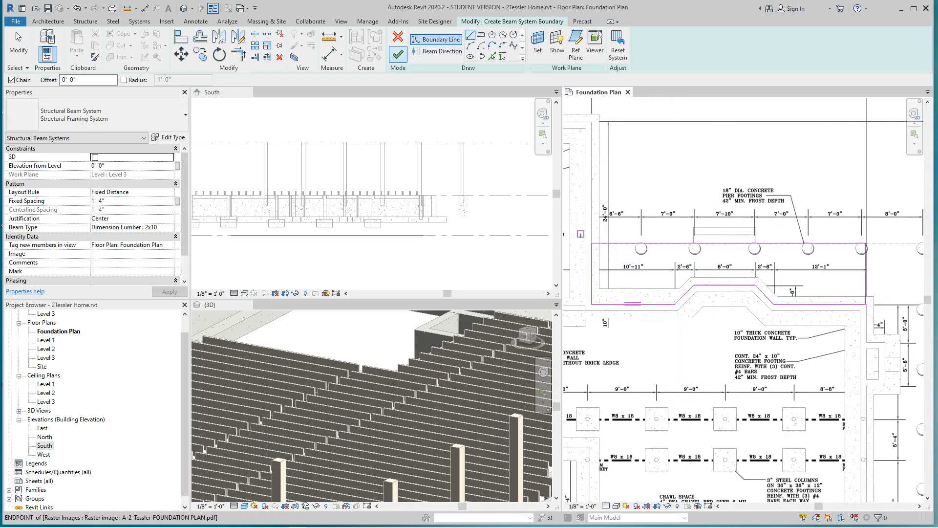
- Set the beam direction parallel to the 8'-0" end edge farthest from the garage and finish the beam system sketch
{"action": "left_click", "coordinate": [437, 51]}
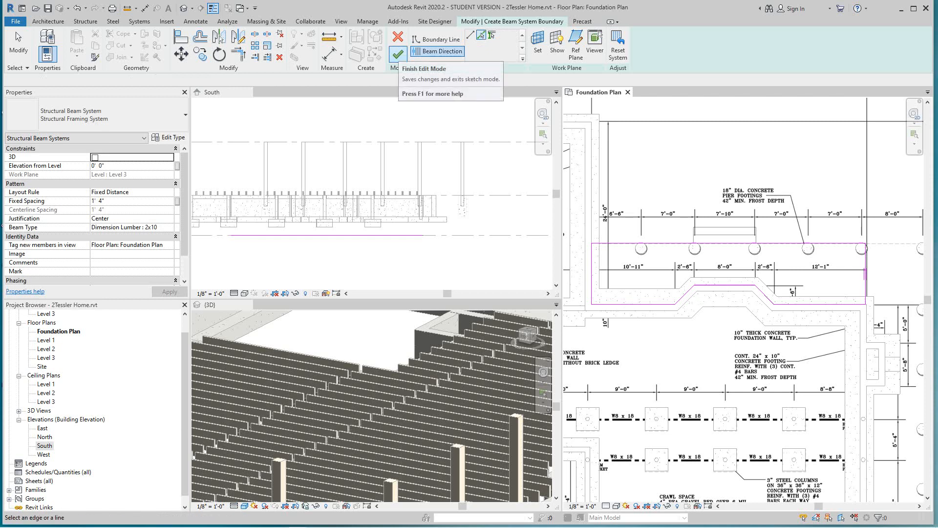
{"action": "left_click", "coordinate": [398, 54]}
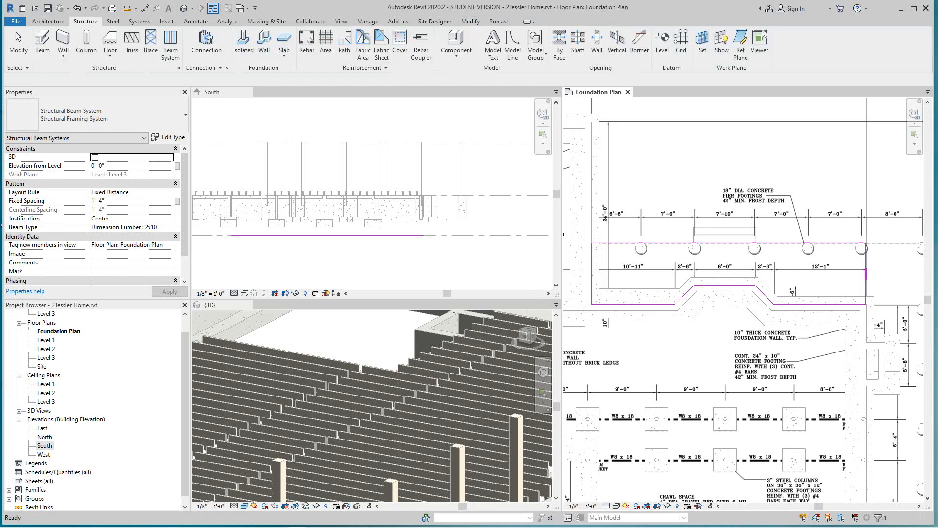
{"action": "scroll", "coordinate": [441, 364], "scroll_direction": "down", "scroll_amount": 5}
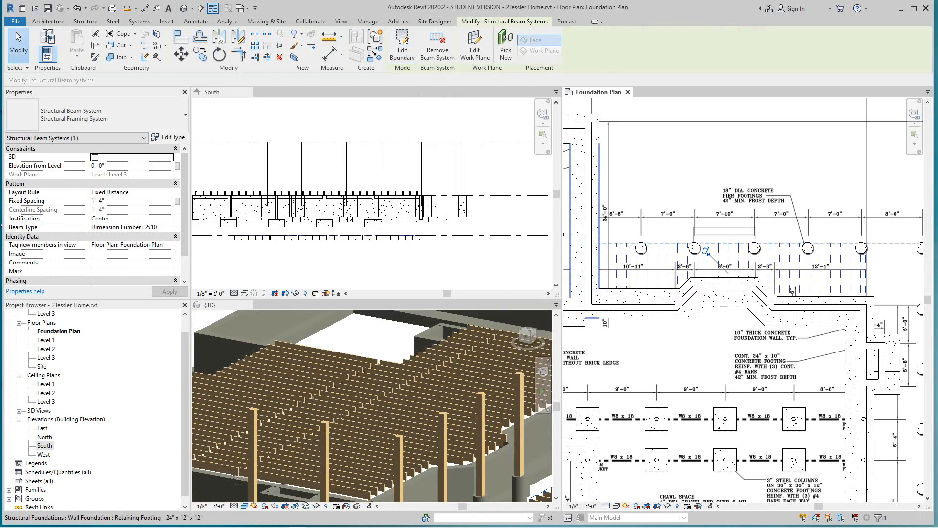
- Set the new beam system's elevation from level to 8' 3" and check its position against the piers in 3D
{"action": "middle_click_drag", "start_coordinate": [515, 430], "coordinate": [465, 345]}
{"action": "scroll", "coordinate": [515, 430], "scroll_direction": "up", "scroll_amount": 1}
{"action": "scroll", "coordinate": [464, 345], "scroll_direction": "up", "scroll_amount": 1}
{"action": "scroll", "coordinate": [439, 433], "scroll_direction": "down", "scroll_amount": 2}
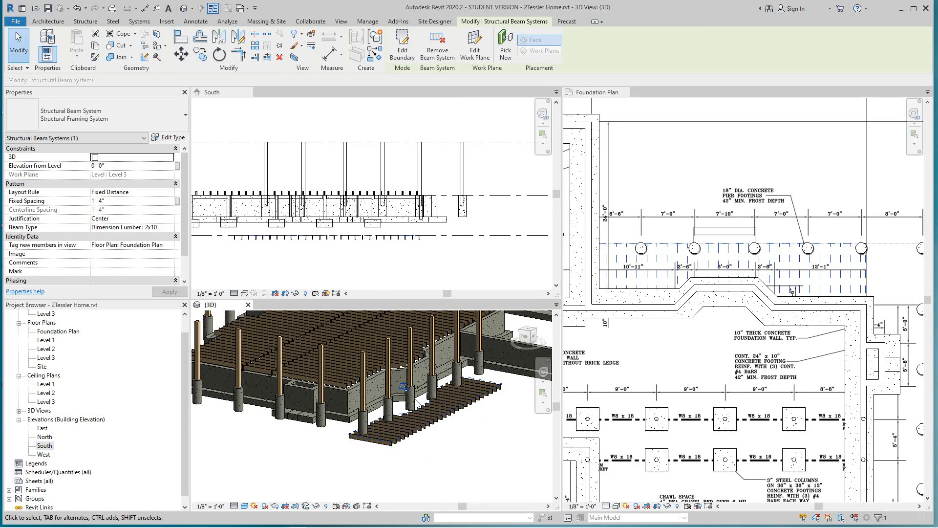
{"action": "key", "text": "Tab"}
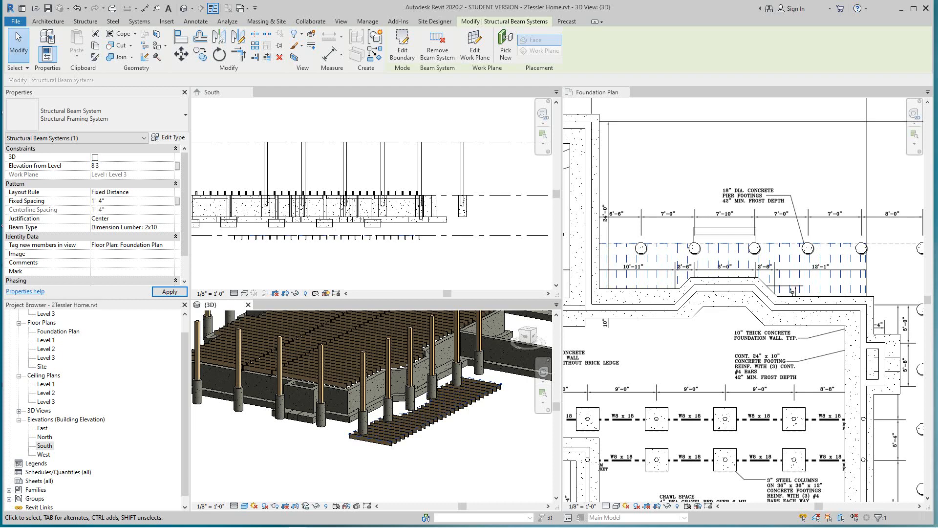
{"action": "key", "text": "Return"}
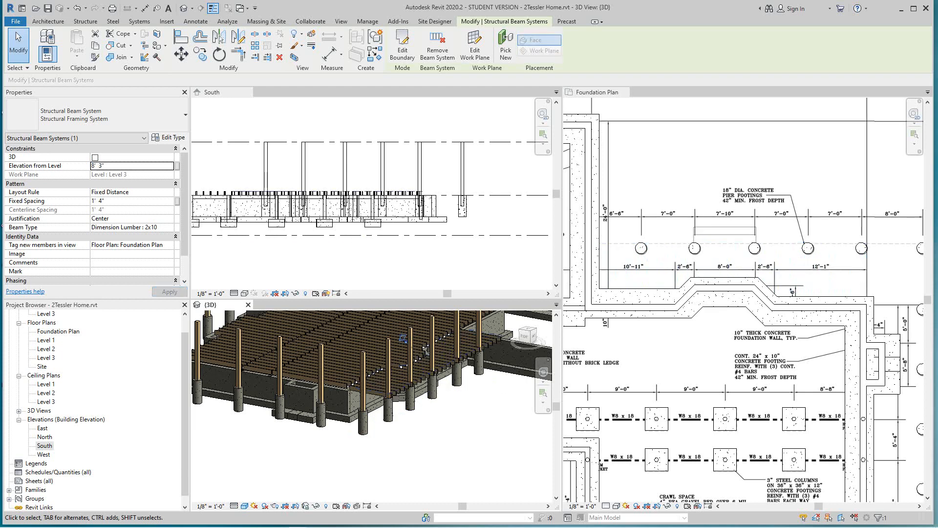
{"action": "scroll", "coordinate": [425, 350], "scroll_direction": "up", "scroll_amount": 3}
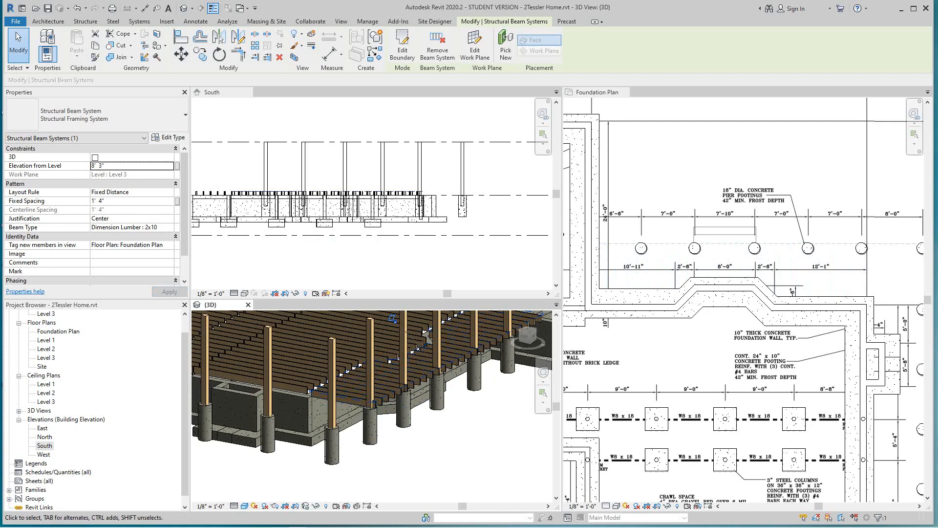
{"action": "scroll", "coordinate": [425, 337], "scroll_direction": "down", "scroll_amount": 5}
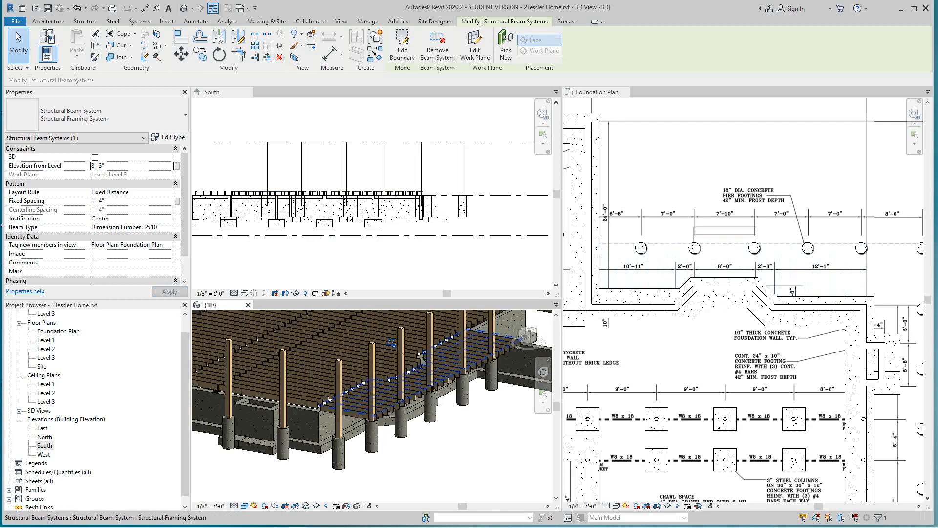
{"action": "scroll", "coordinate": [433, 242], "scroll_direction": "down", "scroll_amount": 4}
{"action": "scroll", "coordinate": [796, 274], "scroll_direction": "down", "scroll_amount": 7}
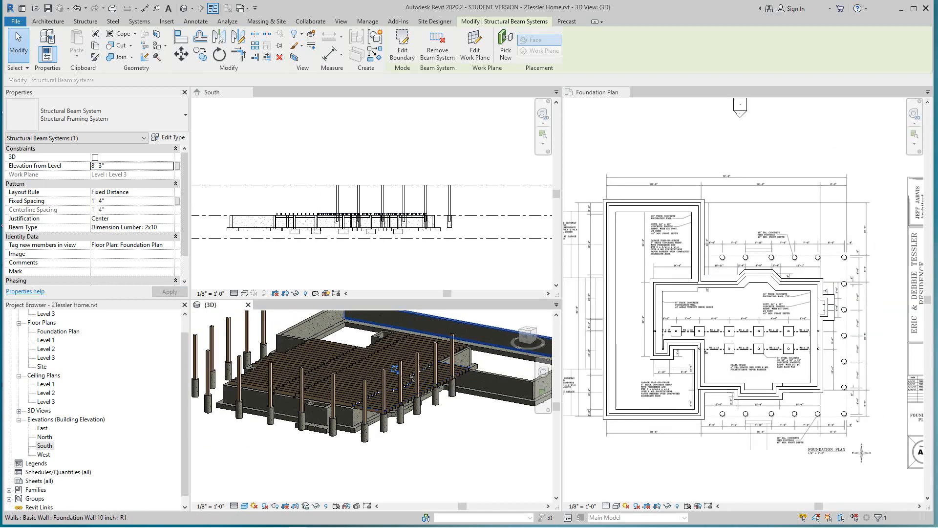
- Start another sketched 2x10 beam system in the foundation plan for the side with the 32'-8" pier row
{"action": "left_click", "coordinate": [889, 321]}
{"action": "scroll", "coordinate": [889, 322], "scroll_direction": "up", "scroll_amount": 4}
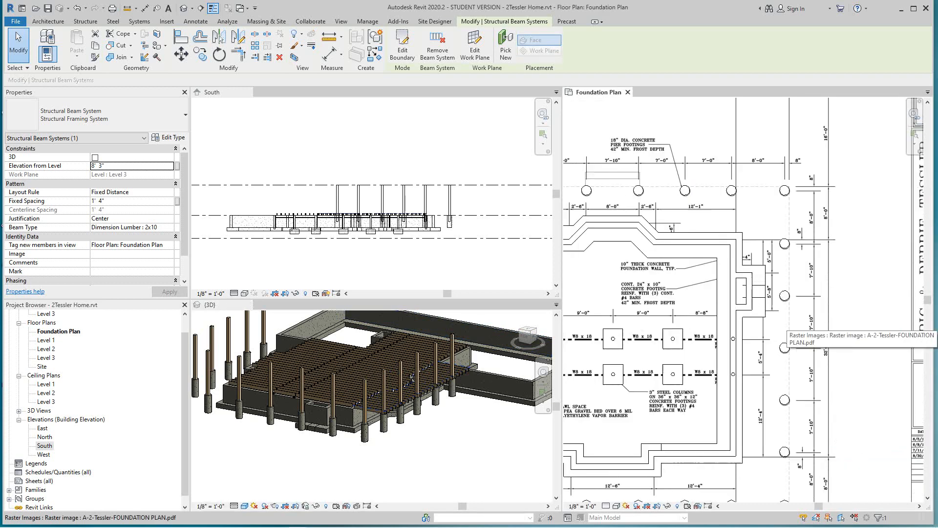
{"action": "mouse_move", "coordinate": [763, 303]}
{"action": "middle_mouse_down"}
{"action": "mouse_move", "coordinate": [764, 320]}
{"action": "mouse_move", "coordinate": [776, 302]}
{"action": "middle_mouse_up"}
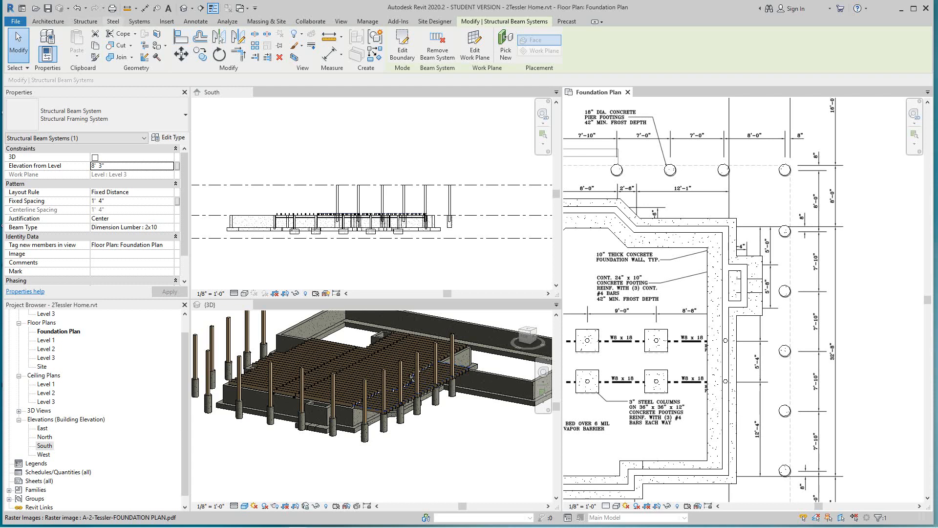
{"action": "key", "text": "b"}
{"action": "key", "text": "m"}
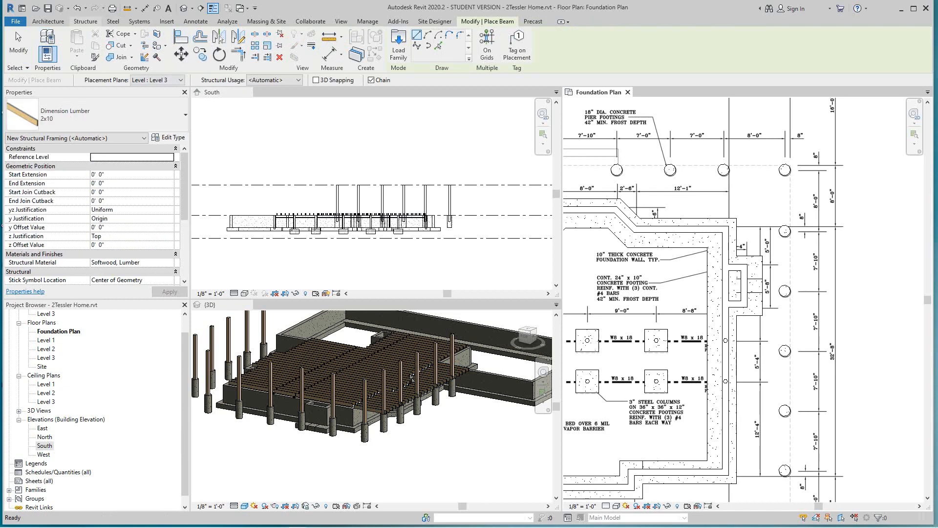
{"action": "left_click", "coordinate": [86, 21]}
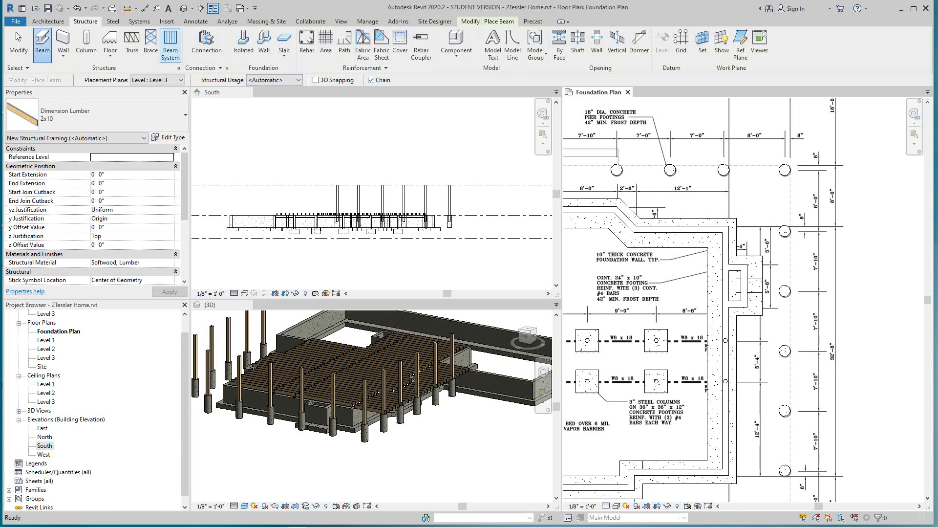
{"action": "left_click", "coordinate": [171, 42]}
{"action": "left_click", "coordinate": [445, 47]}
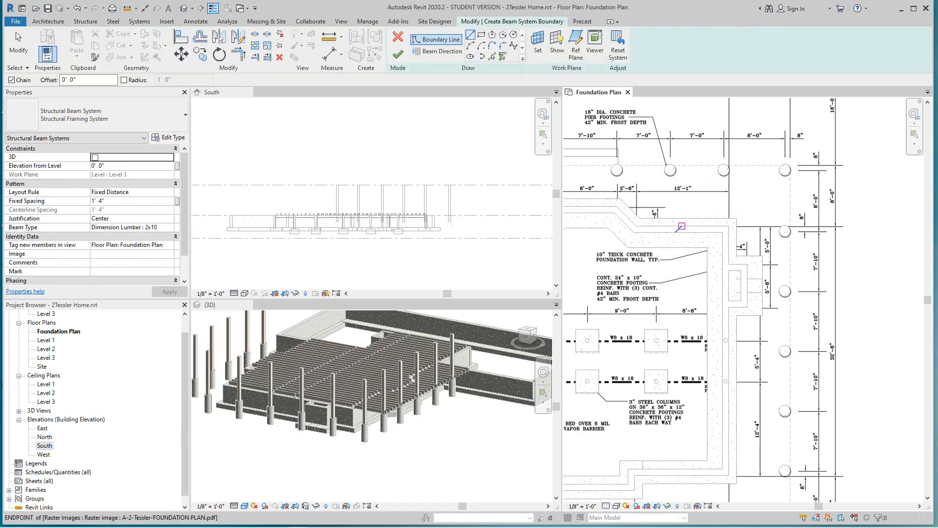
{"action": "scroll", "coordinate": [731, 166], "scroll_direction": "up", "scroll_amount": 1}
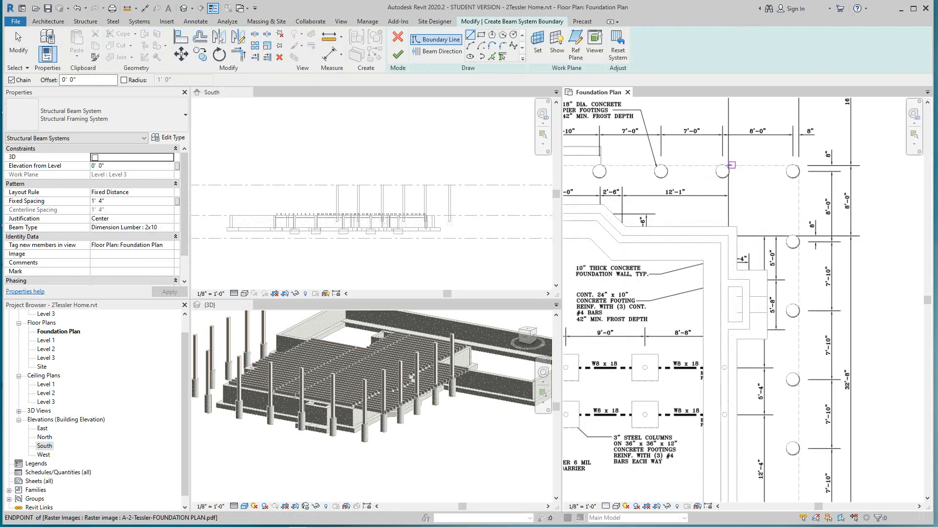
- Try to start the boundary along the dashed line at the 8'-0" corner pier bay, and undo that line
{"action": "left_click", "coordinate": [732, 165]}
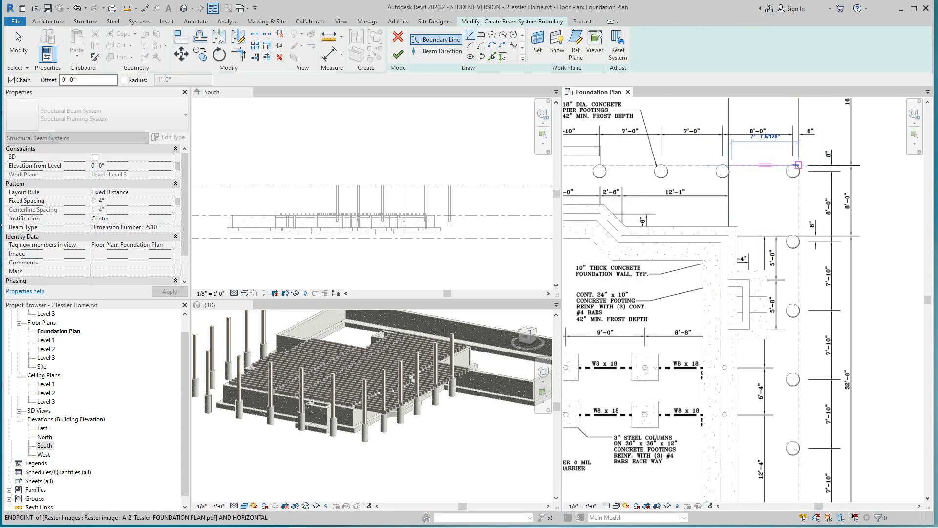
{"action": "left_click", "coordinate": [798, 165]}
{"action": "scroll", "coordinate": [814, 286], "scroll_direction": "down", "scroll_amount": 1}
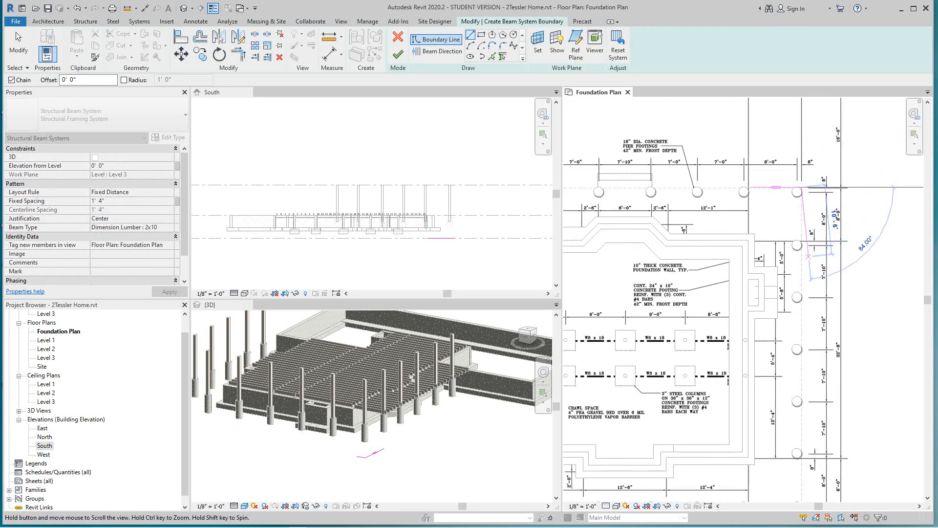
{"action": "middle_click_drag", "start_coordinate": [813, 286], "coordinate": [786, 193]}
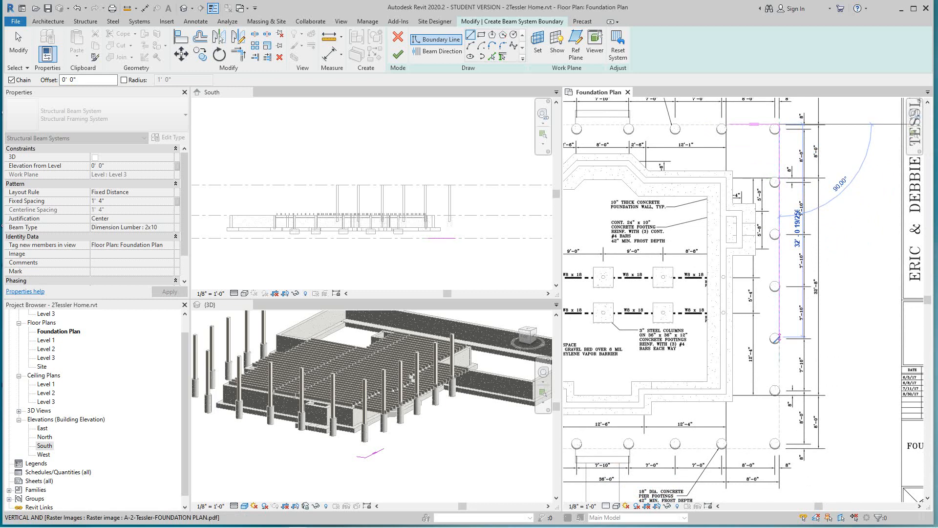
{"action": "key", "text": "Escape"}
{"action": "key", "text": "Escape"}
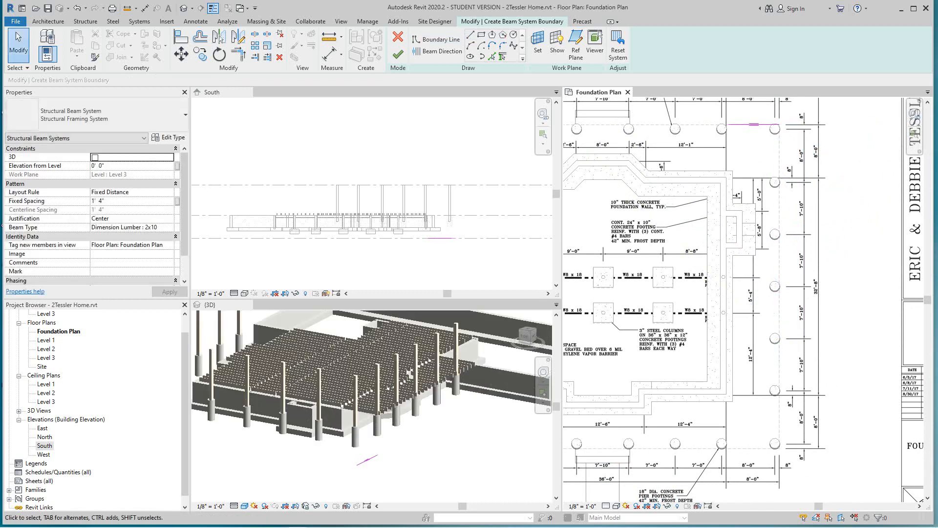
{"action": "scroll", "coordinate": [430, 403], "scroll_direction": "up", "scroll_amount": 2}
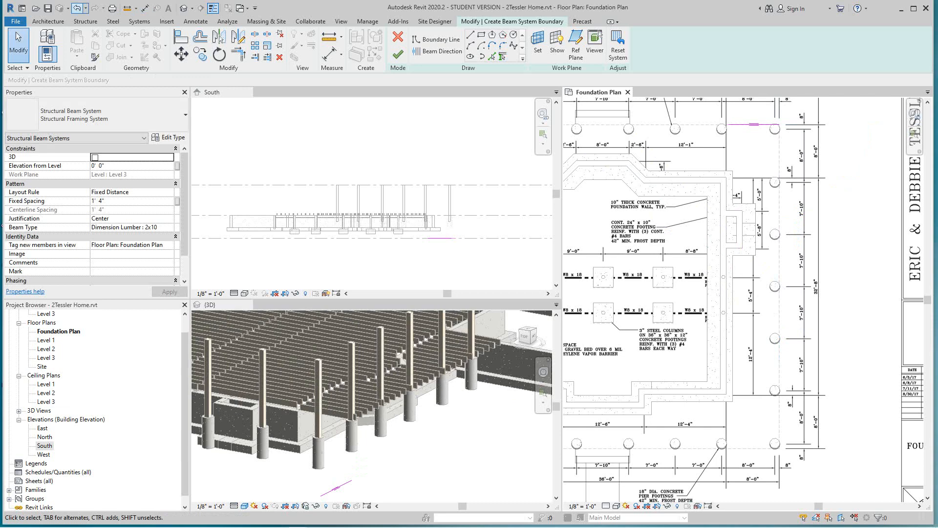
{"action": "left_click", "coordinate": [77, 8]}
- Draw a boundary line about 7'-0" from the outer foundation corner out to the dashed line of the 32'-8" pier row
{"action": "scroll", "coordinate": [777, 146], "scroll_direction": "up", "scroll_amount": 2}
{"action": "middle_click_drag", "start_coordinate": [777, 147], "coordinate": [795, 194]}
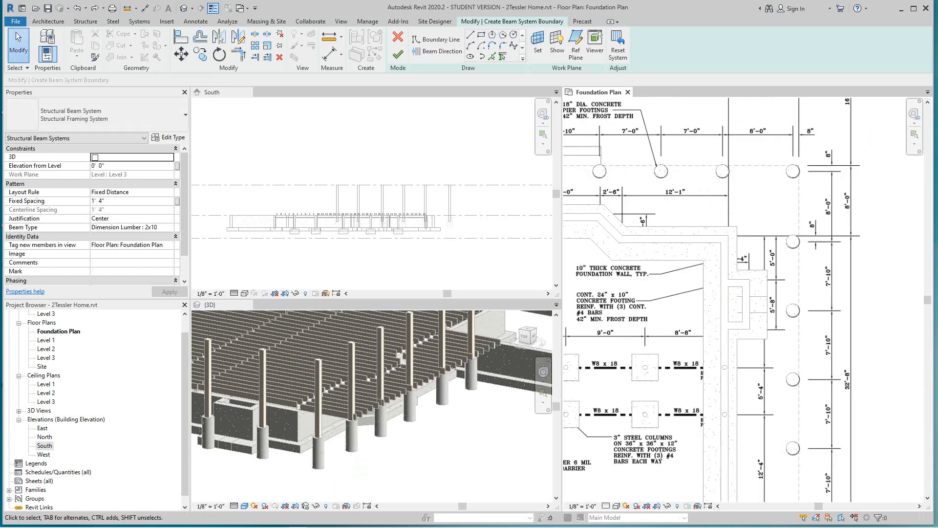
{"action": "scroll", "coordinate": [728, 236], "scroll_direction": "up", "scroll_amount": 1}
{"action": "left_click", "coordinate": [502, 46]}
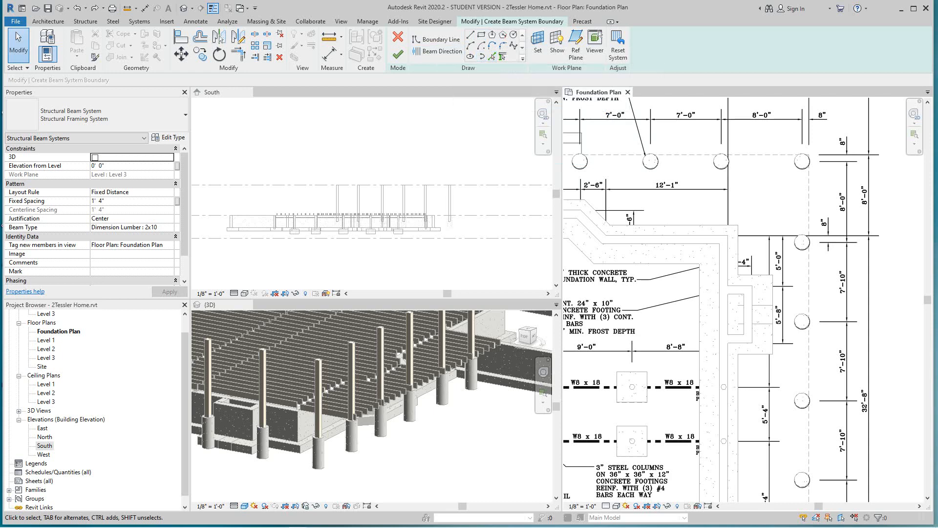
{"action": "left_click", "coordinate": [470, 35]}
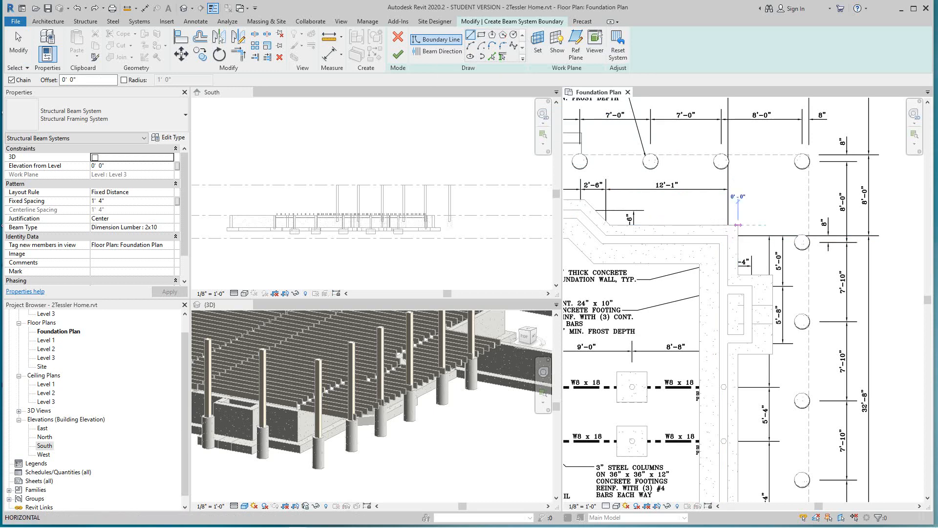
{"action": "left_click", "coordinate": [738, 225]}
{"action": "left_click", "coordinate": [808, 224]}
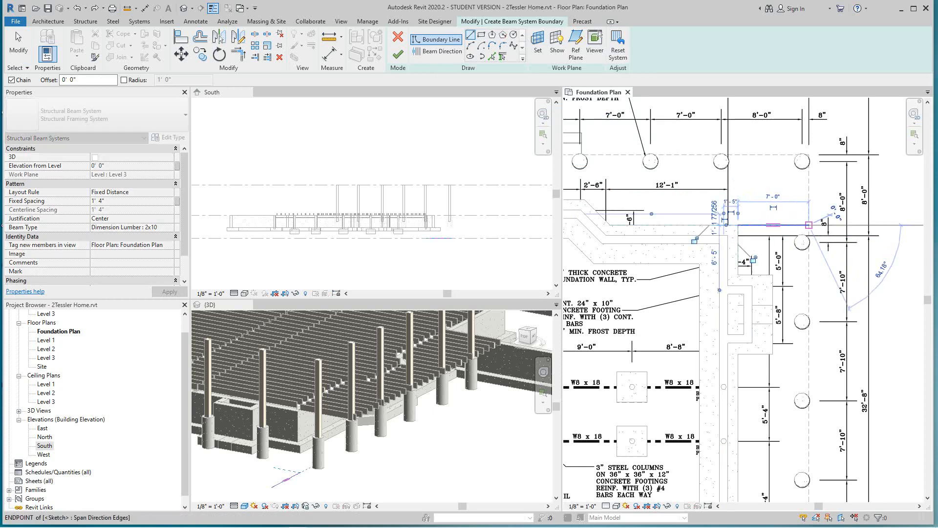
- Continue the boundary about 32'-11" along the dashed pier line, and draw the end line about 8'-0" back to the foundation wall
{"action": "scroll", "coordinate": [809, 285], "scroll_direction": "down", "scroll_amount": 1}
{"action": "middle_click_drag", "start_coordinate": [809, 285], "coordinate": [778, 178]}
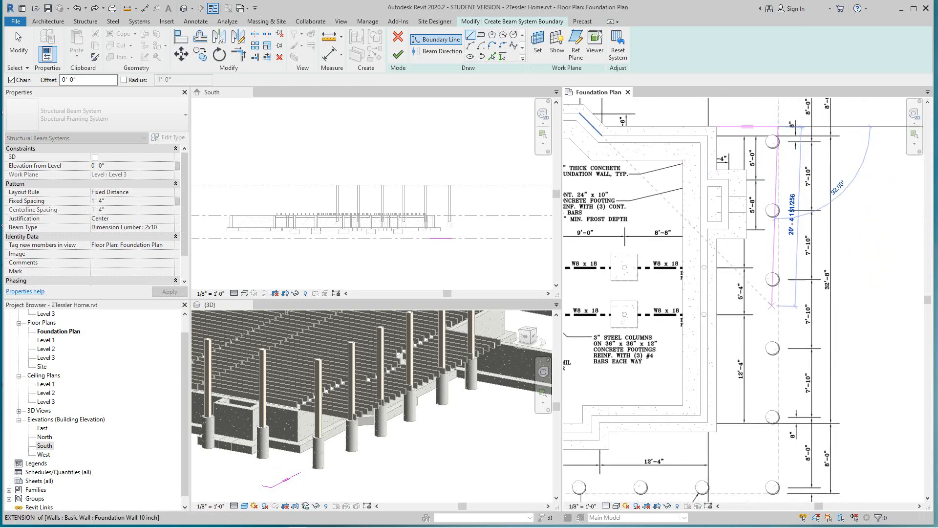
{"action": "scroll", "coordinate": [775, 350], "scroll_direction": "down", "scroll_amount": 1}
{"action": "scroll", "coordinate": [777, 350], "scroll_direction": "down", "scroll_amount": 2}
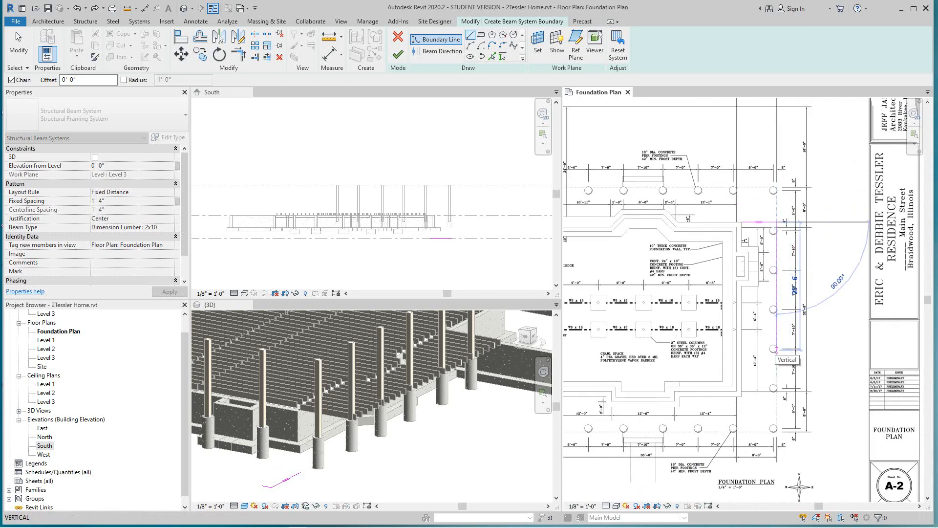
{"action": "scroll", "coordinate": [774, 391], "scroll_direction": "up", "scroll_amount": 4}
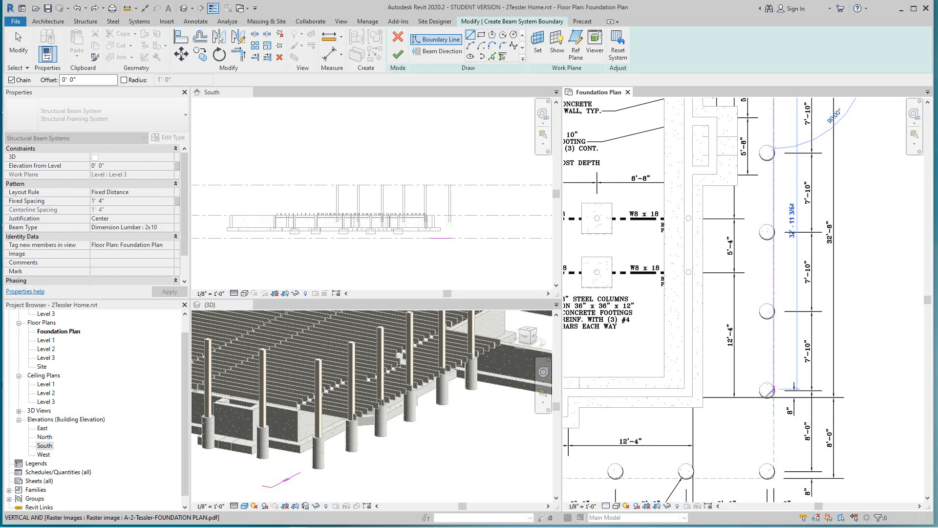
{"action": "left_click", "coordinate": [773, 390]}
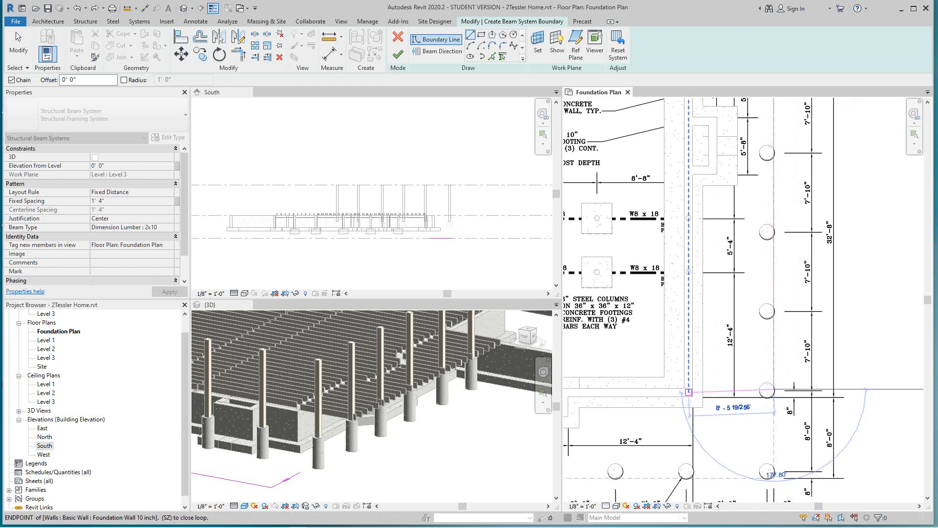
{"action": "left_click", "coordinate": [690, 390]}
{"action": "key", "text": "Escape"}
{"action": "key", "text": "Escape"}
- Nudge the 8'-0" end boundary line down onto the plan's extension line at the 8" dimension
{"action": "scroll", "coordinate": [727, 396], "scroll_direction": "up", "scroll_amount": 3}
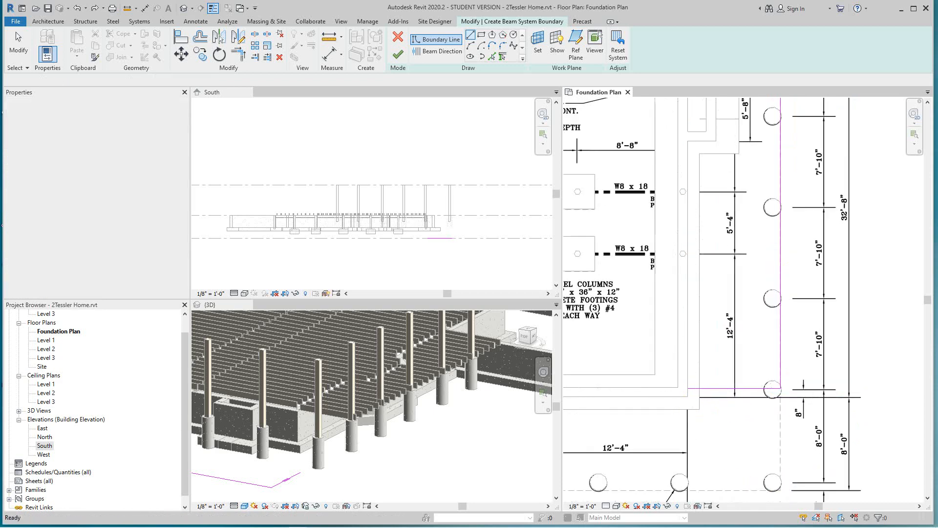
{"action": "left_click", "coordinate": [724, 385]}
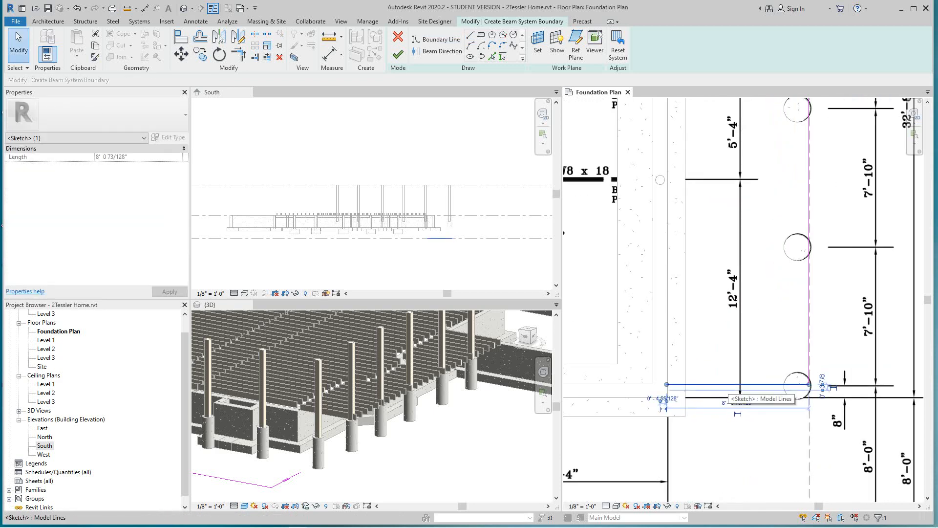
{"action": "key", "text": "Down"}
{"action": "key", "text": "Down"}
{"action": "key", "text": "Down"}
{"action": "key", "text": "Down"}
{"action": "key", "text": "Down"}
{"action": "key", "text": "Down"}
{"action": "key", "text": "Down"}
{"action": "key", "text": "Down"}
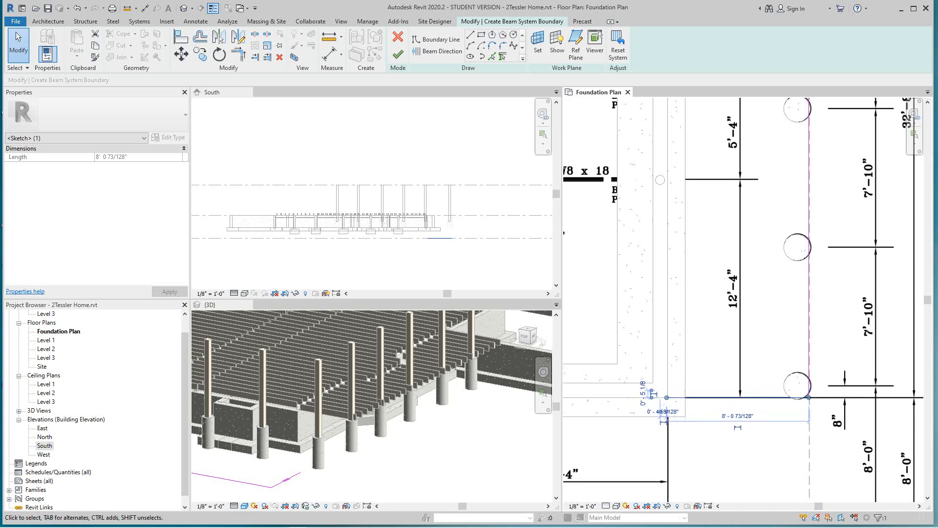
- Draw the boundary about 22'-0" along the foundation wall from the 8'-0" end line, out about 2'-6" and about 5'-8" along the bump-out
{"action": "left_click", "coordinate": [470, 35]}
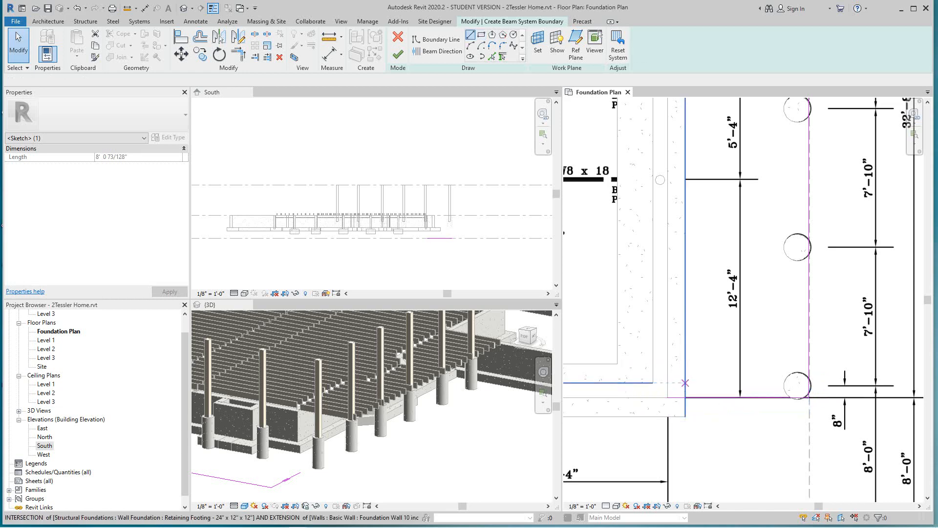
{"action": "left_click", "coordinate": [667, 397]}
{"action": "scroll", "coordinate": [655, 342], "scroll_direction": "down", "scroll_amount": 3}
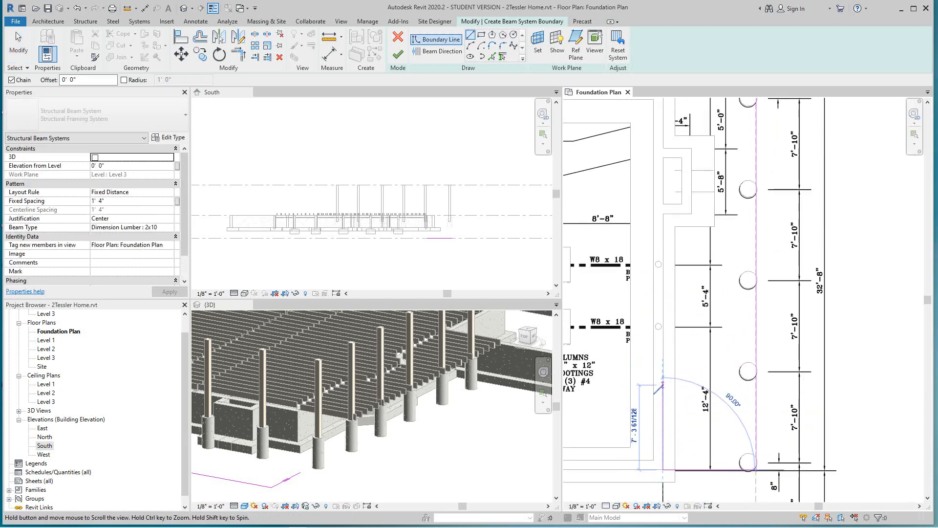
{"action": "left_click", "coordinate": [662, 213]}
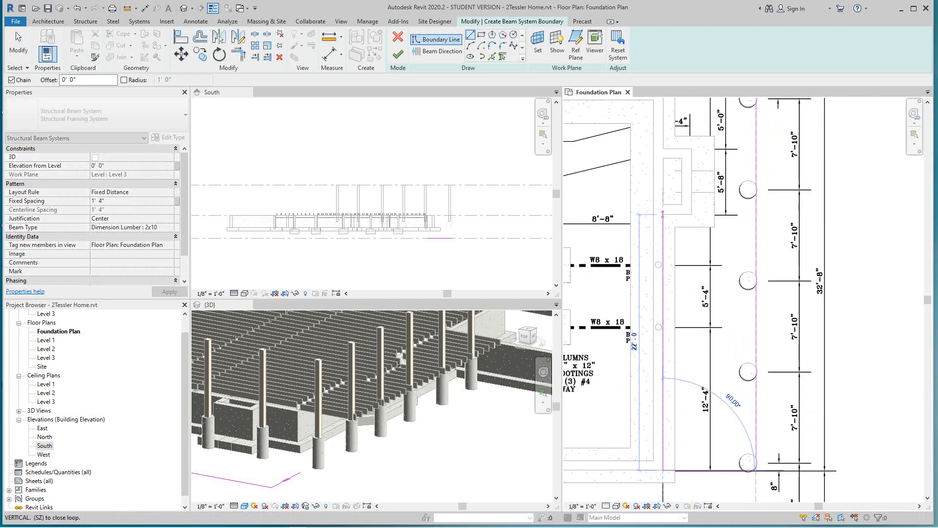
{"action": "left_click", "coordinate": [691, 214]}
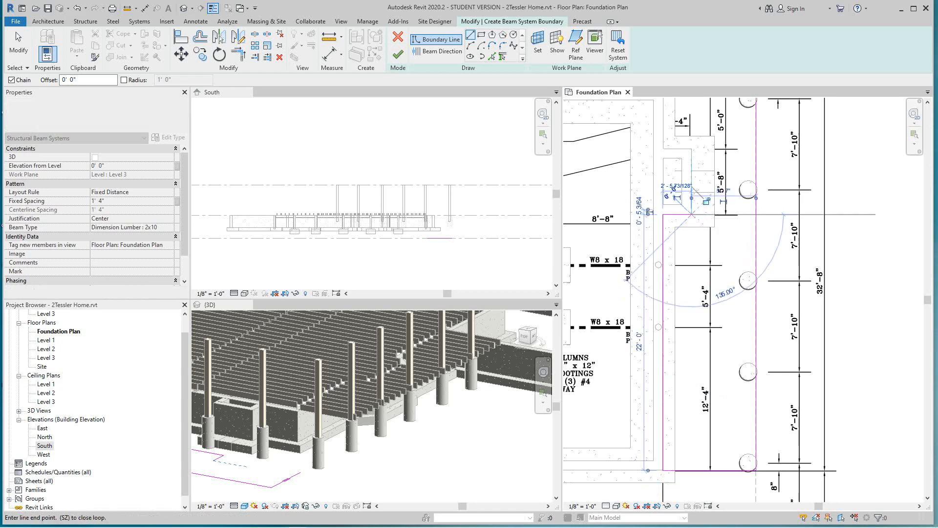
{"action": "left_click", "coordinate": [691, 149]}
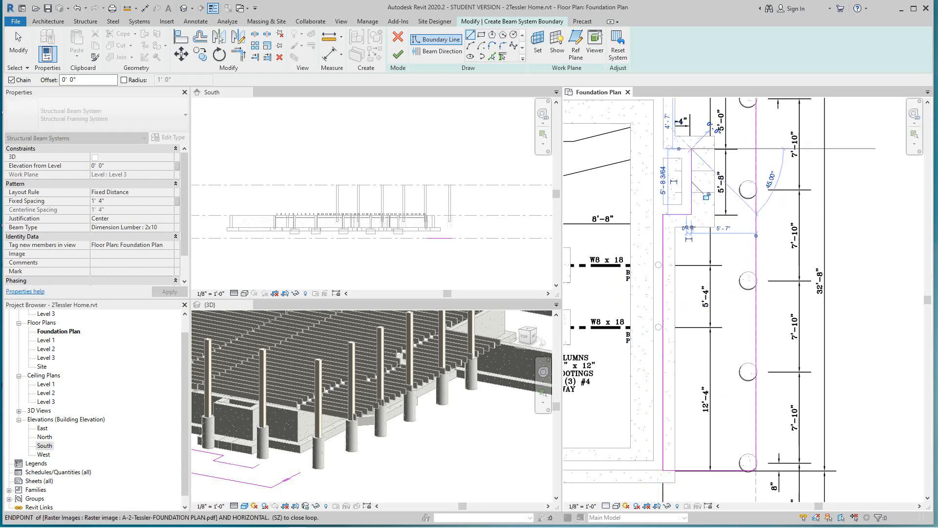
- Bring the boundary back to the foundation wall past the bump-out and close the loop with a line about 6'-0" along the wall
{"action": "middle_click_drag", "start_coordinate": [663, 147], "coordinate": [676, 269]}
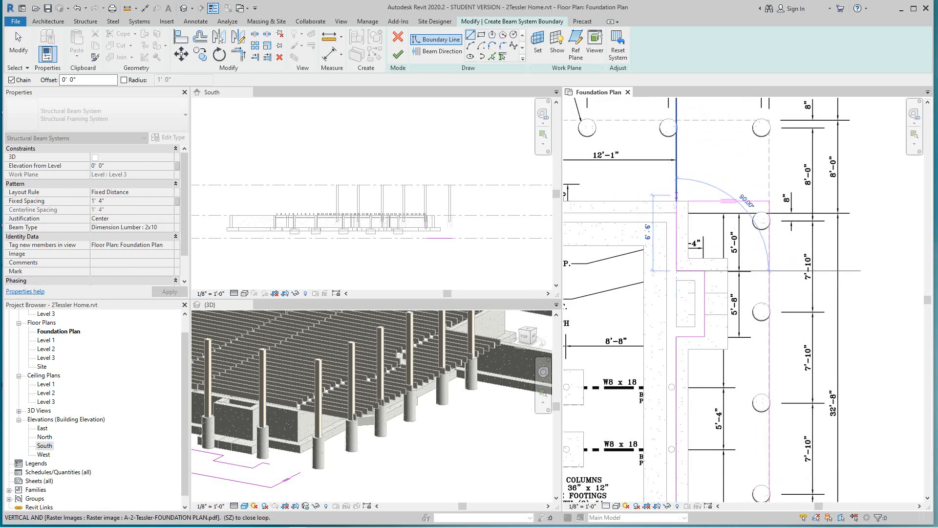
{"action": "left_click", "coordinate": [676, 201]}
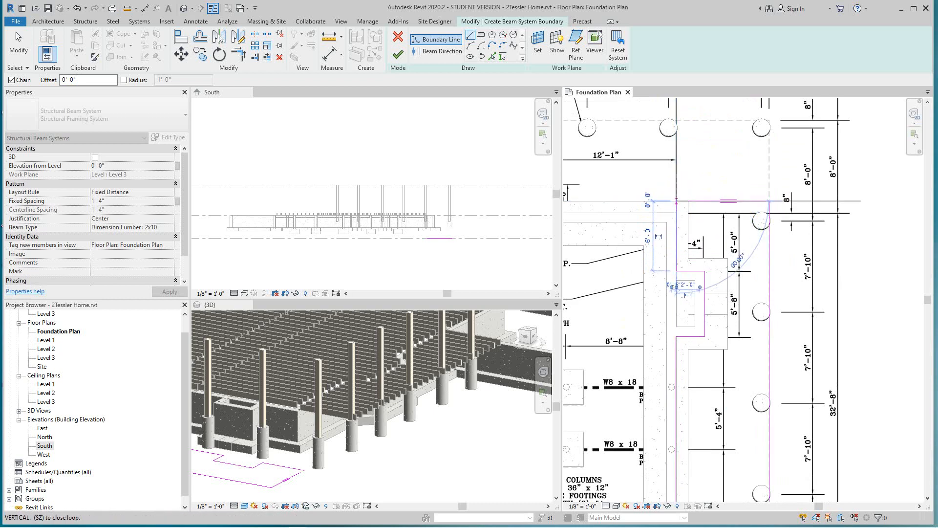
{"action": "key", "text": "Escape"}
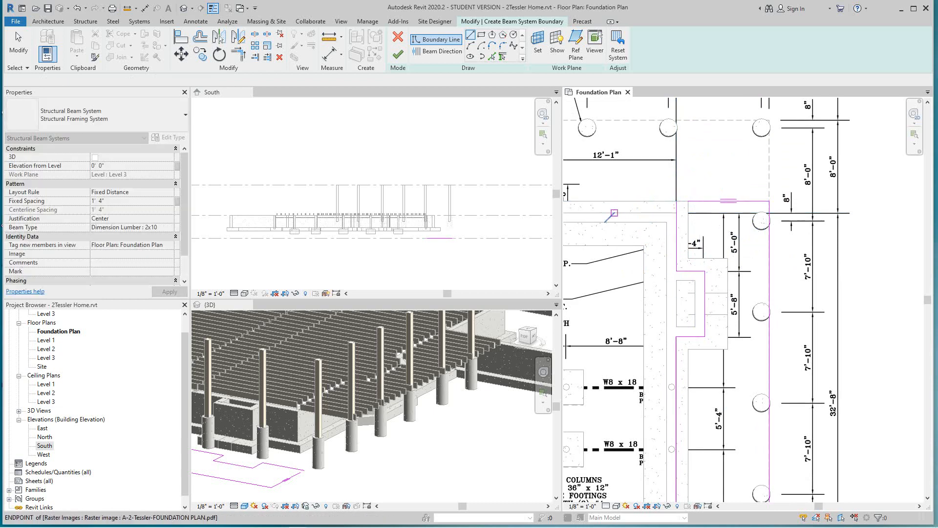
- Look over the closed boundary and finish the sketch to create the beam system along the 32'-8" pier row
{"action": "key", "text": "t"}
{"action": "key", "text": "r"}
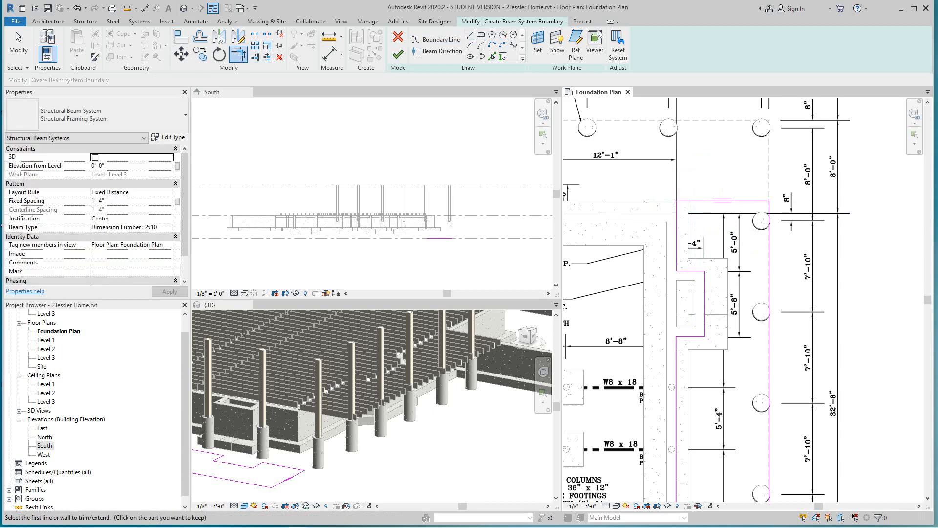
{"action": "scroll", "coordinate": [709, 249], "scroll_direction": "down", "scroll_amount": 1}
{"action": "middle_click_drag", "start_coordinate": [708, 249], "coordinate": [684, 124]}
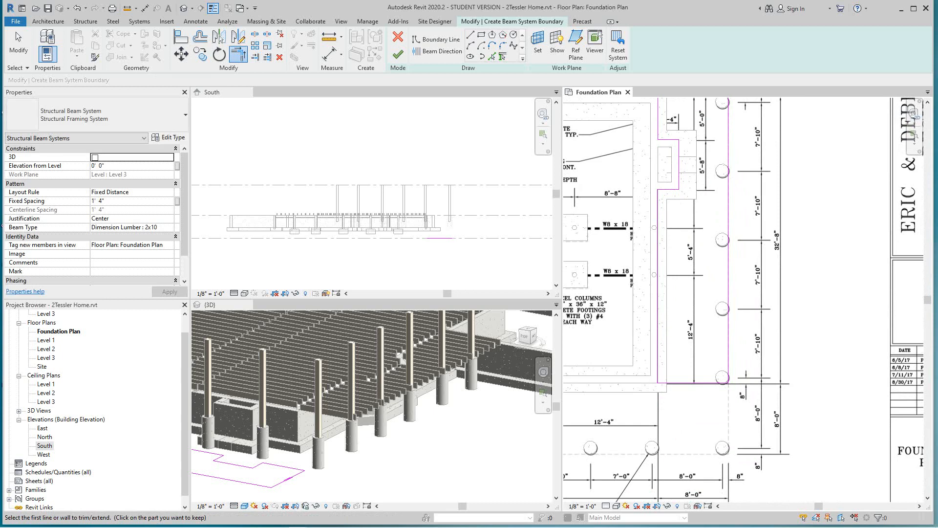
{"action": "scroll", "coordinate": [691, 336], "scroll_direction": "down", "scroll_amount": 1}
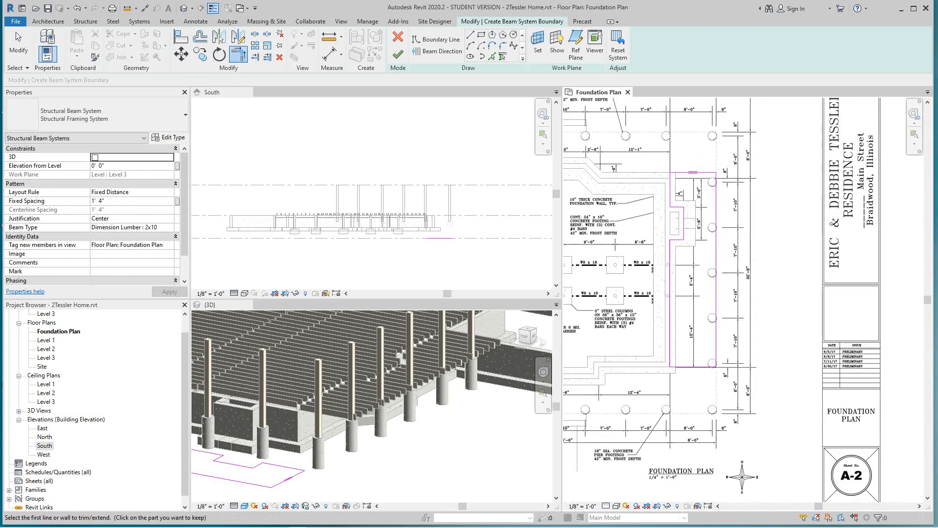
{"action": "left_click", "coordinate": [398, 54]}
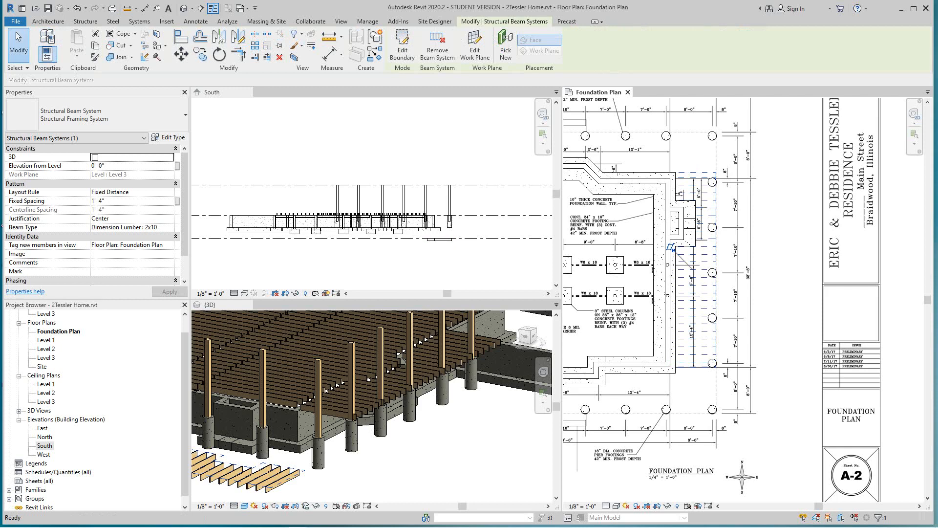
- Set the new side beam system's elevation from level to 8' 3" and deselect it
{"action": "left_click", "coordinate": [401, 359]}
{"action": "middle_click_drag", "start_coordinate": [401, 359], "coordinate": [427, 370], "text": "shift"}
{"action": "left_click", "coordinate": [210, 421]}
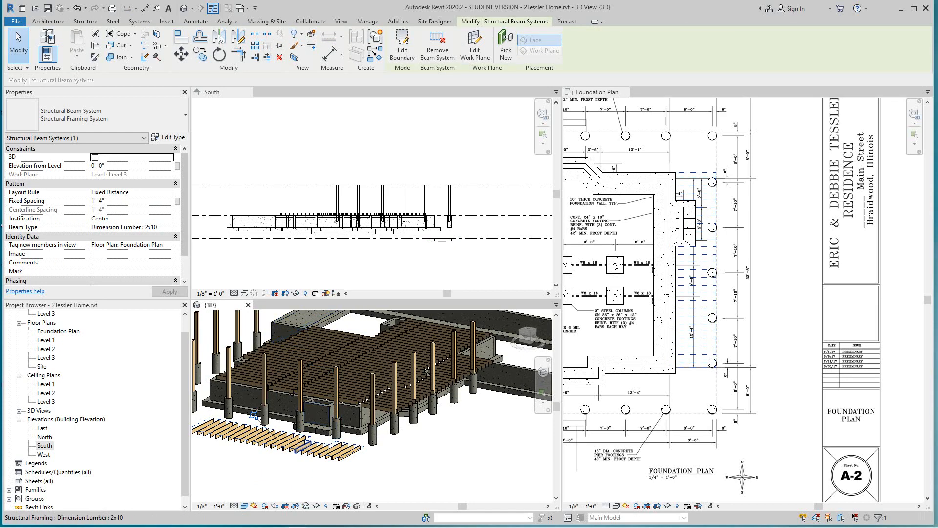
{"action": "scroll", "coordinate": [289, 440], "scroll_direction": "up", "scroll_amount": 3}
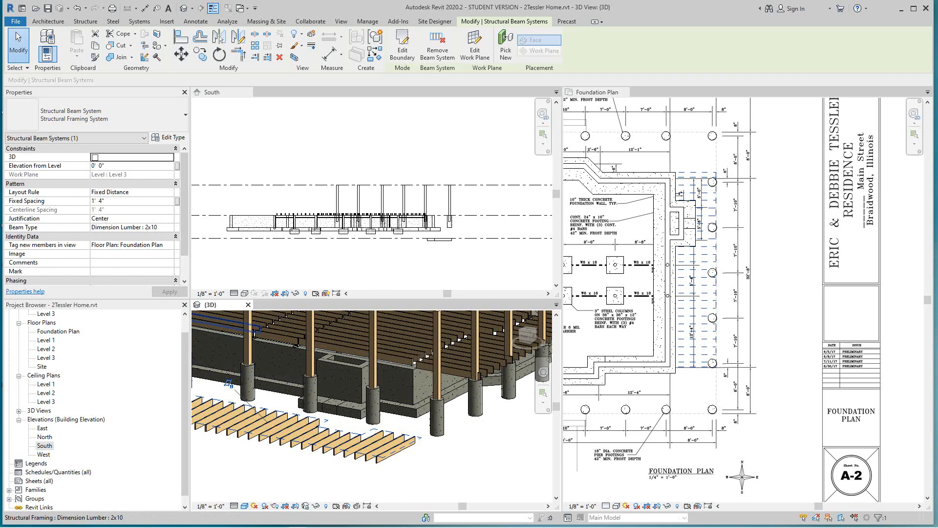
{"action": "left_click", "coordinate": [94, 165]}
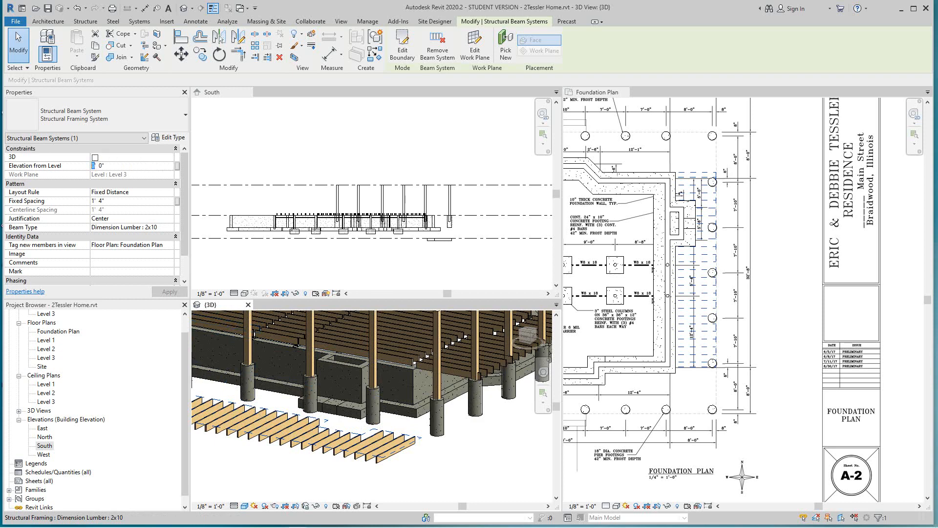
{"action": "type", "text": "8"}
{"action": "key", "text": "Return"}
{"action": "key", "text": "Escape"}
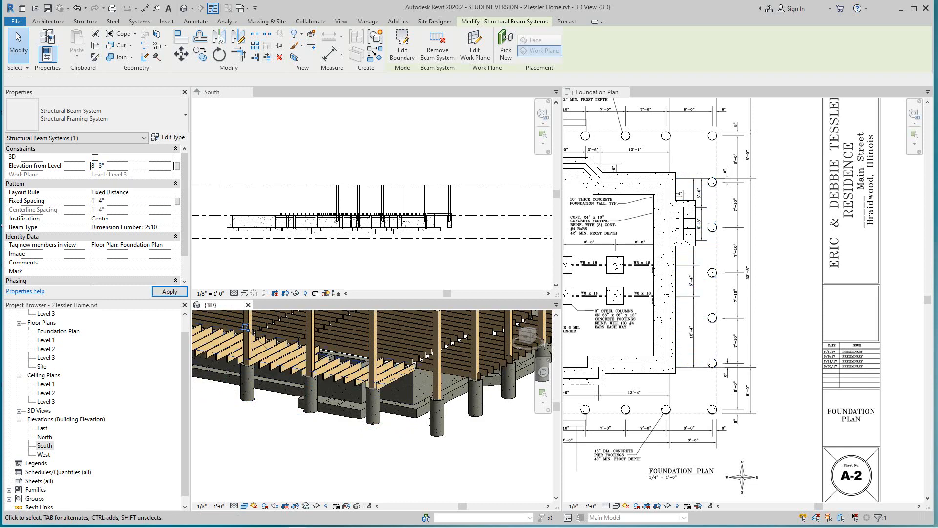
- Examine in 3D how the raised side beams sit against the posts, foundation wall and neighbouring joists
{"action": "scroll", "coordinate": [421, 452], "scroll_direction": "down", "scroll_amount": 2}
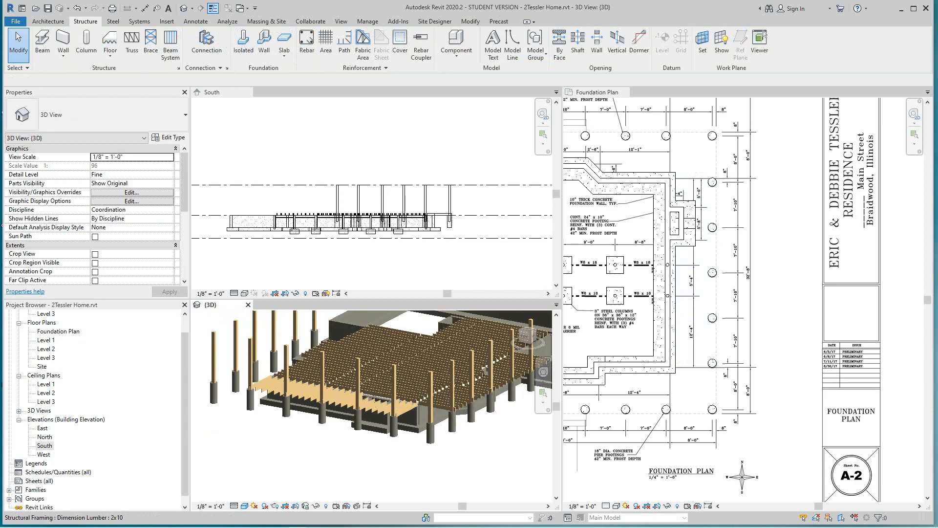
{"action": "scroll", "coordinate": [301, 403], "scroll_direction": "down", "scroll_amount": 2}
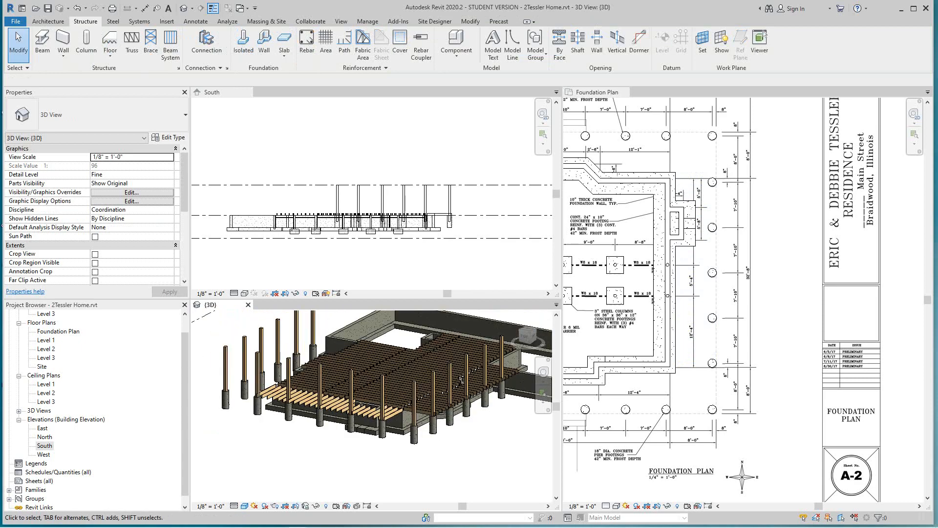
{"action": "middle_click_drag", "start_coordinate": [300, 403], "coordinate": [318, 398], "text": "shift"}
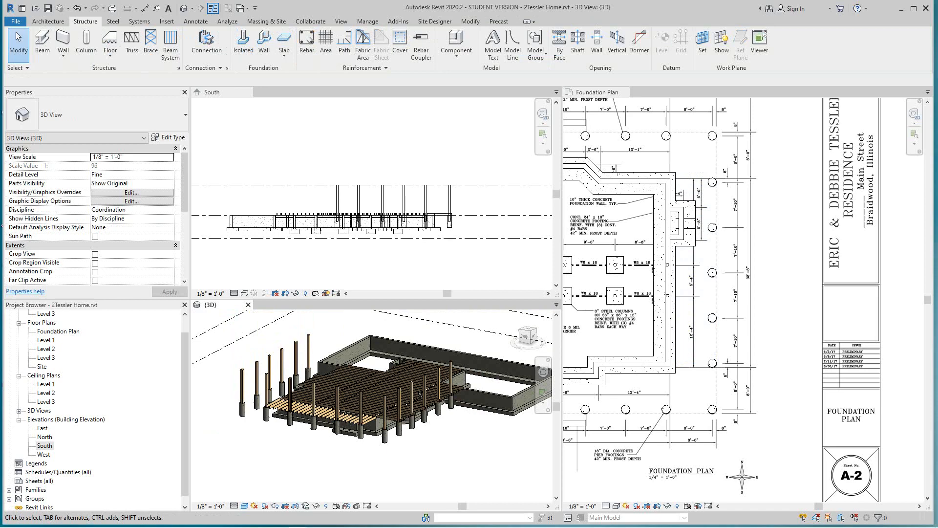
{"action": "scroll", "coordinate": [317, 411], "scroll_direction": "up", "scroll_amount": 4}
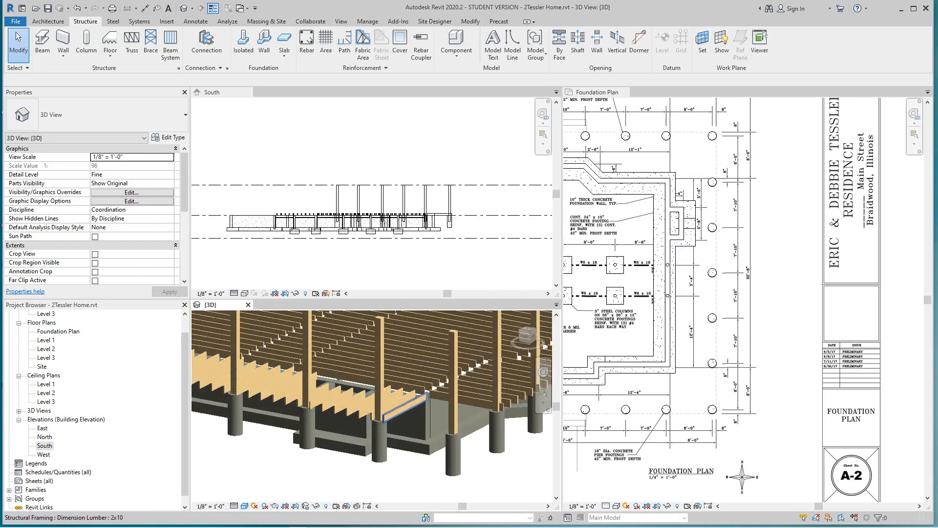
{"action": "scroll", "coordinate": [411, 412], "scroll_direction": "down", "scroll_amount": 3}
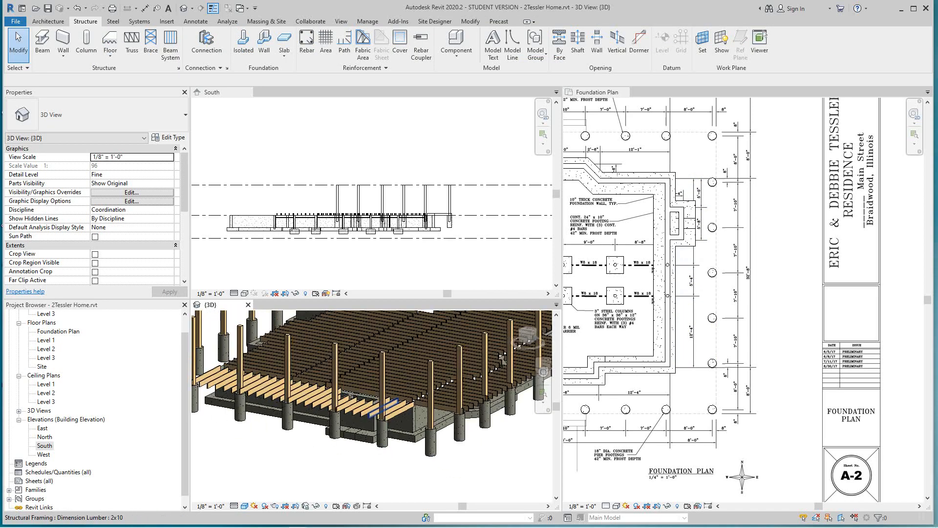
{"action": "scroll", "coordinate": [411, 413], "scroll_direction": "up", "scroll_amount": 3}
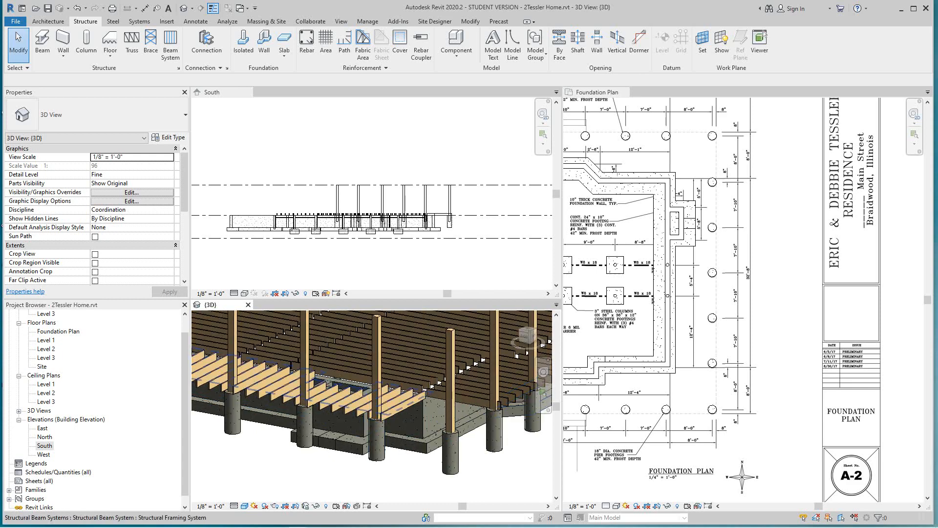
{"action": "left_click", "coordinate": [422, 396]}
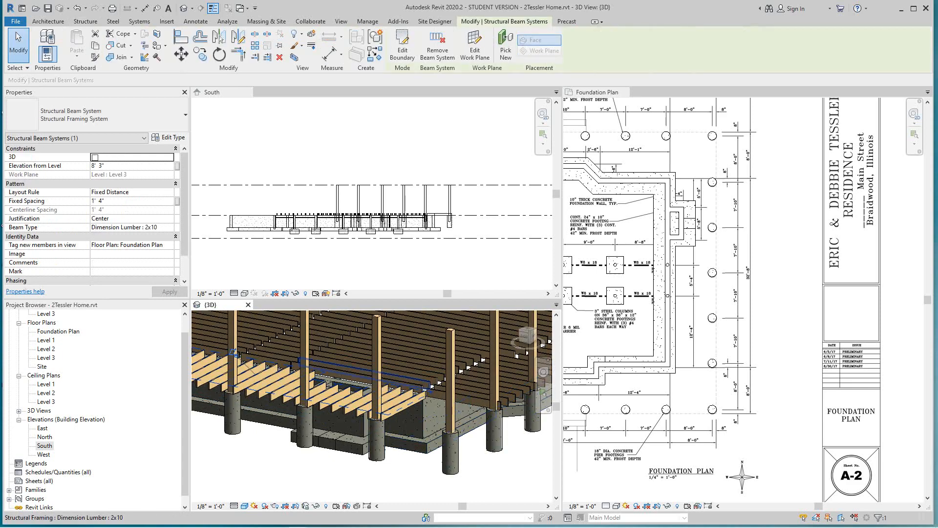
{"action": "key", "text": "Escape"}
- In the Level 1 plan, move the side beam system's 8'-0" end boundary about 6'-5" outward to the corner posts and finish the edit
{"action": "scroll", "coordinate": [725, 296], "scroll_direction": "down", "scroll_amount": 3}
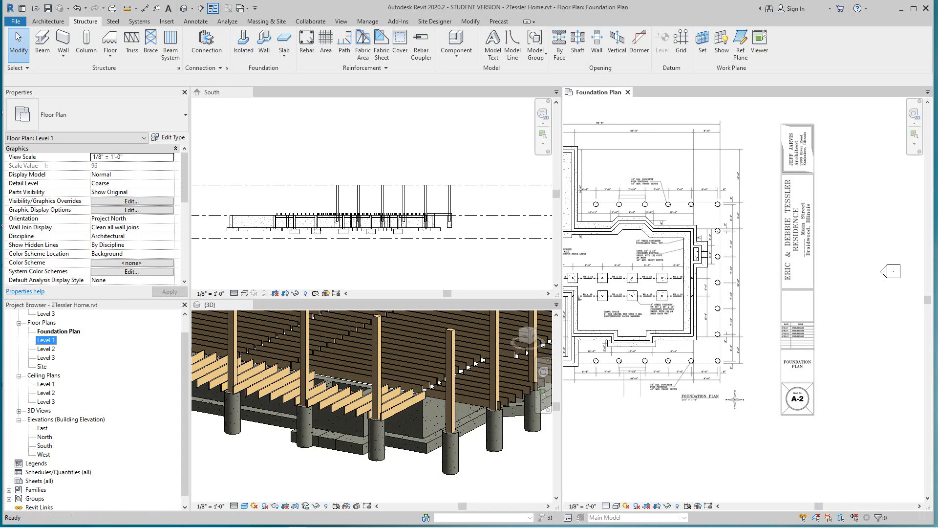
{"action": "double_click", "coordinate": [46, 339]}
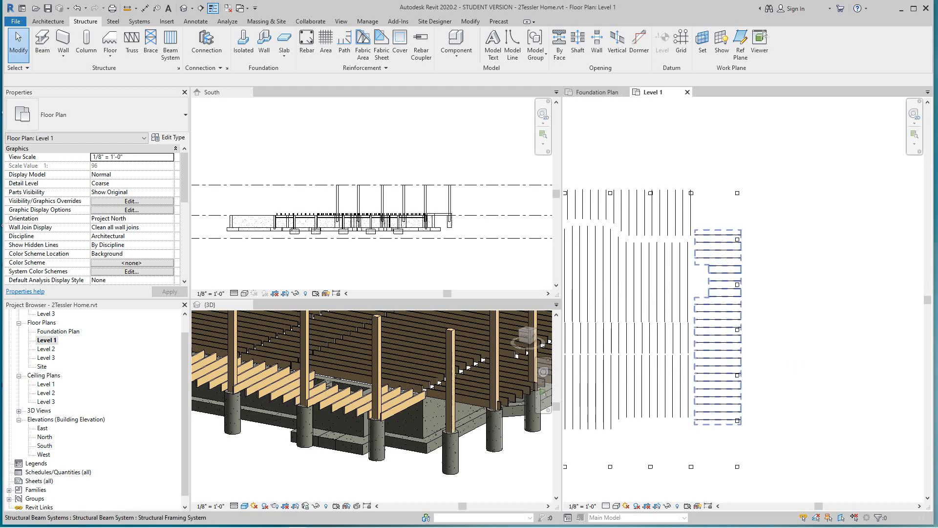
{"action": "left_click", "coordinate": [694, 304]}
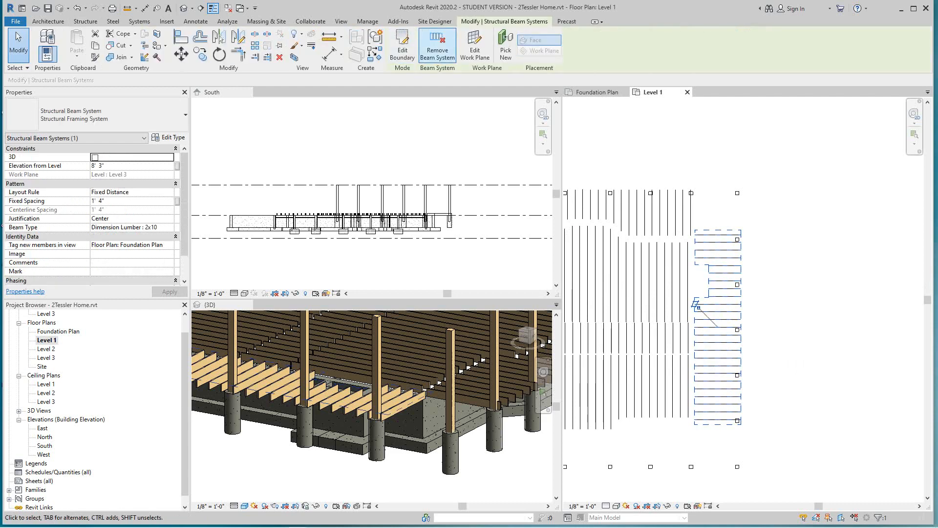
{"action": "left_click", "coordinate": [402, 46]}
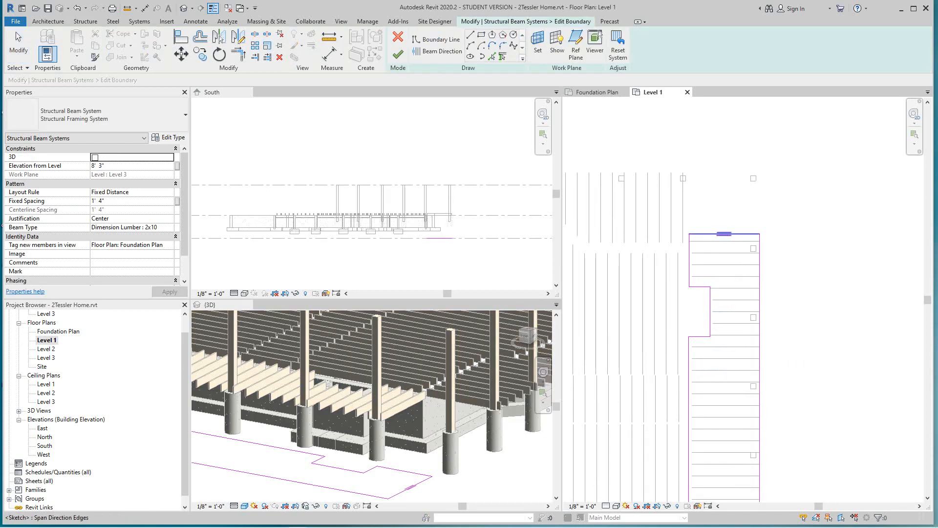
{"action": "scroll", "coordinate": [715, 234], "scroll_direction": "up", "scroll_amount": 2}
{"action": "left_click", "coordinate": [723, 235]}
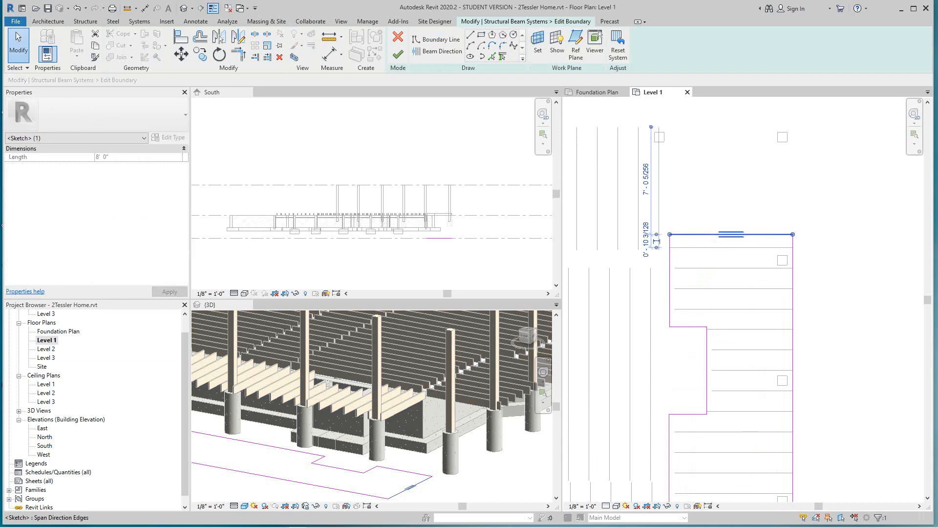
{"action": "mouse_move", "coordinate": [723, 235]}
{"action": "left_mouse_down"}
{"action": "mouse_move", "coordinate": [723, 130]}
{"action": "mouse_move", "coordinate": [717, 135]}
{"action": "left_mouse_up"}
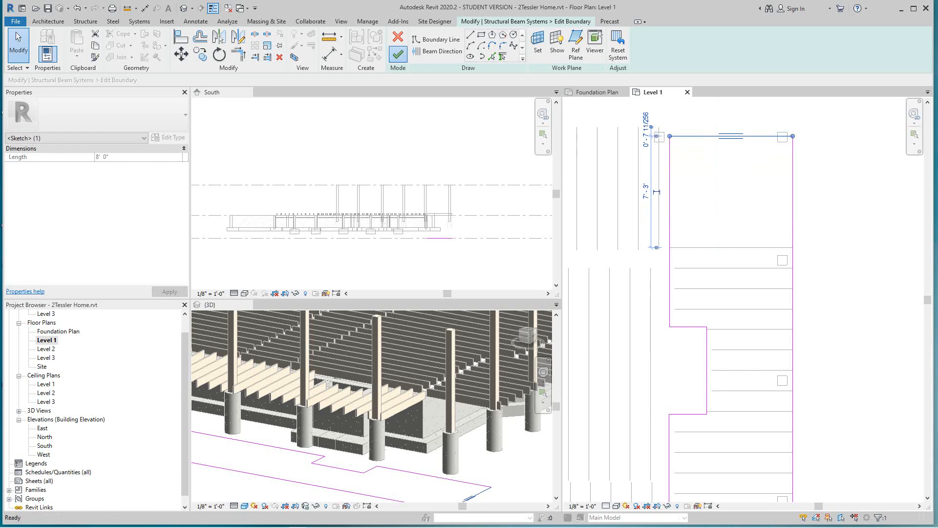
{"action": "left_click", "coordinate": [398, 53]}
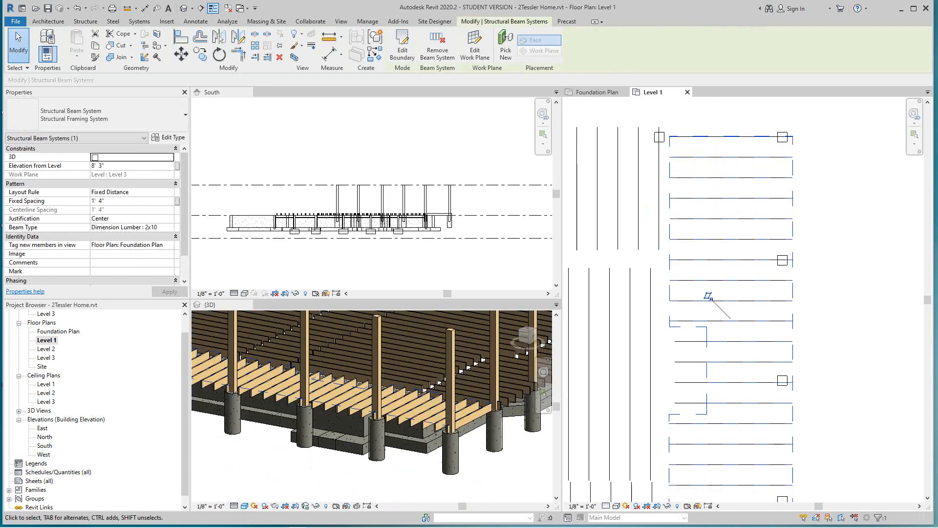
- Reopen the side beam system's boundary in the Level 1 plan, check its outline against the corner posts and finish the edit
{"action": "scroll", "coordinate": [832, 266], "scroll_direction": "down", "scroll_amount": 2}
{"action": "middle_click_drag", "start_coordinate": [834, 267], "coordinate": [799, 237]}
{"action": "scroll", "coordinate": [718, 318], "scroll_direction": "up", "scroll_amount": 4}
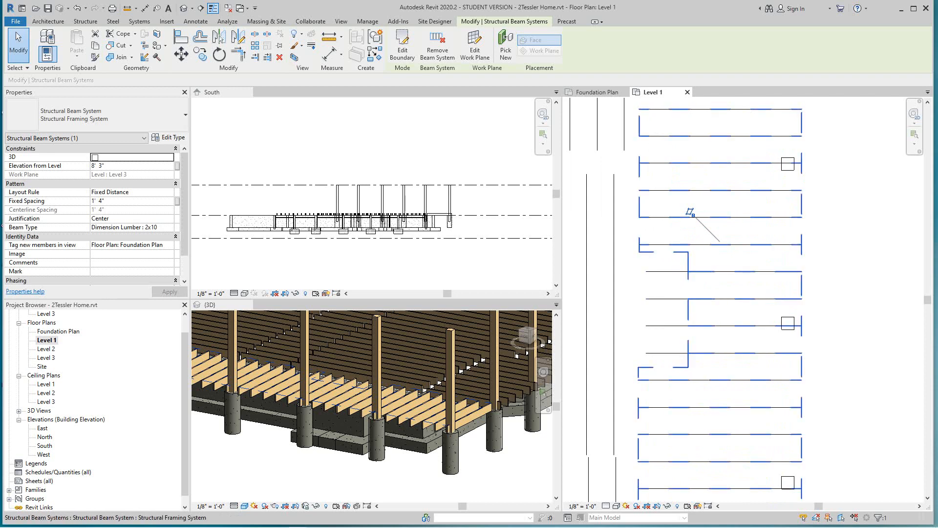
{"action": "key", "text": "Escape"}
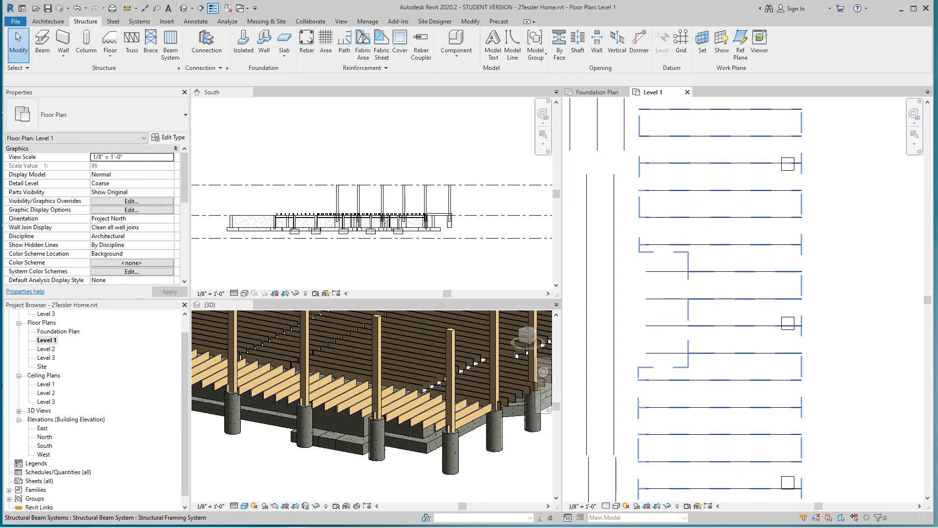
{"action": "left_click", "coordinate": [697, 277]}
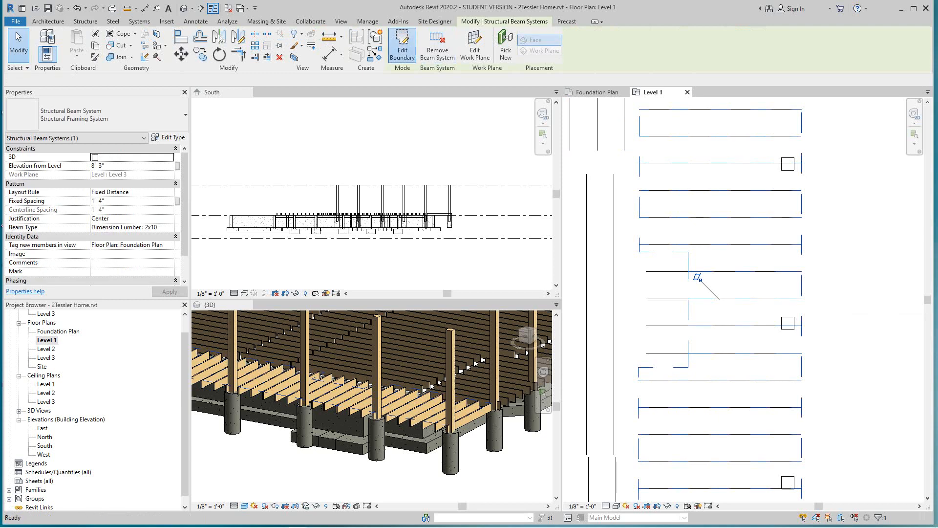
{"action": "left_click", "coordinate": [402, 51]}
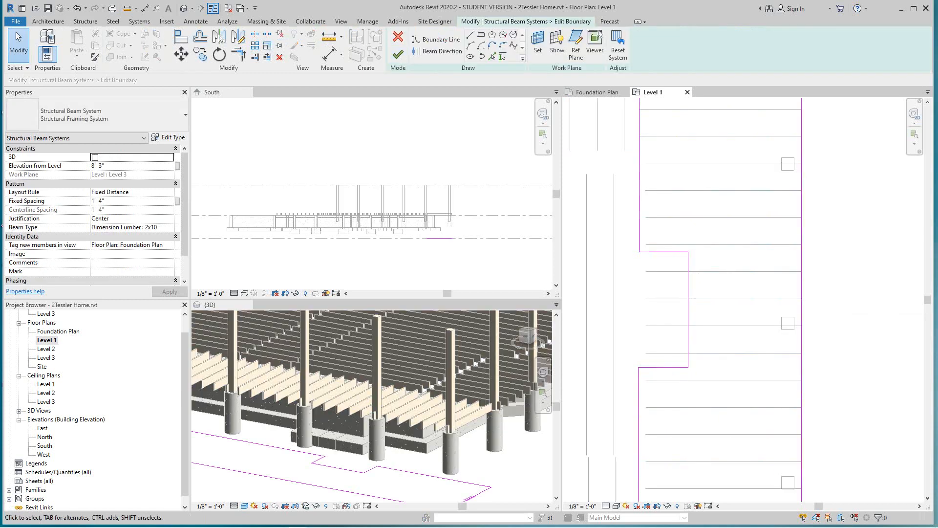
{"action": "scroll", "coordinate": [699, 274], "scroll_direction": "down", "scroll_amount": 5}
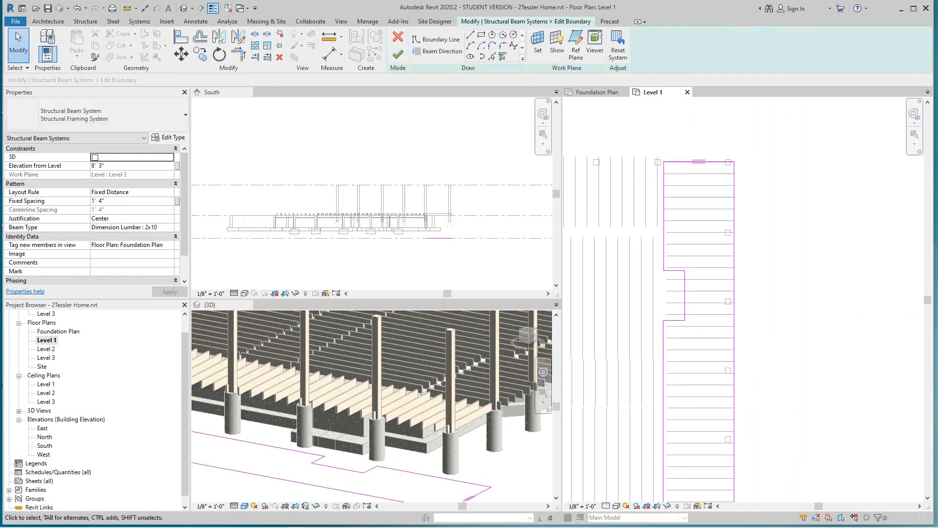
{"action": "scroll", "coordinate": [753, 224], "scroll_direction": "down", "scroll_amount": 2}
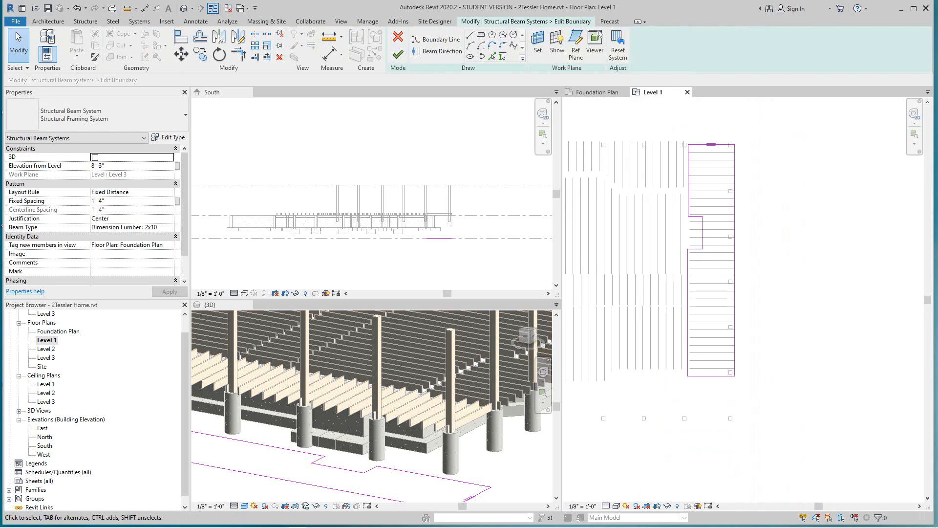
{"action": "left_click", "coordinate": [398, 53]}
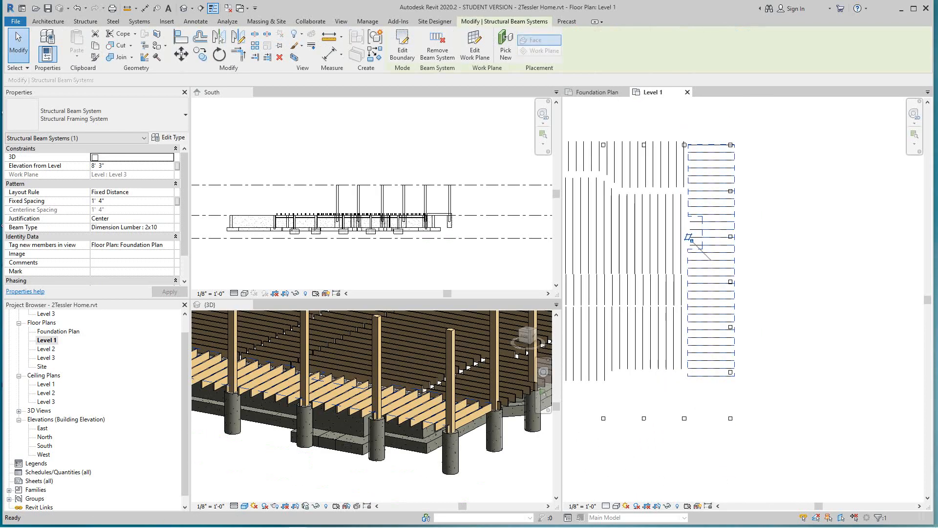
- Examine in 3D how the extended side beams meet the corner posts, foundation wall and main floor joists
{"action": "scroll", "coordinate": [296, 464], "scroll_direction": "down", "scroll_amount": 4}
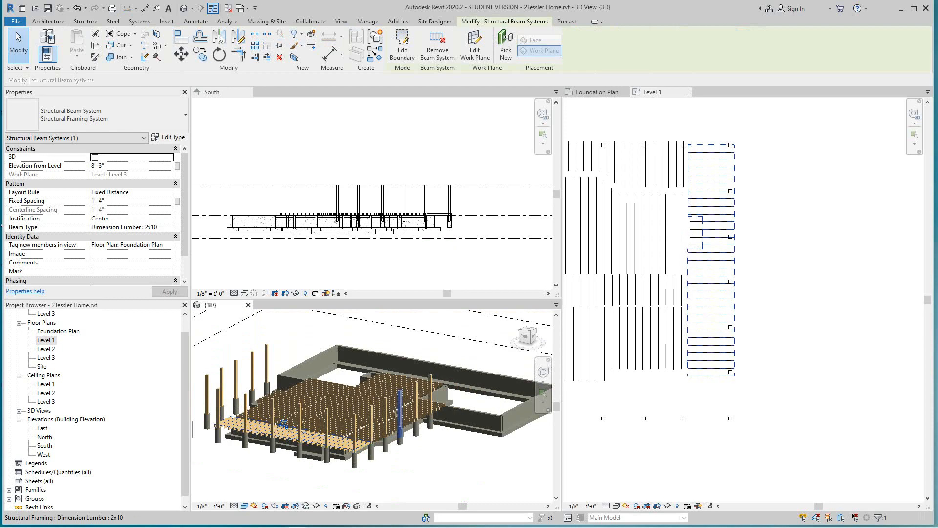
{"action": "left_click", "coordinate": [524, 332]}
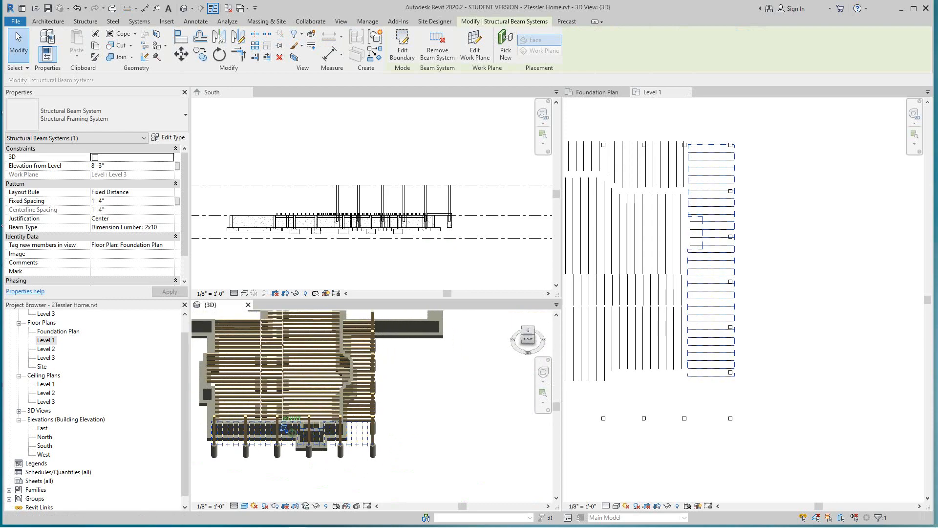
{"action": "middle_click_drag", "start_coordinate": [279, 435], "coordinate": [389, 390], "text": "shift"}
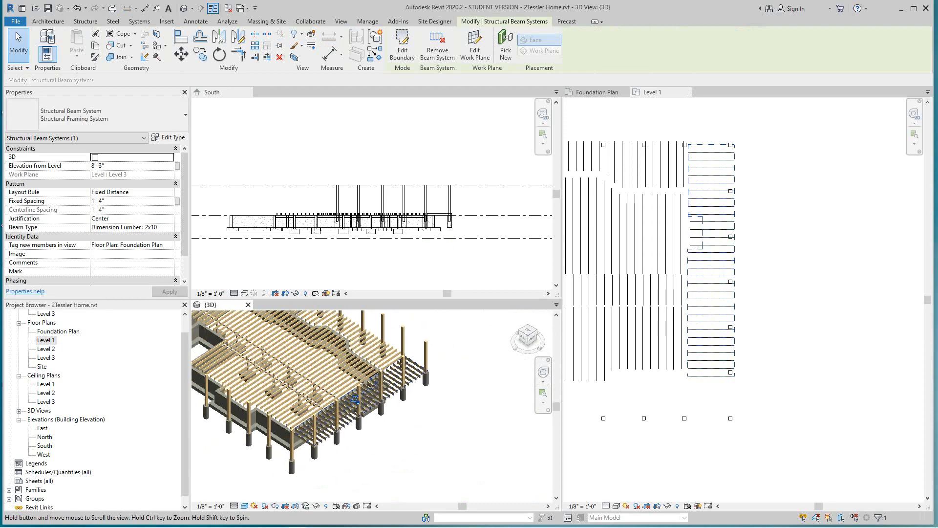
{"action": "scroll", "coordinate": [284, 418], "scroll_direction": "up", "scroll_amount": 3}
{"action": "scroll", "coordinate": [377, 410], "scroll_direction": "down", "scroll_amount": 2}
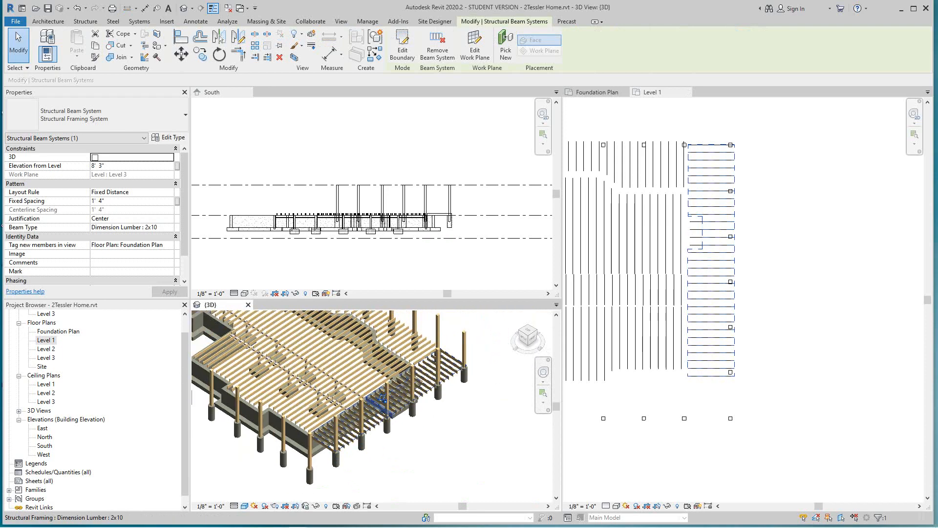
{"action": "scroll", "coordinate": [392, 440], "scroll_direction": "down", "scroll_amount": 1}
{"action": "scroll", "coordinate": [709, 378], "scroll_direction": "down", "scroll_amount": 7}
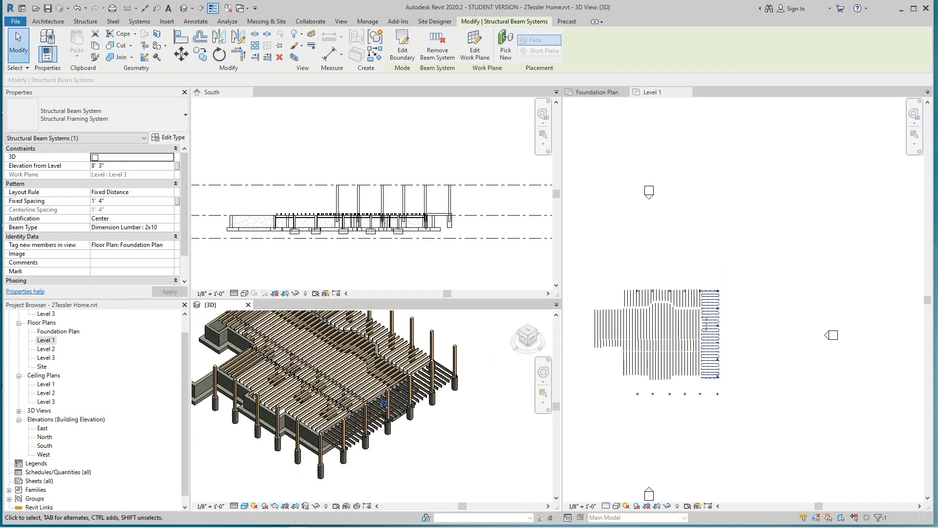
{"action": "scroll", "coordinate": [384, 404], "scroll_direction": "down", "scroll_amount": 3}
- Tile all open views and zoom each one to fit
{"action": "key", "text": "w"}
{"action": "key", "text": "t"}
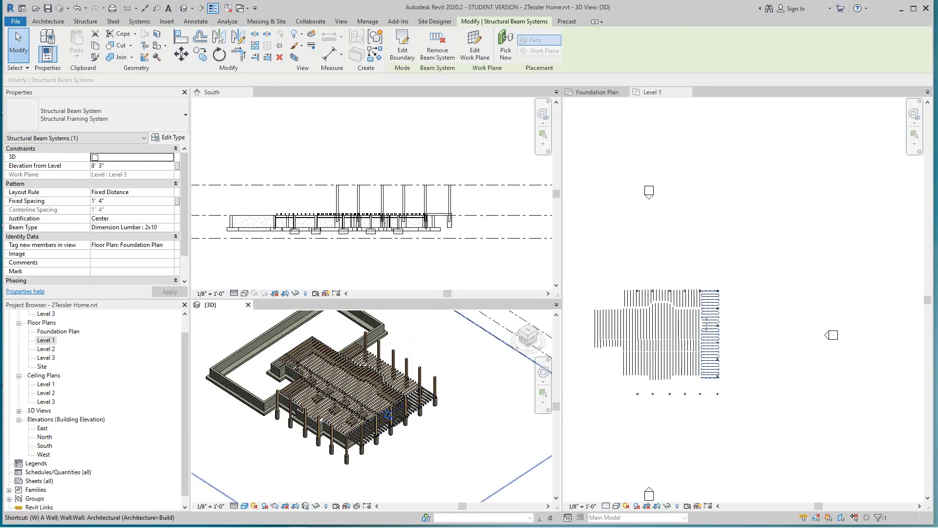
{"action": "key", "text": "z"}
{"action": "key", "text": "a"}
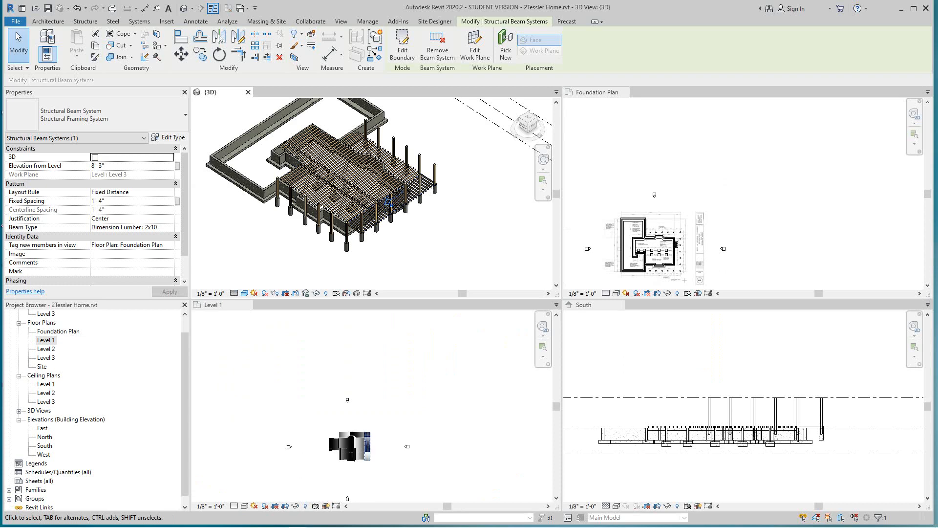
- In the Foundation Plan, start a sketched 2x10 structural beam system with 1' 4" fixed spacing for the 36'-0" pier row
{"action": "scroll", "coordinate": [731, 250], "scroll_direction": "down", "scroll_amount": 4}
{"action": "middle_click_drag", "start_coordinate": [731, 249], "coordinate": [745, 226]}
{"action": "scroll", "coordinate": [702, 233], "scroll_direction": "up", "scroll_amount": 4}
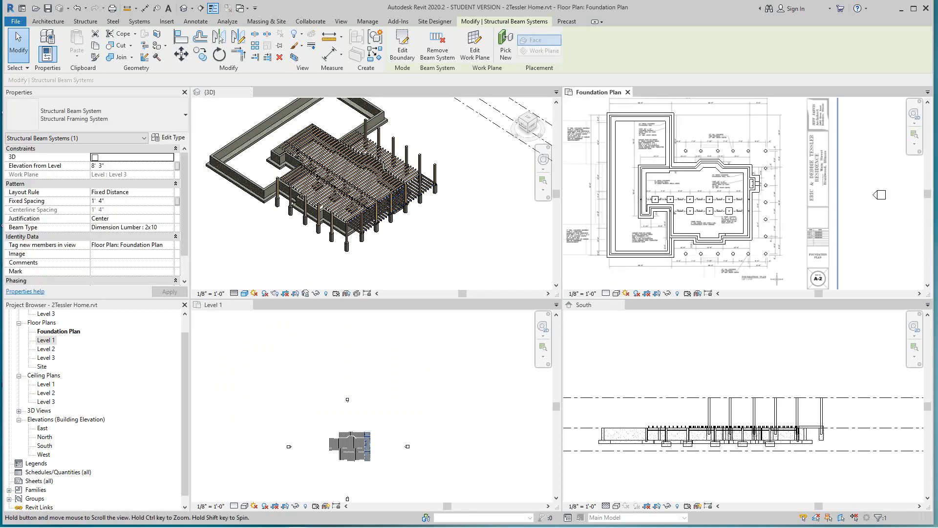
{"action": "middle_click_drag", "start_coordinate": [877, 184], "coordinate": [864, 168]}
{"action": "scroll", "coordinate": [735, 228], "scroll_direction": "up", "scroll_amount": 3}
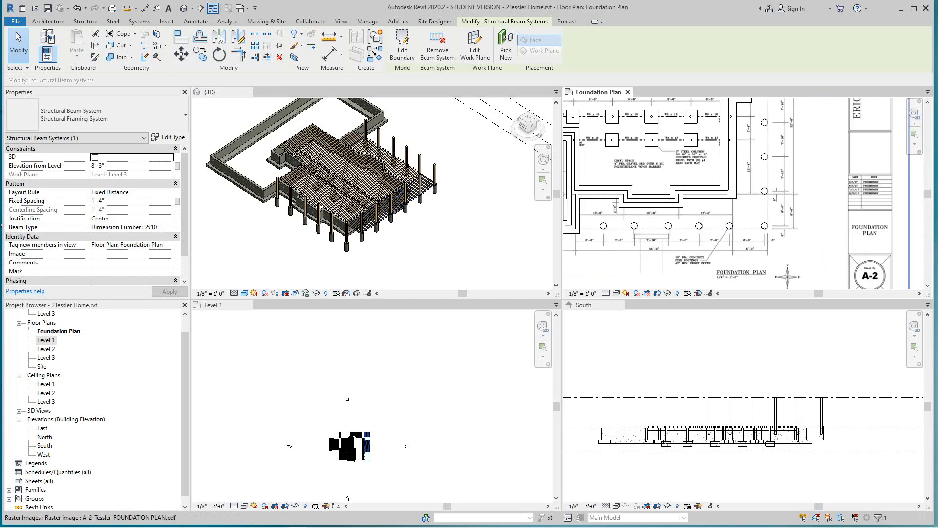
{"action": "scroll", "coordinate": [736, 226], "scroll_direction": "down", "scroll_amount": 1}
{"action": "middle_click_drag", "start_coordinate": [737, 226], "coordinate": [756, 226]}
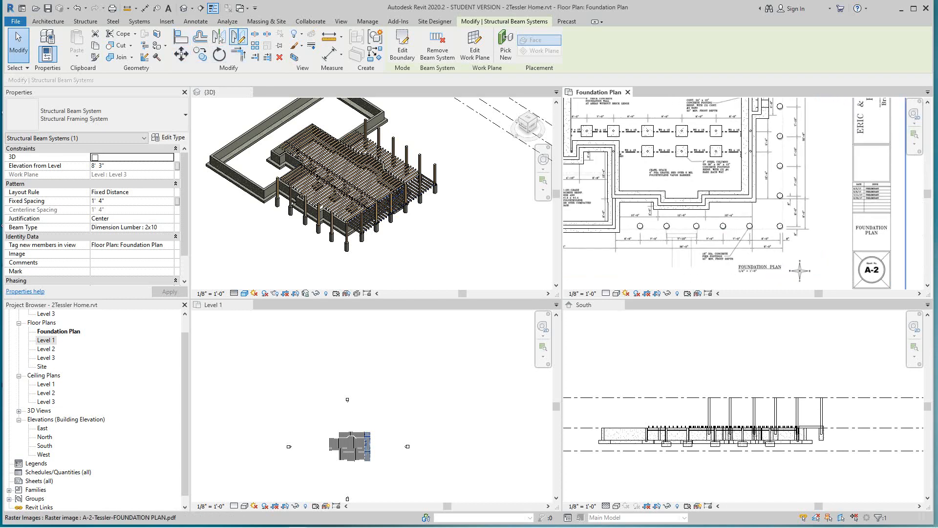
{"action": "left_click", "coordinate": [86, 21]}
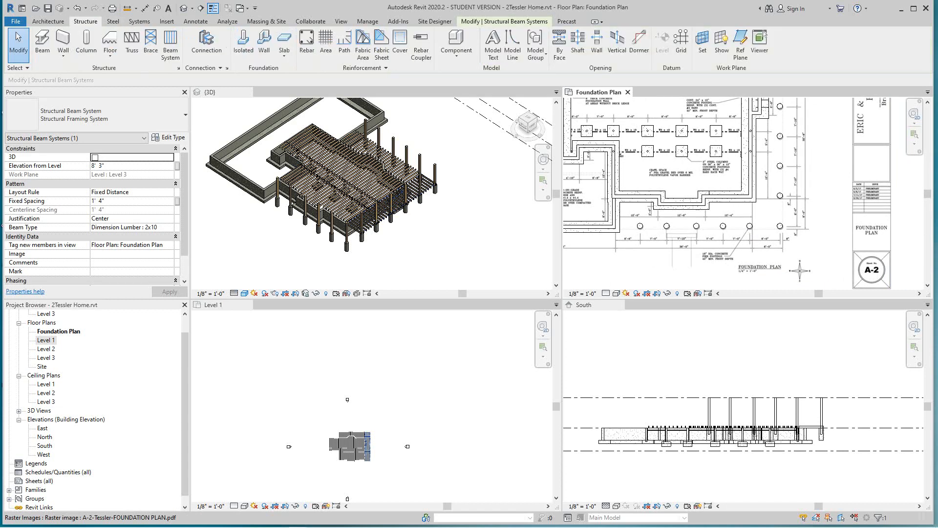
{"action": "left_click", "coordinate": [42, 42]}
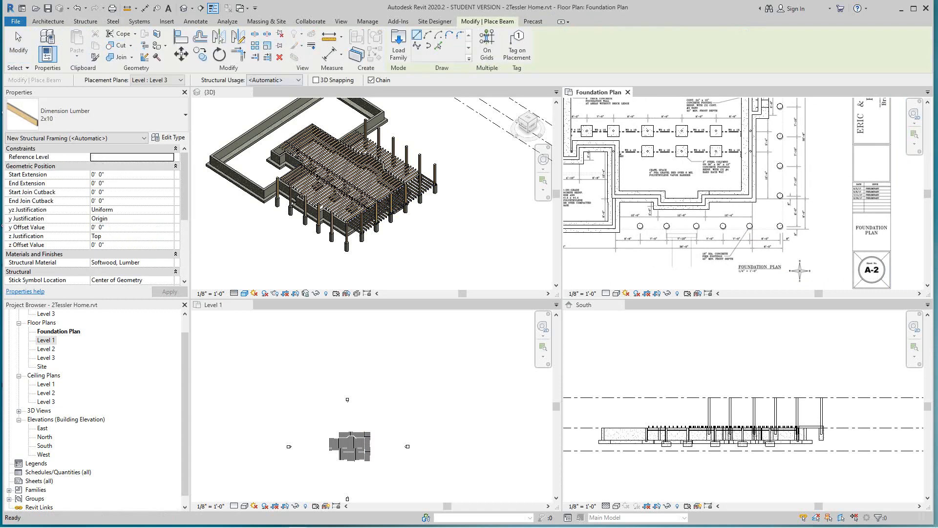
{"action": "left_click", "coordinate": [85, 21]}
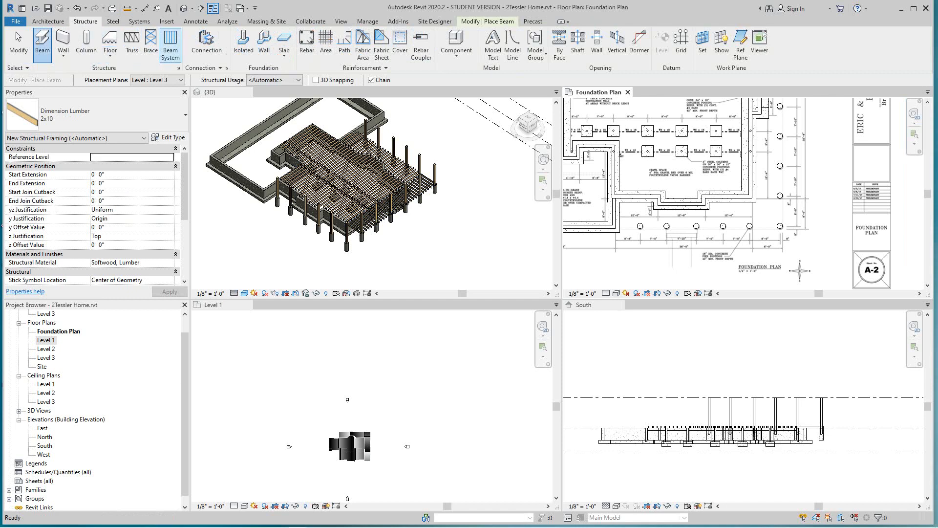
{"action": "left_click", "coordinate": [170, 44]}
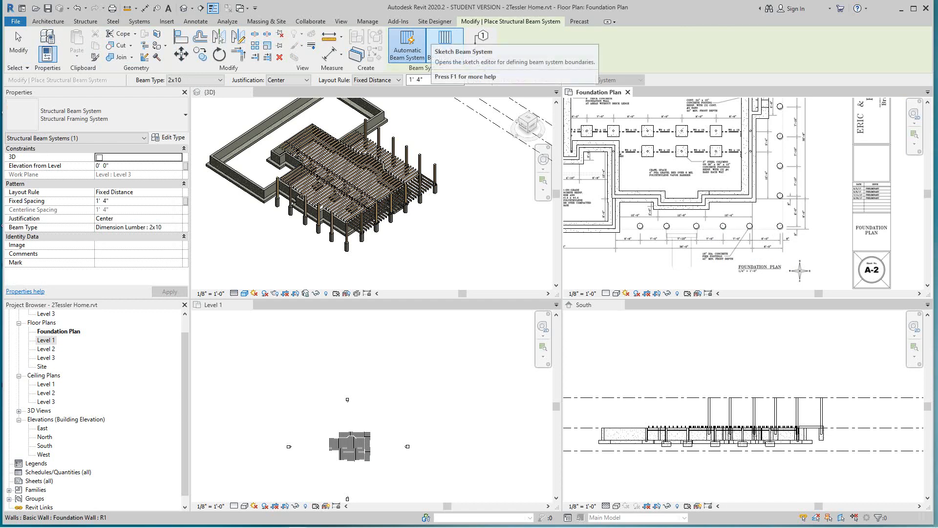
{"action": "left_click", "coordinate": [445, 43]}
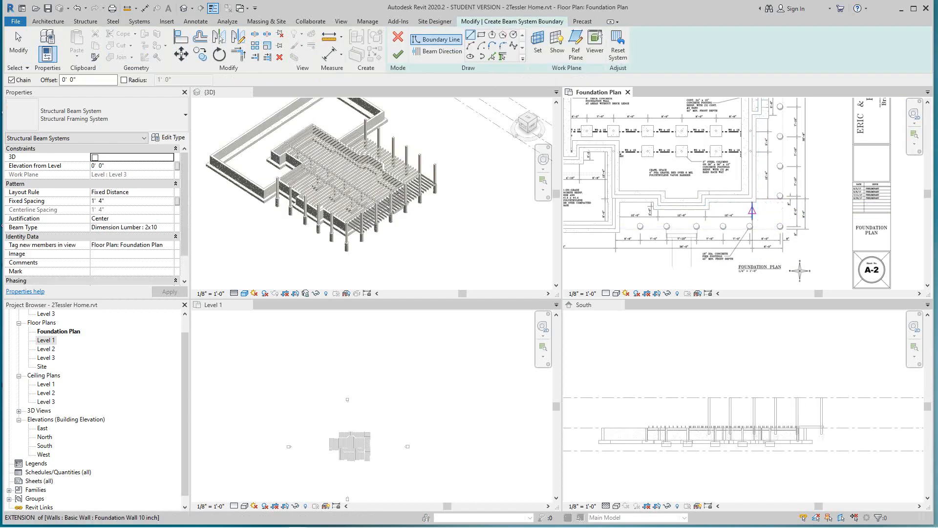
- Sketch a boundary line 8'-0" out from the foundation wall's outer corner and another down past the corner pier to the pier row's outer line
{"action": "scroll", "coordinate": [364, 244], "scroll_direction": "up", "scroll_amount": 3}
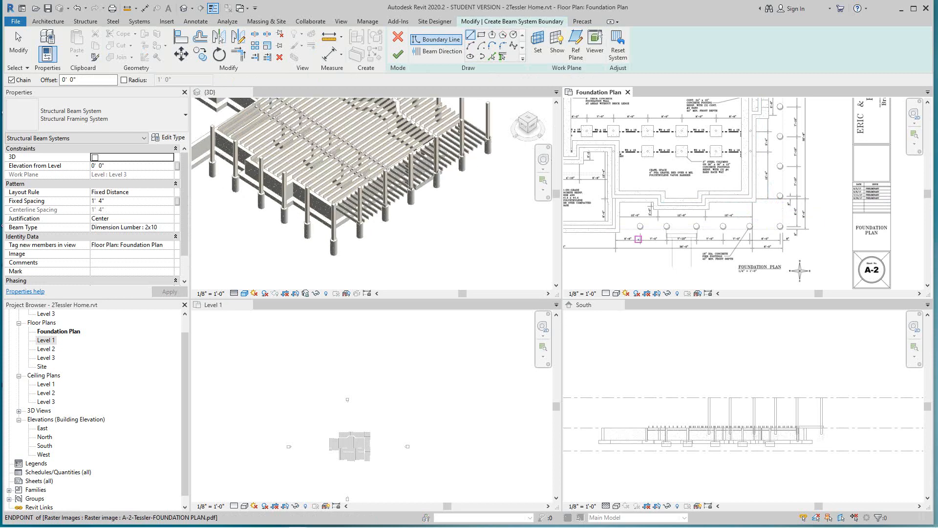
{"action": "scroll", "coordinate": [787, 202], "scroll_direction": "up", "scroll_amount": 2}
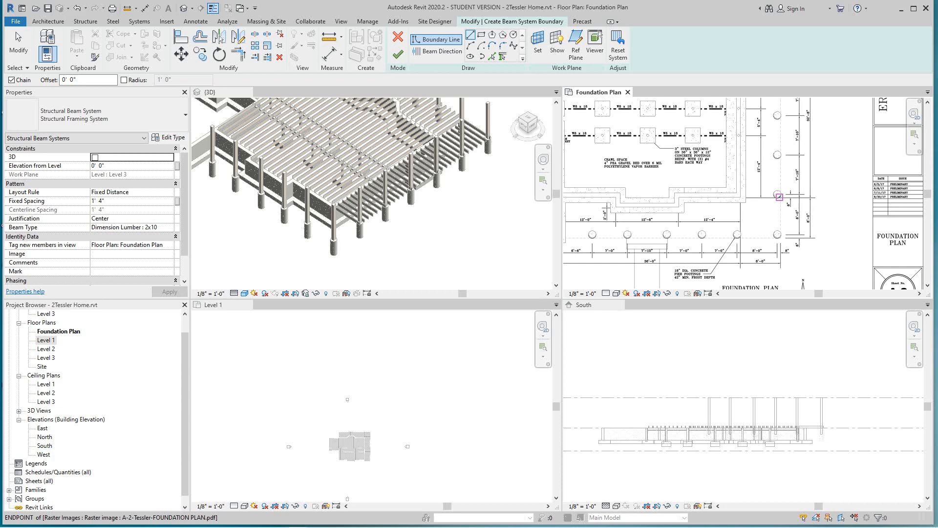
{"action": "scroll", "coordinate": [778, 196], "scroll_direction": "up", "scroll_amount": 3}
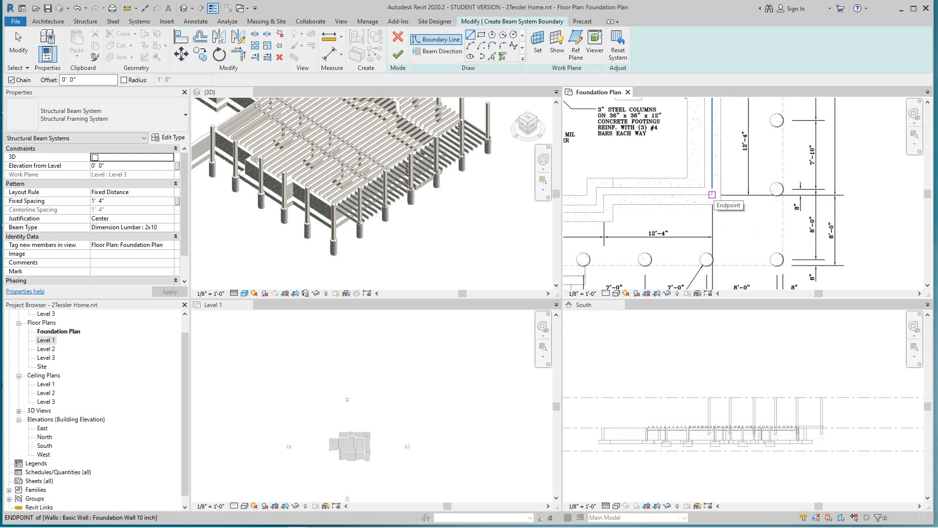
{"action": "left_click", "coordinate": [712, 195]}
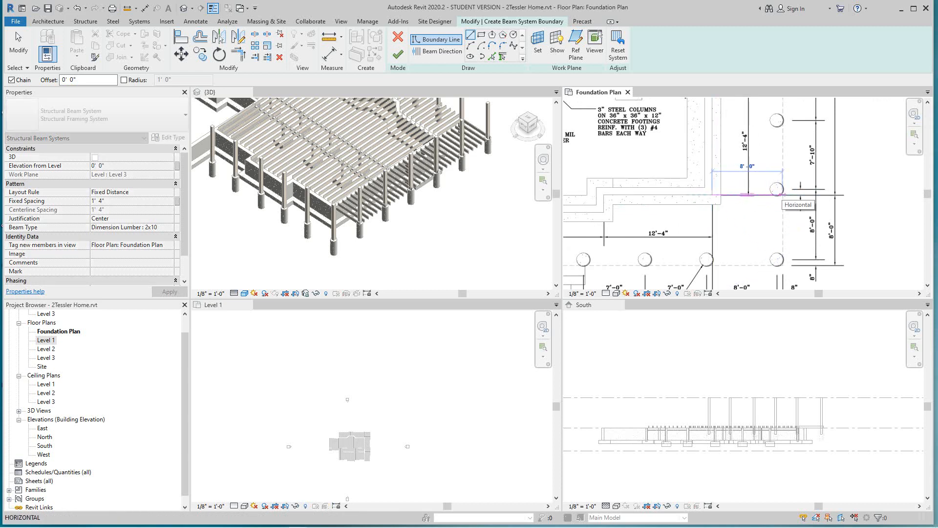
{"action": "left_click", "coordinate": [782, 194]}
{"action": "scroll", "coordinate": [781, 231], "scroll_direction": "down", "scroll_amount": 1}
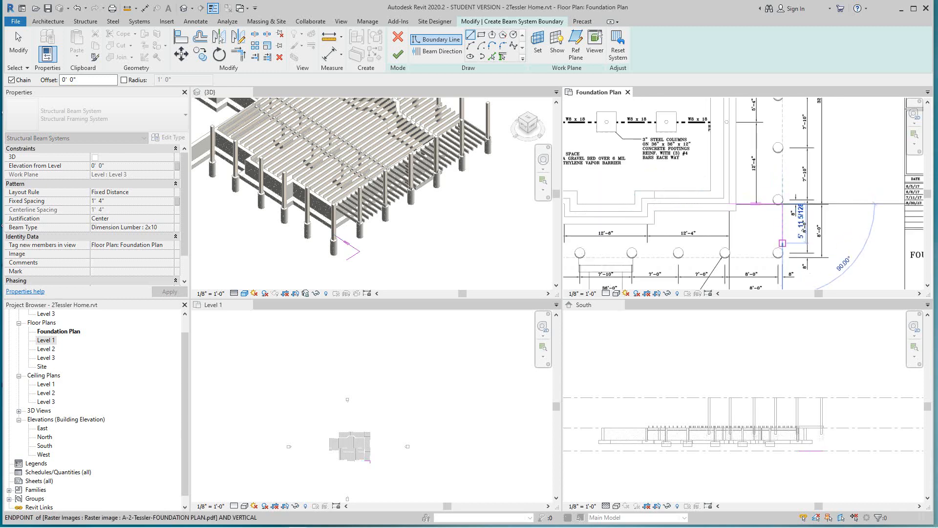
{"action": "scroll", "coordinate": [783, 257], "scroll_direction": "up", "scroll_amount": 4}
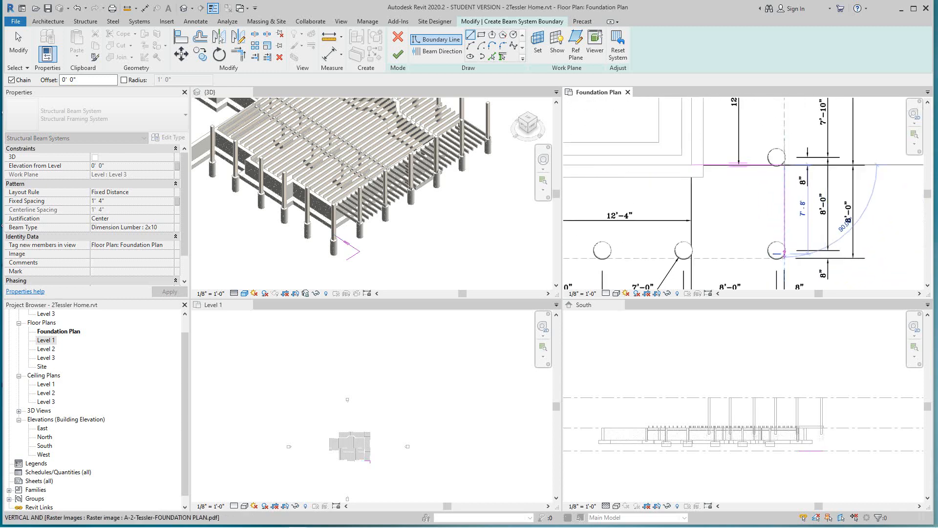
{"action": "left_click", "coordinate": [782, 255]}
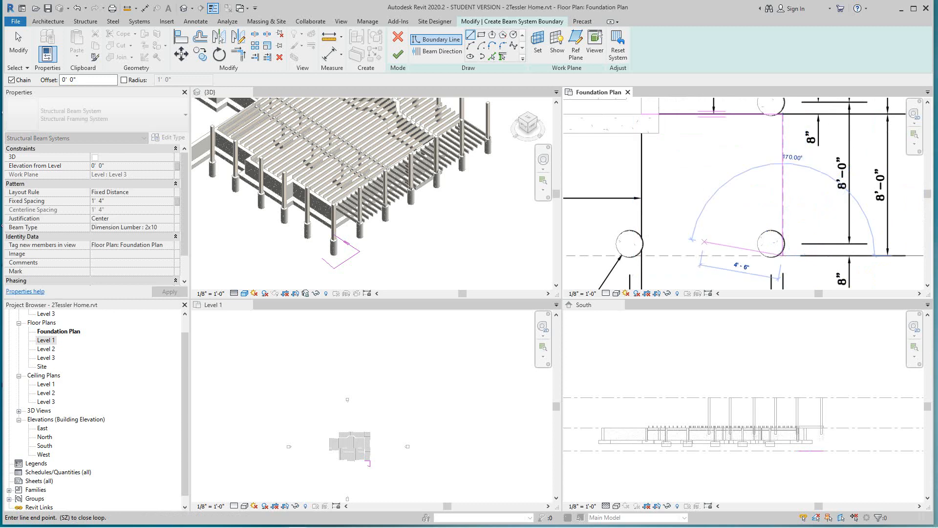
- Extend the boundary 44'-0" horizontally along the outer line of the lower pier row to the garage foundation wall
{"action": "scroll", "coordinate": [698, 247], "scroll_direction": "down", "scroll_amount": 4}
{"action": "scroll", "coordinate": [743, 275], "scroll_direction": "down", "scroll_amount": 1}
{"action": "middle_click_drag", "start_coordinate": [737, 278], "coordinate": [809, 285]}
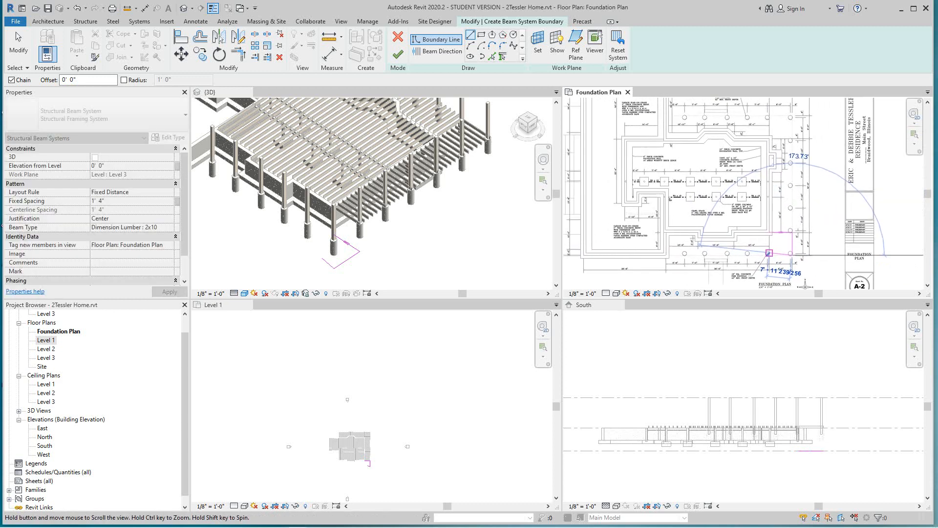
{"action": "scroll", "coordinate": [685, 264], "scroll_direction": "up", "scroll_amount": 4}
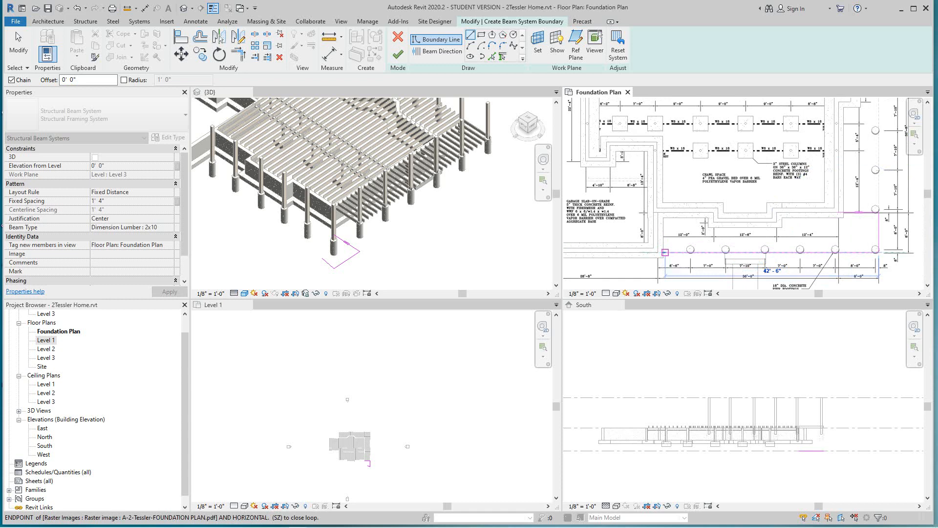
{"action": "scroll", "coordinate": [665, 251], "scroll_direction": "up", "scroll_amount": 3}
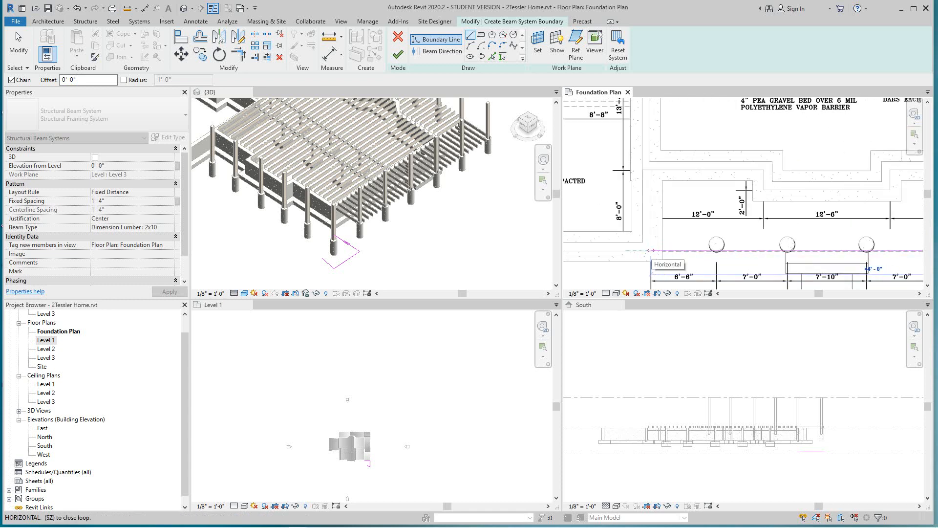
{"action": "left_click", "coordinate": [651, 251]}
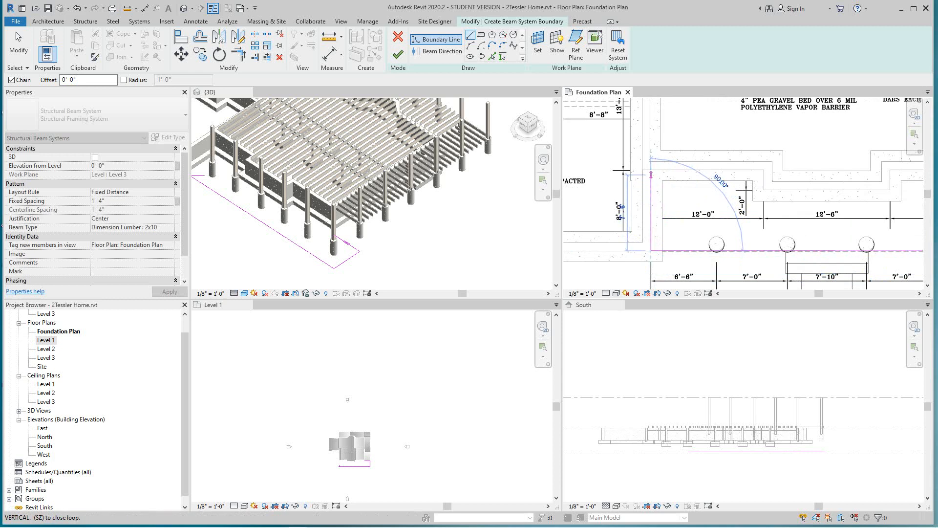
- Trace the boundary up to the house foundation wall and along it, following the wall's jog down, 12'-6" across and back up
{"action": "left_click", "coordinate": [651, 170]}
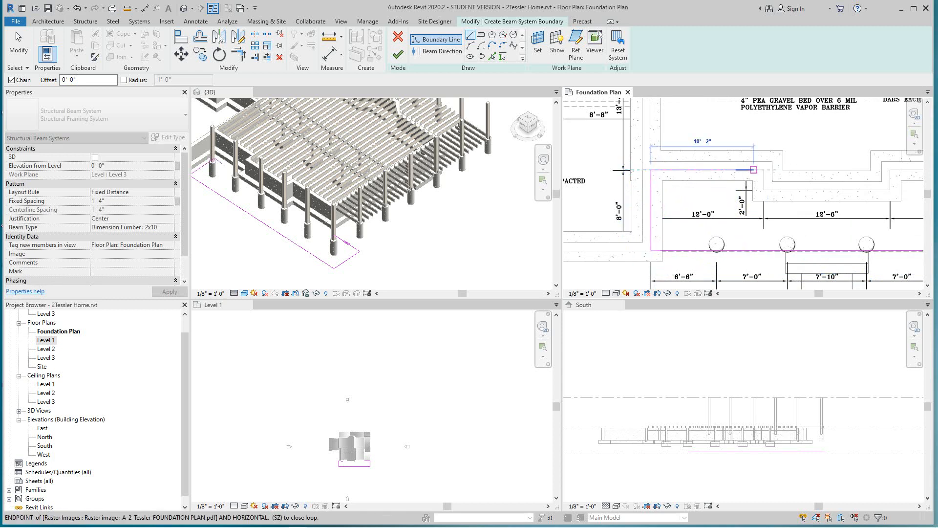
{"action": "left_click", "coordinate": [764, 170]}
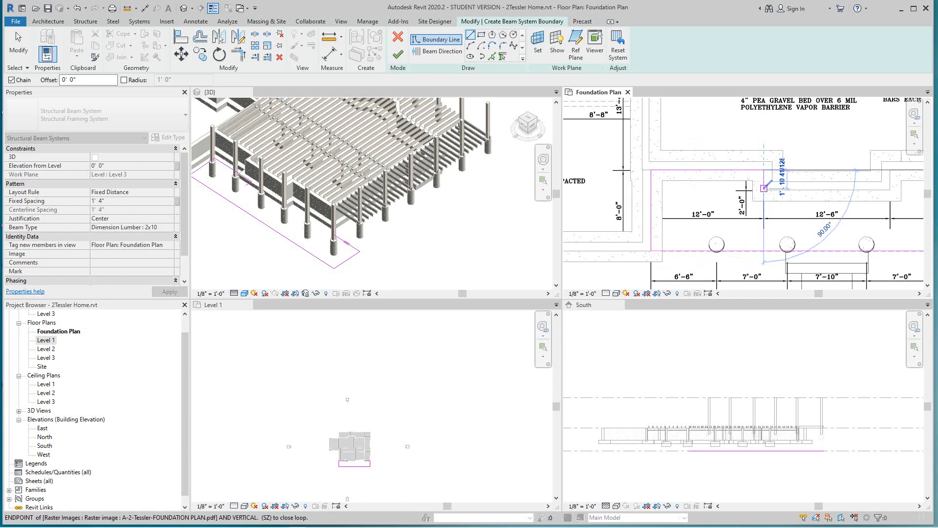
{"action": "left_click", "coordinate": [764, 189]}
{"action": "middle_click_drag", "start_coordinate": [783, 201], "coordinate": [643, 206]}
{"action": "scroll", "coordinate": [749, 197], "scroll_direction": "up", "scroll_amount": 3}
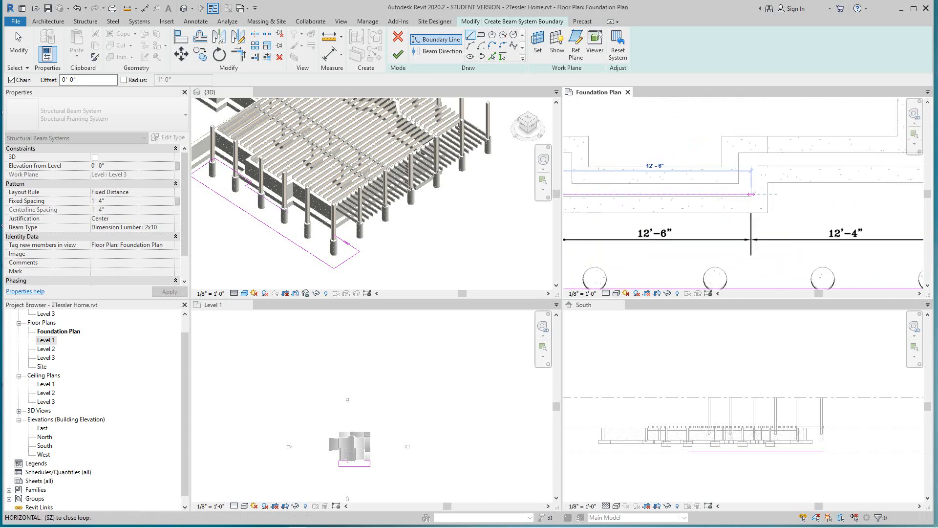
{"action": "left_click", "coordinate": [751, 194]}
{"action": "left_click", "coordinate": [751, 168]}
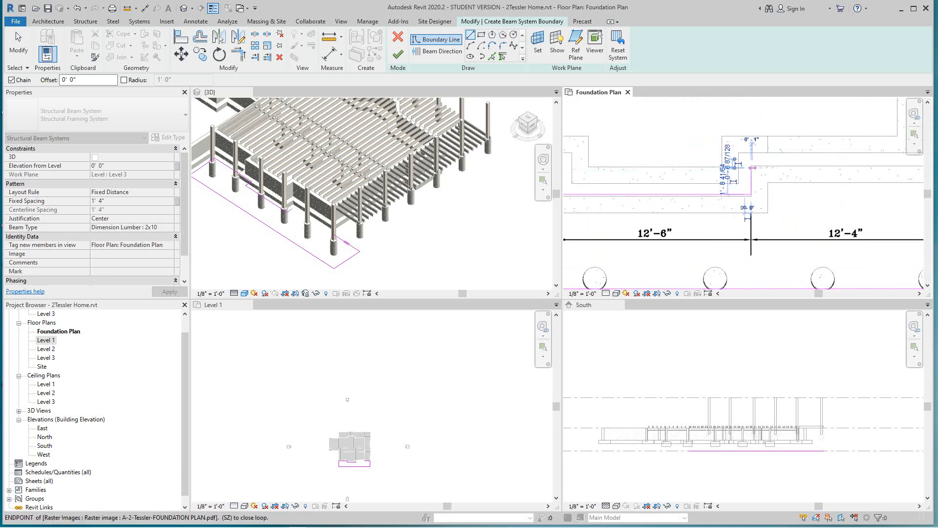
{"action": "scroll", "coordinate": [751, 168], "scroll_direction": "down", "scroll_amount": 1}
{"action": "scroll", "coordinate": [748, 193], "scroll_direction": "up", "scroll_amount": 1}
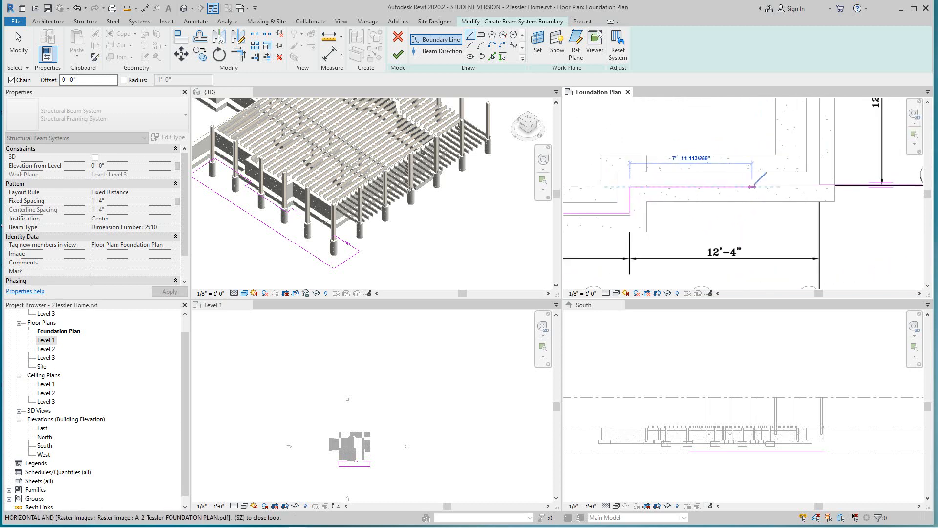
{"action": "middle_click_drag", "start_coordinate": [763, 198], "coordinate": [718, 202]}
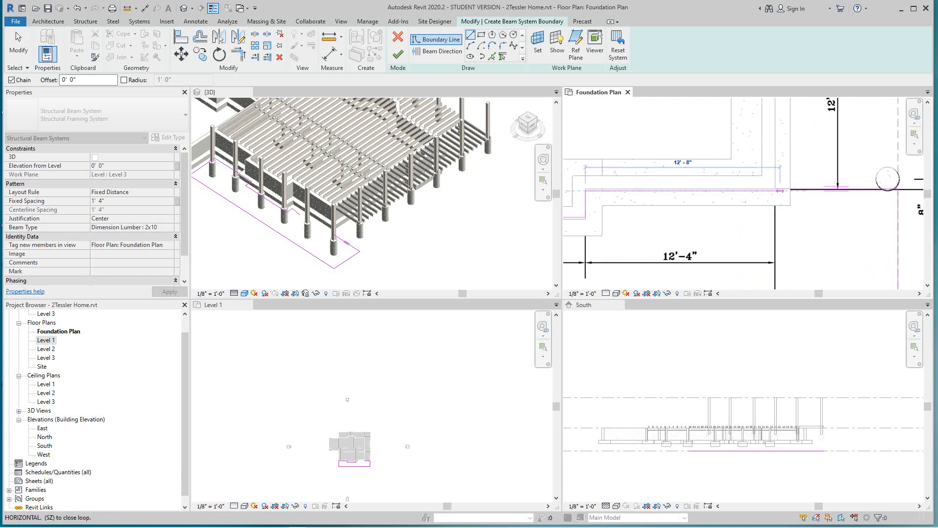
{"action": "scroll", "coordinate": [772, 193], "scroll_direction": "up", "scroll_amount": 1}
{"action": "scroll", "coordinate": [749, 191], "scroll_direction": "down", "scroll_amount": 1}
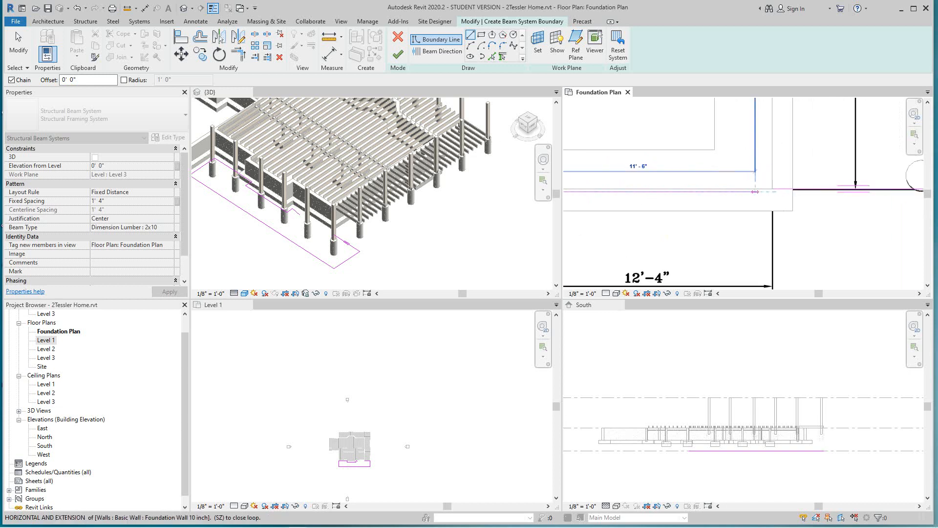
{"action": "key", "text": "Escape"}
{"action": "scroll", "coordinate": [791, 209], "scroll_direction": "down", "scroll_amount": 1}
{"action": "key", "text": "Escape"}
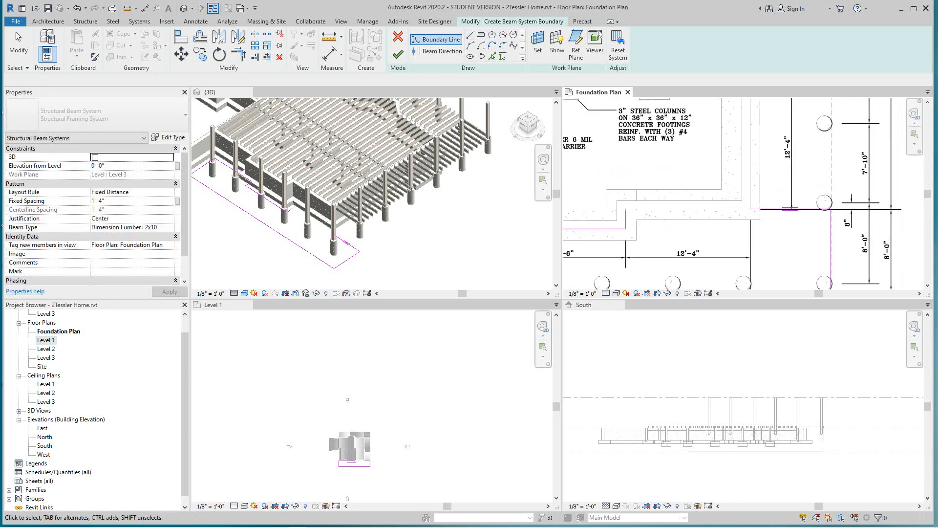
- Close the boundary with Trim/Extend to Corner, joining the first 8'-0" boundary line to the last jog line at the foundation wall
{"action": "key", "text": "t"}
{"action": "key", "text": "r"}
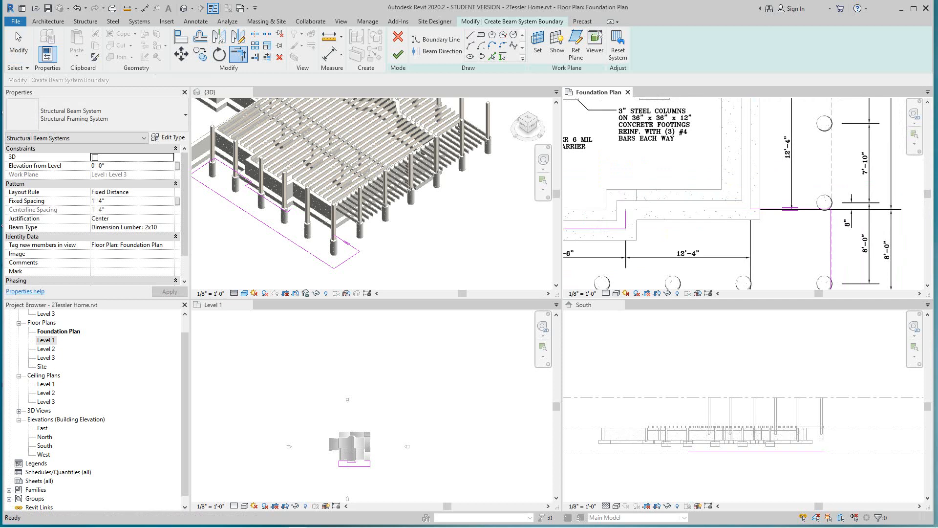
{"action": "left_click", "coordinate": [790, 209]}
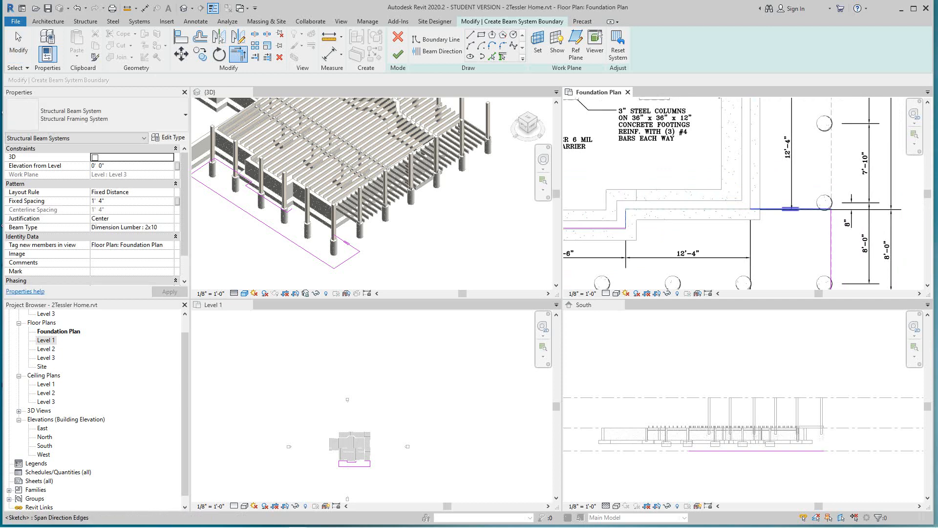
{"action": "scroll", "coordinate": [744, 213], "scroll_direction": "down", "scroll_amount": 2}
{"action": "middle_click_drag", "start_coordinate": [743, 213], "coordinate": [739, 209]}
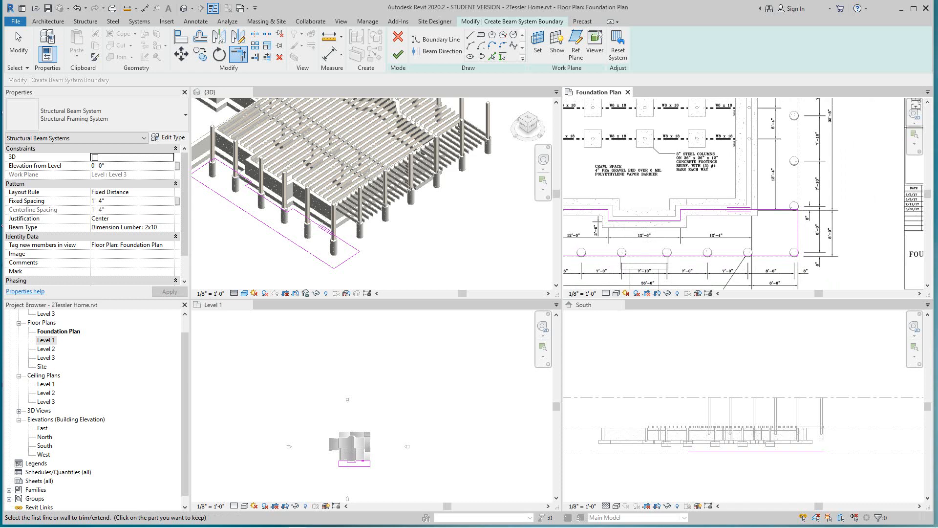
- Set the beam direction parallel to the boundary's short outer edge and finish the beam system sketch
{"action": "left_click", "coordinate": [437, 50]}
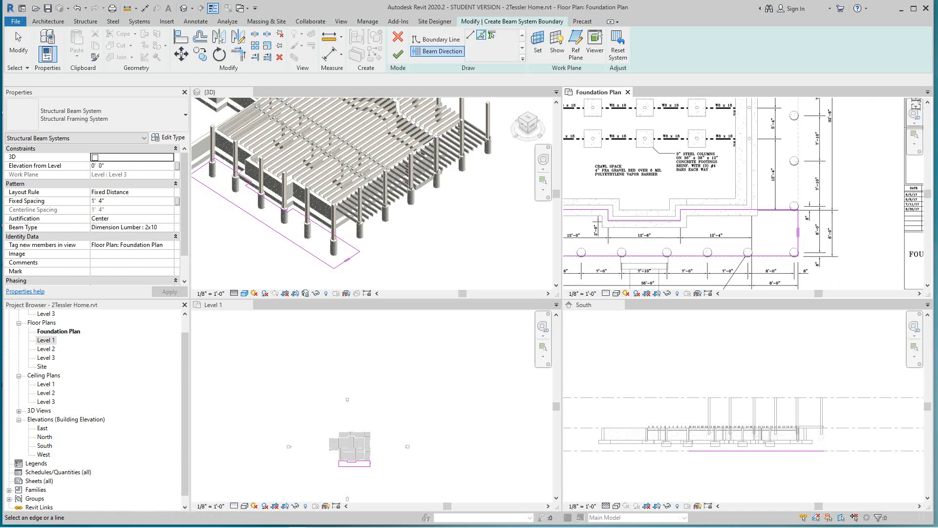
{"action": "scroll", "coordinate": [778, 242], "scroll_direction": "down", "scroll_amount": 2}
{"action": "scroll", "coordinate": [645, 238], "scroll_direction": "down", "scroll_amount": 3}
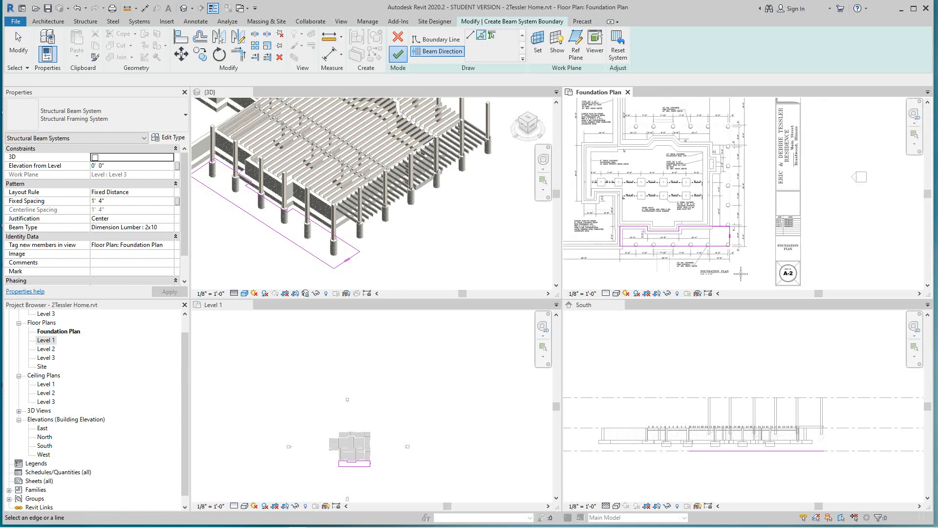
{"action": "left_click", "coordinate": [398, 53]}
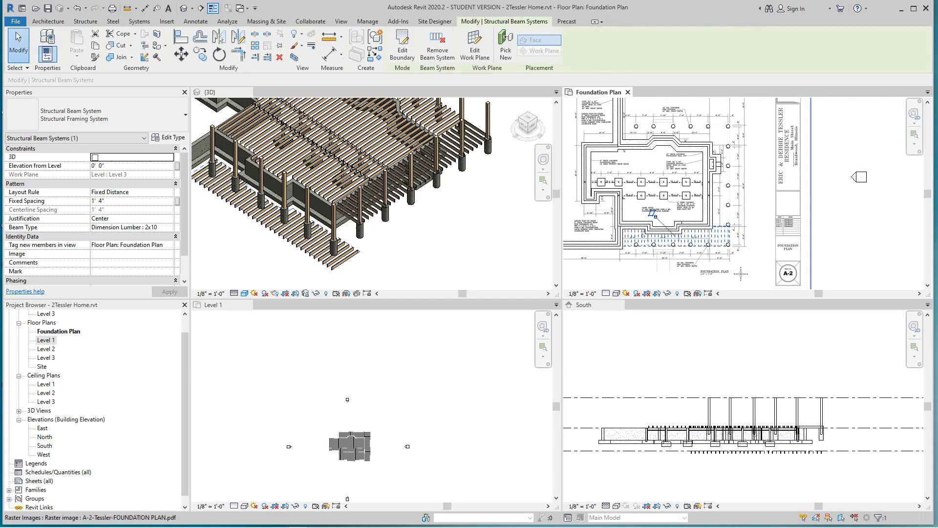
- Set the elevation from level of the 36'-0" pier row's beam system to 8' 3"
{"action": "scroll", "coordinate": [490, 414], "scroll_direction": "up", "scroll_amount": 2}
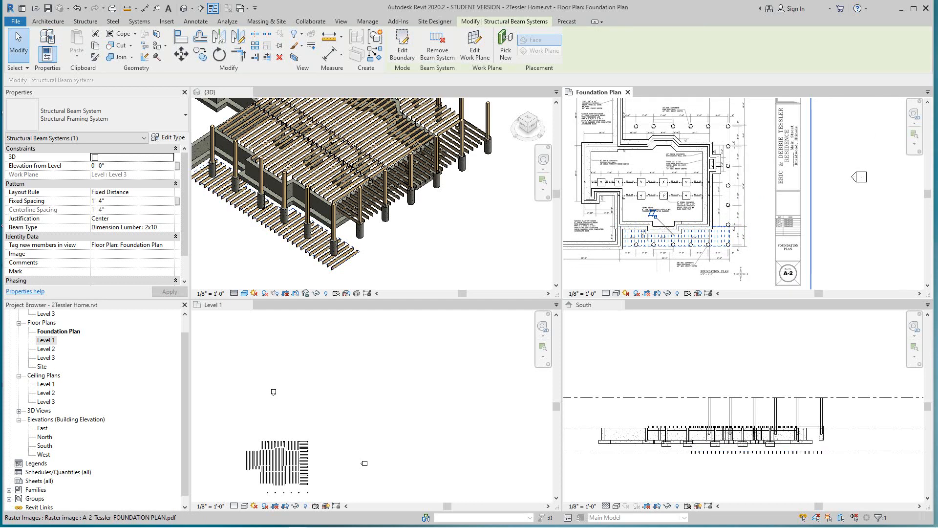
{"action": "scroll", "coordinate": [751, 259], "scroll_direction": "up", "scroll_amount": 5}
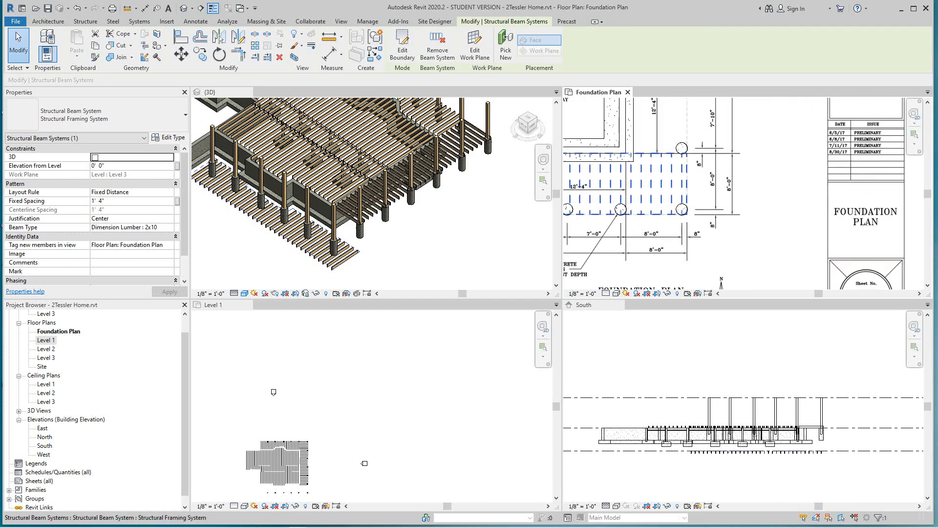
{"action": "key", "text": "Escape"}
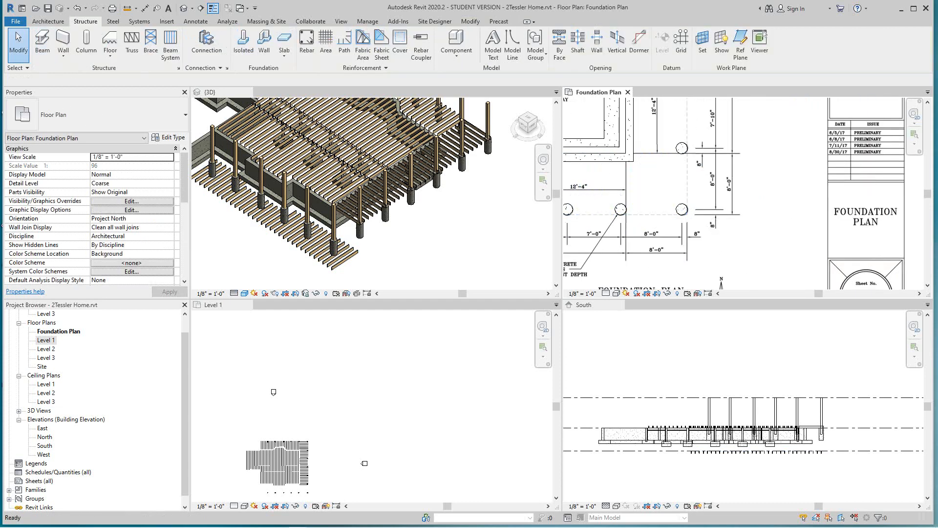
{"action": "left_click", "coordinate": [602, 160]}
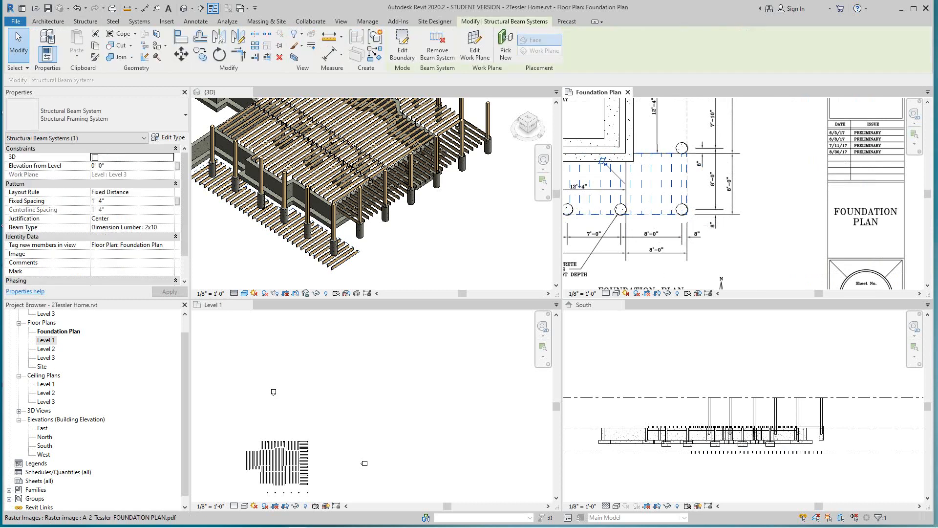
{"action": "left_click", "coordinate": [92, 166]}
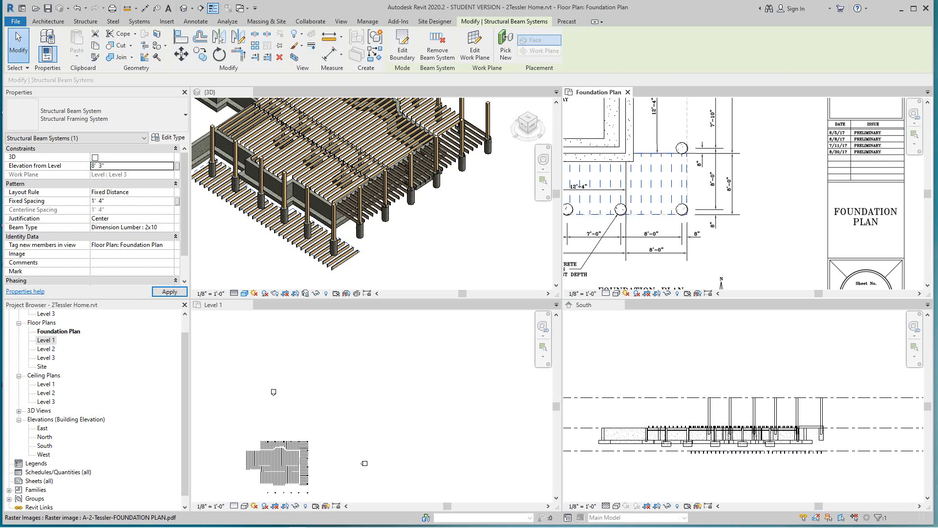
{"action": "left_click", "coordinate": [768, 197]}
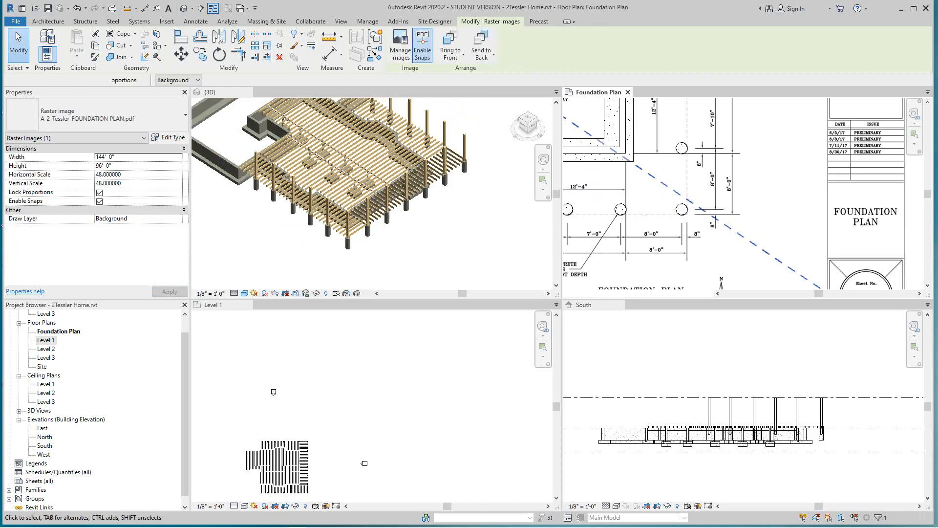
- Examine the raised beam system against the piers and existing joists in the 3D and Level 1 views
{"action": "scroll", "coordinate": [347, 183], "scroll_direction": "up", "scroll_amount": 2}
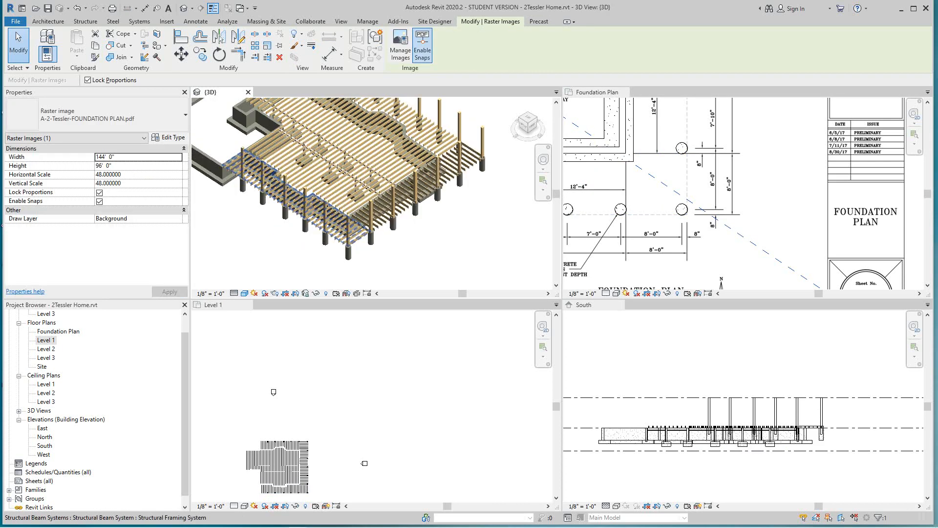
{"action": "scroll", "coordinate": [359, 215], "scroll_direction": "up", "scroll_amount": 3}
{"action": "scroll", "coordinate": [376, 220], "scroll_direction": "down", "scroll_amount": 3}
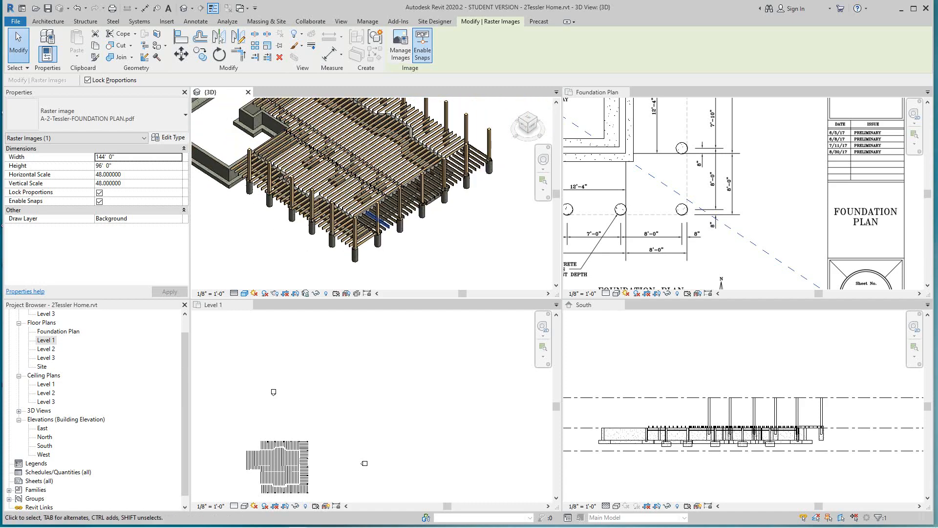
{"action": "scroll", "coordinate": [359, 224], "scroll_direction": "up", "scroll_amount": 3}
{"action": "scroll", "coordinate": [366, 225], "scroll_direction": "down", "scroll_amount": 2}
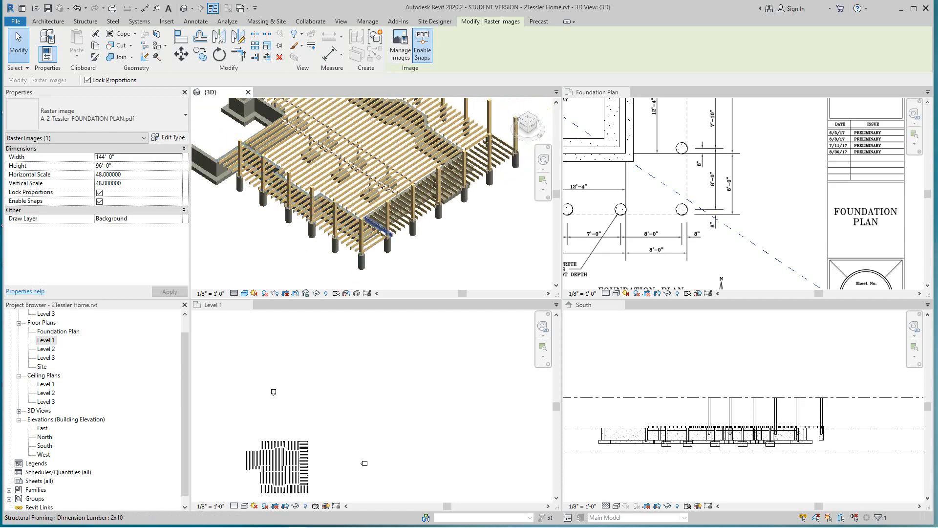
{"action": "scroll", "coordinate": [370, 391], "scroll_direction": "down", "scroll_amount": 2}
{"action": "scroll", "coordinate": [327, 461], "scroll_direction": "up", "scroll_amount": 4}
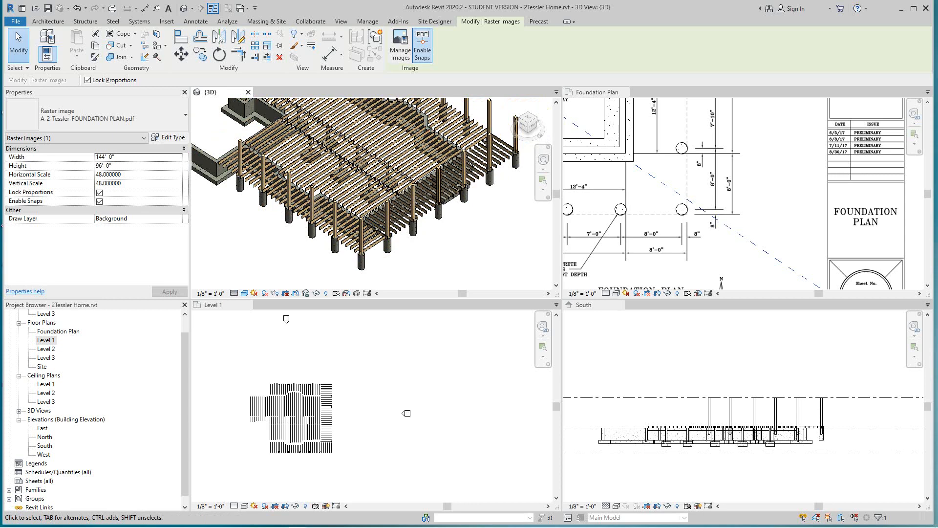
- Examine the joist layout and perimeter columns in the Level 1 plan, especially around the northeast and southeast corners
{"action": "scroll", "coordinate": [327, 456], "scroll_direction": "up", "scroll_amount": 3}
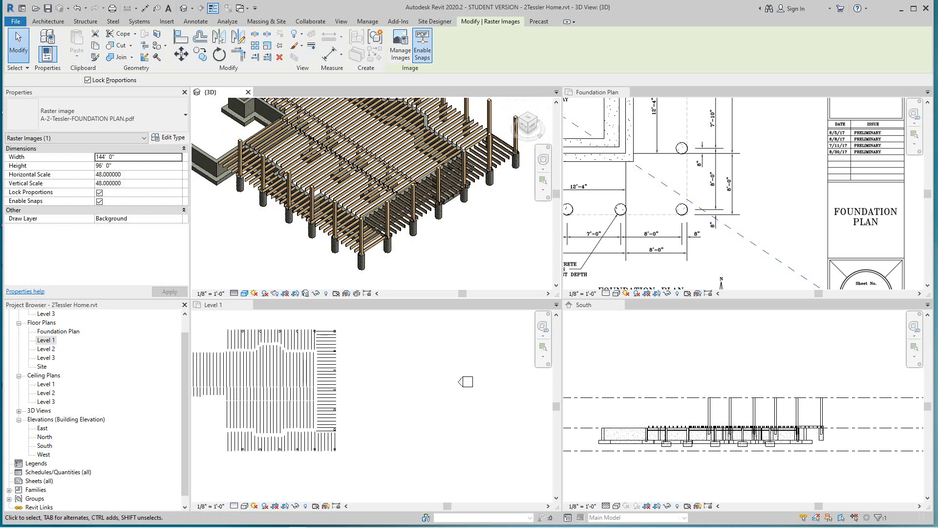
{"action": "left_click", "coordinate": [326, 456]}
{"action": "key", "text": "Escape"}
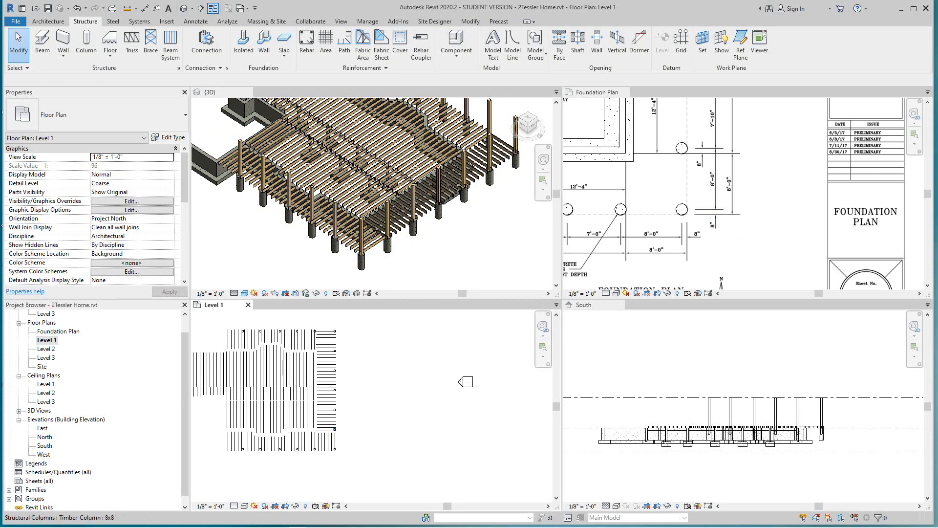
{"action": "middle_click_drag", "start_coordinate": [327, 456], "coordinate": [384, 465]}
{"action": "scroll", "coordinate": [366, 434], "scroll_direction": "up", "scroll_amount": 1}
{"action": "scroll", "coordinate": [375, 424], "scroll_direction": "down", "scroll_amount": 1}
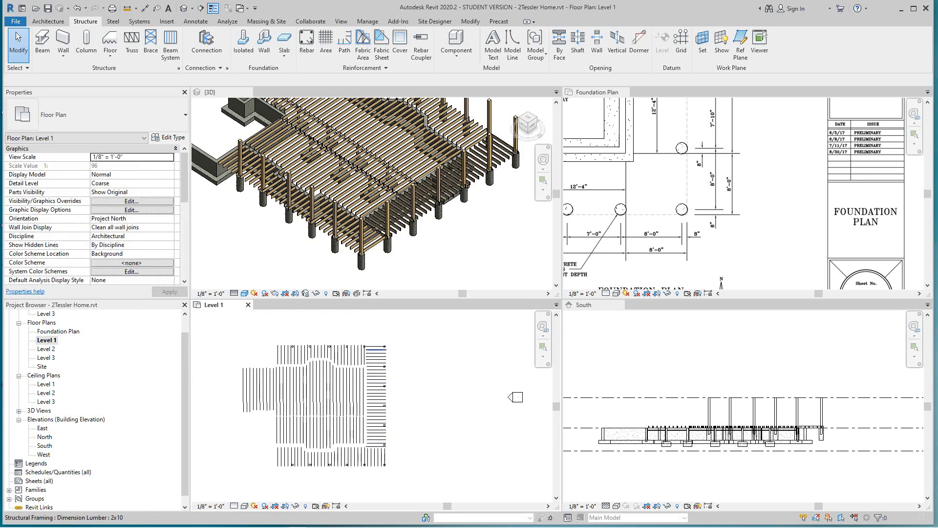
{"action": "scroll", "coordinate": [381, 351], "scroll_direction": "down", "scroll_amount": 2}
{"action": "scroll", "coordinate": [395, 380], "scroll_direction": "up", "scroll_amount": 3}
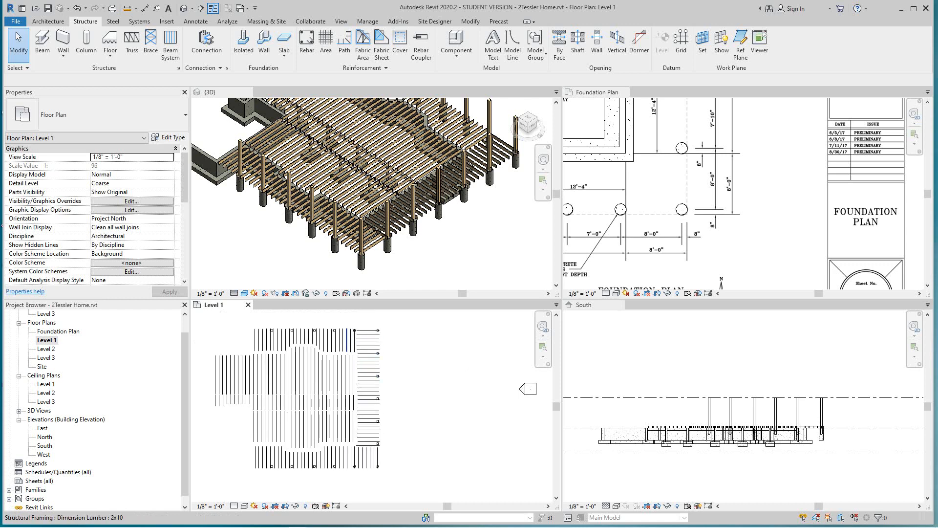
{"action": "scroll", "coordinate": [380, 343], "scroll_direction": "up", "scroll_amount": 1}
{"action": "middle_click_drag", "start_coordinate": [380, 343], "coordinate": [380, 358]}
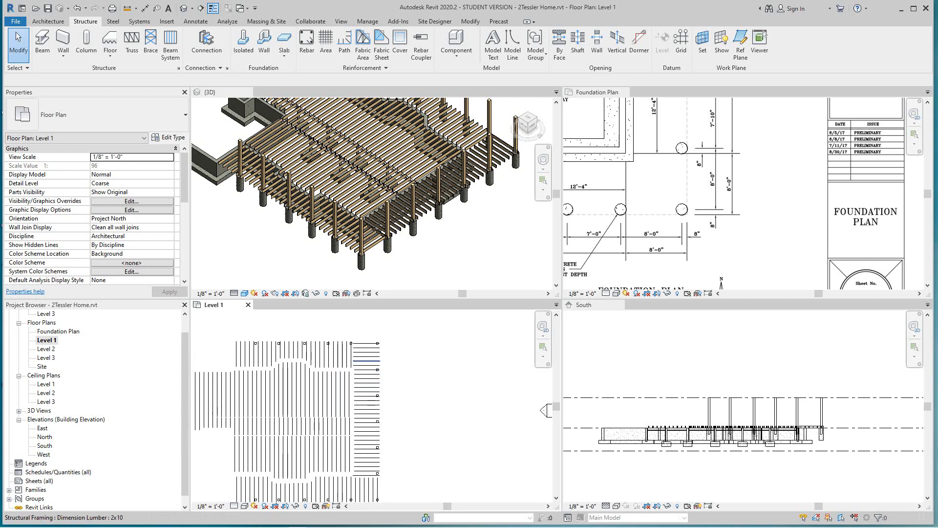
{"action": "scroll", "coordinate": [366, 449], "scroll_direction": "up", "scroll_amount": 4}
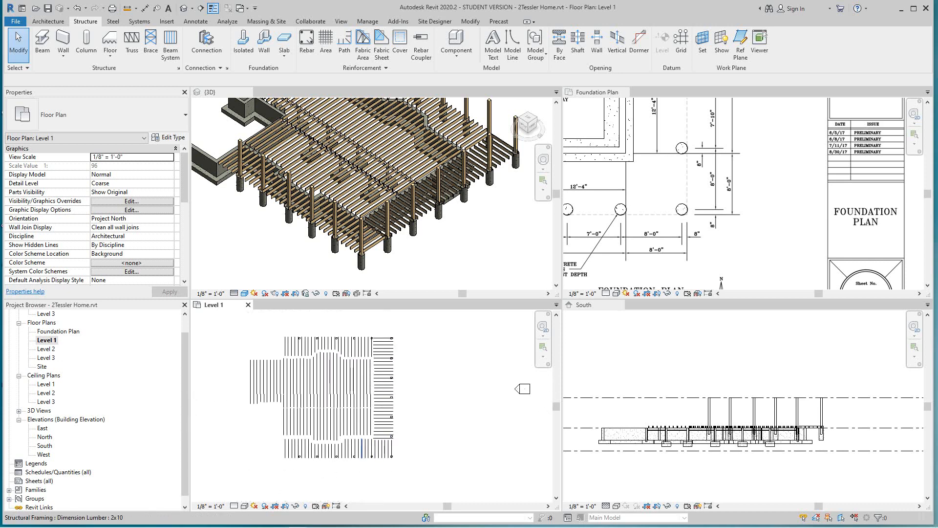
{"action": "scroll", "coordinate": [366, 452], "scroll_direction": "down", "scroll_amount": 4}
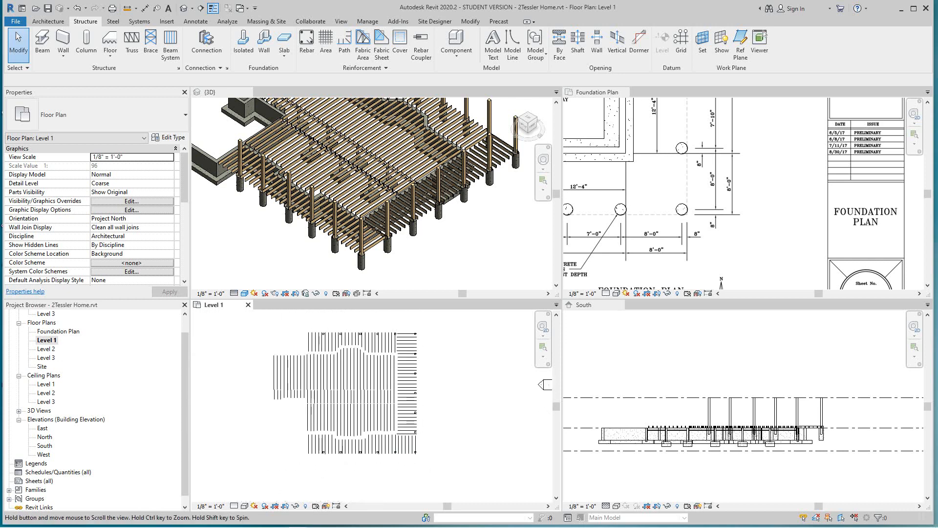
{"action": "scroll", "coordinate": [409, 345], "scroll_direction": "up", "scroll_amount": 2}
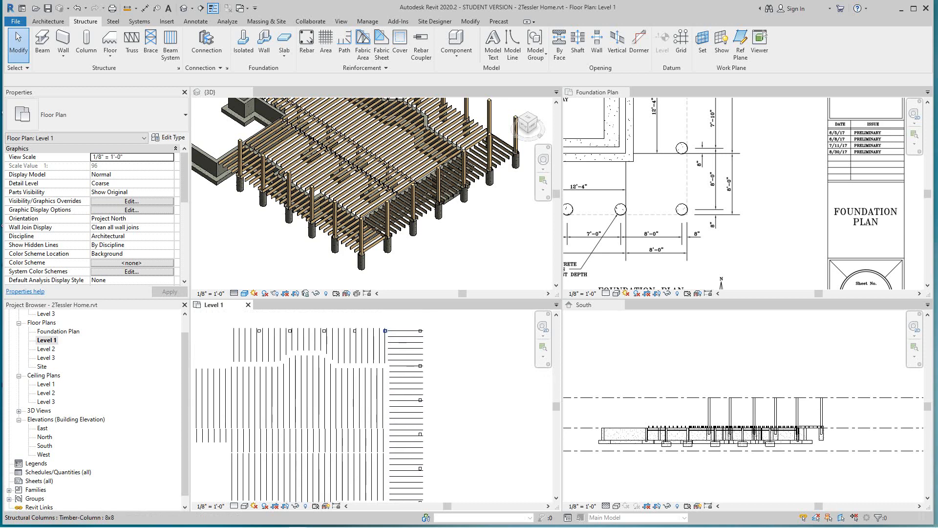
{"action": "scroll", "coordinate": [384, 366], "scroll_direction": "down", "scroll_amount": 1}
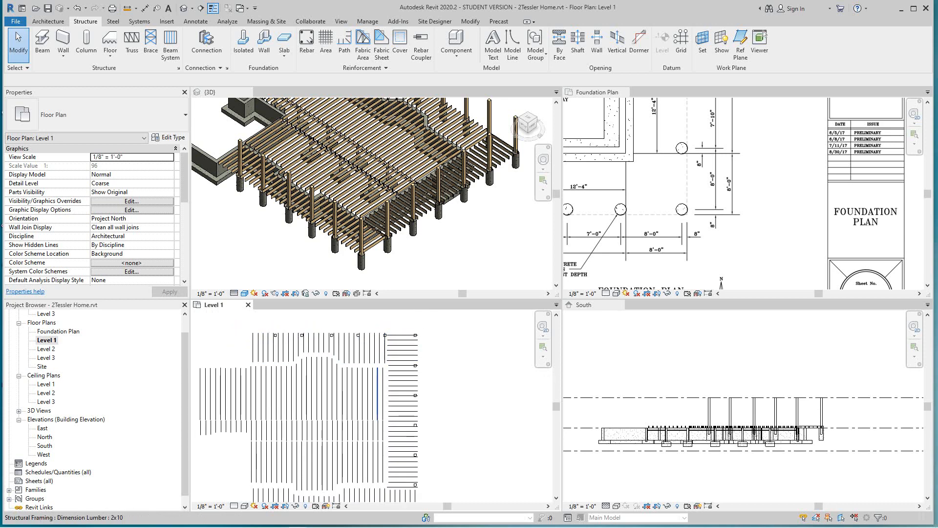
{"action": "scroll", "coordinate": [390, 412], "scroll_direction": "down", "scroll_amount": 2}
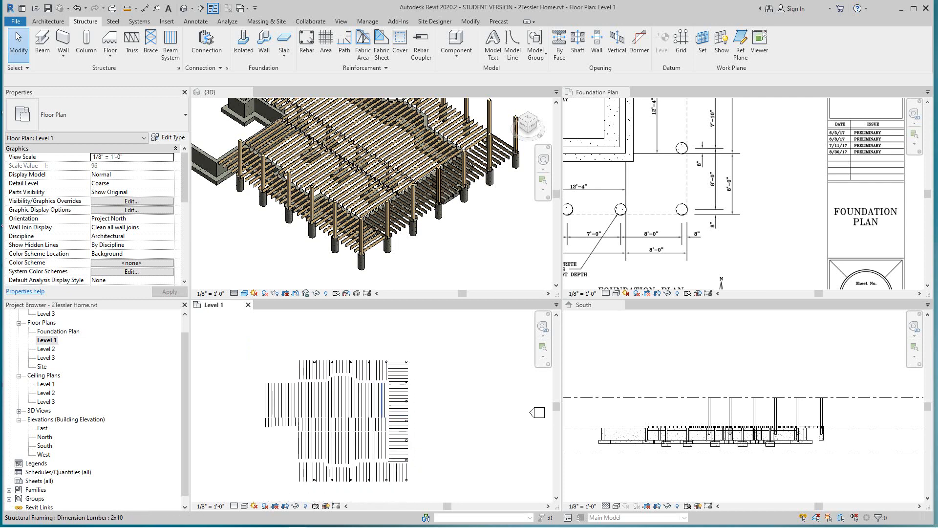
- Edit the north beam system's boundary, moving its east edge outward to the northeast corner column, and finish the sketch
{"action": "left_click", "coordinate": [342, 370]}
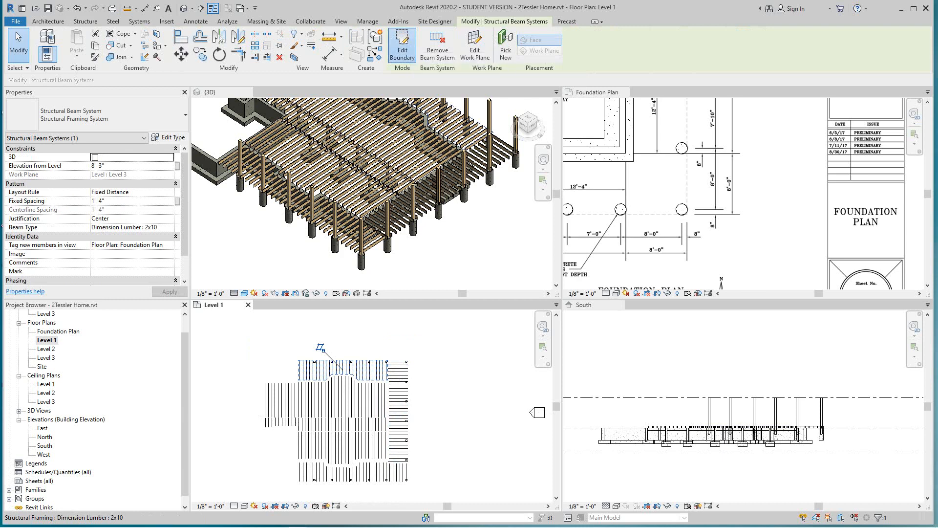
{"action": "left_click", "coordinate": [402, 47]}
{"action": "scroll", "coordinate": [398, 369], "scroll_direction": "up", "scroll_amount": 4}
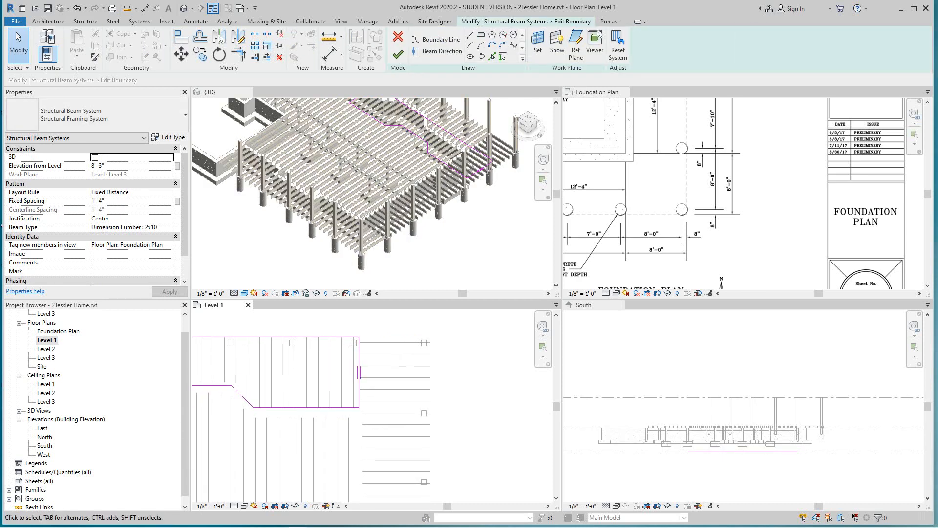
{"action": "scroll", "coordinate": [360, 356], "scroll_direction": "up", "scroll_amount": 2}
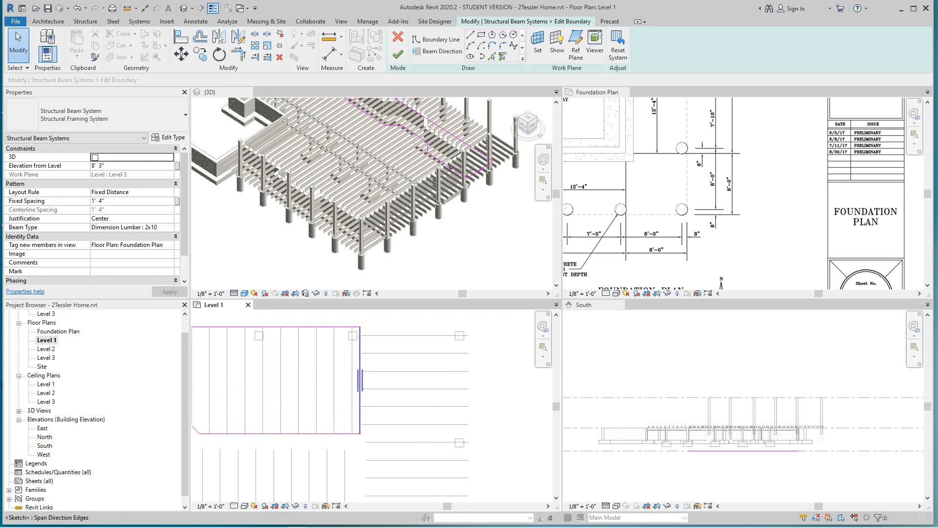
{"action": "left_click", "coordinate": [360, 381]}
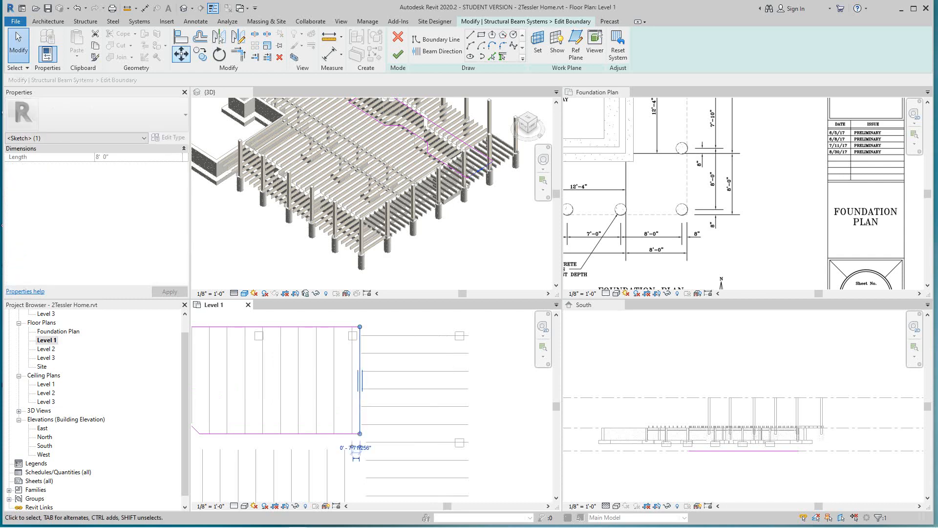
{"action": "left_click", "coordinate": [181, 54]}
{"action": "left_click", "coordinate": [361, 364]}
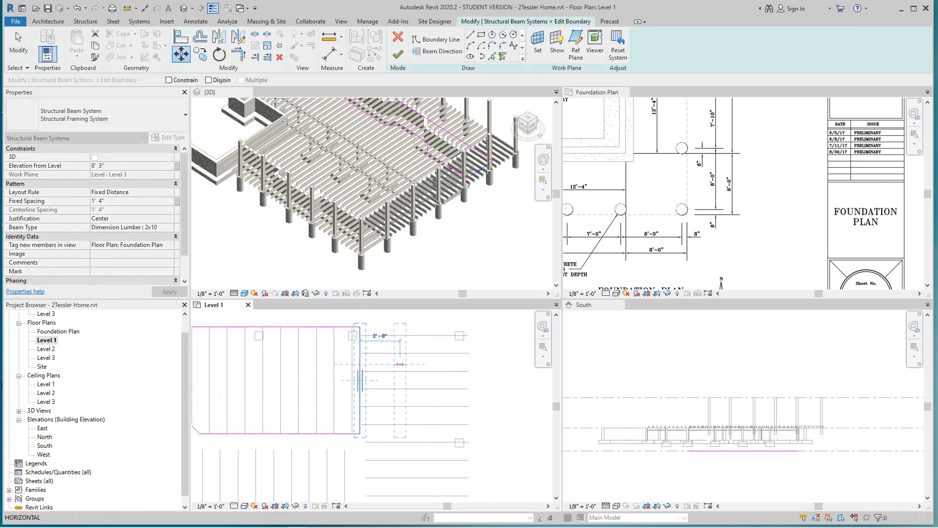
{"action": "left_click", "coordinate": [459, 364]}
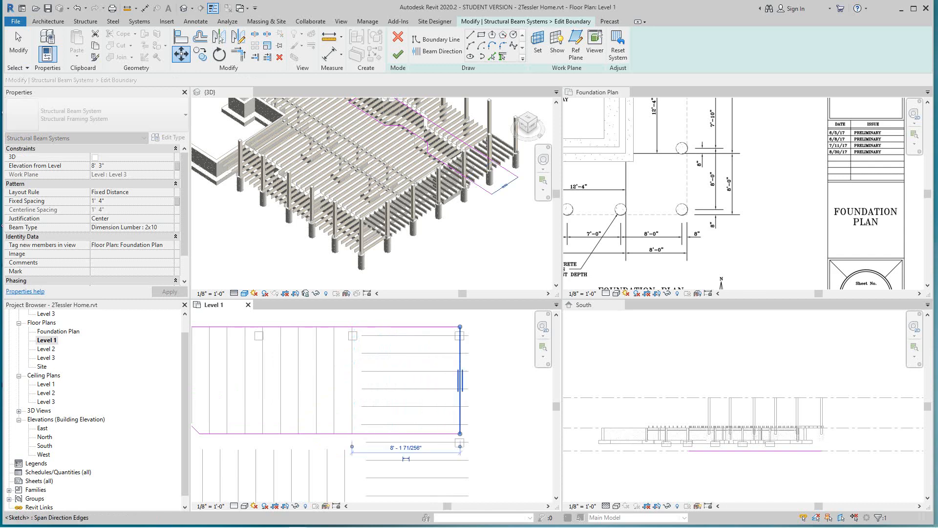
{"action": "middle_click_drag", "start_coordinate": [460, 364], "coordinate": [446, 299]}
{"action": "scroll", "coordinate": [443, 337], "scroll_direction": "down", "scroll_amount": 1}
{"action": "middle_click_drag", "start_coordinate": [442, 337], "coordinate": [444, 379]}
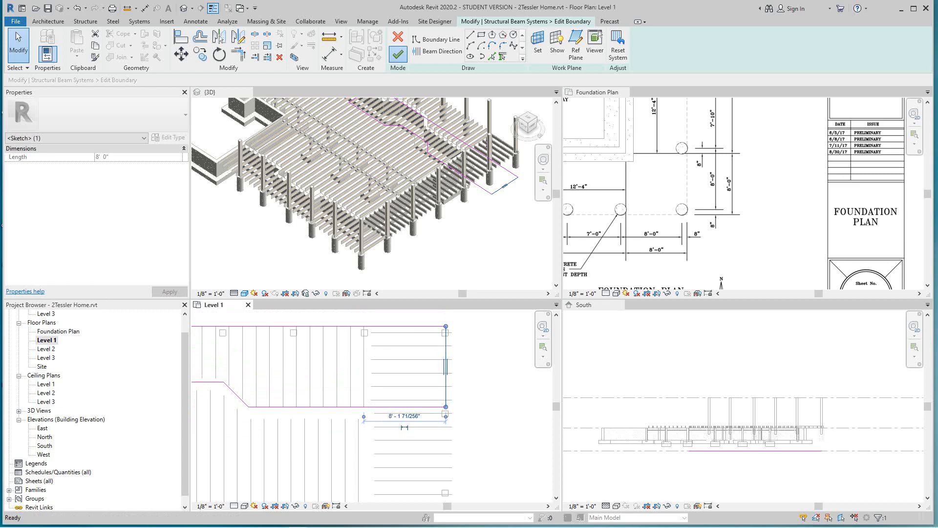
{"action": "left_click", "coordinate": [398, 53]}
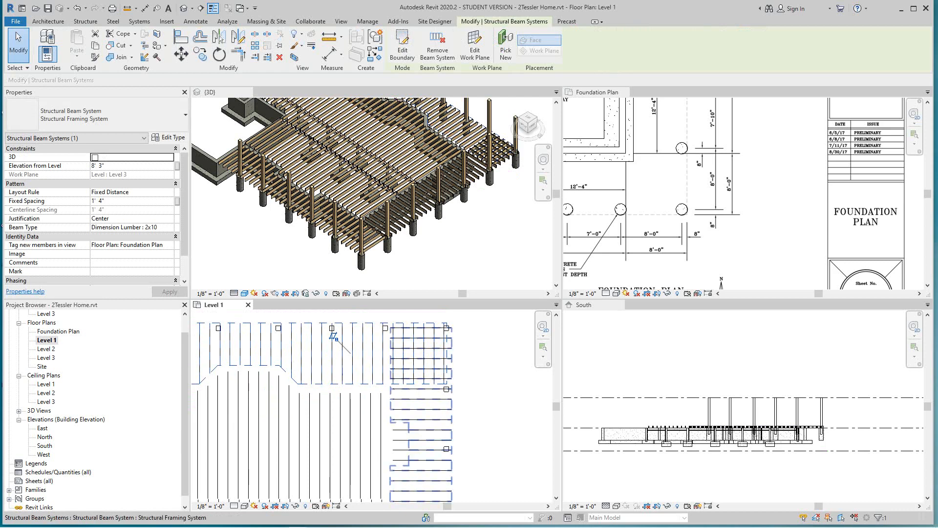
- Edit the east beam system's boundary, moving its north edge about 8' south to the next column, and finish the sketch
{"action": "left_click", "coordinate": [402, 47]}
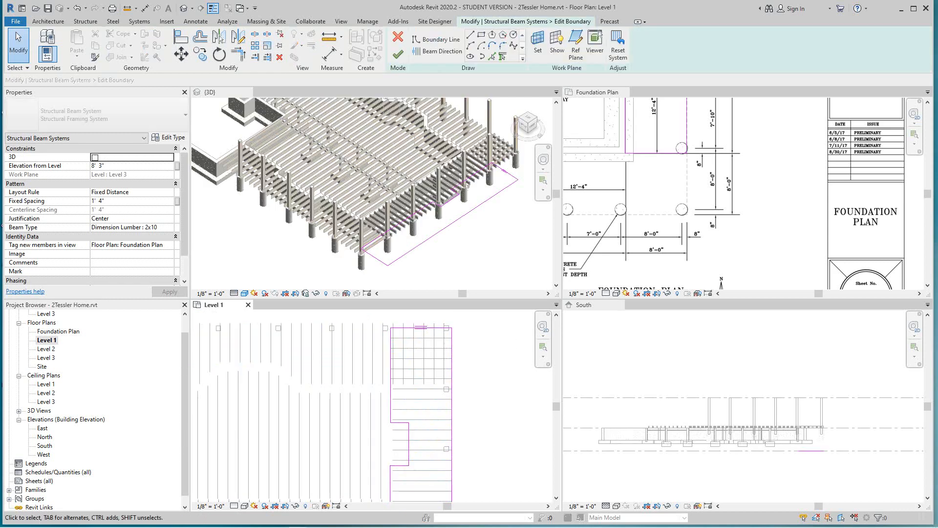
{"action": "scroll", "coordinate": [440, 331], "scroll_direction": "up", "scroll_amount": 3}
{"action": "left_click", "coordinate": [436, 325]}
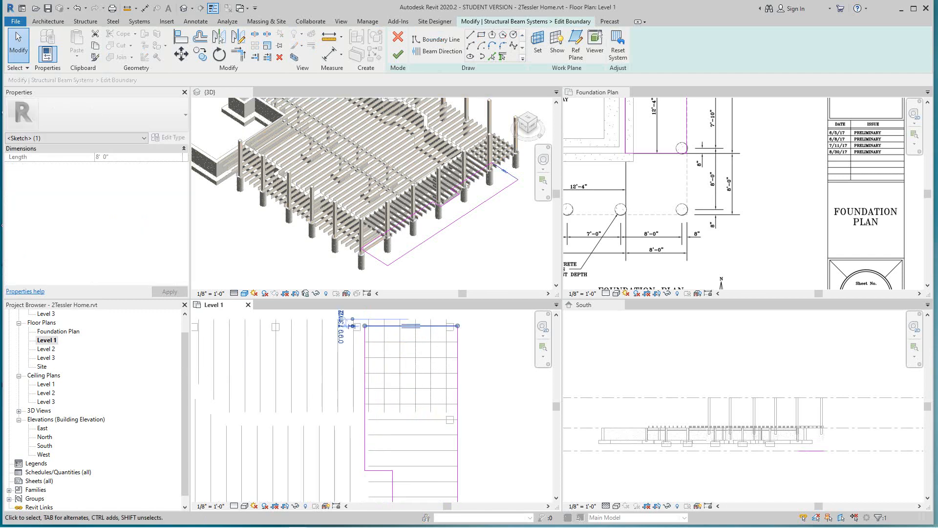
{"action": "left_click", "coordinate": [181, 55]}
{"action": "left_click", "coordinate": [436, 326]}
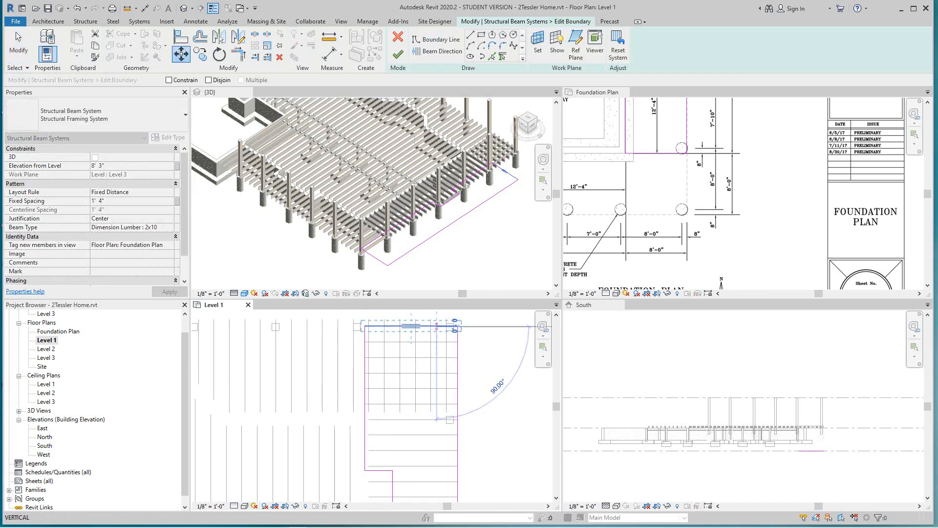
{"action": "middle_click_drag", "start_coordinate": [436, 419], "coordinate": [438, 392]}
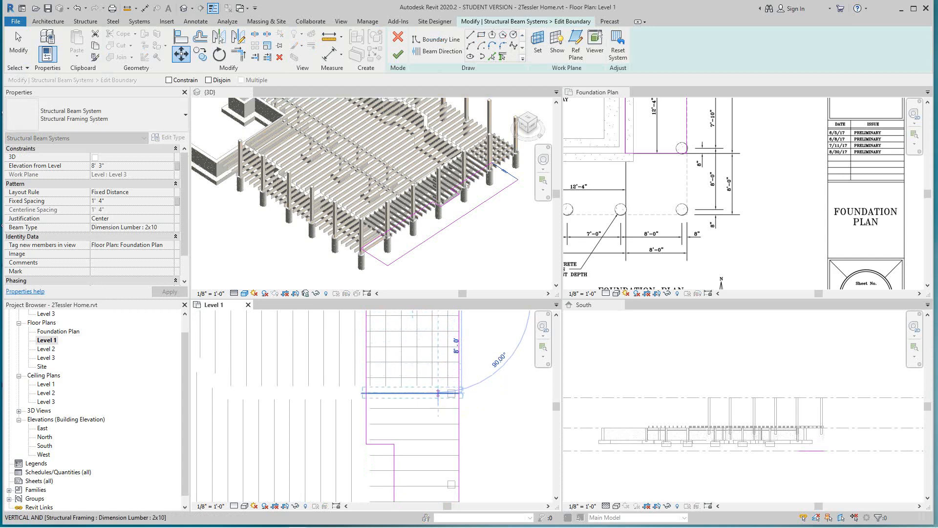
{"action": "scroll", "coordinate": [438, 392], "scroll_direction": "up", "scroll_amount": 5}
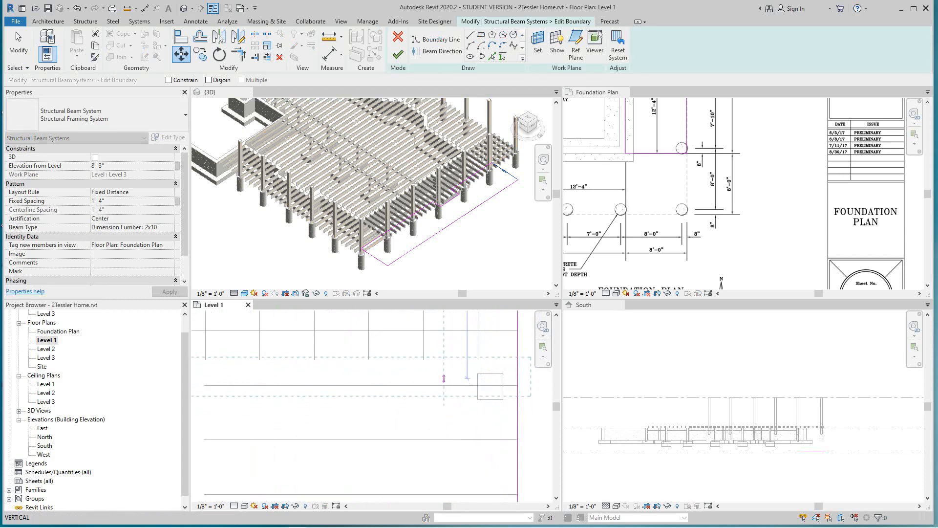
{"action": "left_click", "coordinate": [444, 378]}
{"action": "scroll", "coordinate": [440, 381], "scroll_direction": "down", "scroll_amount": 3}
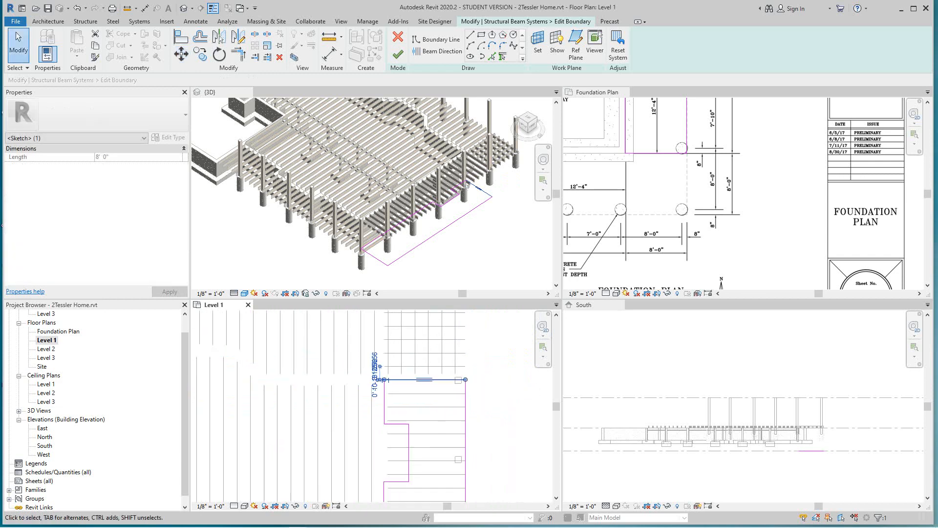
{"action": "scroll", "coordinate": [462, 379], "scroll_direction": "down", "scroll_amount": 3}
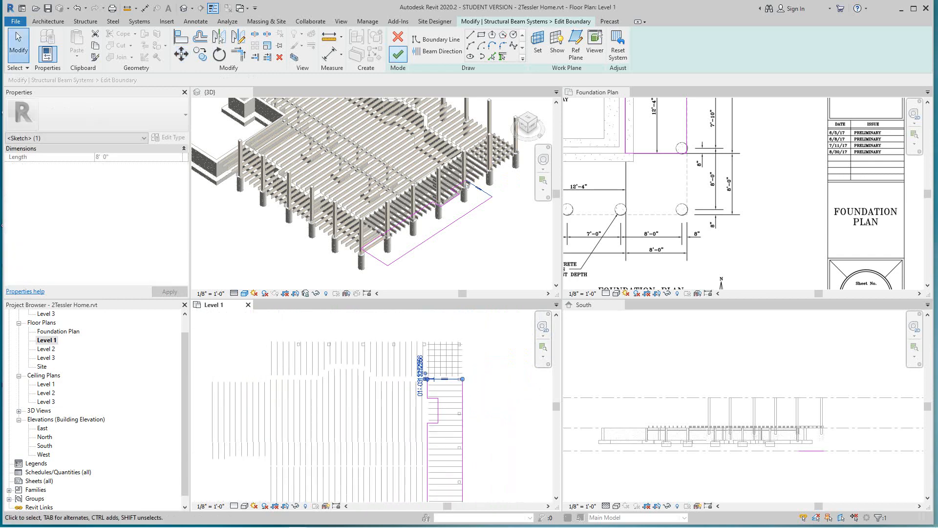
{"action": "left_click", "coordinate": [398, 54]}
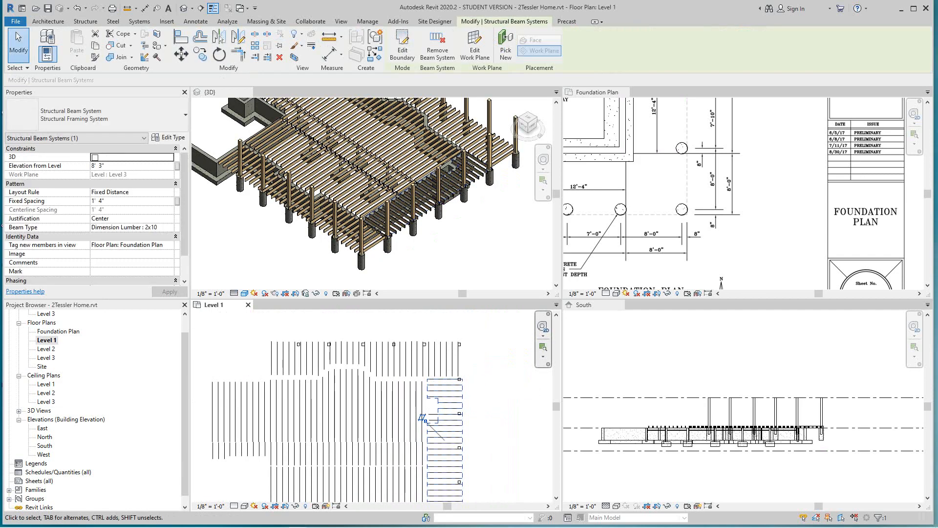
{"action": "left_click", "coordinate": [500, 382]}
- Inspect the revised joist framing at the northeast corner in the Level 1 plan and the whole deck in 3D
{"action": "scroll", "coordinate": [500, 381], "scroll_direction": "down", "scroll_amount": 3}
{"action": "mouse_move", "coordinate": [500, 381]}
{"action": "middle_mouse_down"}
{"action": "mouse_move", "coordinate": [496, 360]}
{"action": "mouse_move", "coordinate": [481, 366]}
{"action": "middle_mouse_up"}
{"action": "scroll", "coordinate": [495, 361], "scroll_direction": "up", "scroll_amount": 3}
{"action": "scroll", "coordinate": [495, 361], "scroll_direction": "down", "scroll_amount": 2}
{"action": "scroll", "coordinate": [355, 184], "scroll_direction": "down", "scroll_amount": 4}
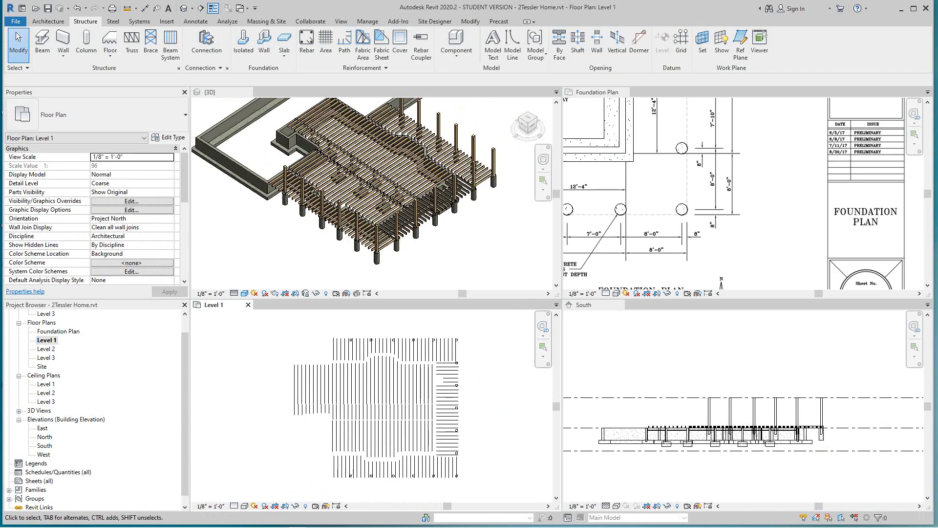
{"action": "scroll", "coordinate": [356, 184], "scroll_direction": "up", "scroll_amount": 3}
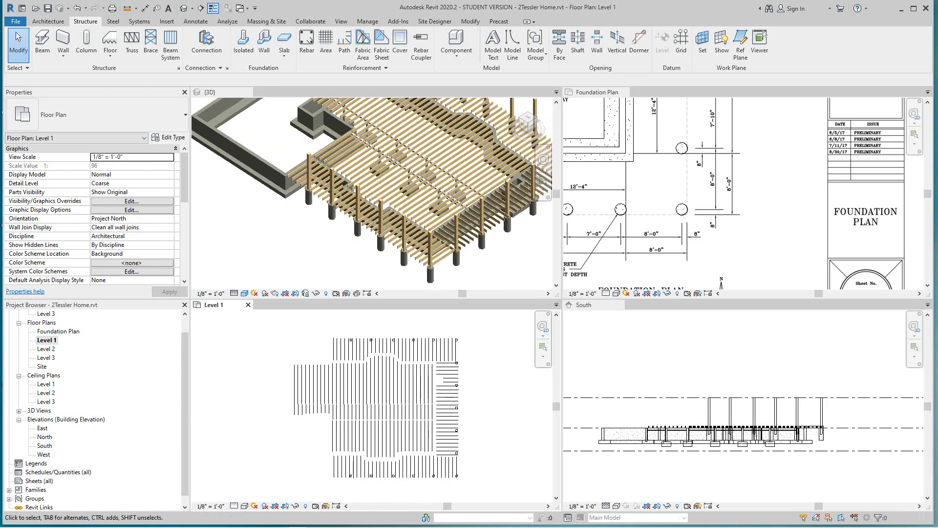
{"action": "left_click", "coordinate": [345, 193]}
{"action": "scroll", "coordinate": [373, 206], "scroll_direction": "down", "scroll_amount": 2}
{"action": "middle_click_drag", "start_coordinate": [382, 208], "coordinate": [374, 225]}
{"action": "scroll", "coordinate": [395, 219], "scroll_direction": "up", "scroll_amount": 6}
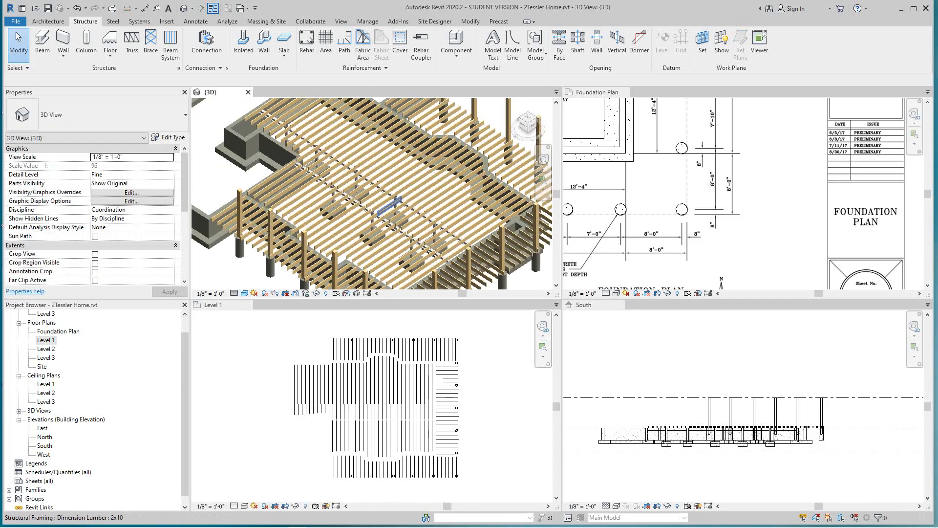
{"action": "scroll", "coordinate": [350, 203], "scroll_direction": "down", "scroll_amount": 6}
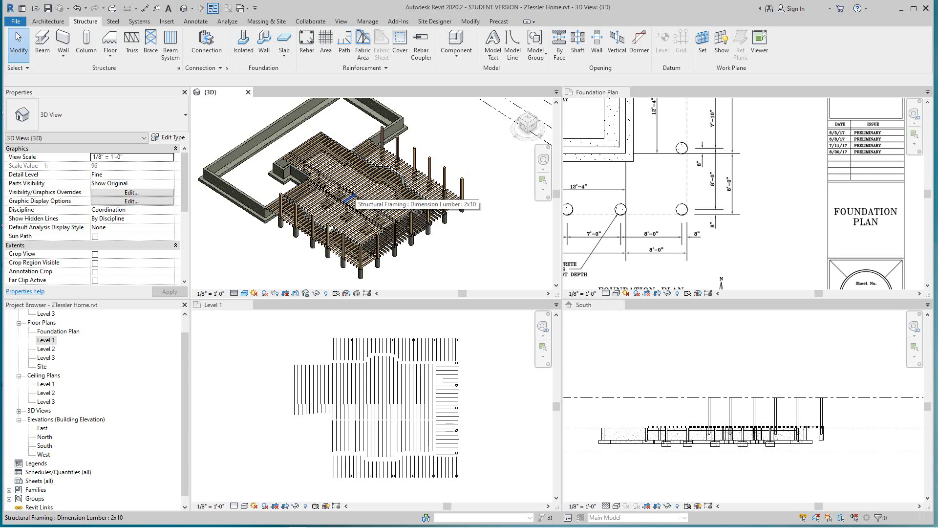
{"action": "scroll", "coordinate": [424, 229], "scroll_direction": "down", "scroll_amount": 1}
- Review the full Level 1 joist layout and activate the Foundation Plan view to see the underlying drawing
{"action": "scroll", "coordinate": [464, 414], "scroll_direction": "up", "scroll_amount": 4}
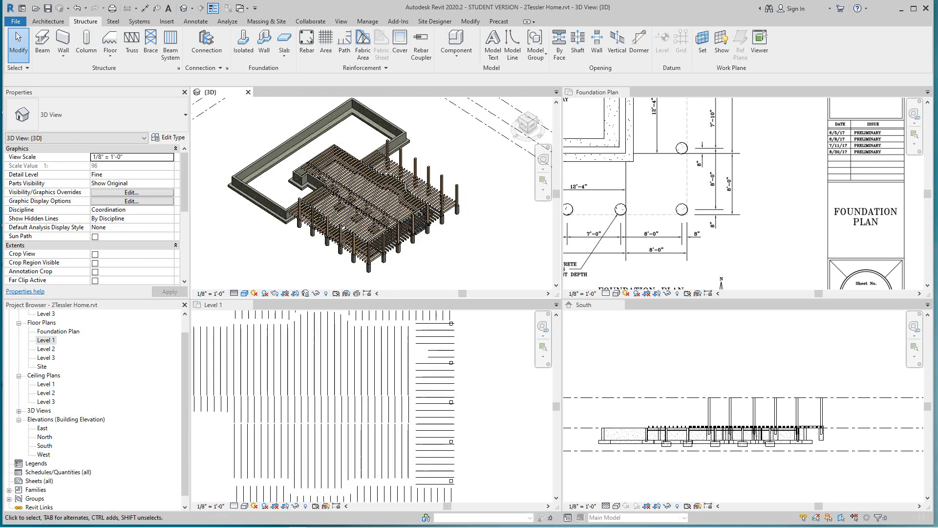
{"action": "scroll", "coordinate": [463, 410], "scroll_direction": "down", "scroll_amount": 3}
{"action": "right_click", "coordinate": [473, 394]}
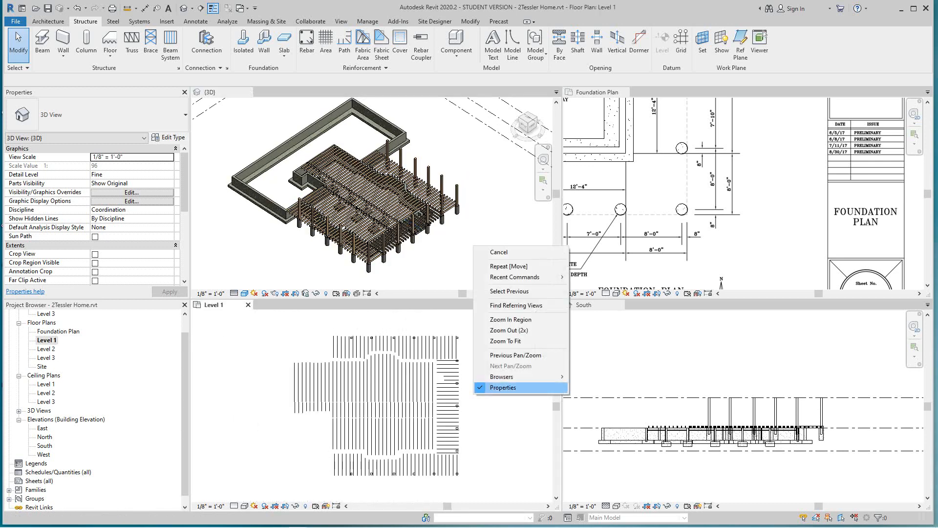
{"action": "key", "text": "Escape"}
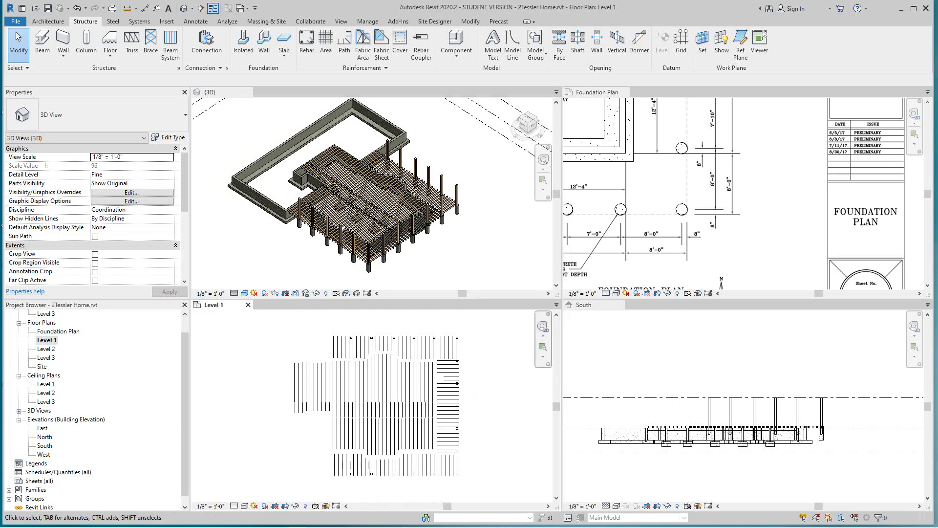
{"action": "scroll", "coordinate": [473, 437], "scroll_direction": "down", "scroll_amount": 1}
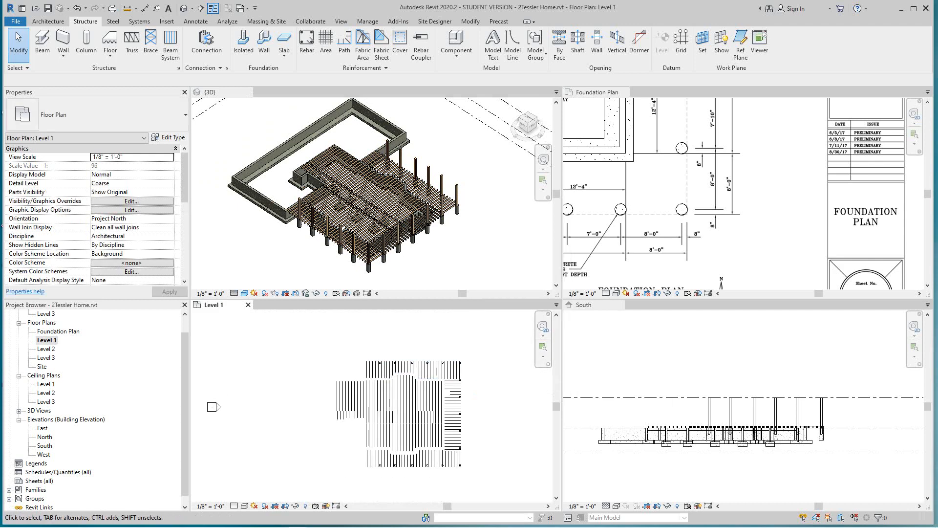
{"action": "scroll", "coordinate": [672, 226], "scroll_direction": "down", "scroll_amount": 3}
{"action": "left_click", "coordinate": [672, 226]}
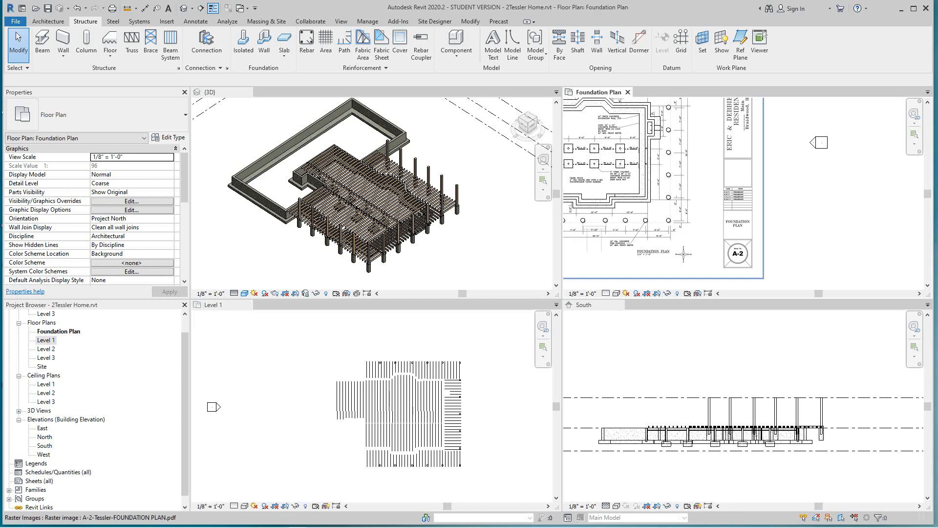
- Review the Foundation Plan and 3D views, and examine the level lines and elevations in the South elevation
{"action": "scroll", "coordinate": [517, 224], "scroll_direction": "down", "scroll_amount": 3}
{"action": "scroll", "coordinate": [608, 177], "scroll_direction": "down", "scroll_amount": 1}
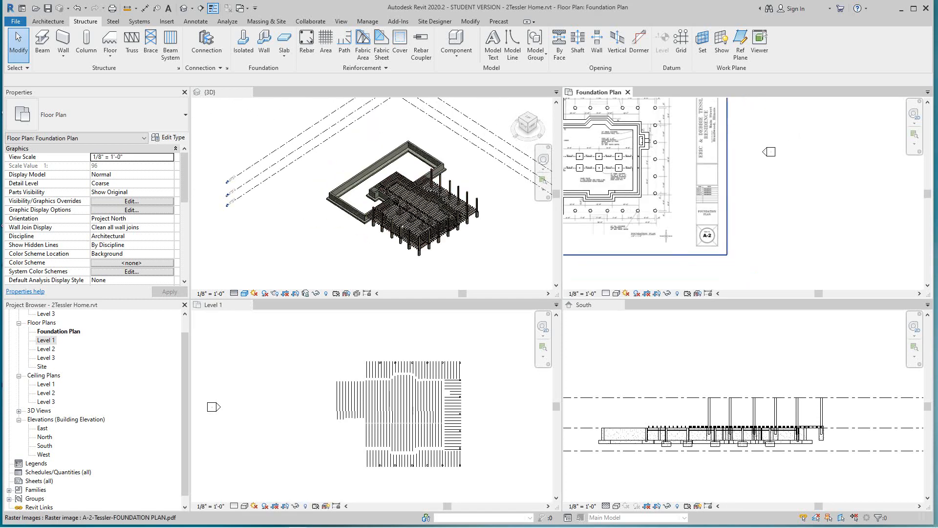
{"action": "scroll", "coordinate": [867, 417], "scroll_direction": "down", "scroll_amount": 4}
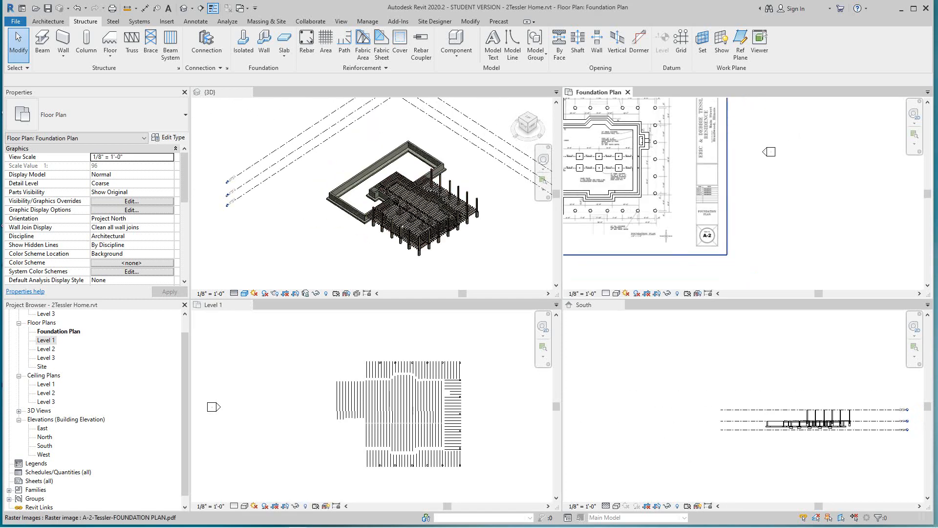
{"action": "middle_click", "coordinate": [867, 417]}
{"action": "middle_click_drag", "start_coordinate": [866, 417], "coordinate": [779, 412]}
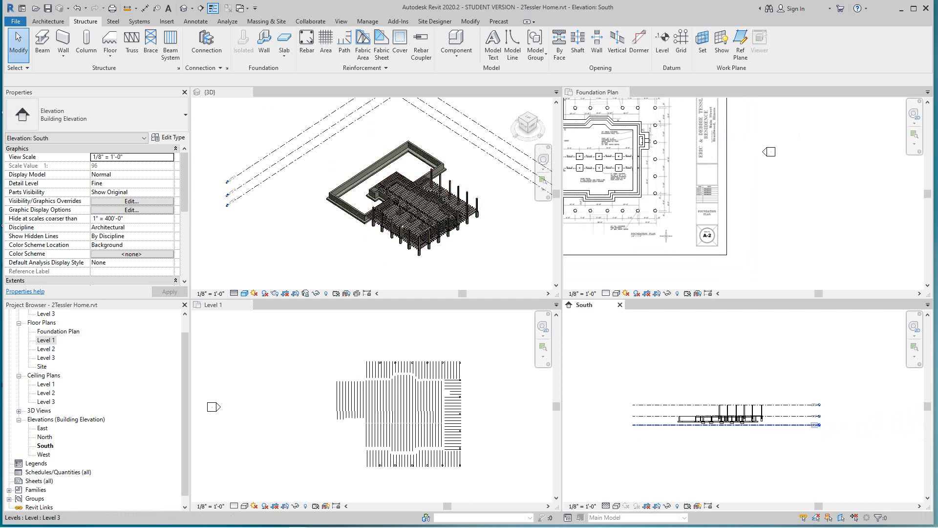
{"action": "scroll", "coordinate": [772, 405], "scroll_direction": "up", "scroll_amount": 2}
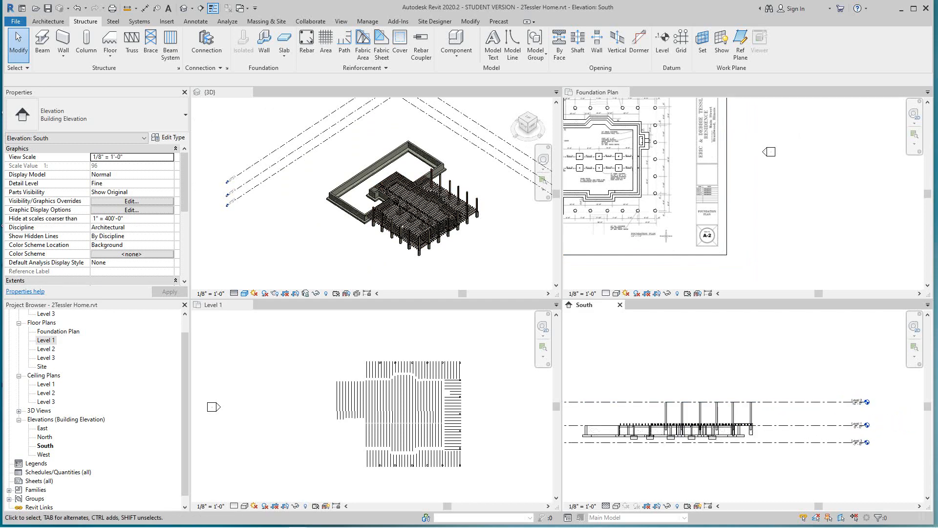
{"action": "scroll", "coordinate": [806, 404], "scroll_direction": "up", "scroll_amount": 2}
{"action": "middle_click_drag", "start_coordinate": [807, 404], "coordinate": [711, 396]}
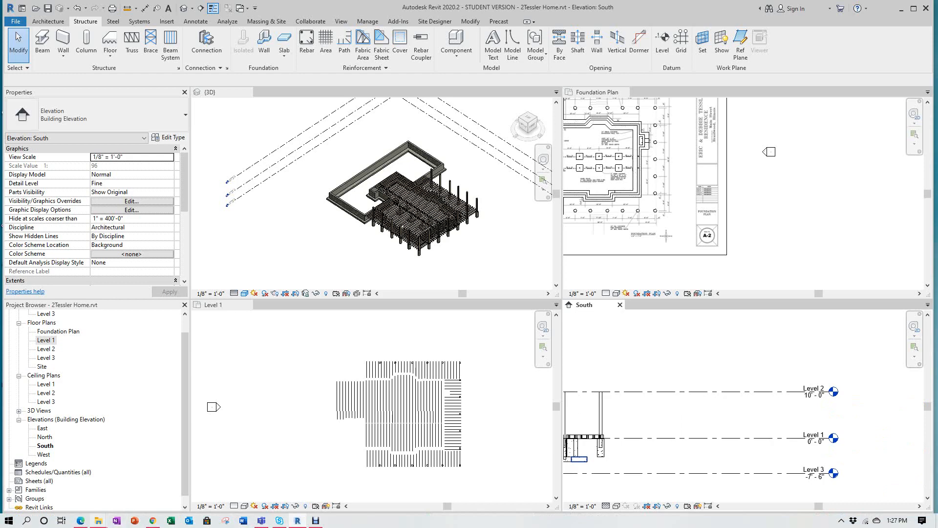
- Switch to the browser's A-8 Sections PDF and examine the building section's floor, wall and foundation heights
{"action": "left_click", "coordinate": [80, 520]}
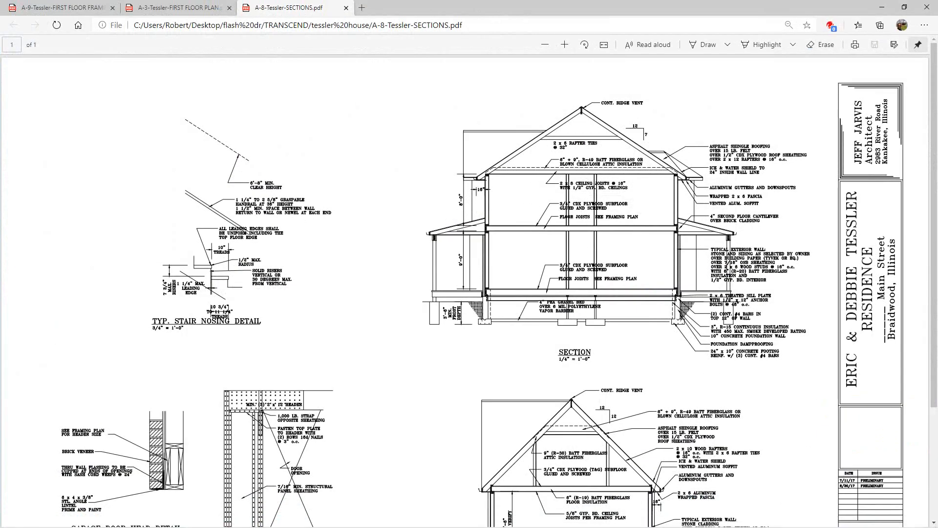
{"action": "scroll", "coordinate": [464, 291], "scroll_direction": "down", "scroll_amount": 3}
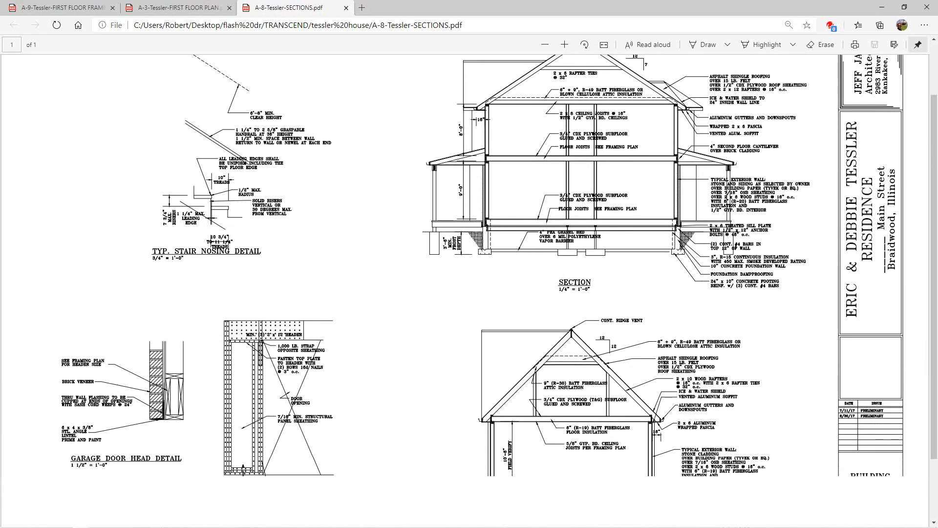
{"action": "scroll", "coordinate": [464, 291], "scroll_direction": "up", "scroll_amount": 3}
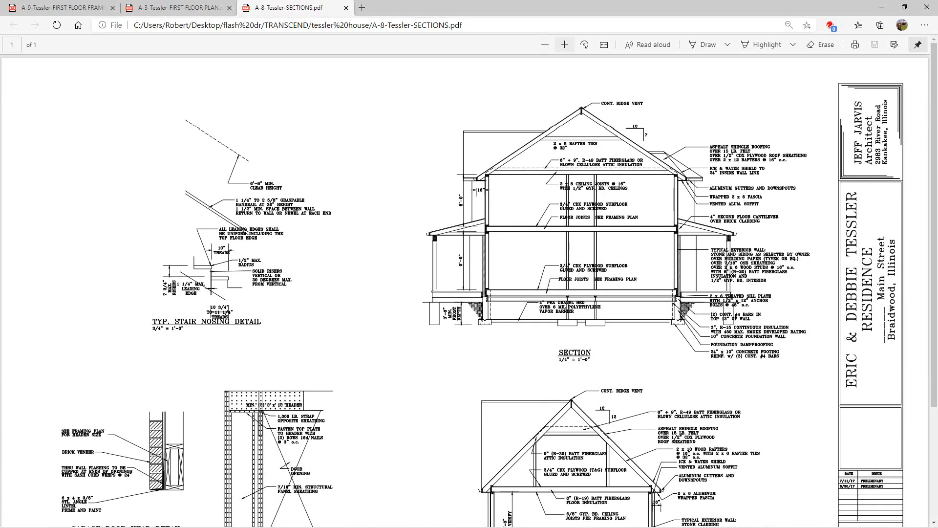
{"action": "key", "text": "ctrl+plus"}
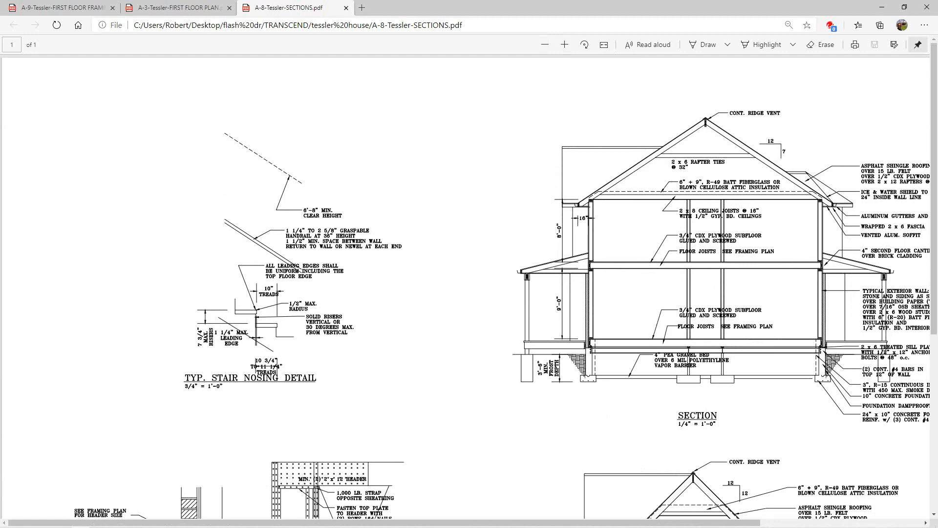
{"action": "scroll", "coordinate": [469, 281], "scroll_direction": "down", "scroll_amount": 4}
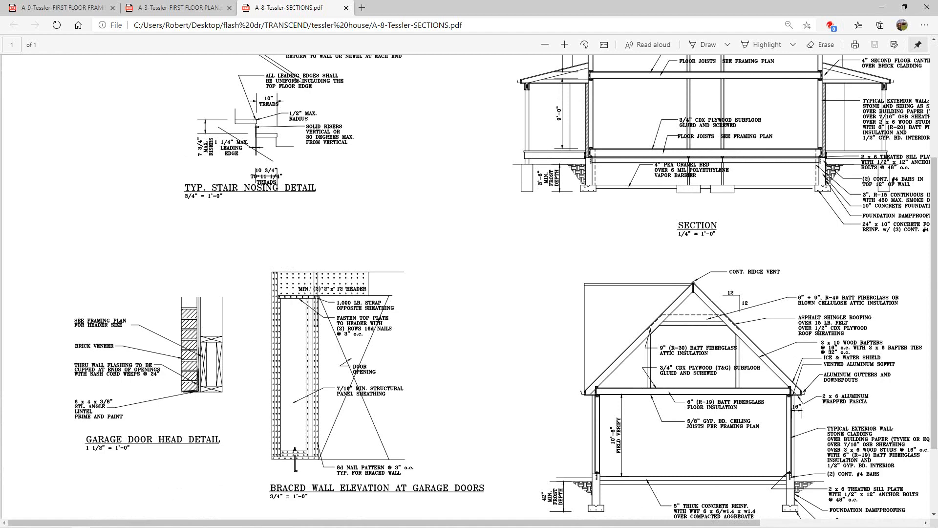
{"action": "scroll", "coordinate": [469, 286], "scroll_direction": "up", "scroll_amount": 3}
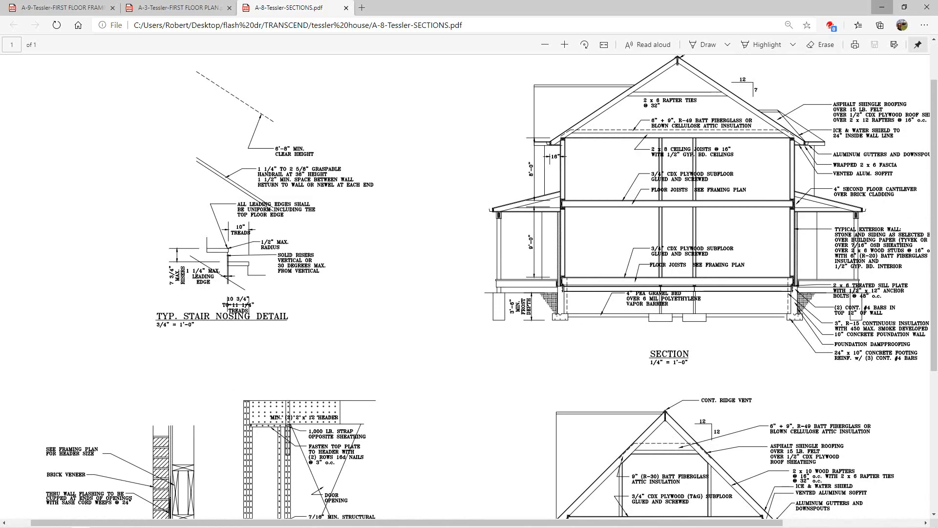
- Return to Revit and examine the deck joists against the level lines in the South elevation and the Foundation Plan drawing
{"action": "left_click", "coordinate": [882, 7]}
{"action": "scroll", "coordinate": [655, 443], "scroll_direction": "down", "scroll_amount": 2}
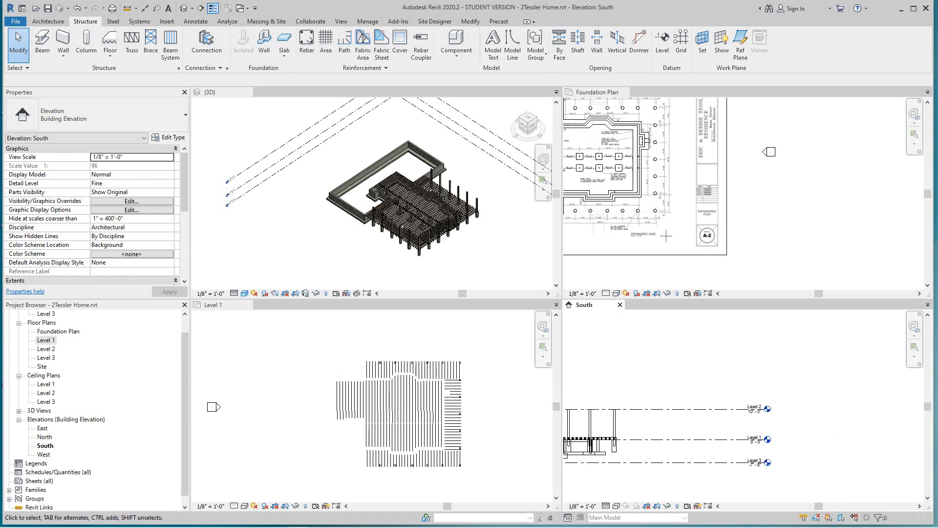
{"action": "scroll", "coordinate": [676, 423], "scroll_direction": "up", "scroll_amount": 2}
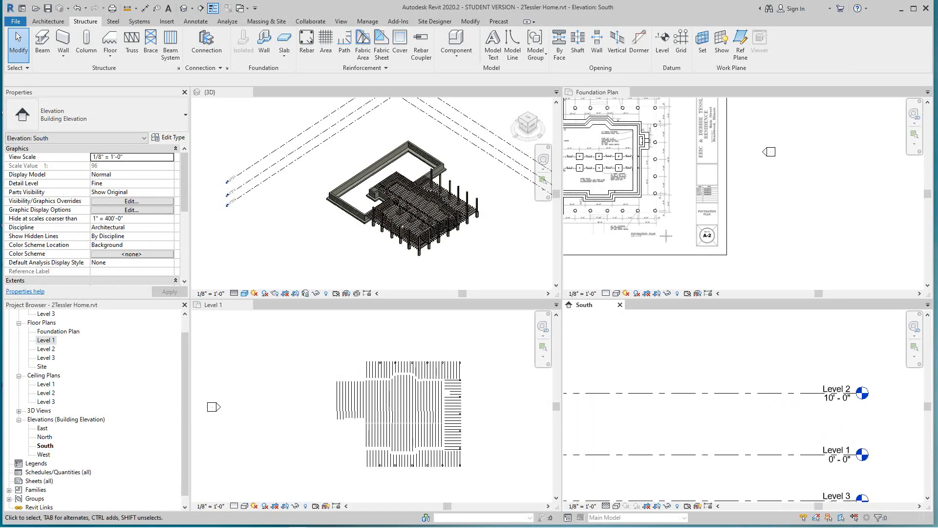
{"action": "scroll", "coordinate": [689, 427], "scroll_direction": "up", "scroll_amount": 3}
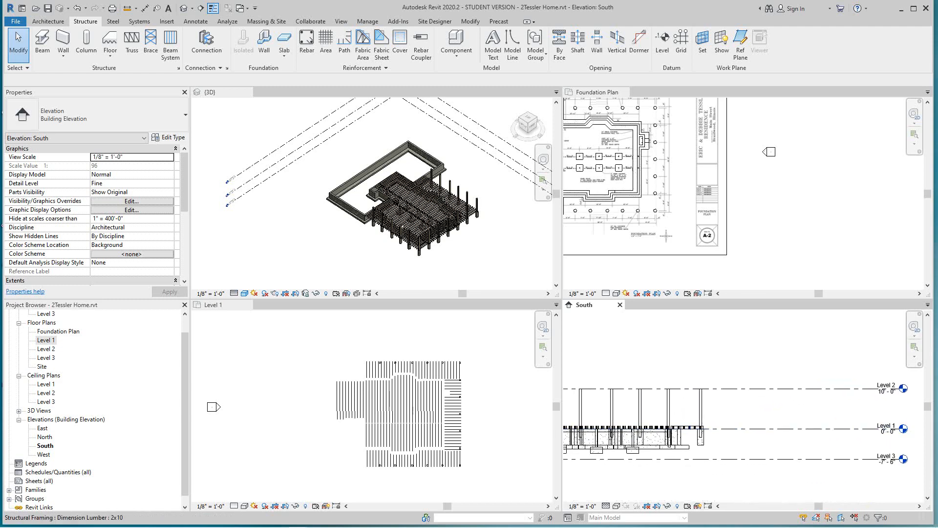
{"action": "scroll", "coordinate": [646, 391], "scroll_direction": "down", "scroll_amount": 3}
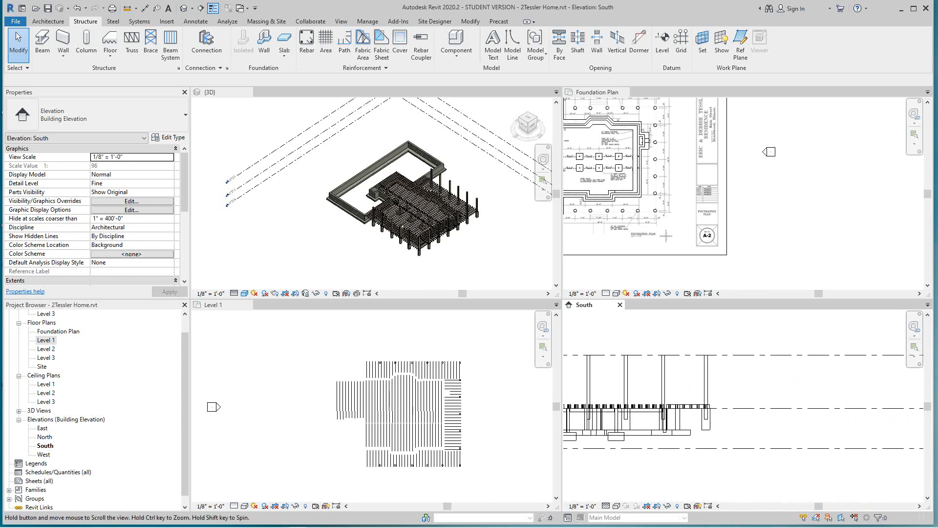
{"action": "scroll", "coordinate": [636, 381], "scroll_direction": "down", "scroll_amount": 2}
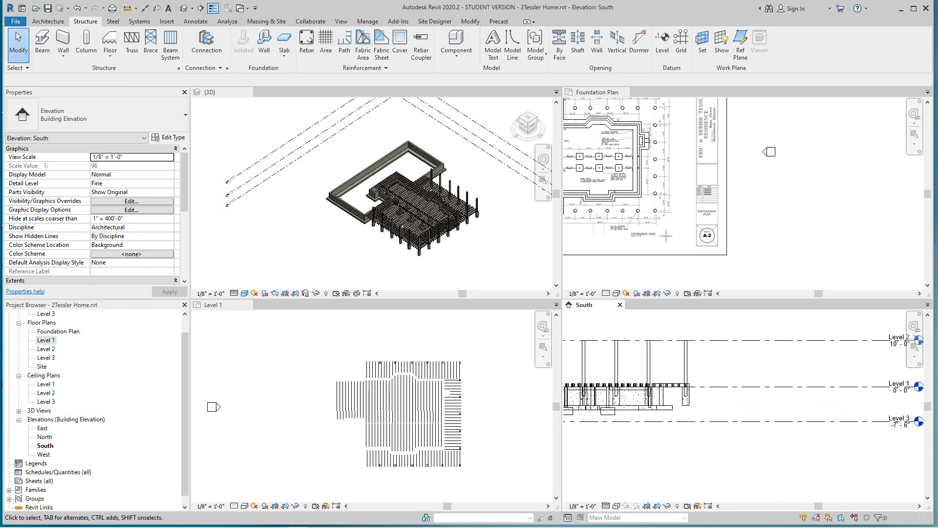
{"action": "scroll", "coordinate": [645, 176], "scroll_direction": "down", "scroll_amount": 2}
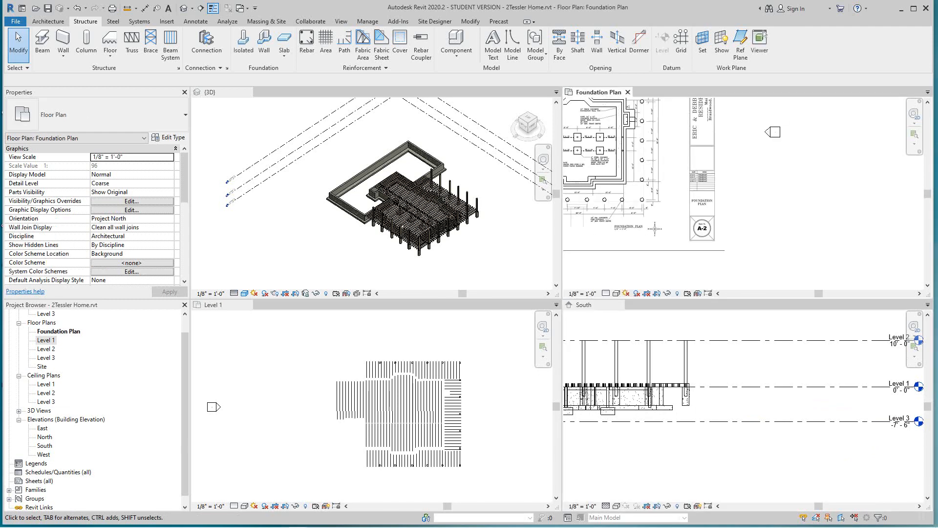
{"action": "scroll", "coordinate": [659, 186], "scroll_direction": "up", "scroll_amount": 5}
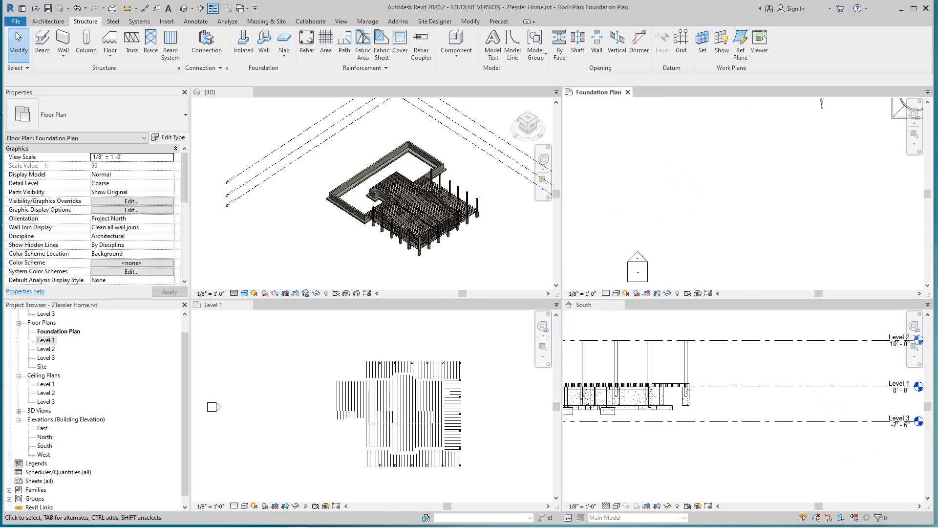
{"action": "scroll", "coordinate": [743, 190], "scroll_direction": "down", "scroll_amount": 4}
{"action": "scroll", "coordinate": [635, 371], "scroll_direction": "up", "scroll_amount": 2}
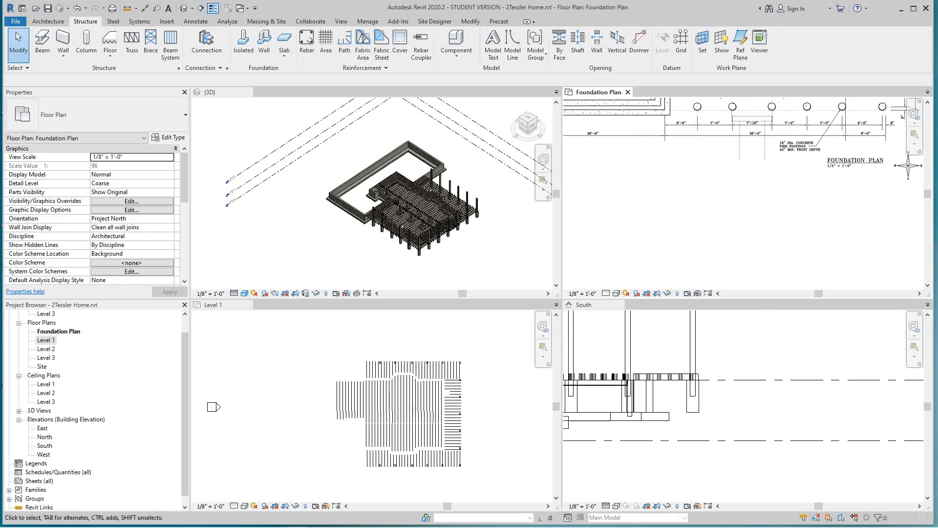
{"action": "scroll", "coordinate": [635, 381], "scroll_direction": "down", "scroll_amount": 3}
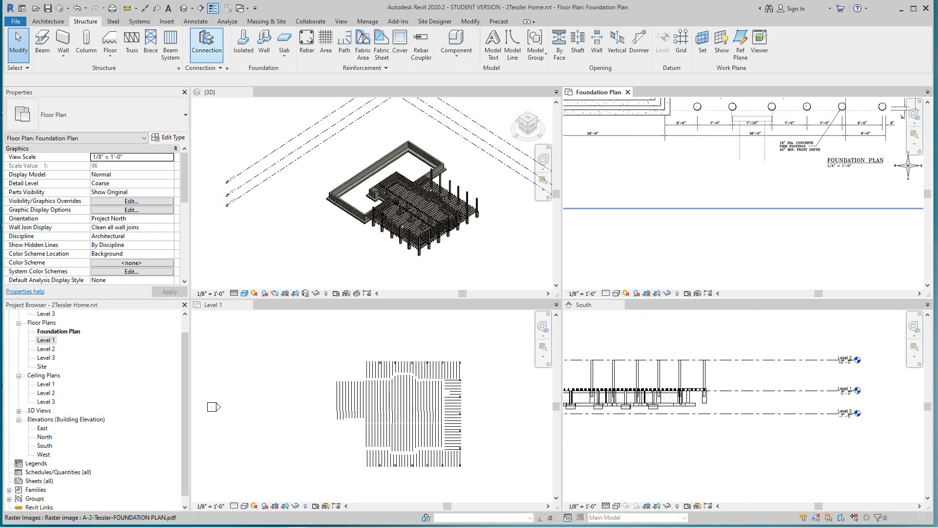
- Draw a new level in the South elevation at 0' 9", along the top of the floor joists, ending just beyond the Level 1 head
{"action": "left_click", "coordinate": [583, 305]}
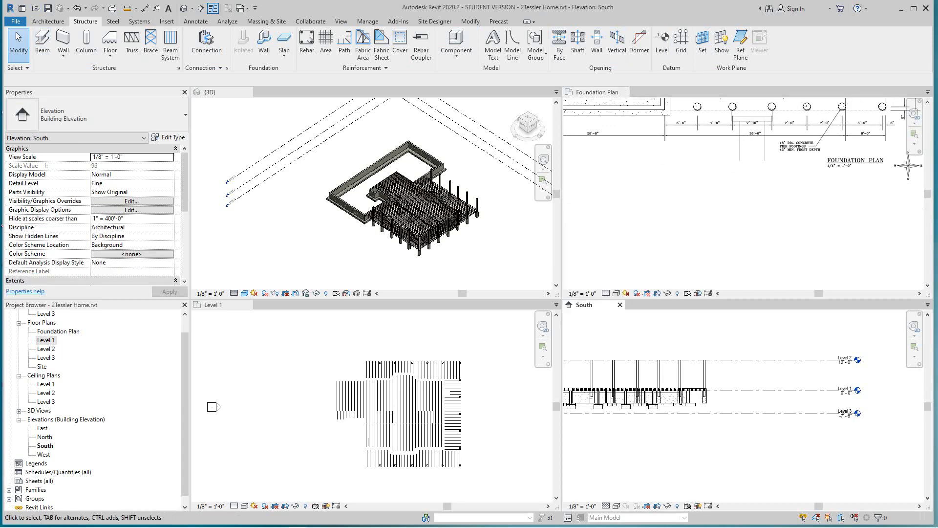
{"action": "left_click", "coordinate": [662, 42]}
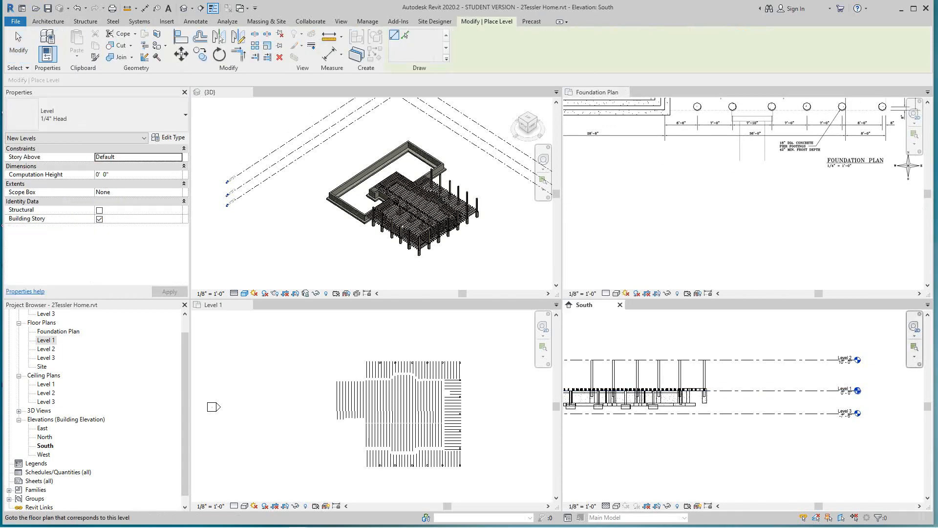
{"action": "scroll", "coordinate": [849, 375], "scroll_direction": "up", "scroll_amount": 1}
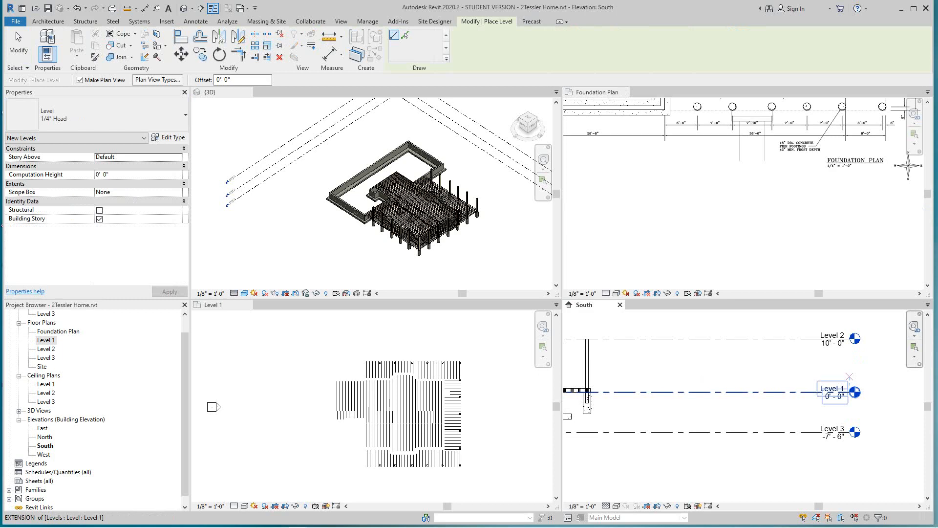
{"action": "scroll", "coordinate": [849, 375], "scroll_direction": "up", "scroll_amount": 1}
{"action": "scroll", "coordinate": [673, 388], "scroll_direction": "down", "scroll_amount": 1}
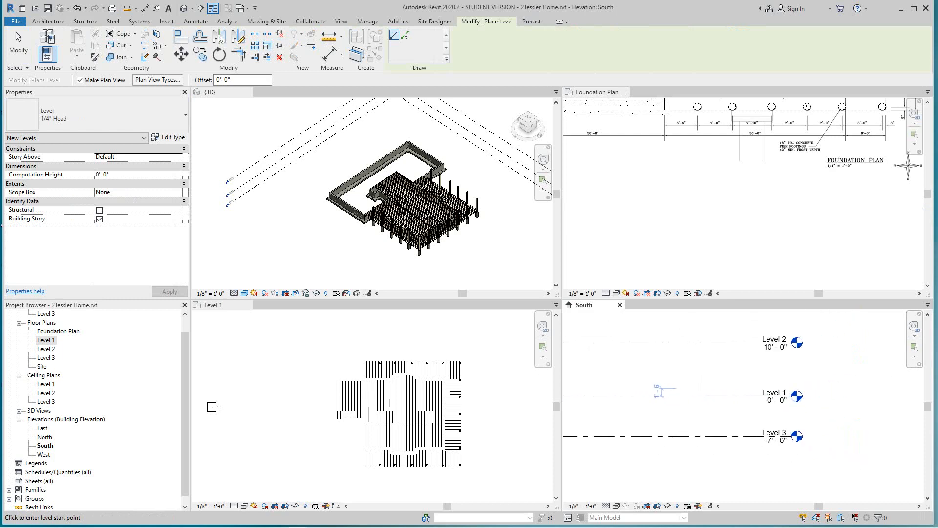
{"action": "middle_click_drag", "start_coordinate": [712, 387], "coordinate": [886, 387]}
{"action": "scroll", "coordinate": [738, 388], "scroll_direction": "up", "scroll_amount": 2}
{"action": "scroll", "coordinate": [707, 394], "scroll_direction": "up", "scroll_amount": 2}
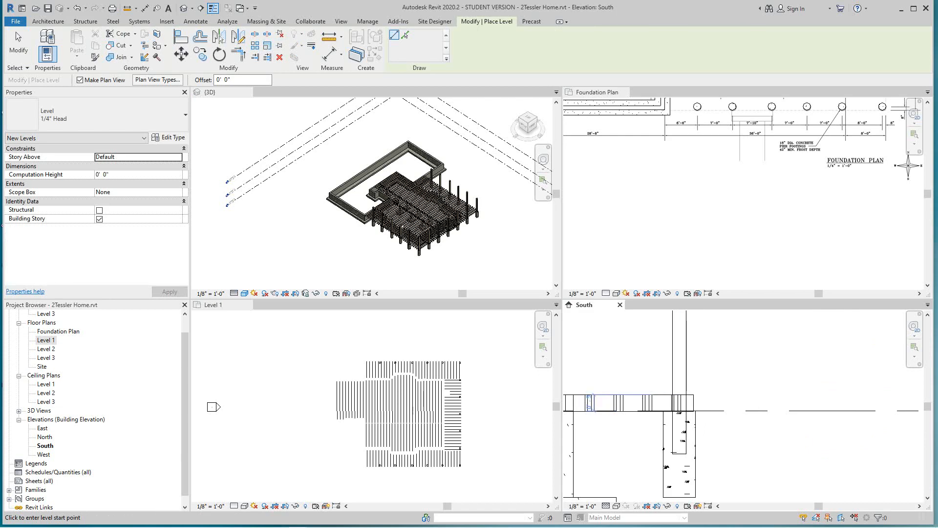
{"action": "left_click", "coordinate": [651, 394]}
{"action": "scroll", "coordinate": [781, 393], "scroll_direction": "down", "scroll_amount": 3}
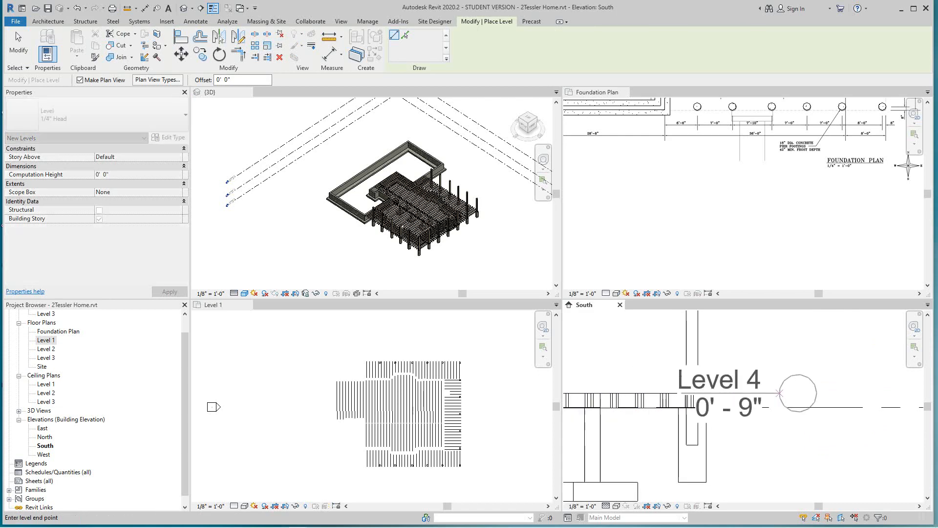
{"action": "middle_click_drag", "start_coordinate": [781, 392], "coordinate": [657, 392]}
{"action": "mouse_move", "coordinate": [733, 391]}
{"action": "middle_mouse_down"}
{"action": "mouse_move", "coordinate": [896, 392]}
{"action": "mouse_move", "coordinate": [733, 404]}
{"action": "middle_mouse_up"}
{"action": "middle_click_drag", "start_coordinate": [826, 405], "coordinate": [800, 405]}
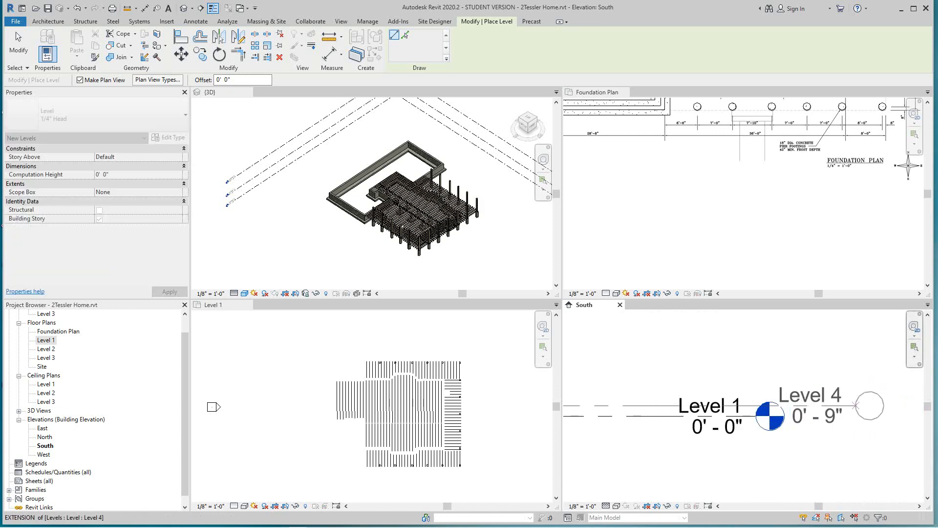
{"action": "left_click", "coordinate": [855, 405]}
{"action": "key", "text": "Escape"}
{"action": "key", "text": "Escape"}
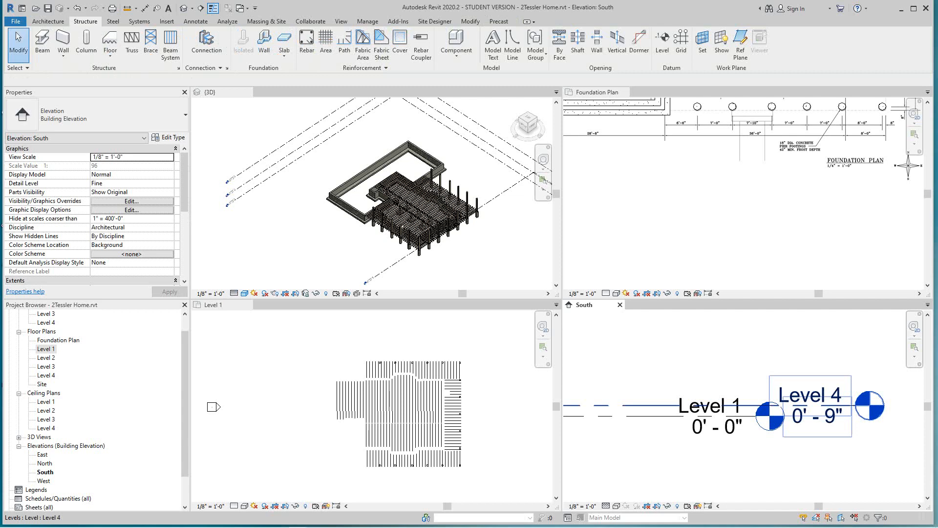
- Rename the new 0' 9" level as FINISHED FLOOR and rename its corresponding views to match
{"action": "left_click", "coordinate": [826, 406]}
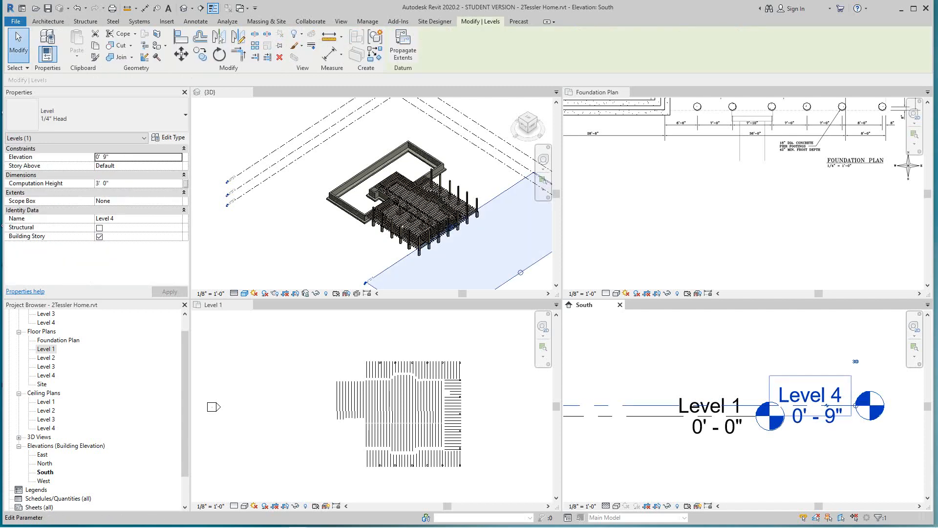
{"action": "key", "text": "Escape"}
{"action": "scroll", "coordinate": [806, 393], "scroll_direction": "up", "scroll_amount": 3}
{"action": "left_click", "coordinate": [806, 394]}
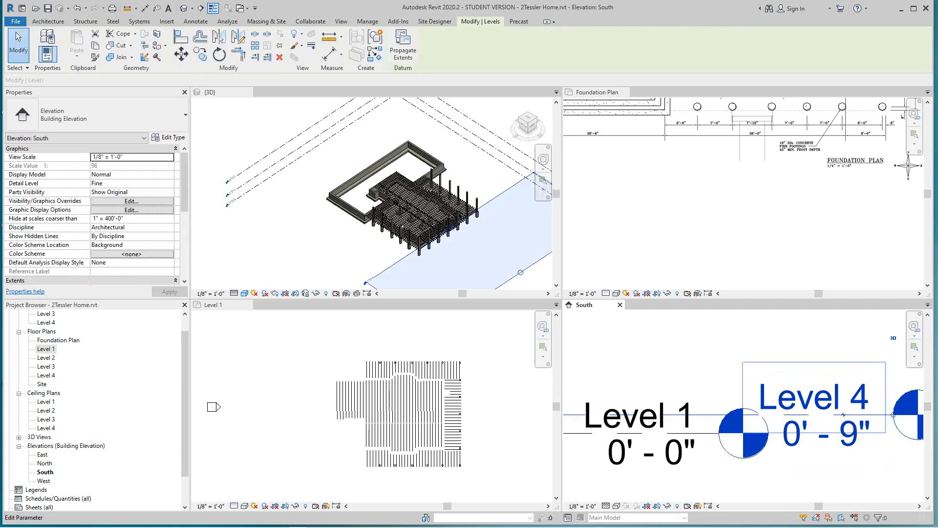
{"action": "left_click", "coordinate": [840, 411]}
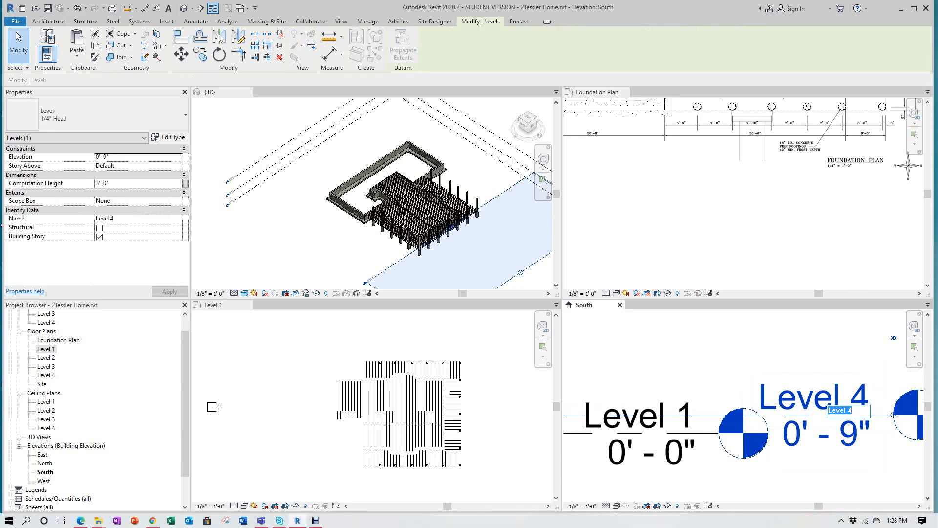
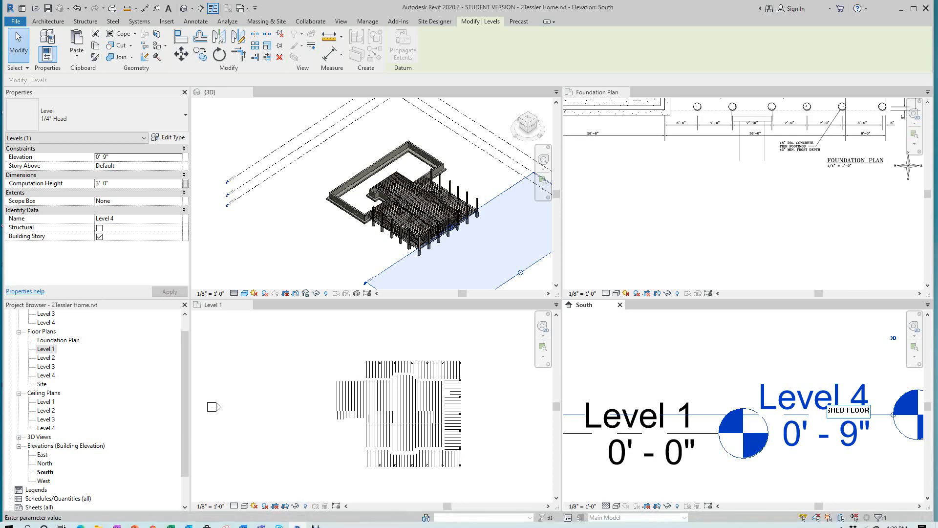
{"action": "key", "text": "Return"}
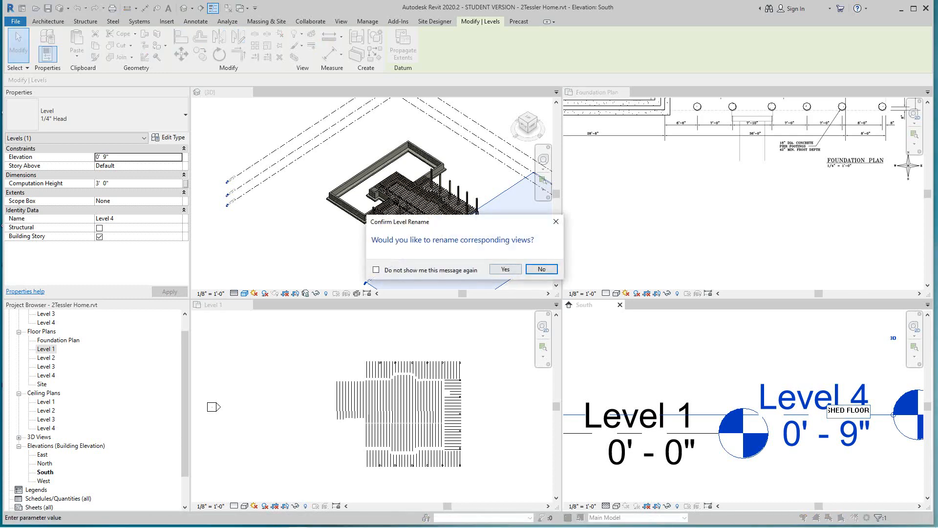
{"action": "key", "text": "Return"}
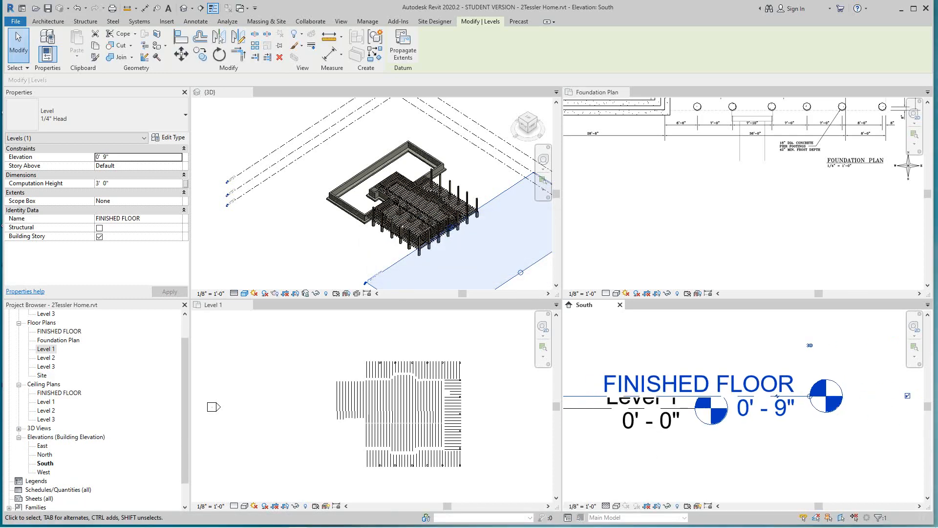
{"action": "scroll", "coordinate": [618, 359], "scroll_direction": "down", "scroll_amount": 2}
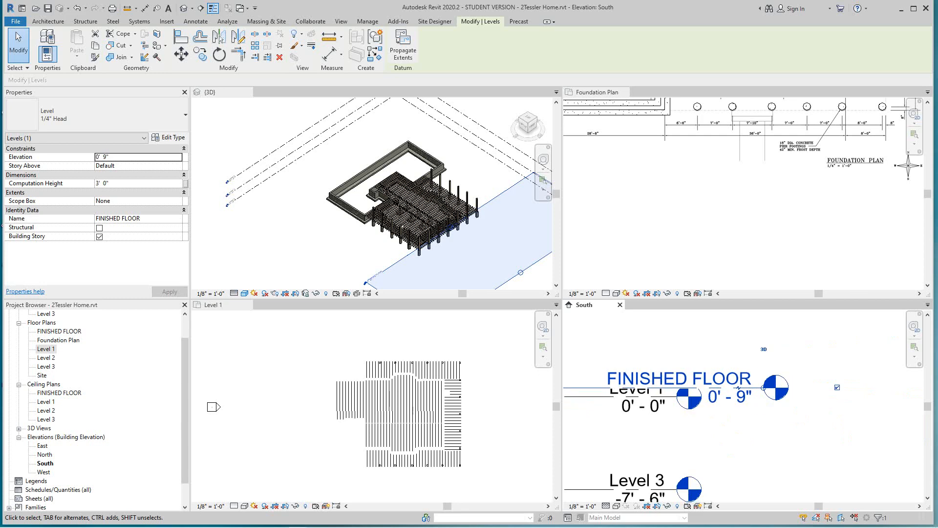
- Set the elevation of Level 2 in the South elevation to 9' 9"
{"action": "scroll", "coordinate": [739, 387], "scroll_direction": "down", "scroll_amount": 2}
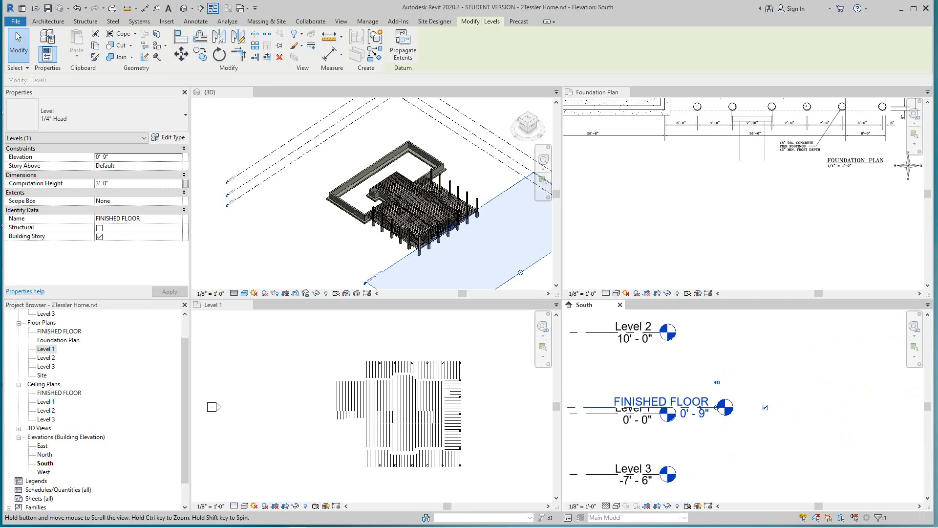
{"action": "middle_click_drag", "start_coordinate": [739, 388], "coordinate": [830, 388]}
{"action": "scroll", "coordinate": [854, 393], "scroll_direction": "up", "scroll_amount": 1}
{"action": "scroll", "coordinate": [852, 393], "scroll_direction": "up", "scroll_amount": 3}
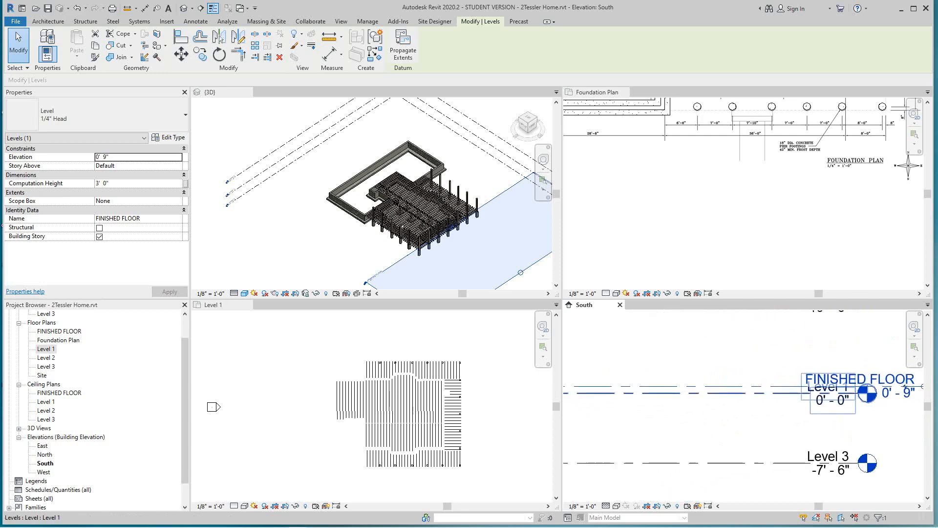
{"action": "scroll", "coordinate": [850, 394], "scroll_direction": "down", "scroll_amount": 4}
{"action": "scroll", "coordinate": [702, 419], "scroll_direction": "down", "scroll_amount": 2}
{"action": "middle_click_drag", "start_coordinate": [703, 419], "coordinate": [723, 395]}
{"action": "scroll", "coordinate": [770, 384], "scroll_direction": "up", "scroll_amount": 2}
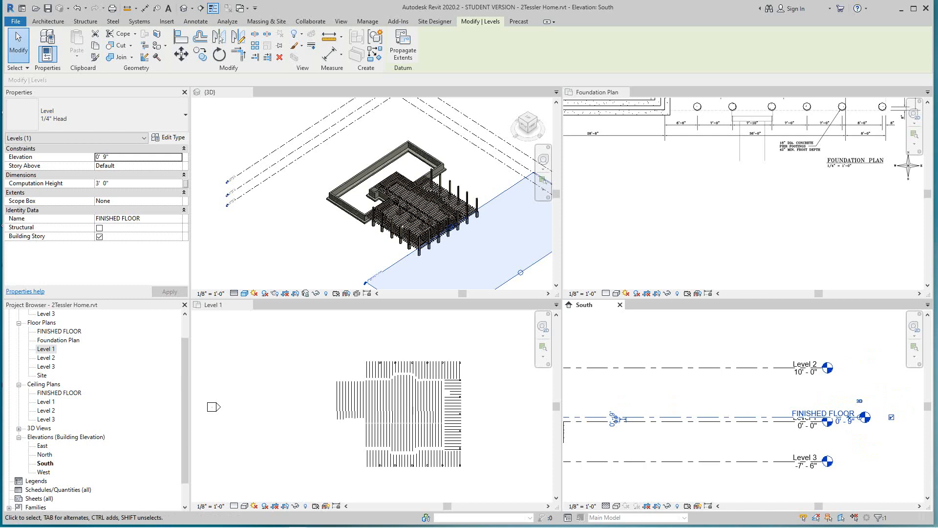
{"action": "scroll", "coordinate": [744, 377], "scroll_direction": "up", "scroll_amount": 1}
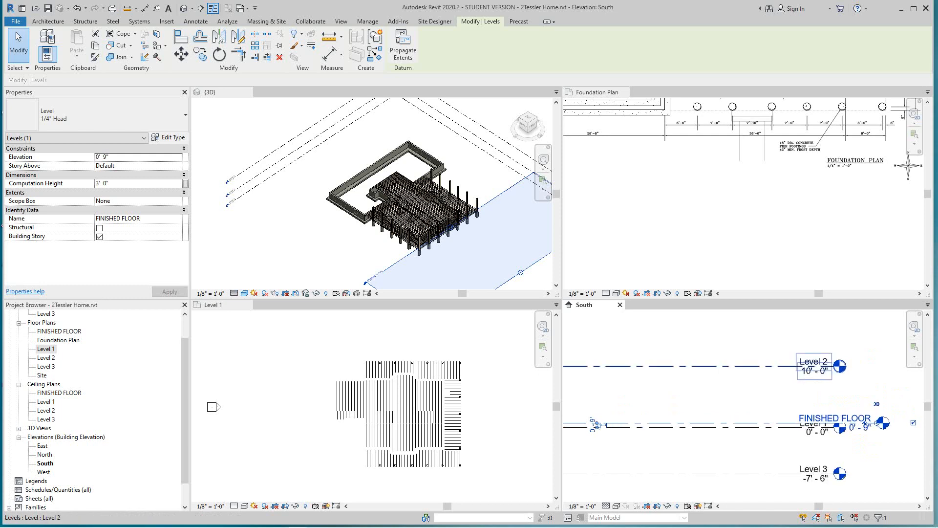
{"action": "left_click", "coordinate": [813, 367]}
{"action": "left_click", "coordinate": [815, 371]}
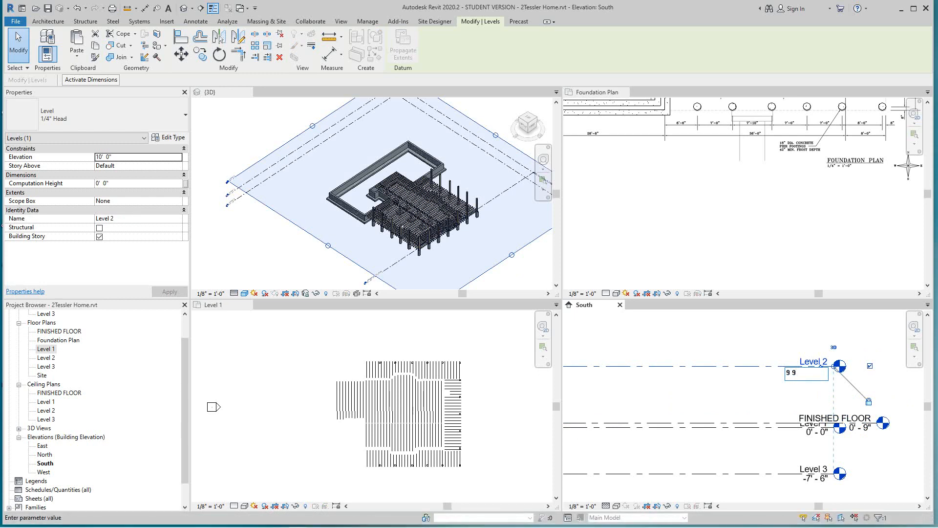
{"action": "key", "text": "Return"}
{"action": "key", "text": "Escape"}
{"action": "key", "text": "Escape"}
{"action": "scroll", "coordinate": [838, 406], "scroll_direction": "down", "scroll_amount": 6}
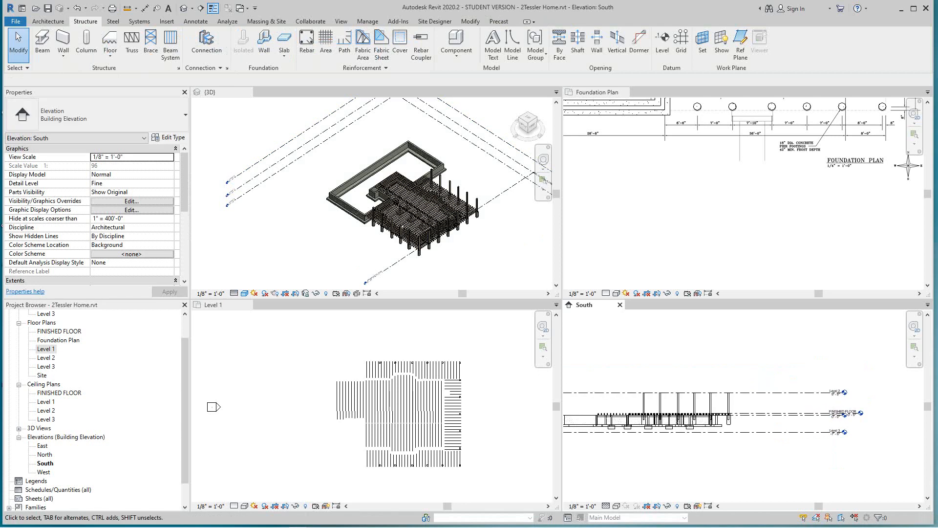
{"action": "scroll", "coordinate": [838, 405], "scroll_direction": "down", "scroll_amount": 3}
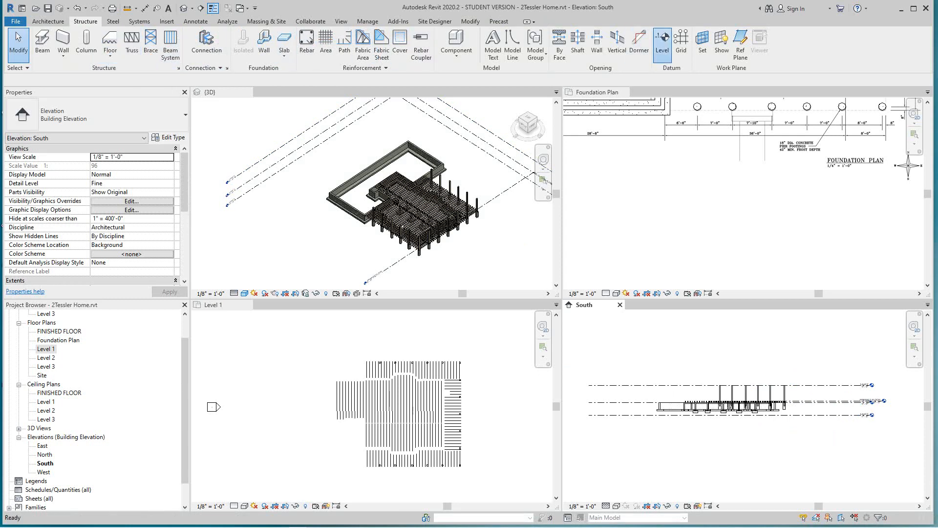
{"action": "left_click", "coordinate": [662, 43]}
{"action": "scroll", "coordinate": [871, 379], "scroll_direction": "up", "scroll_amount": 2}
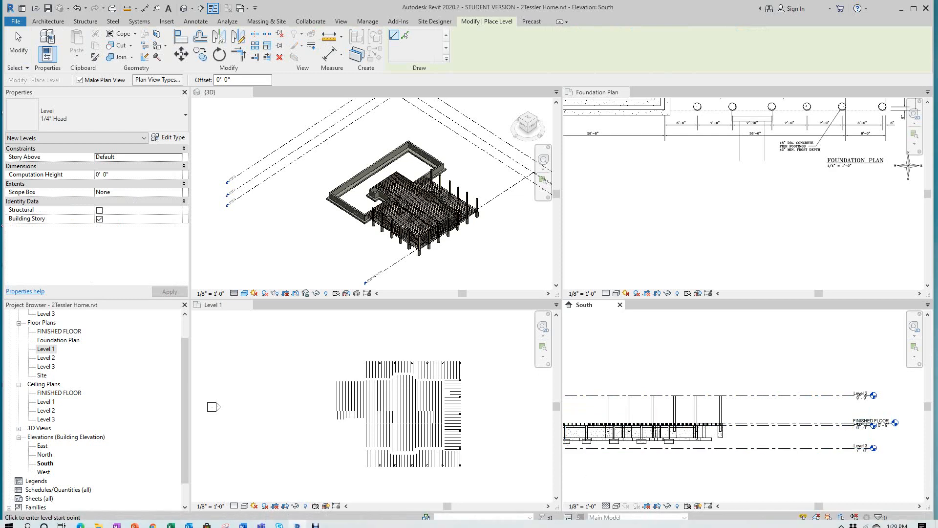
{"action": "scroll", "coordinate": [858, 341], "scroll_direction": "up", "scroll_amount": 1}
{"action": "scroll", "coordinate": [871, 375], "scroll_direction": "up", "scroll_amount": 2}
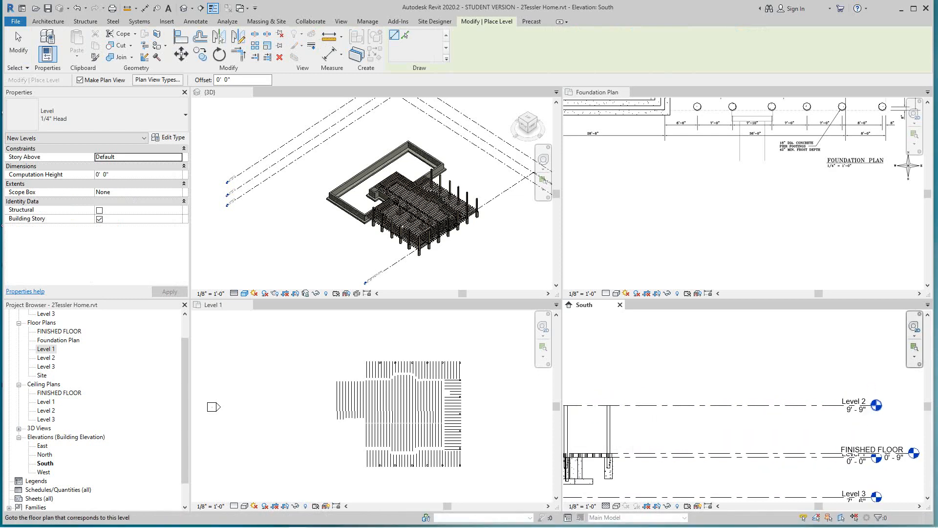
{"action": "key", "text": "Escape"}
{"action": "key", "text": "Escape"}
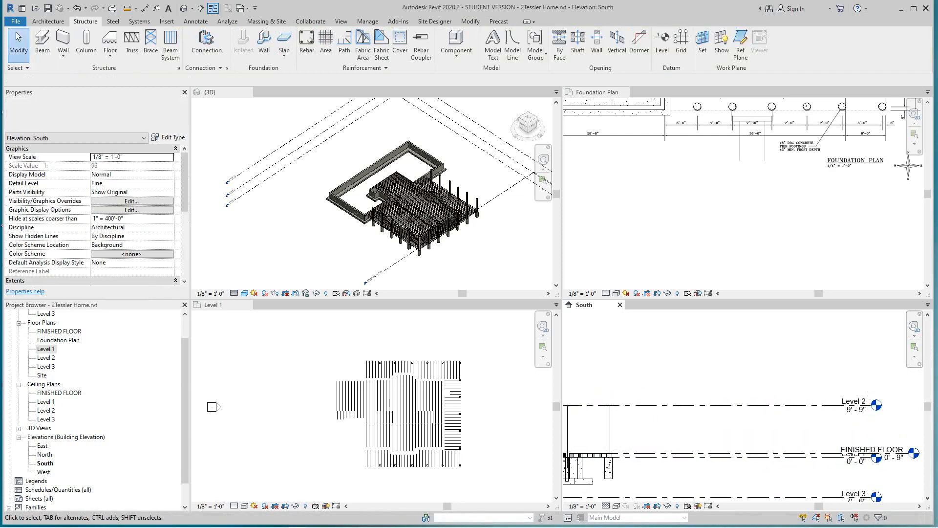
{"action": "left_click", "coordinate": [856, 405]}
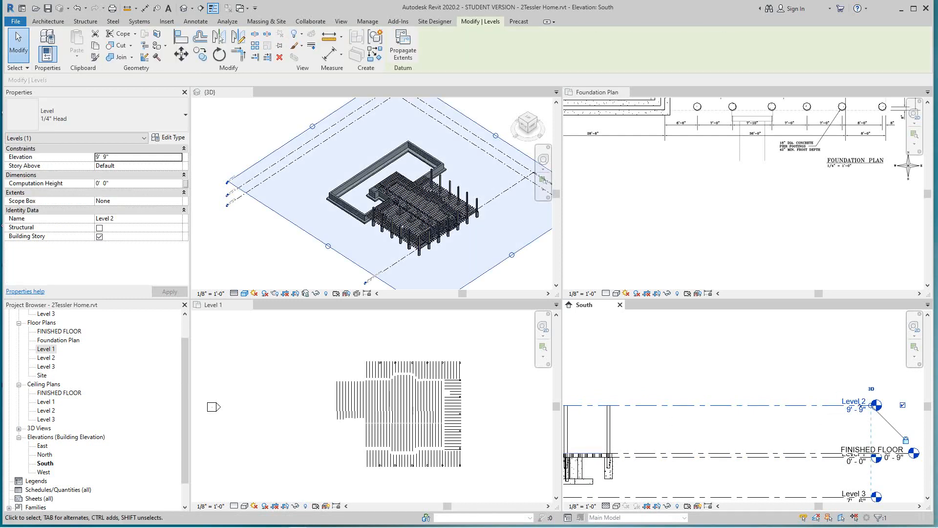
{"action": "key", "text": "Escape"}
- Draw a new level above Level 2 in the South elevation at about 20' 5", aligned with both ends of the existing level lines
{"action": "scroll", "coordinate": [762, 420], "scroll_direction": "down", "scroll_amount": 1}
{"action": "middle_click_drag", "start_coordinate": [762, 420], "coordinate": [806, 408]}
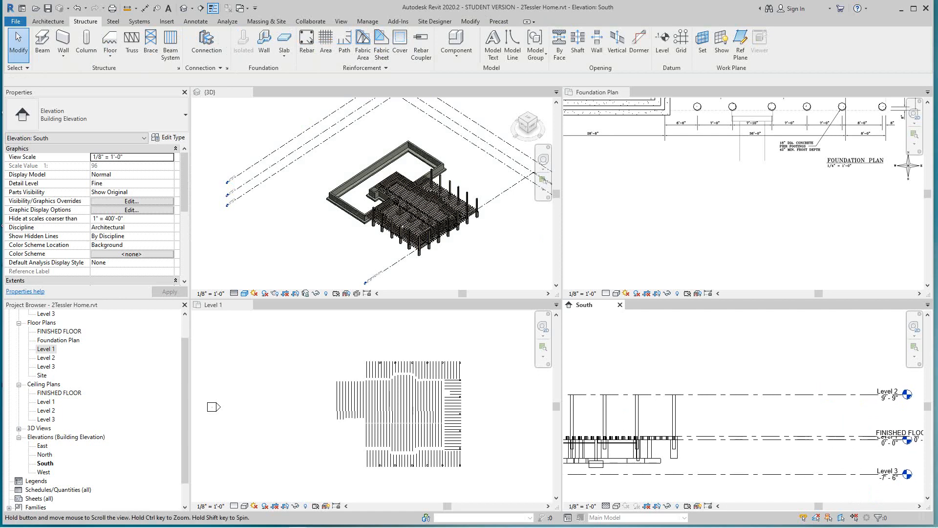
{"action": "scroll", "coordinate": [686, 361], "scroll_direction": "down", "scroll_amount": 2}
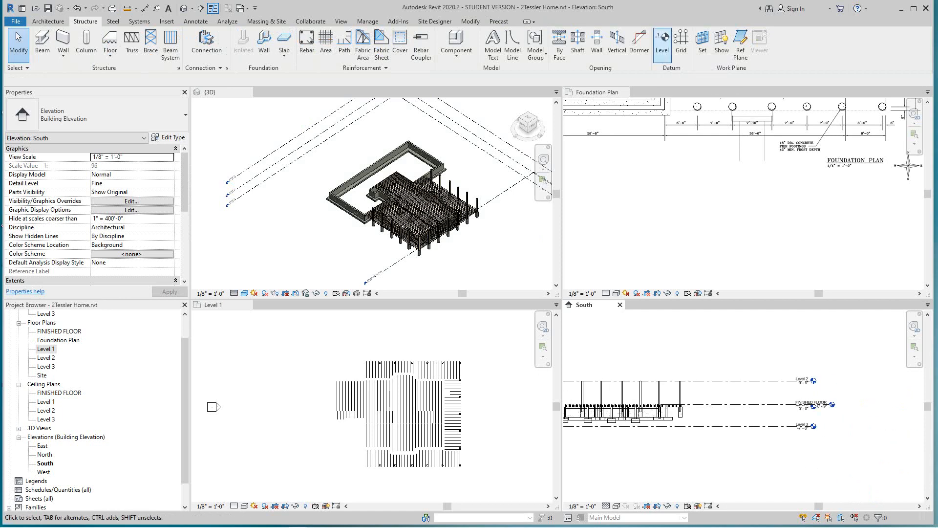
{"action": "left_click", "coordinate": [662, 41]}
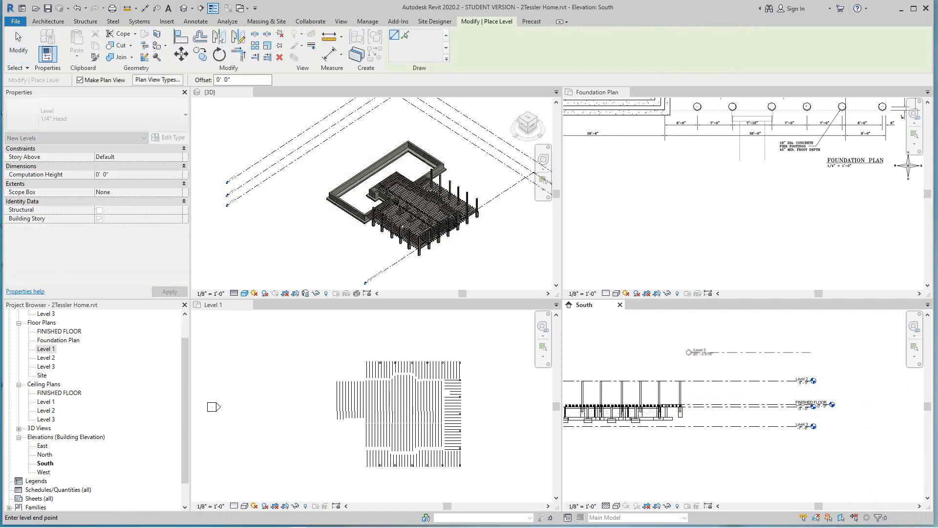
{"action": "middle_click_drag", "start_coordinate": [689, 352], "coordinate": [786, 344]}
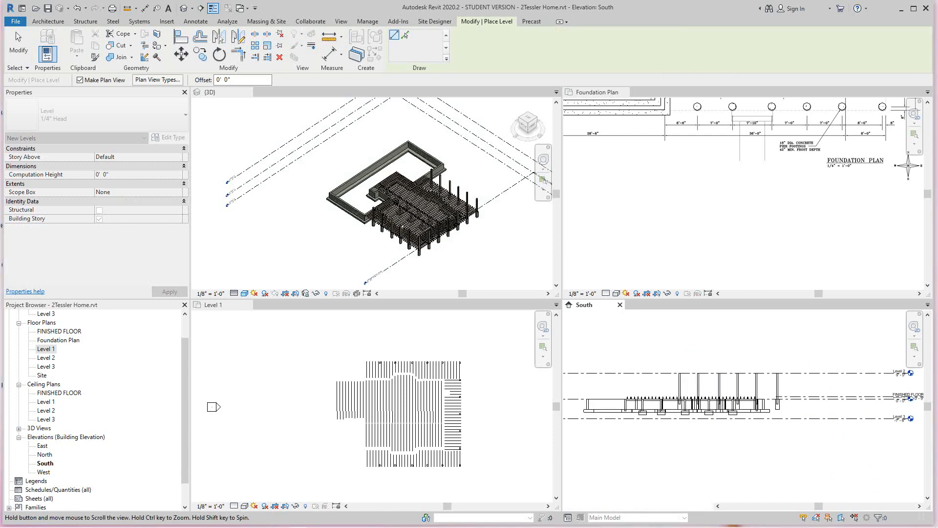
{"action": "scroll", "coordinate": [680, 347], "scroll_direction": "down", "scroll_amount": 2}
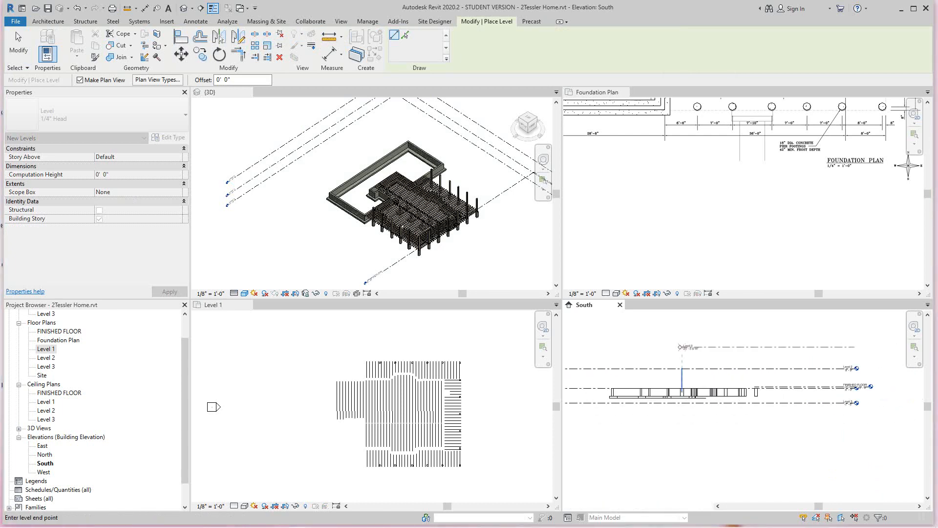
{"action": "scroll", "coordinate": [680, 347], "scroll_direction": "down", "scroll_amount": 1}
{"action": "middle_click_drag", "start_coordinate": [680, 347], "coordinate": [816, 349]}
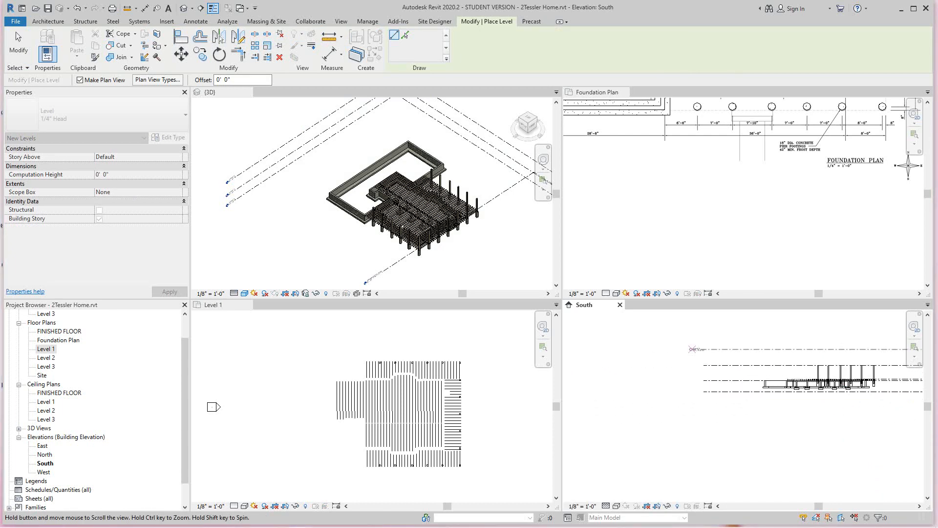
{"action": "left_click", "coordinate": [704, 349]}
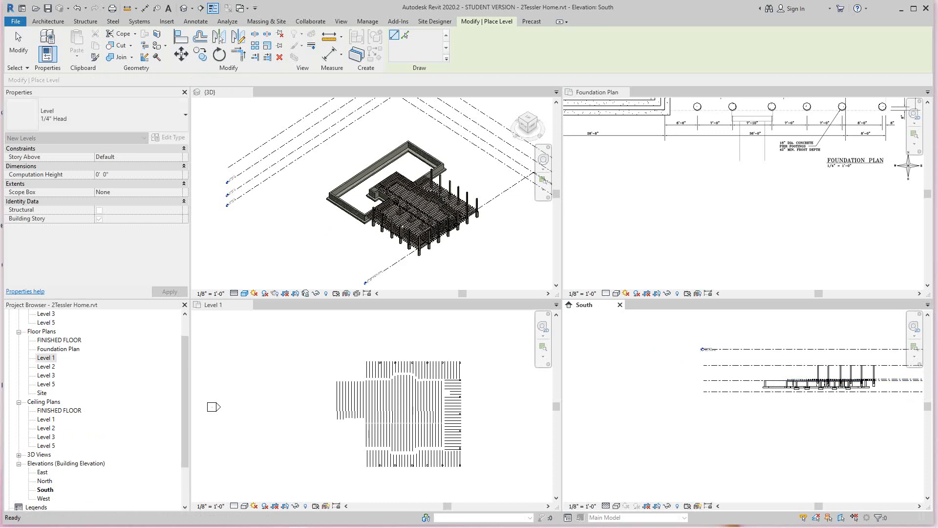
{"action": "key", "text": "Escape"}
{"action": "key", "text": "Escape"}
- Show the new top level's bubble at the same end as the other level heads
{"action": "middle_click_drag", "start_coordinate": [819, 376], "coordinate": [715, 386]}
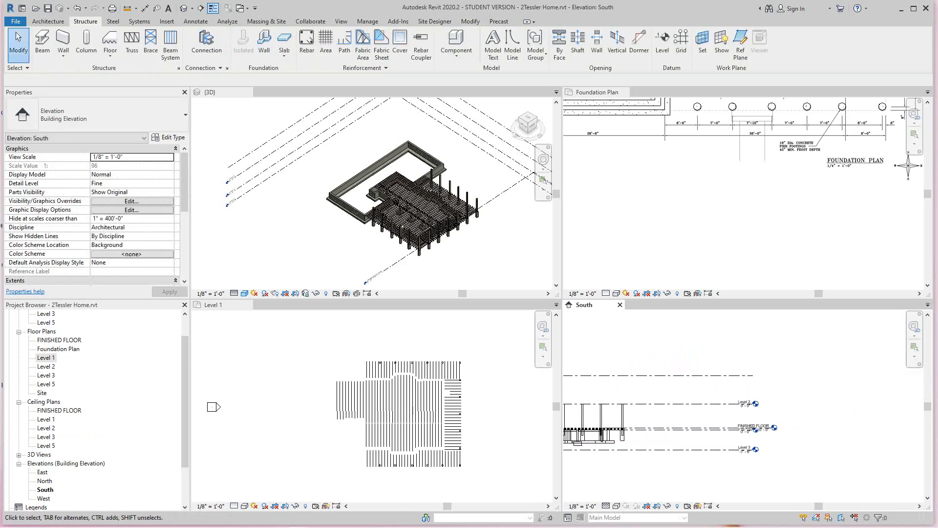
{"action": "scroll", "coordinate": [715, 386], "scroll_direction": "up", "scroll_amount": 2}
{"action": "left_click", "coordinate": [704, 372]}
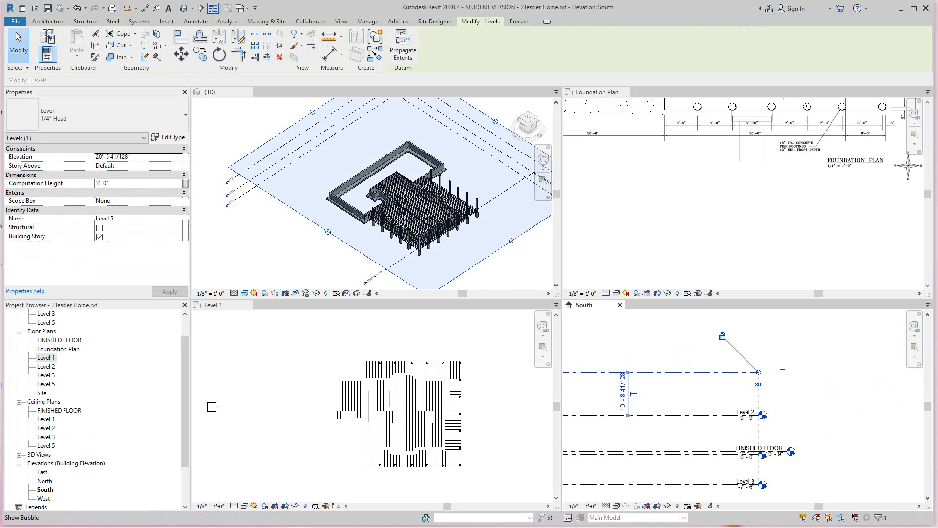
{"action": "left_click", "coordinate": [782, 372]}
{"action": "scroll", "coordinate": [738, 376], "scroll_direction": "up", "scroll_amount": 3}
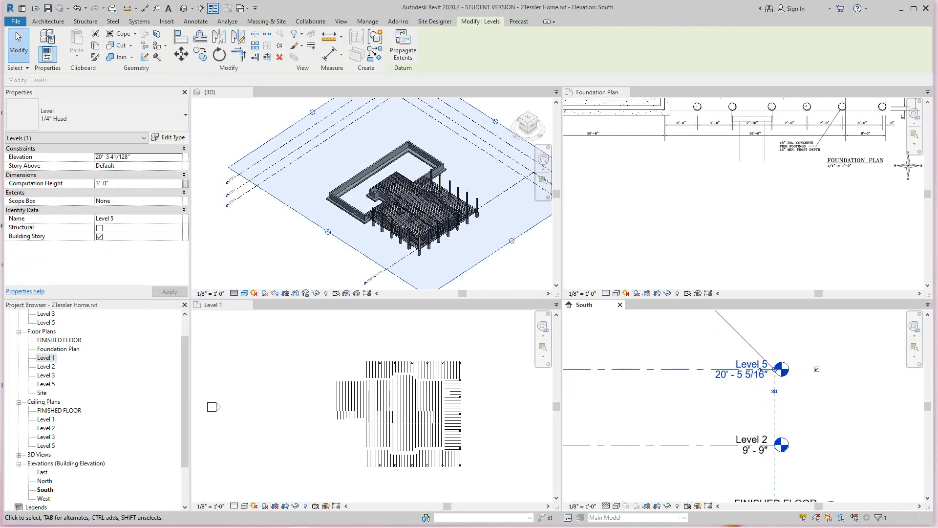
{"action": "key", "text": "Escape"}
{"action": "scroll", "coordinate": [733, 403], "scroll_direction": "down", "scroll_amount": 1}
{"action": "middle_click_drag", "start_coordinate": [733, 403], "coordinate": [725, 375]}
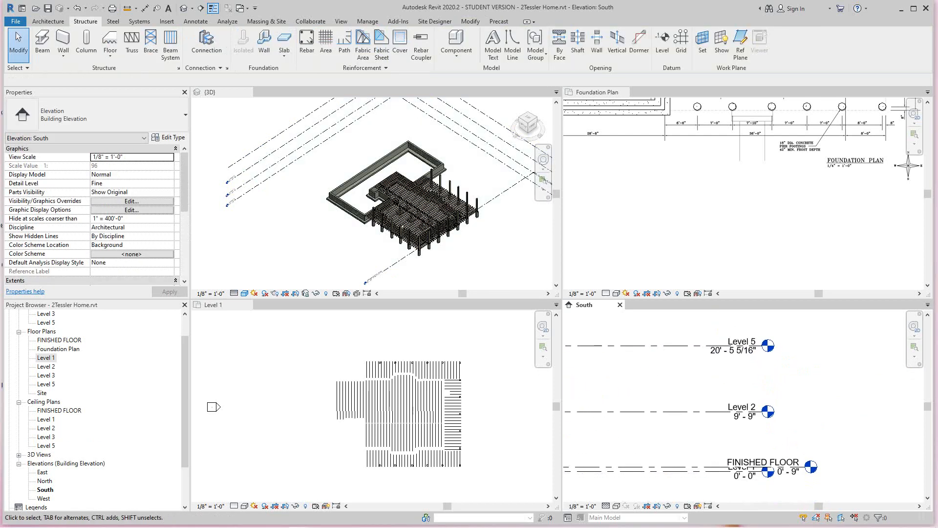
{"action": "scroll", "coordinate": [728, 352], "scroll_direction": "up", "scroll_amount": 1}
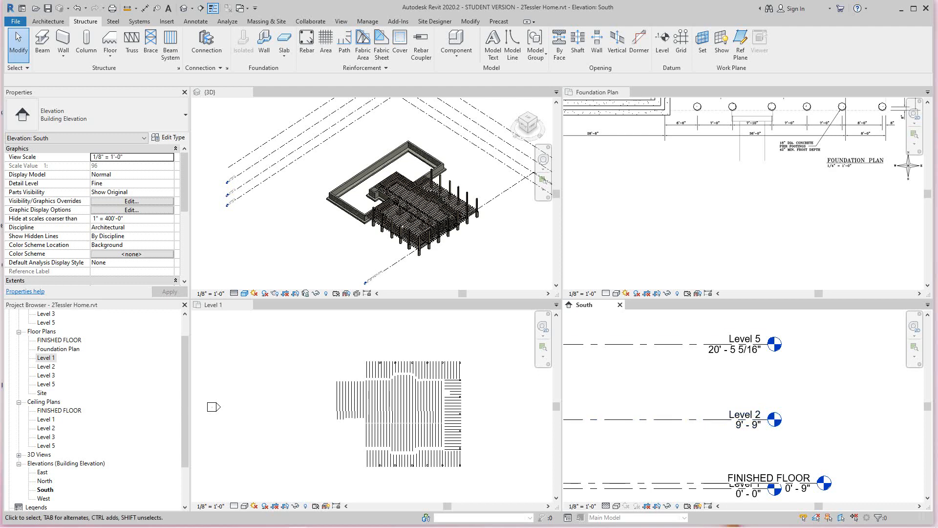
- Switch to the browser's A-8 Sections PDF, check the upper-storey wall height in the building section, and return to Revit
{"action": "left_click", "coordinate": [747, 348]}
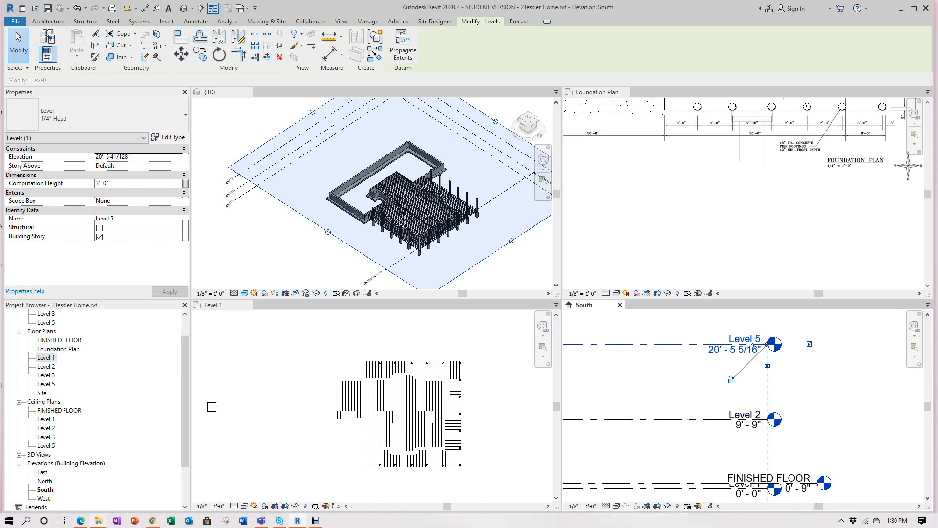
{"action": "left_click", "coordinate": [152, 520]}
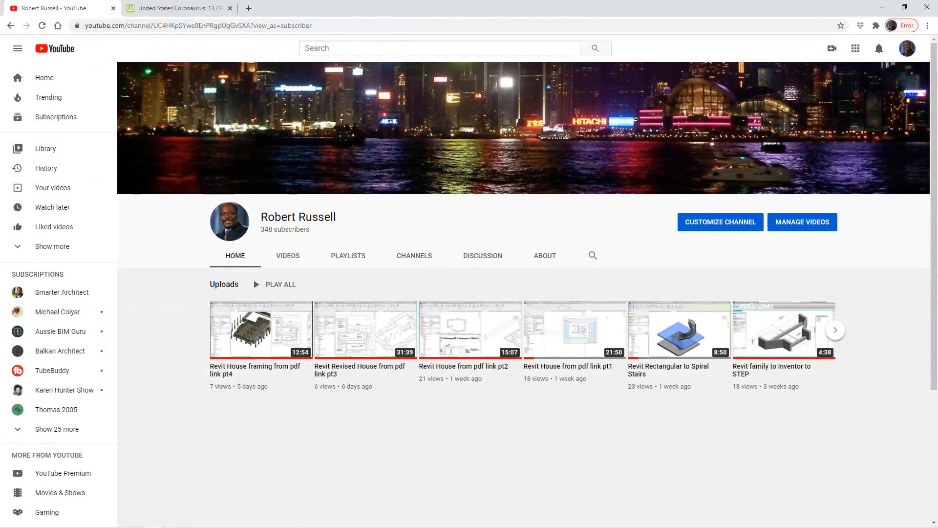
{"action": "left_click", "coordinate": [882, 7]}
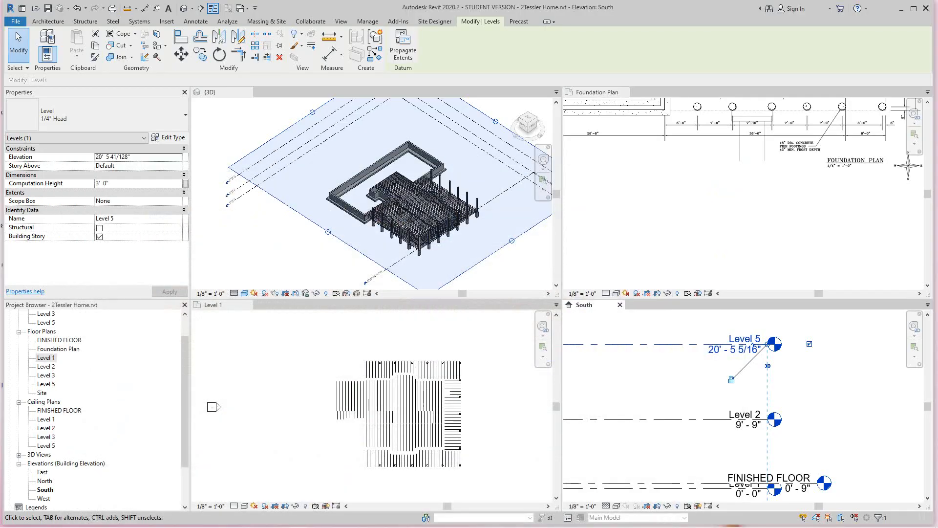
{"action": "left_click", "coordinate": [81, 520]}
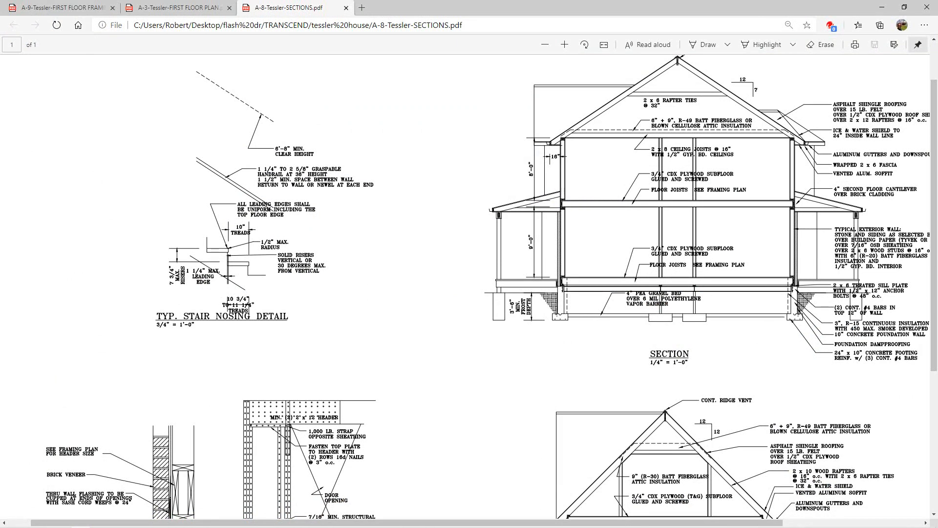
{"action": "left_click", "coordinate": [882, 8]}
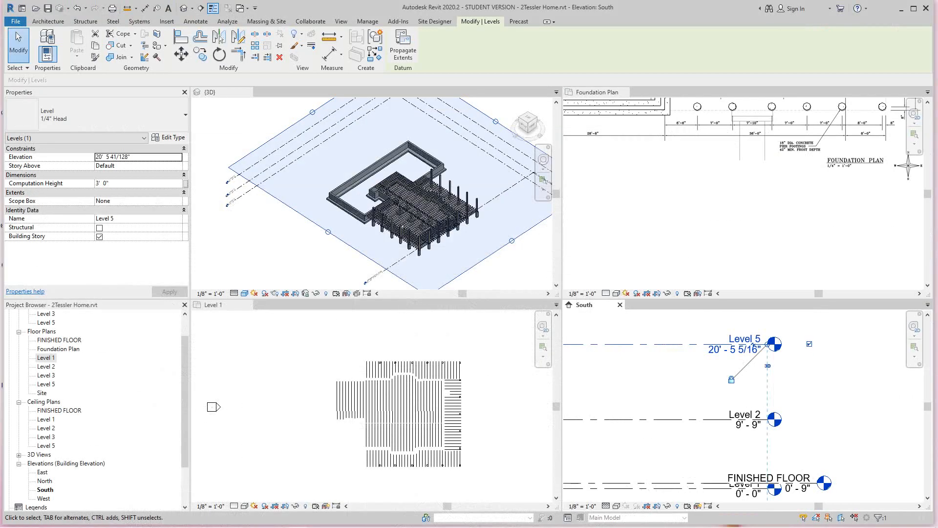
- Set the elevation of Level 5, the new top level, to 17' 9"
{"action": "left_click", "coordinate": [734, 349]}
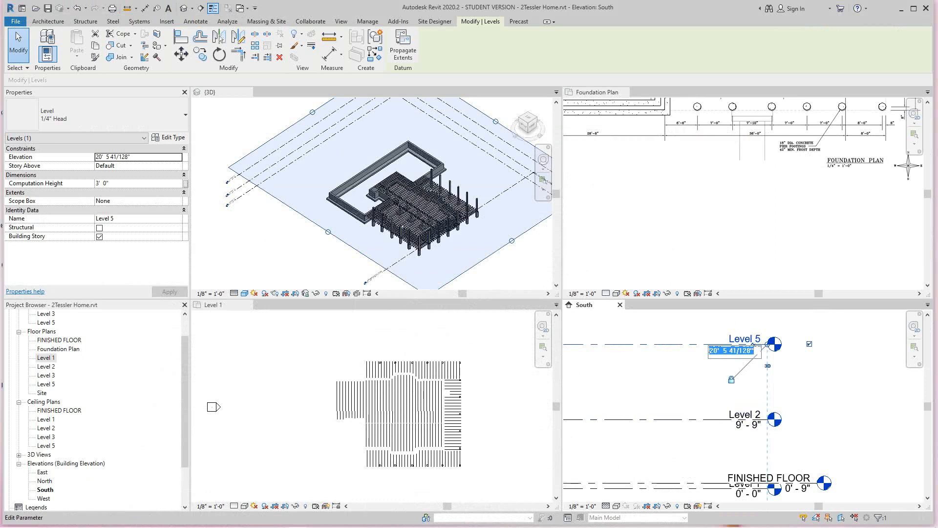
{"action": "type", "text": "17 9"}
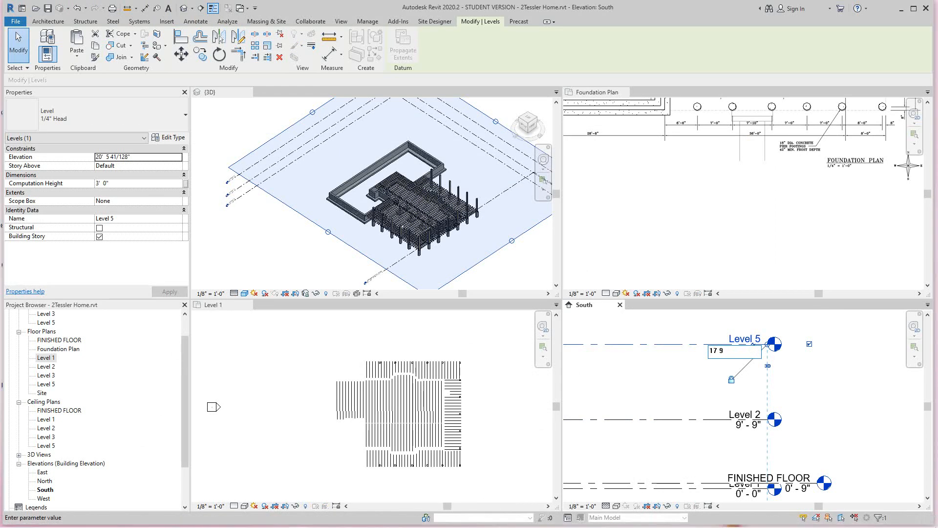
{"action": "key", "text": "Return"}
{"action": "scroll", "coordinate": [709, 387], "scroll_direction": "down", "scroll_amount": 3}
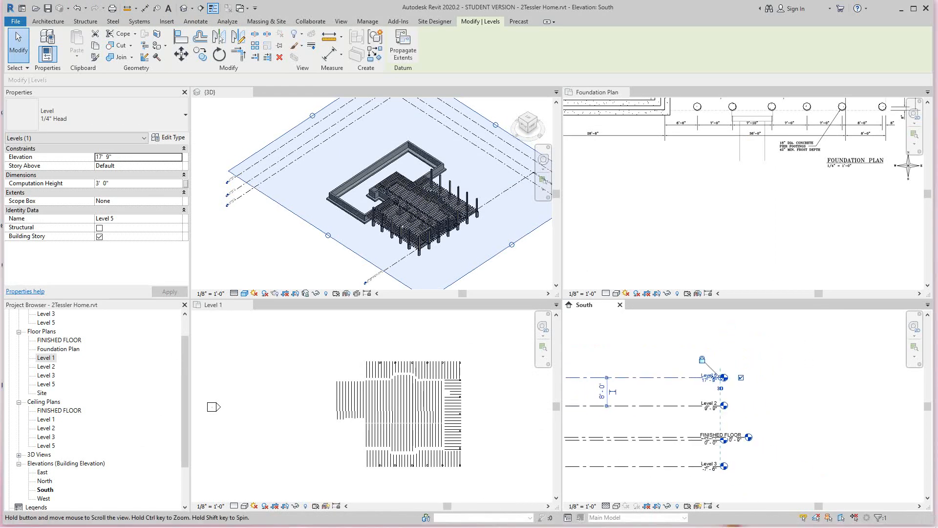
{"action": "key", "text": "Escape"}
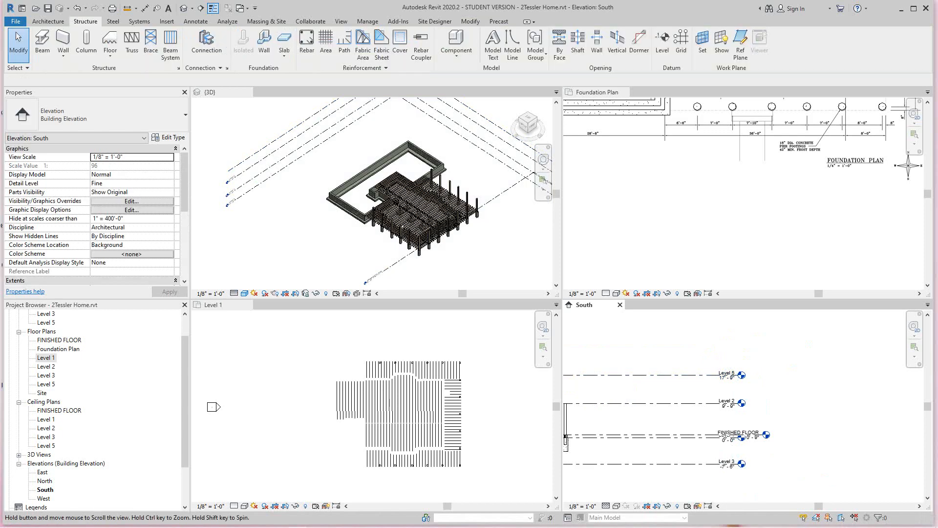
{"action": "scroll", "coordinate": [784, 390], "scroll_direction": "down", "scroll_amount": 3}
{"action": "scroll", "coordinate": [759, 397], "scroll_direction": "down", "scroll_amount": 1}
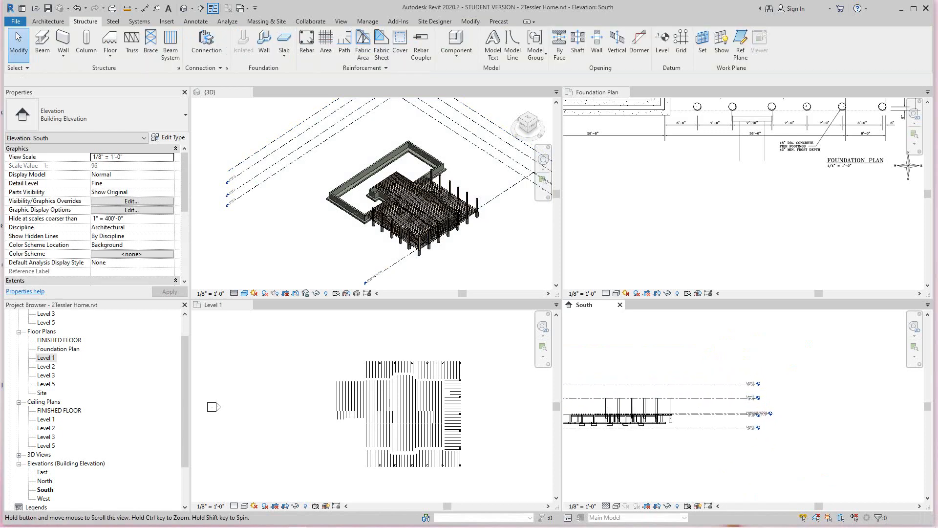
{"action": "scroll", "coordinate": [372, 169], "scroll_direction": "up", "scroll_amount": 3}
{"action": "scroll", "coordinate": [430, 239], "scroll_direction": "down", "scroll_amount": 3}
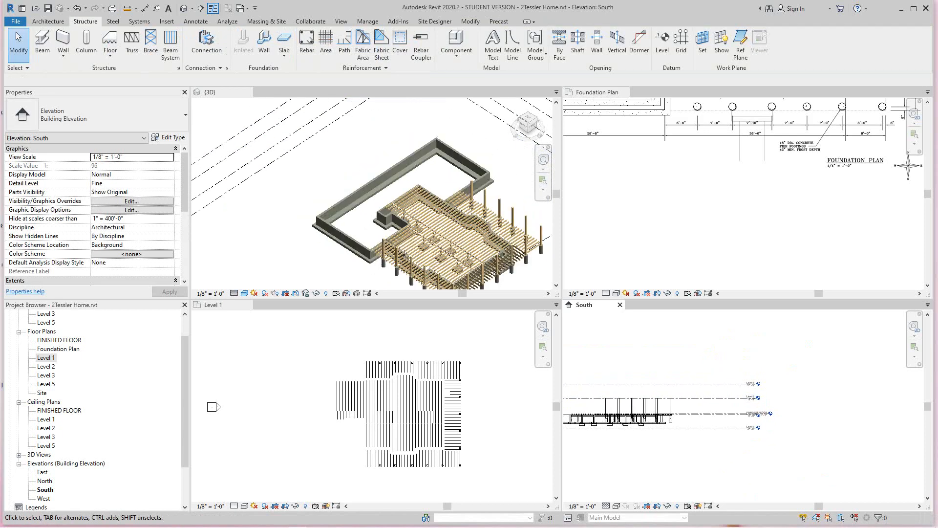
{"action": "scroll", "coordinate": [762, 238], "scroll_direction": "down", "scroll_amount": 5}
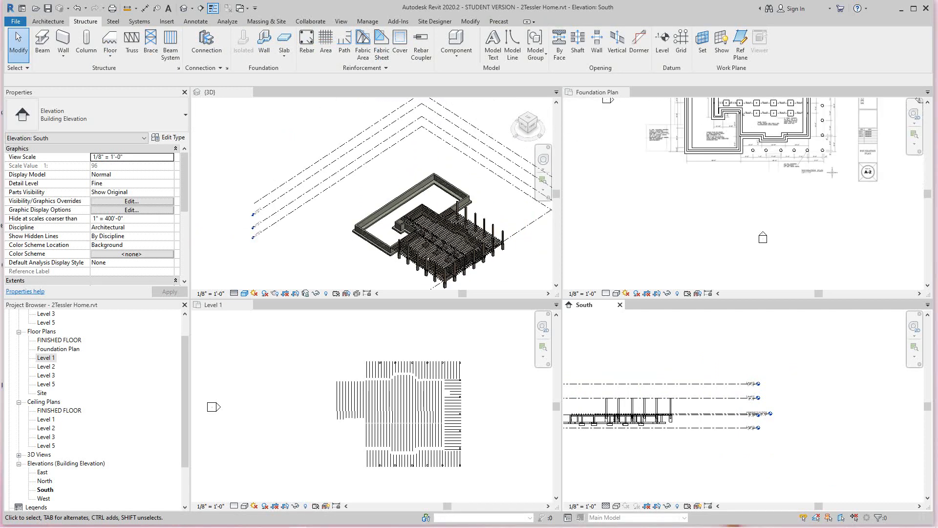
- Select every HSS6.625X0.125 round column in the entire project from the Foundation Plan and set their base level to Level 5
{"action": "left_click", "coordinate": [762, 238]}
{"action": "middle_click_drag", "start_coordinate": [763, 238], "coordinate": [735, 277]}
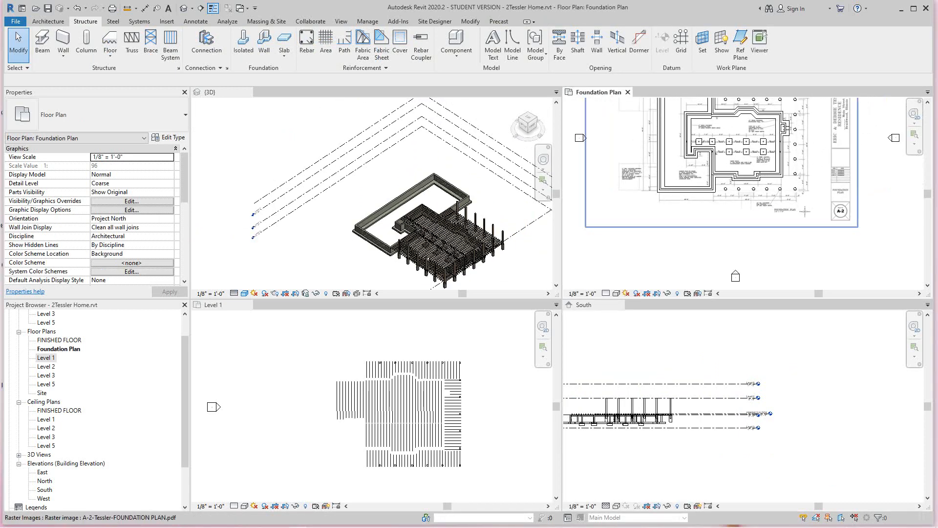
{"action": "scroll", "coordinate": [737, 388], "scroll_direction": "up", "scroll_amount": 7}
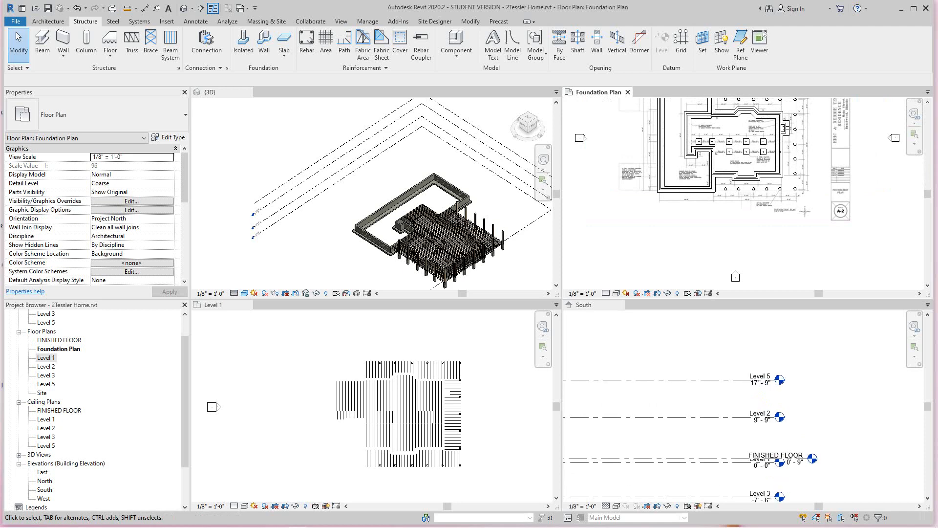
{"action": "scroll", "coordinate": [737, 387], "scroll_direction": "down", "scroll_amount": 2}
{"action": "scroll", "coordinate": [699, 208], "scroll_direction": "down", "scroll_amount": 4}
{"action": "scroll", "coordinate": [712, 143], "scroll_direction": "up", "scroll_amount": 5}
{"action": "scroll", "coordinate": [696, 188], "scroll_direction": "up", "scroll_amount": 5}
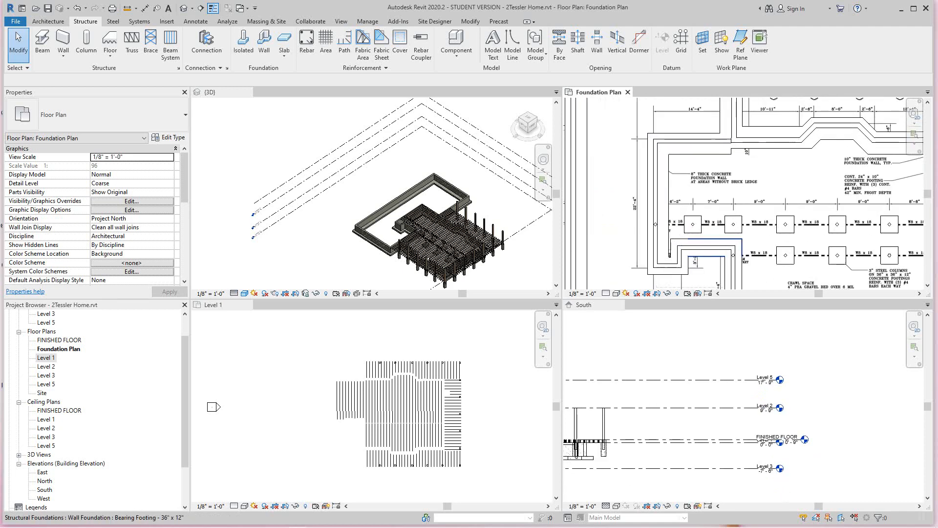
{"action": "right_click", "coordinate": [694, 228]}
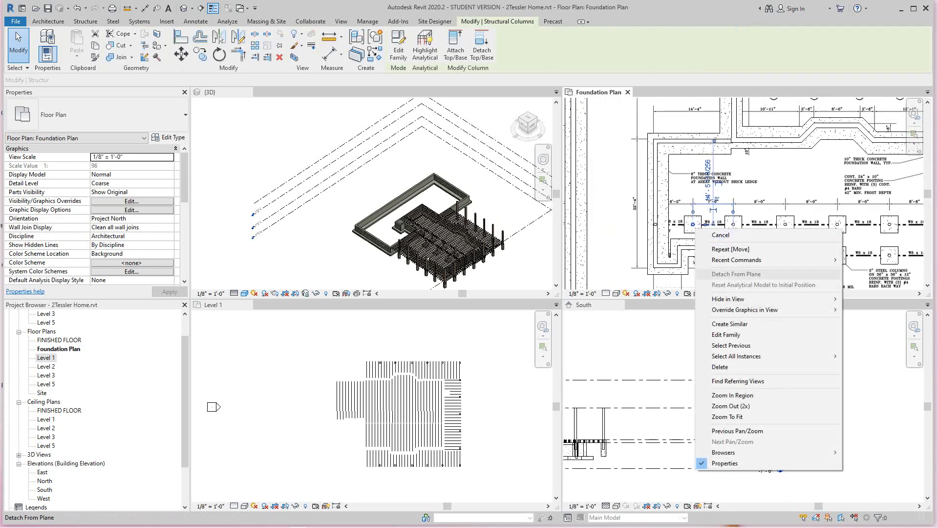
{"action": "mouse_move", "coordinate": [777, 356]}
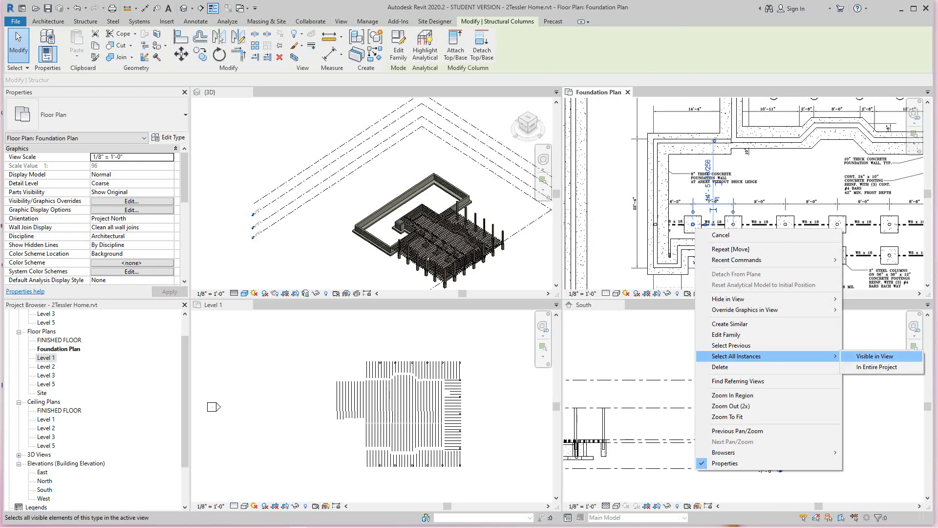
{"action": "left_click", "coordinate": [876, 367]}
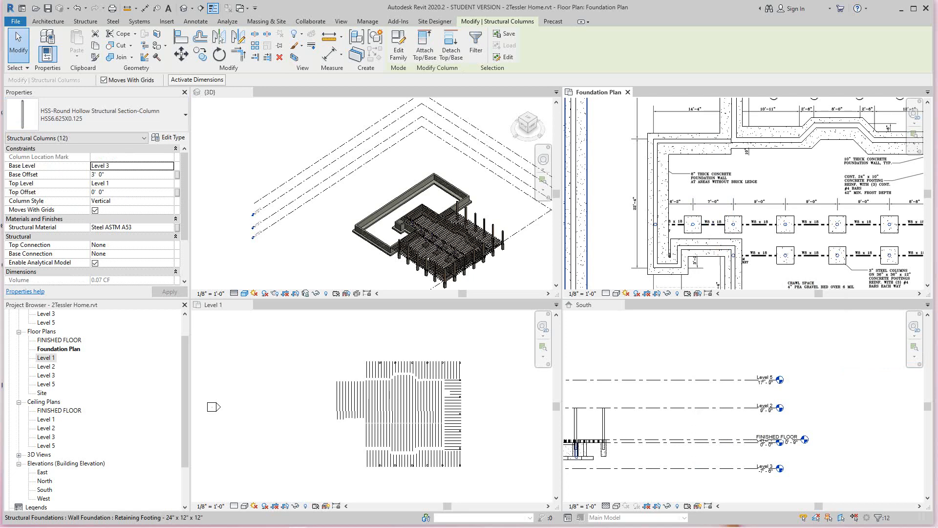
{"action": "left_click", "coordinate": [169, 166]}
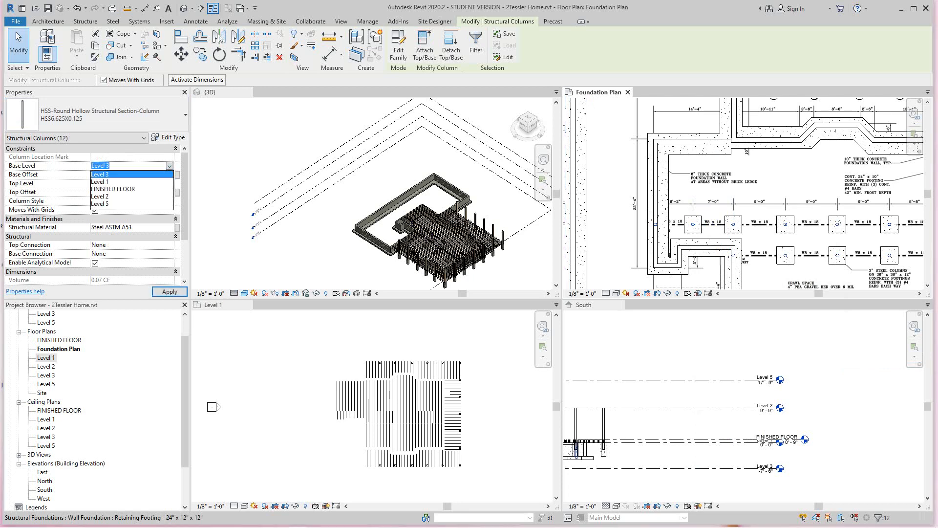
{"action": "left_click", "coordinate": [112, 203]}
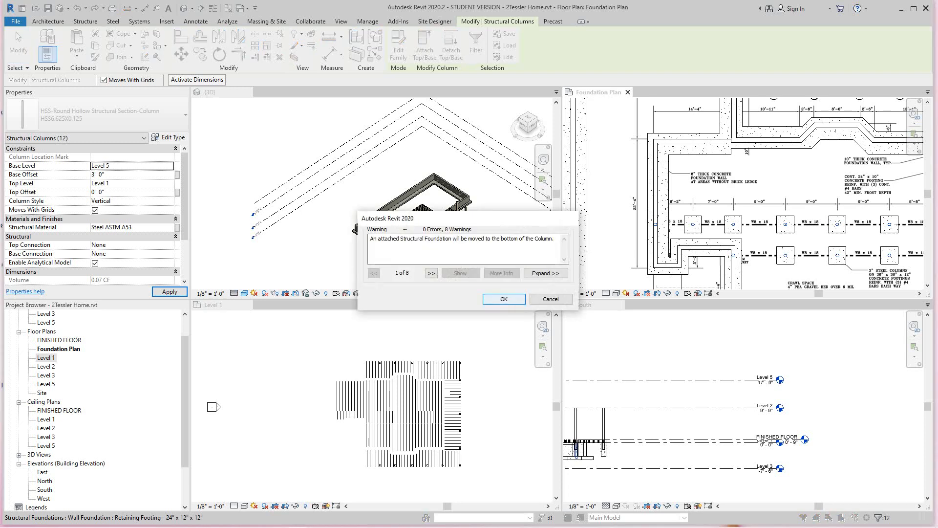
{"action": "key", "text": "Return"}
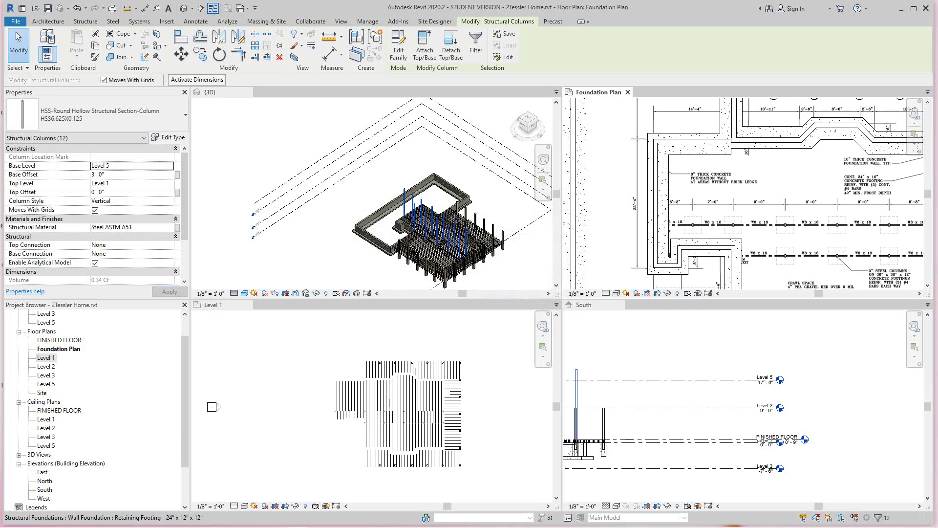
- Inspect the altered round steel columns in the 3D view and undo their base level change
{"action": "scroll", "coordinate": [471, 250], "scroll_direction": "down", "scroll_amount": 1}
{"action": "left_click", "coordinate": [491, 273]}
{"action": "scroll", "coordinate": [452, 248], "scroll_direction": "up", "scroll_amount": 4}
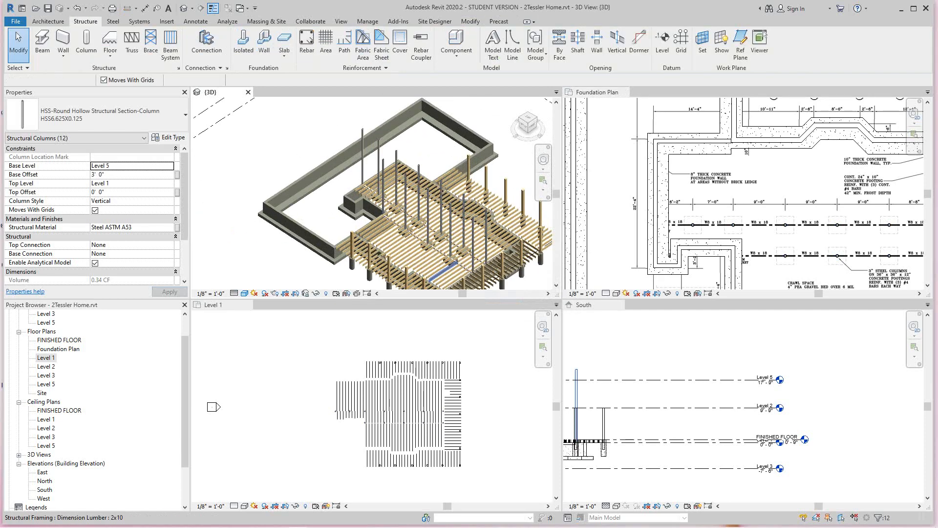
{"action": "key", "text": "Escape"}
{"action": "scroll", "coordinate": [450, 264], "scroll_direction": "up", "scroll_amount": 6}
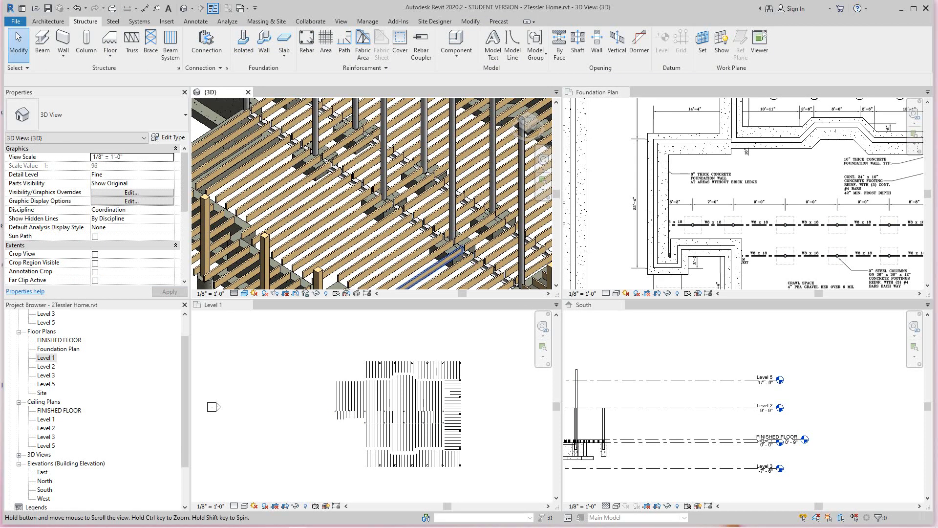
{"action": "scroll", "coordinate": [450, 264], "scroll_direction": "down", "scroll_amount": 3}
{"action": "scroll", "coordinate": [489, 255], "scroll_direction": "down", "scroll_amount": 4}
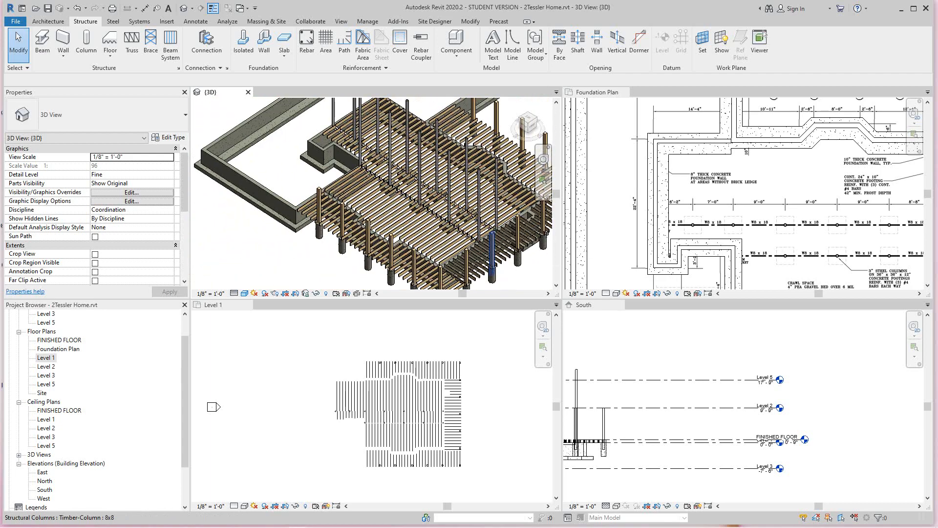
{"action": "middle_click_drag", "start_coordinate": [489, 259], "coordinate": [493, 188], "text": "shift"}
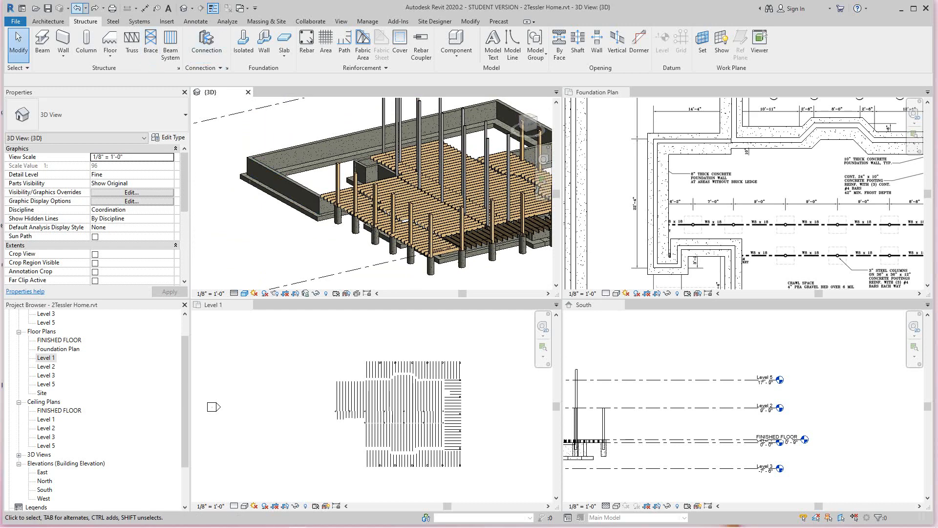
{"action": "left_click", "coordinate": [77, 7]}
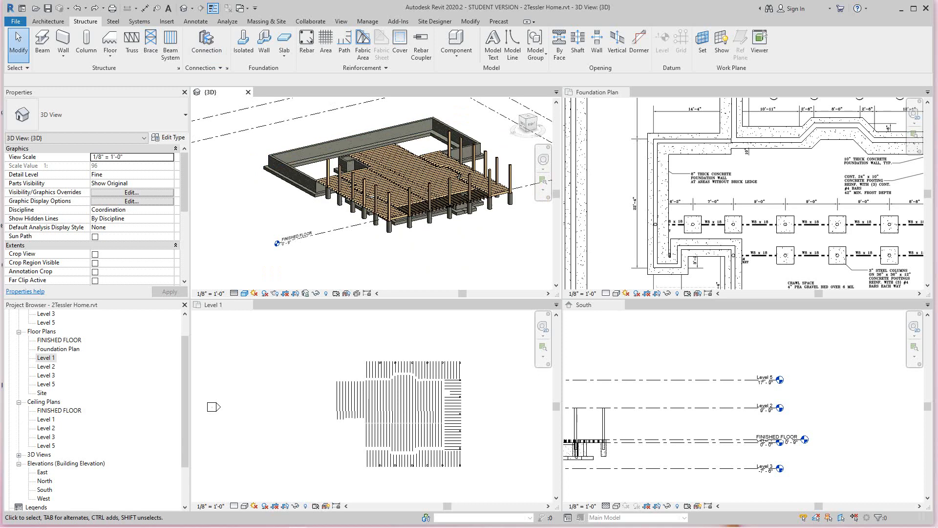
- Set the top level of the single round steel column at the start of the 7'-0" spacing to Level 5 in the Foundation Plan
{"action": "scroll", "coordinate": [710, 257], "scroll_direction": "up", "scroll_amount": 3}
{"action": "scroll", "coordinate": [675, 196], "scroll_direction": "up", "scroll_amount": 2}
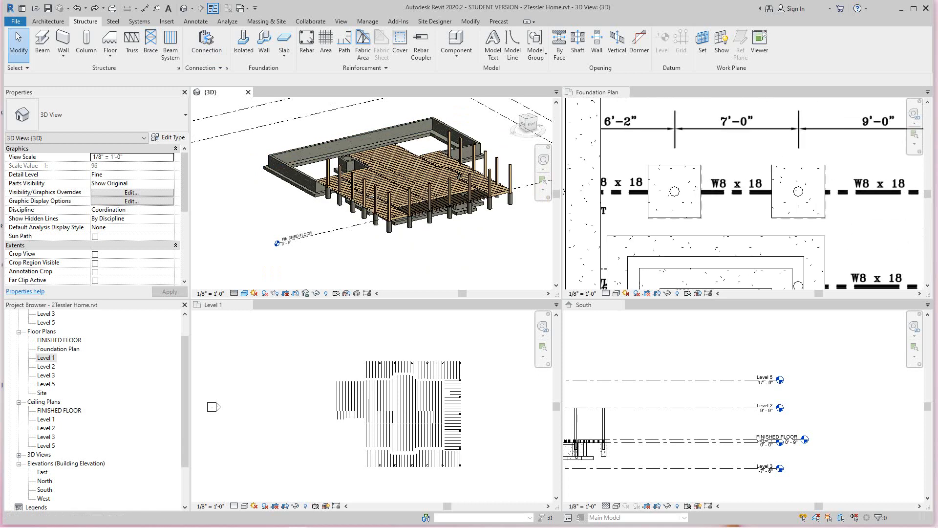
{"action": "scroll", "coordinate": [674, 191], "scroll_direction": "down", "scroll_amount": 1}
{"action": "left_click", "coordinate": [674, 191]}
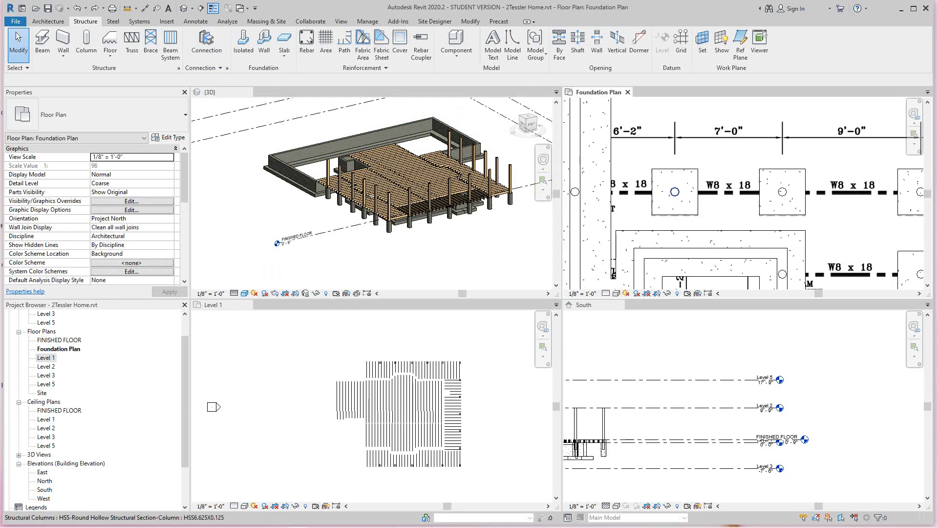
{"action": "left_click", "coordinate": [674, 191]}
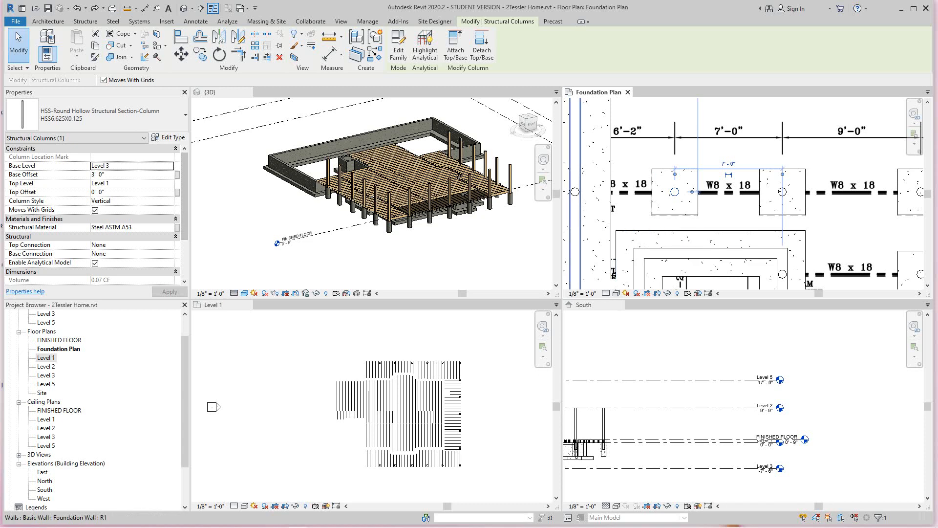
{"action": "left_click", "coordinate": [132, 183]}
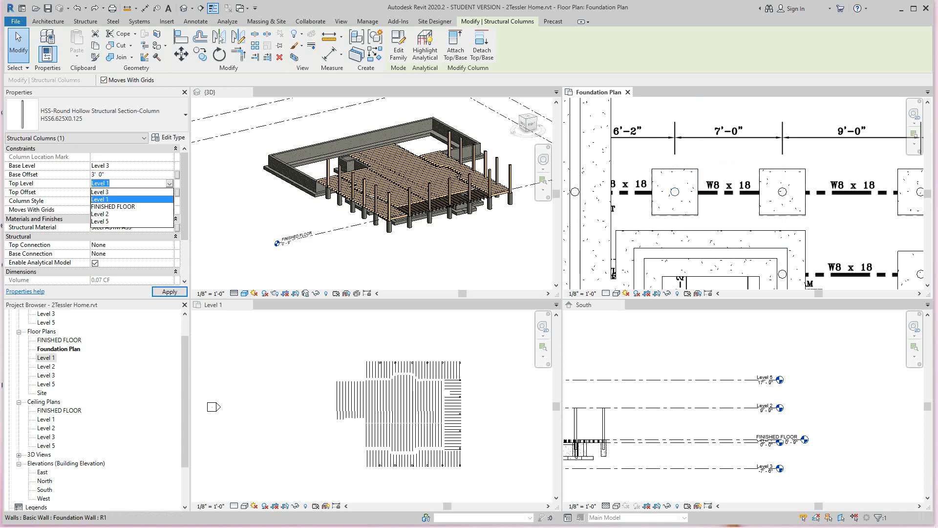
{"action": "left_click", "coordinate": [108, 221]}
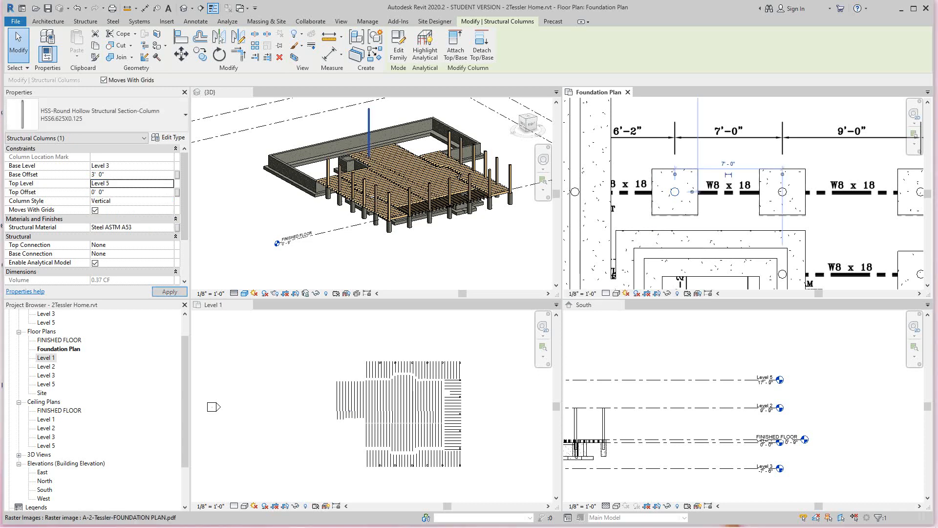
{"action": "left_click", "coordinate": [679, 219]}
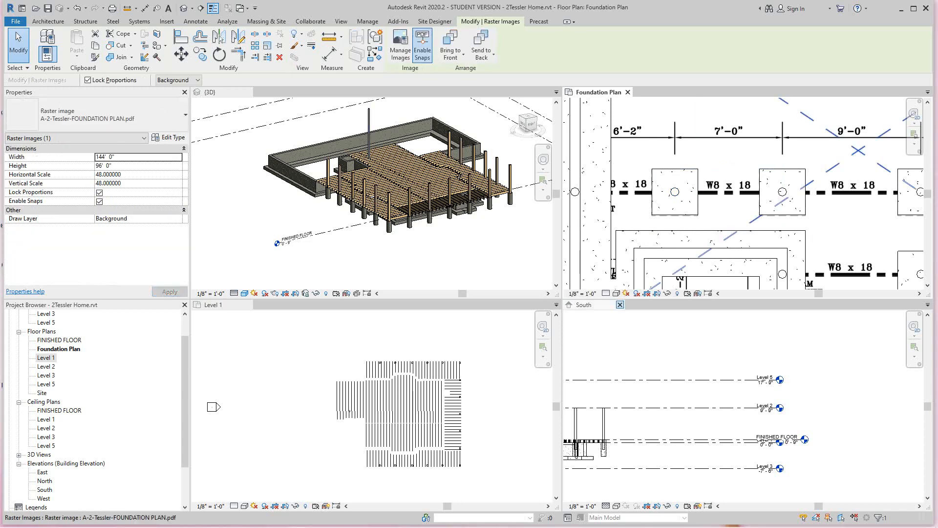
{"action": "scroll", "coordinate": [351, 413], "scroll_direction": "up", "scroll_amount": 7}
{"action": "scroll", "coordinate": [346, 419], "scroll_direction": "down", "scroll_amount": 5}
{"action": "key", "text": "Escape"}
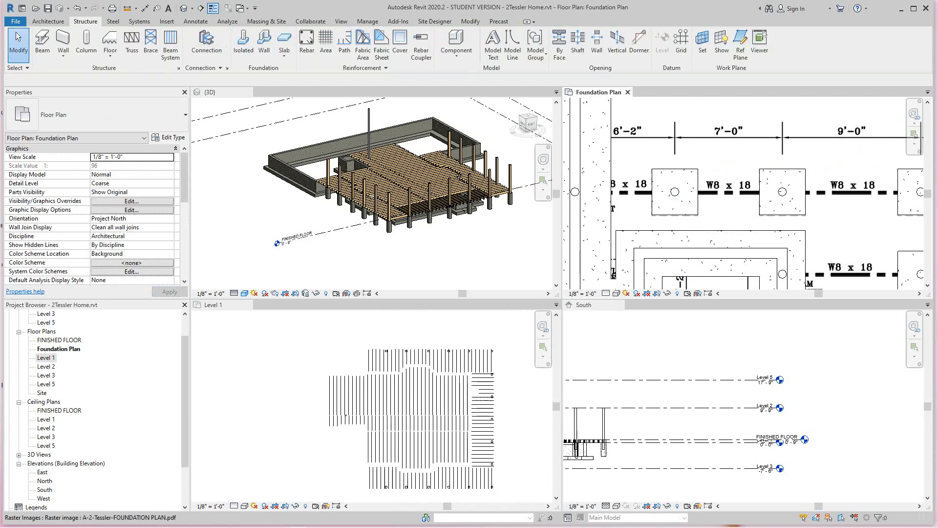
- Select all instances of the HSS6.625X0.125 column in the entire project and set their top level to Level 5
{"action": "scroll", "coordinate": [703, 219], "scroll_direction": "down", "scroll_amount": 1}
{"action": "scroll", "coordinate": [691, 214], "scroll_direction": "up", "scroll_amount": 2}
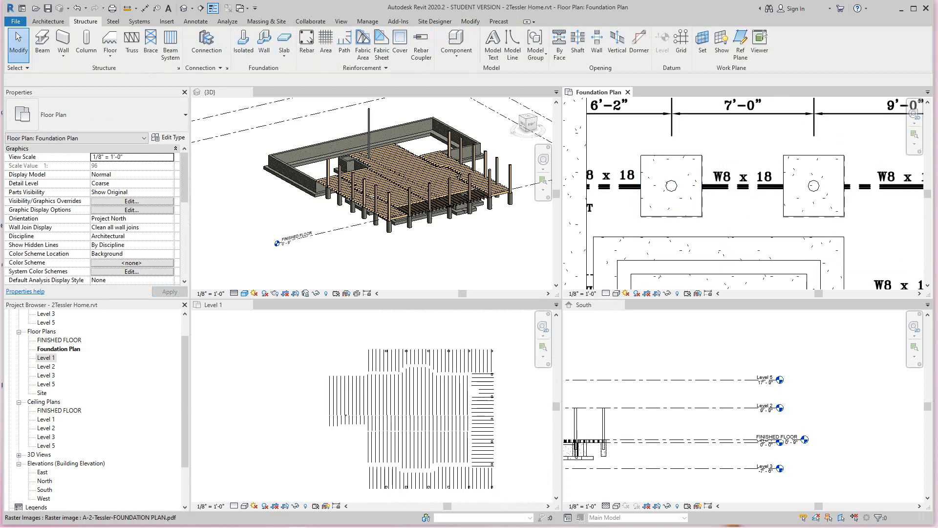
{"action": "right_click", "coordinate": [814, 185]}
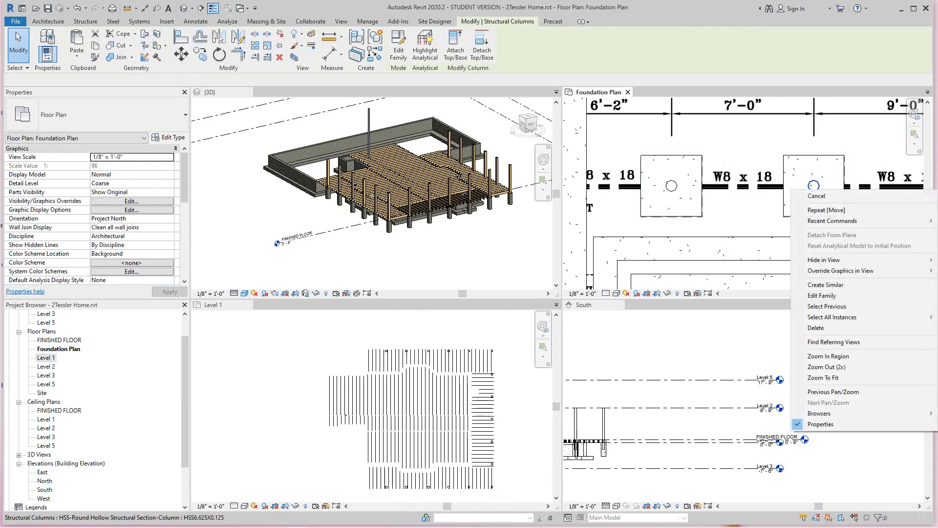
{"action": "mouse_move", "coordinate": [841, 270]}
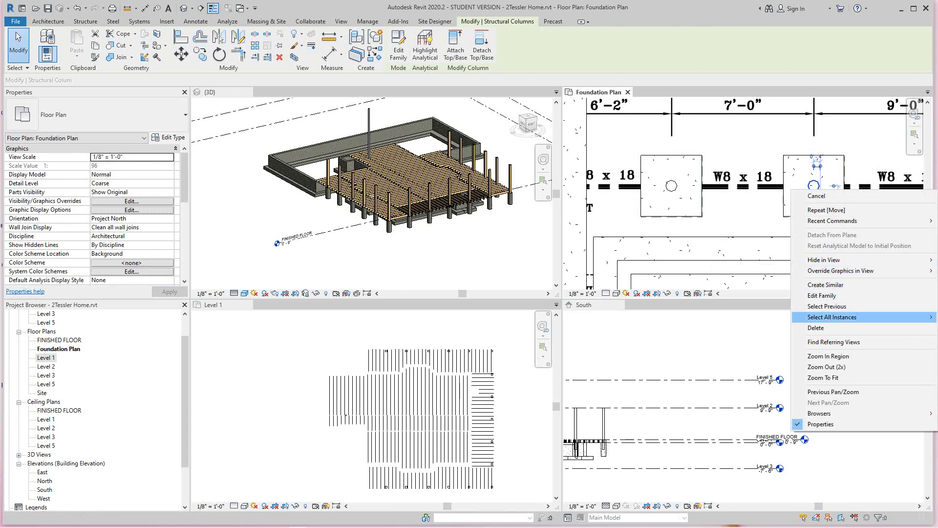
{"action": "mouse_move", "coordinate": [831, 316]}
{"action": "left_click", "coordinate": [744, 327]}
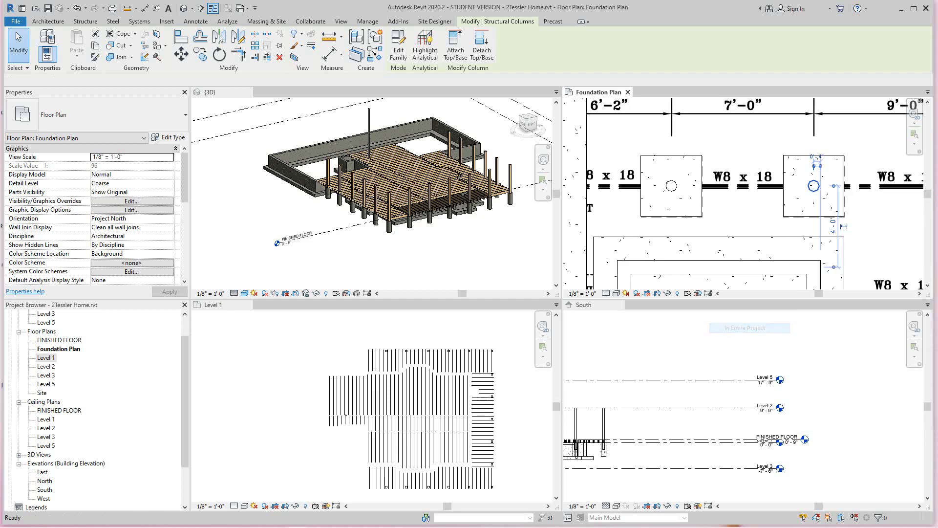
{"action": "scroll", "coordinate": [698, 241], "scroll_direction": "down", "scroll_amount": 2}
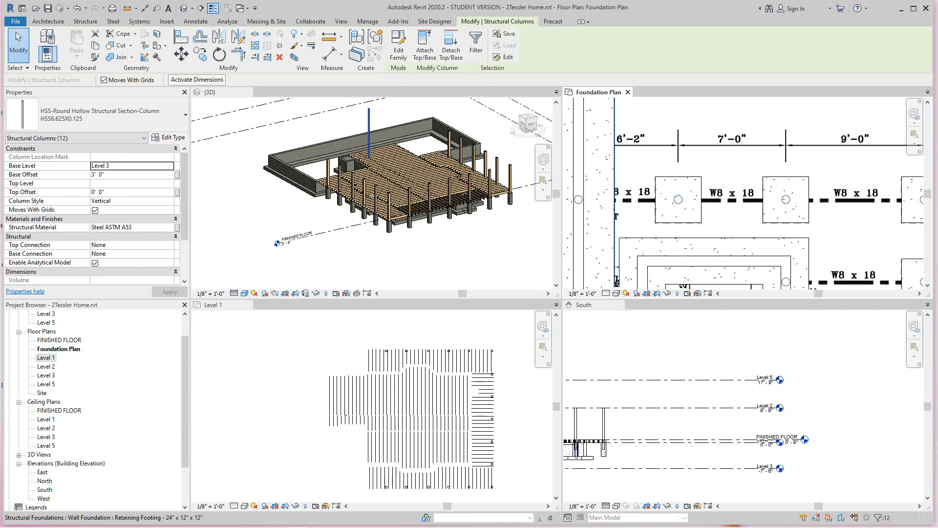
{"action": "left_click", "coordinate": [168, 184]}
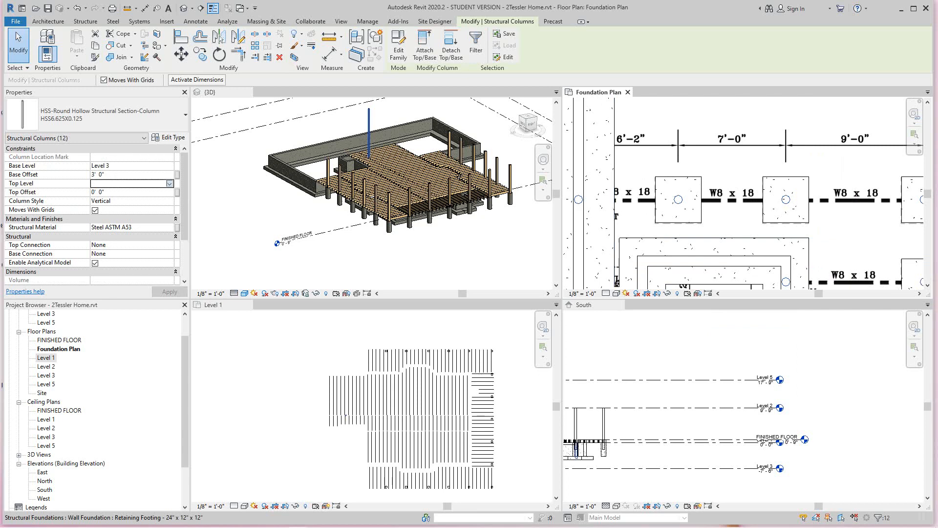
{"action": "left_click", "coordinate": [169, 183]}
{"action": "left_click", "coordinate": [99, 222]}
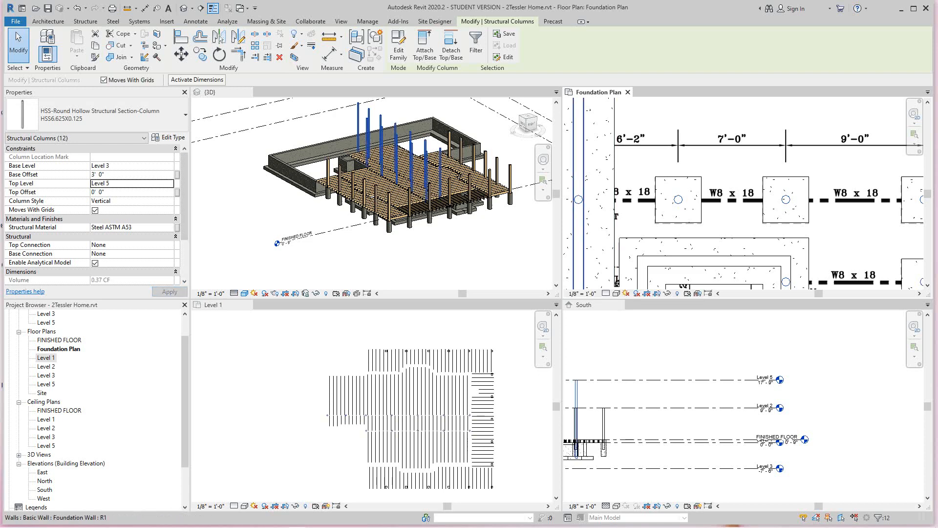
- Examine the extended steel columns in the 3D view, the South elevation and the Level 1 floor plan
{"action": "left_click", "coordinate": [482, 235]}
{"action": "scroll", "coordinate": [482, 235], "scroll_direction": "down", "scroll_amount": 1}
{"action": "scroll", "coordinate": [673, 420], "scroll_direction": "down", "scroll_amount": 1}
{"action": "scroll", "coordinate": [674, 420], "scroll_direction": "down", "scroll_amount": 1}
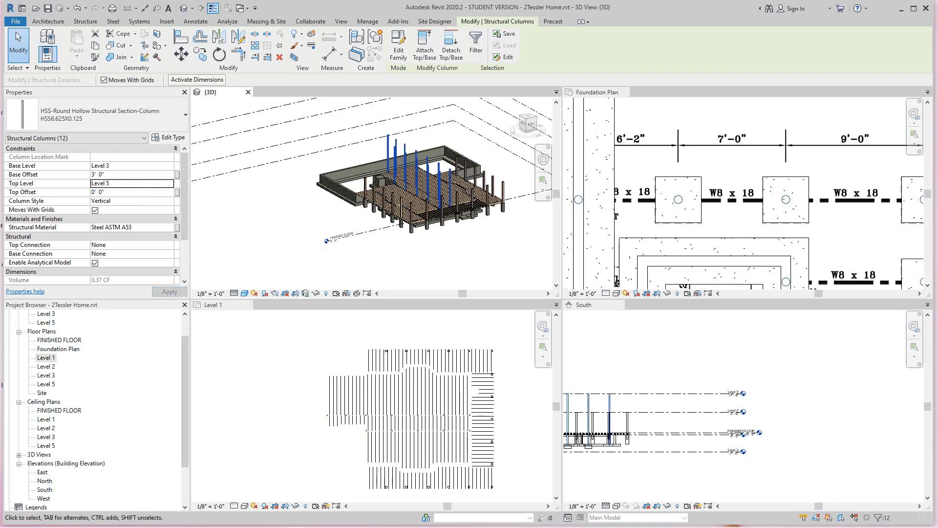
{"action": "left_click", "coordinate": [674, 419]}
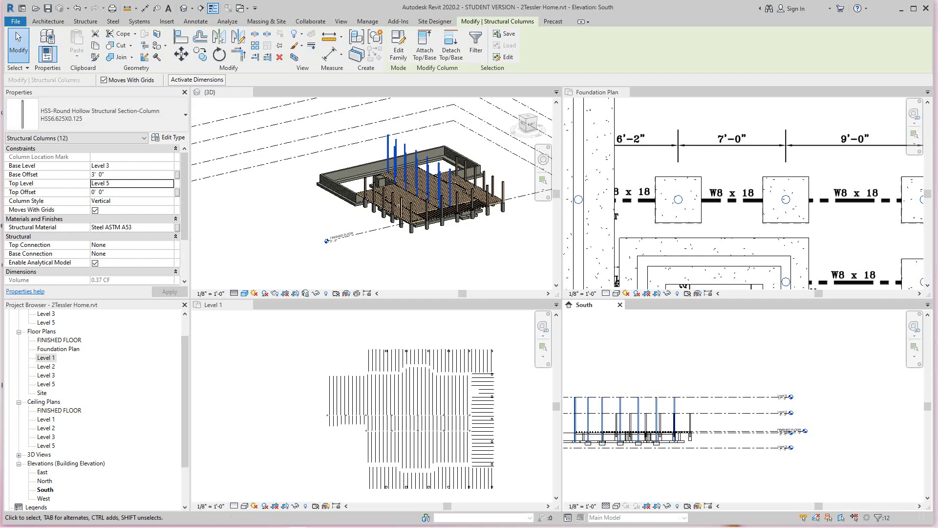
{"action": "scroll", "coordinate": [452, 227], "scroll_direction": "down", "scroll_amount": 1}
{"action": "scroll", "coordinate": [664, 389], "scroll_direction": "up", "scroll_amount": 3}
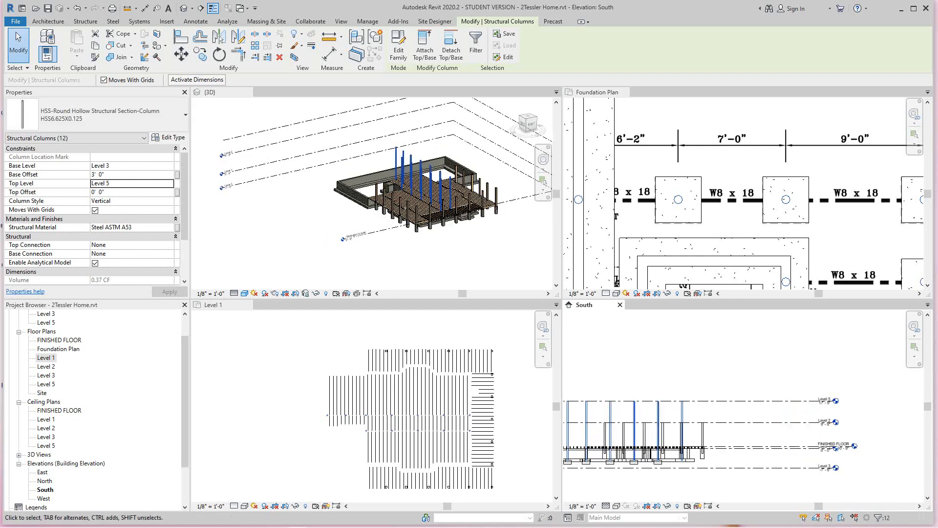
{"action": "middle_click_drag", "start_coordinate": [665, 388], "coordinate": [769, 377]}
{"action": "key", "text": "Escape"}
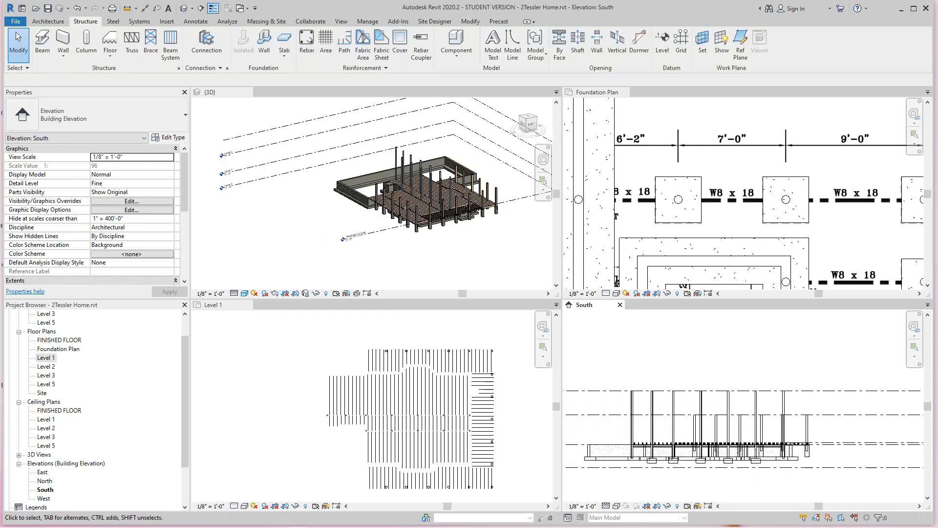
{"action": "key", "text": "ctrl+Tab"}
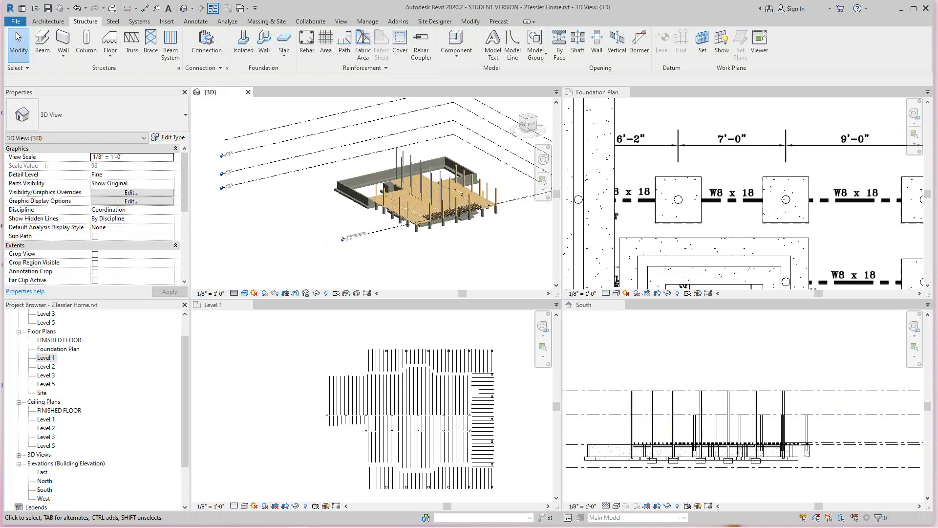
{"action": "scroll", "coordinate": [386, 430], "scroll_direction": "up", "scroll_amount": 2}
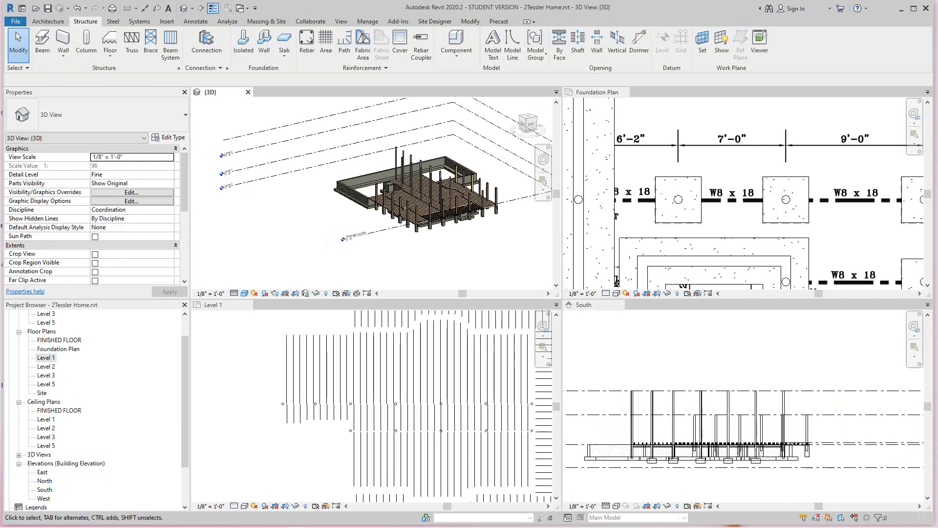
{"action": "scroll", "coordinate": [417, 408], "scroll_direction": "up", "scroll_amount": 2}
{"action": "left_click", "coordinate": [430, 410]}
{"action": "scroll", "coordinate": [406, 403], "scroll_direction": "down", "scroll_amount": 3}
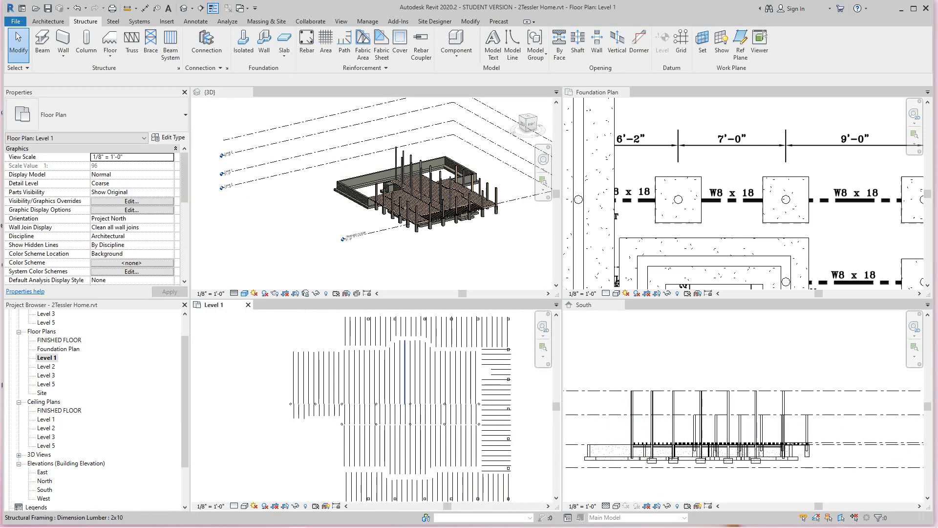
- Examine the Level 1 framing and the 3D model, and open the FINISHED FLOOR plan to view its column layout
{"action": "middle_click_drag", "start_coordinate": [405, 401], "coordinate": [386, 405]}
{"action": "scroll", "coordinate": [657, 244], "scroll_direction": "down", "scroll_amount": 2}
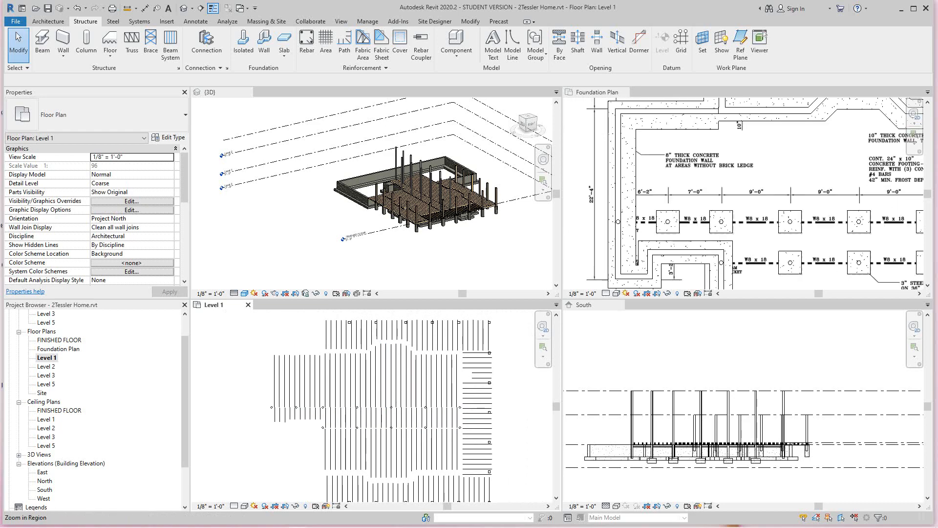
{"action": "scroll", "coordinate": [498, 225], "scroll_direction": "up", "scroll_amount": 3}
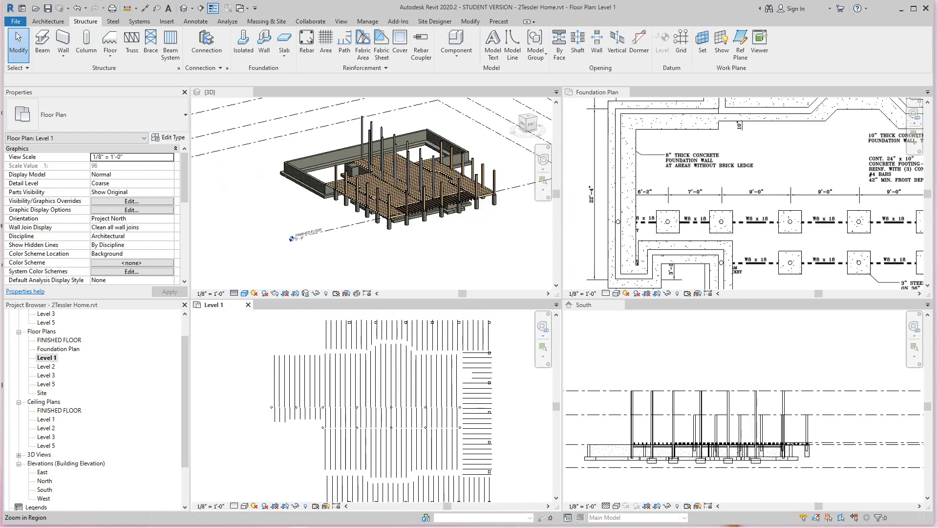
{"action": "scroll", "coordinate": [452, 180], "scroll_direction": "up", "scroll_amount": 3}
{"action": "scroll", "coordinate": [501, 201], "scroll_direction": "down", "scroll_amount": 4}
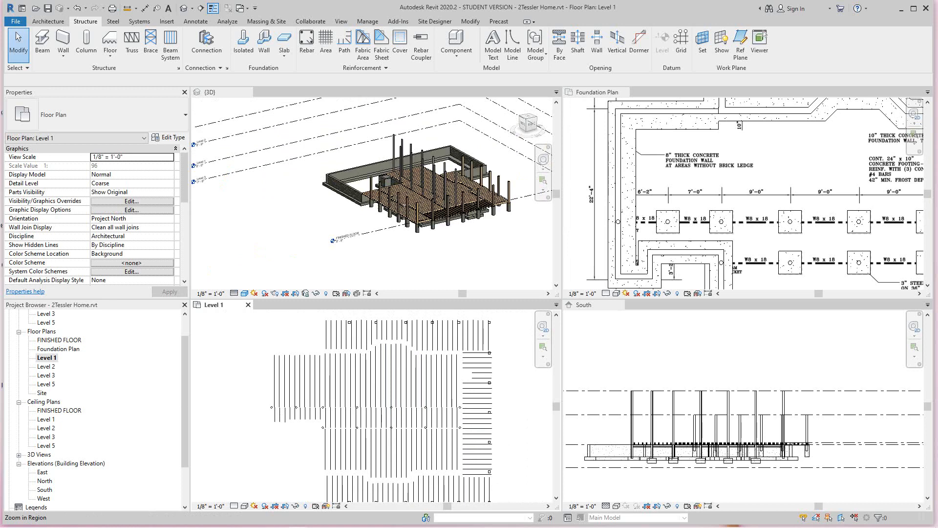
{"action": "double_click", "coordinate": [59, 340]}
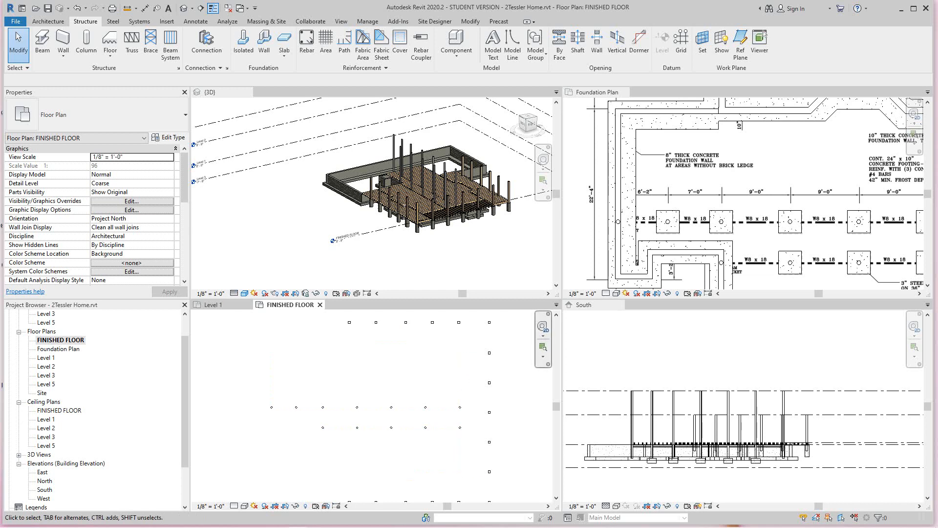
{"action": "scroll", "coordinate": [435, 343], "scroll_direction": "down", "scroll_amount": 2}
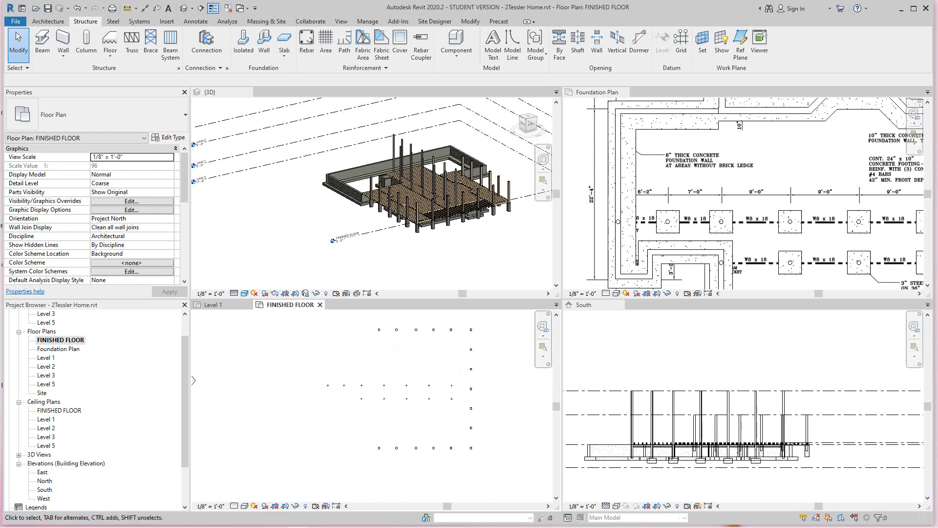
- Examine the house's foundation wall outline and column footings in the Foundation Plan
{"action": "scroll", "coordinate": [713, 225], "scroll_direction": "down", "scroll_amount": 5}
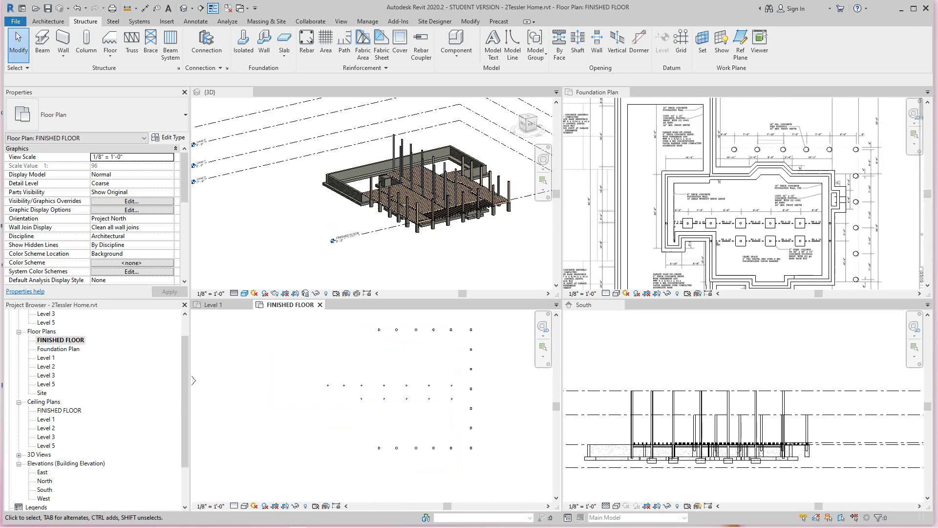
{"action": "left_click", "coordinate": [700, 195]}
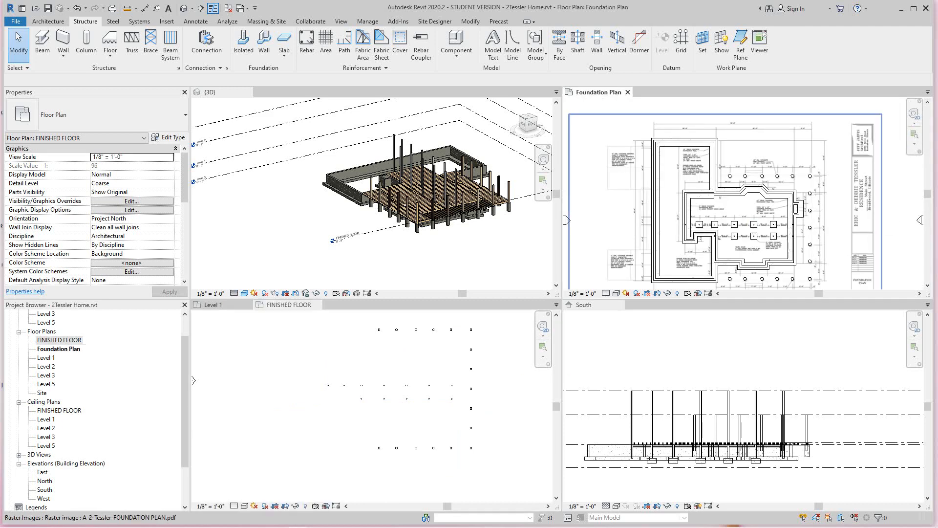
{"action": "scroll", "coordinate": [698, 193], "scroll_direction": "down", "scroll_amount": 1}
{"action": "middle_click_drag", "start_coordinate": [699, 193], "coordinate": [679, 179]}
{"action": "scroll", "coordinate": [680, 177], "scroll_direction": "up", "scroll_amount": 4}
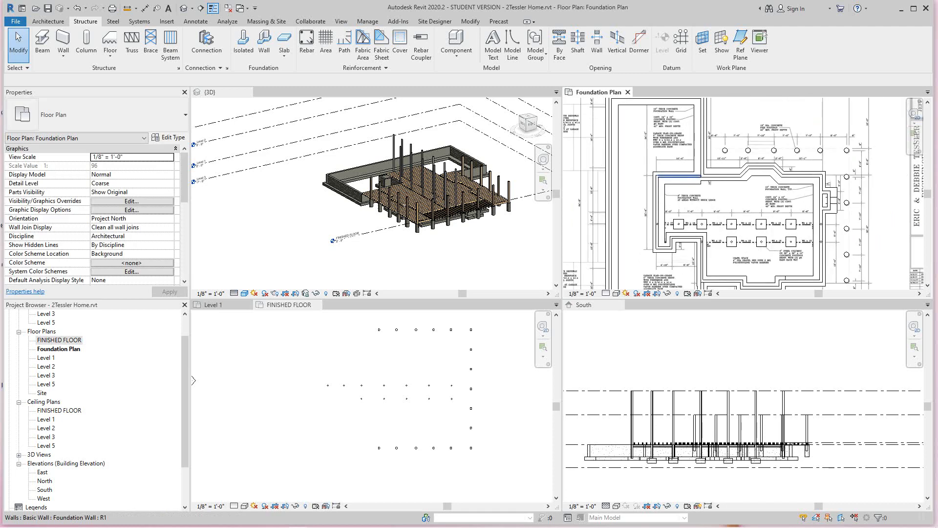
{"action": "scroll", "coordinate": [685, 141], "scroll_direction": "down", "scroll_amount": 2}
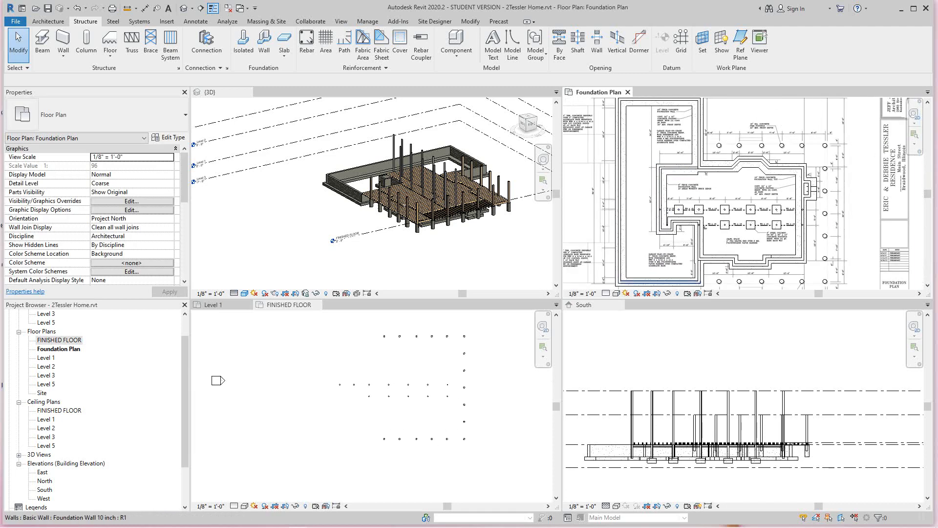
{"action": "scroll", "coordinate": [733, 205], "scroll_direction": "down", "scroll_amount": 3}
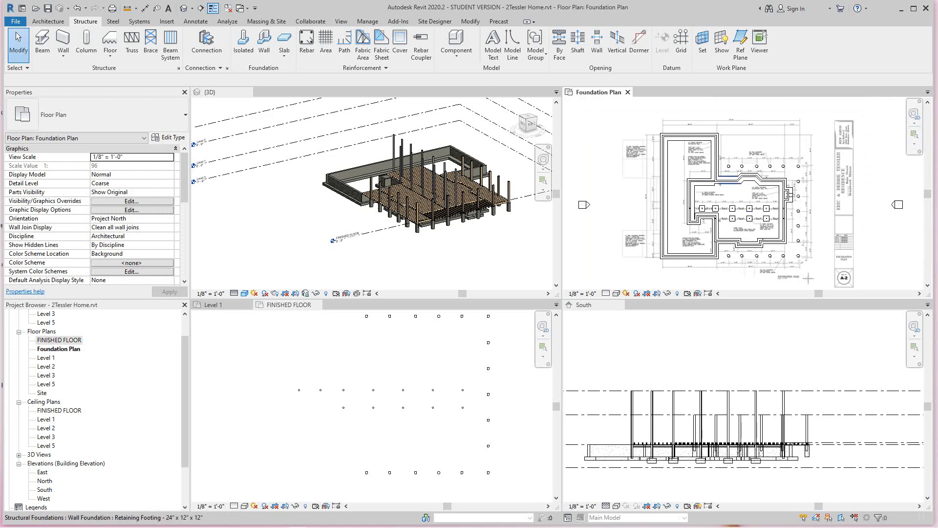
{"action": "scroll", "coordinate": [728, 186], "scroll_direction": "up", "scroll_amount": 4}
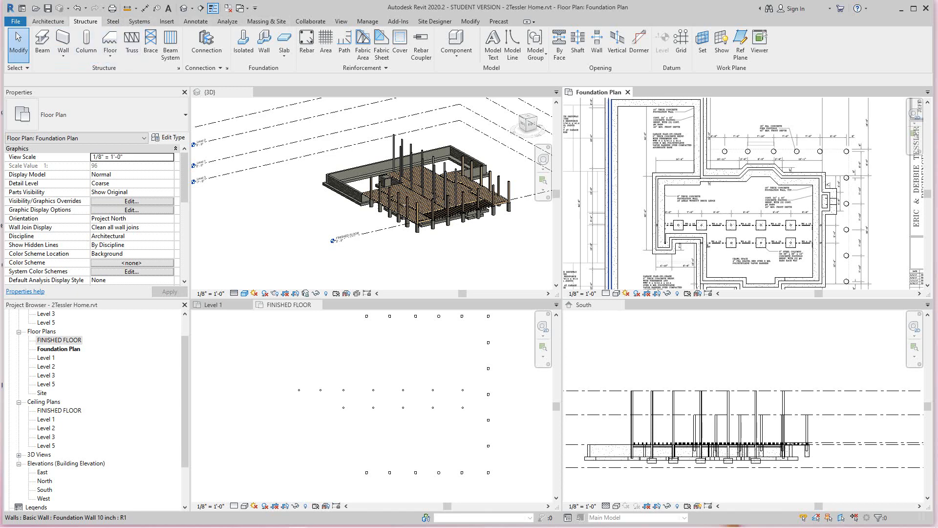
- Start an architectural floor boundary sketch in the Foundation Plan, using the Generic - 12" floor type on Level 3
{"action": "left_click", "coordinate": [48, 21]}
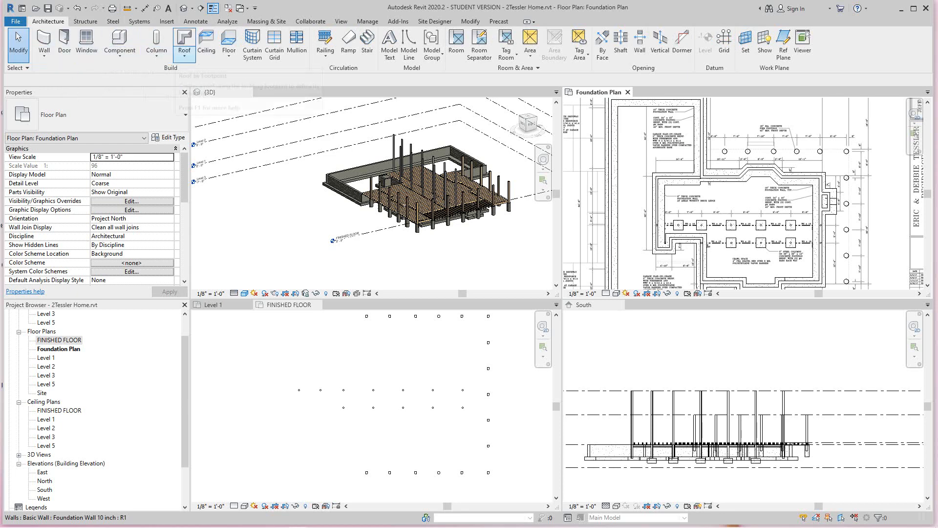
{"action": "left_click", "coordinate": [229, 55]}
{"action": "left_click", "coordinate": [261, 73]}
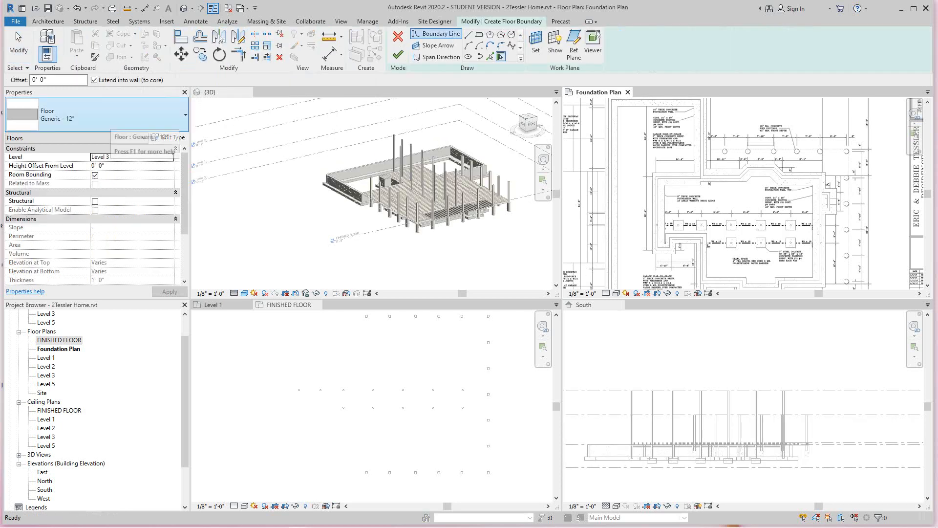
{"action": "scroll", "coordinate": [709, 207], "scroll_direction": "down", "scroll_amount": 3}
{"action": "scroll", "coordinate": [751, 211], "scroll_direction": "up", "scroll_amount": 4}
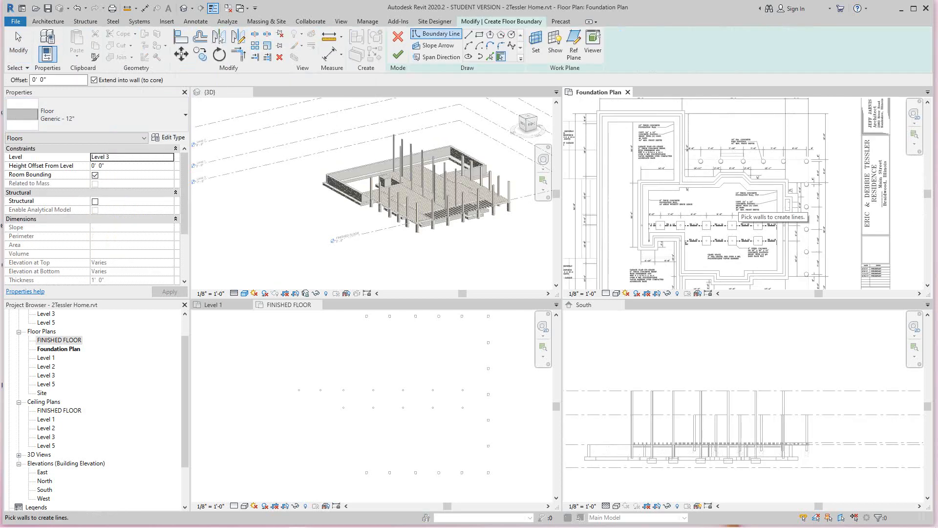
{"action": "scroll", "coordinate": [664, 188], "scroll_direction": "up", "scroll_amount": 2}
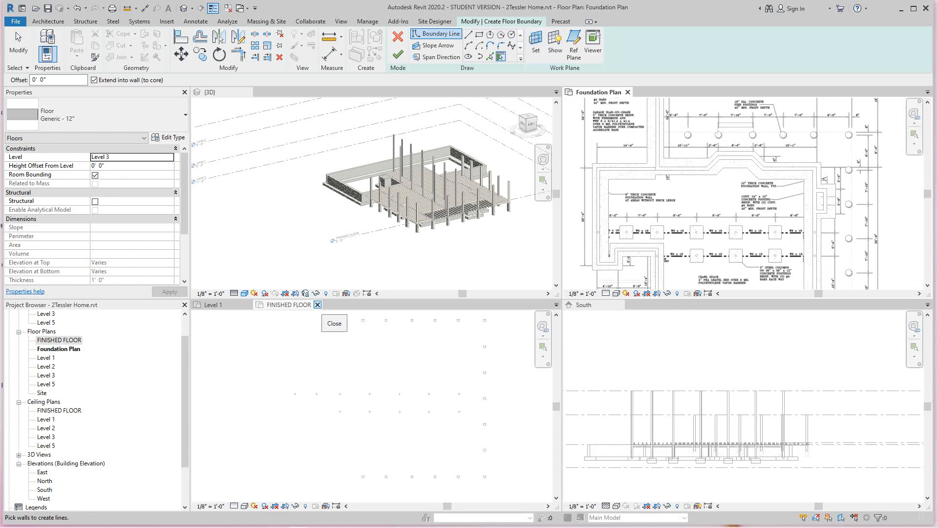
- Close the FINISHED FLOOR and Level 1 plans, tile the remaining views and fit their contents
{"action": "left_click", "coordinate": [317, 305]}
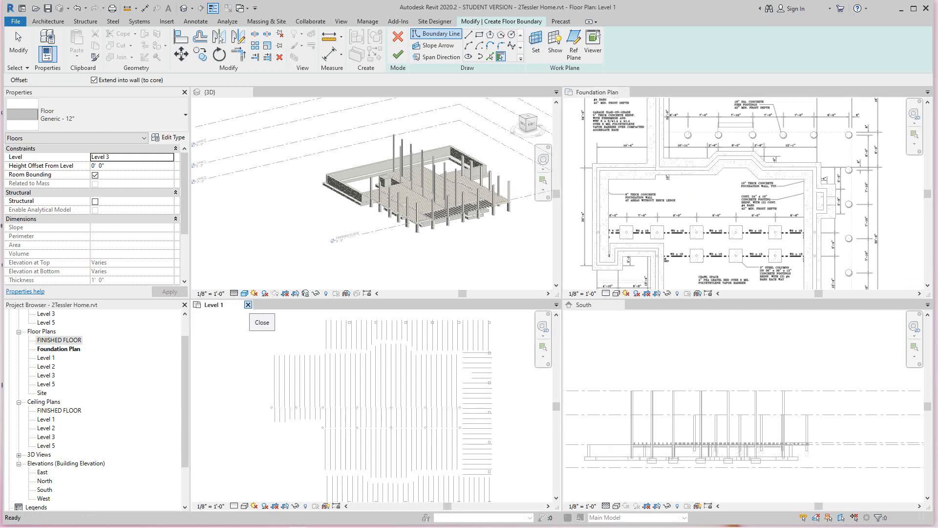
{"action": "left_click", "coordinate": [248, 304]}
{"action": "scroll", "coordinate": [429, 333], "scroll_direction": "down", "scroll_amount": 2}
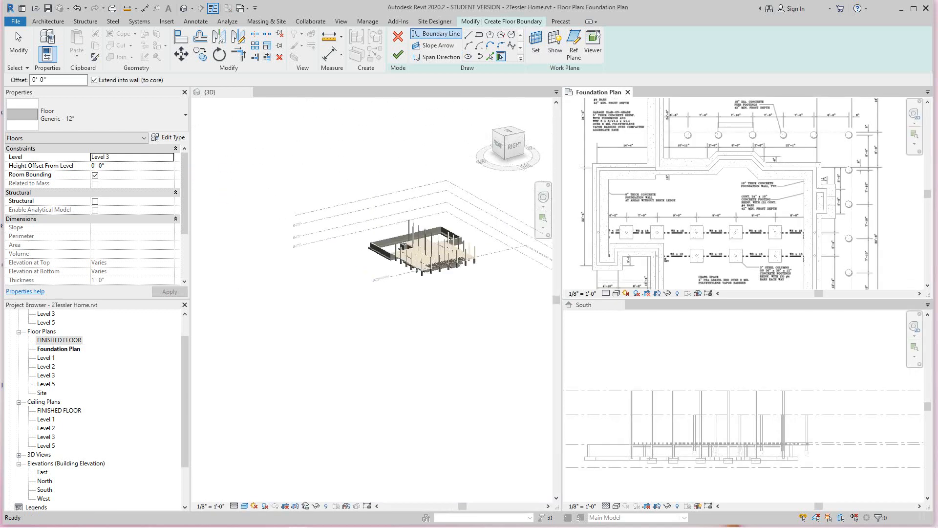
{"action": "key", "text": "w"}
{"action": "key", "text": "t"}
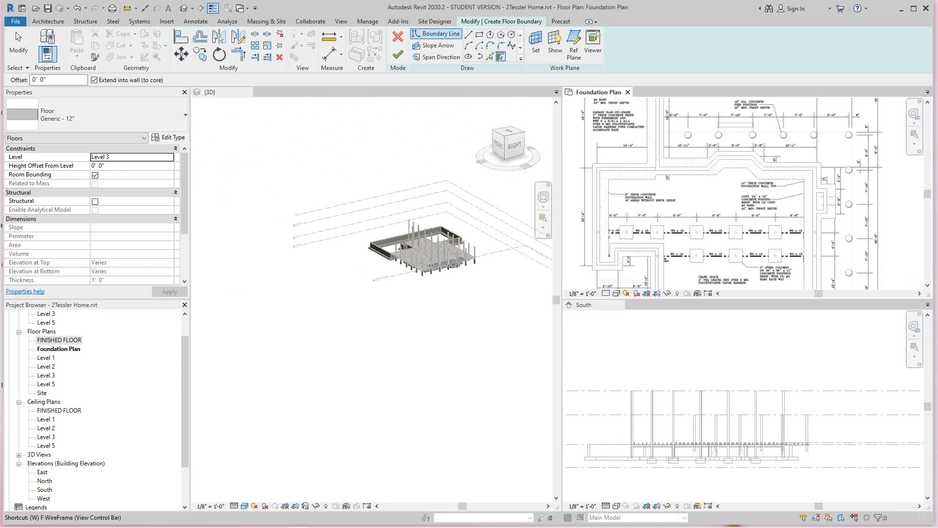
{"action": "key", "text": "z"}
{"action": "key", "text": "a"}
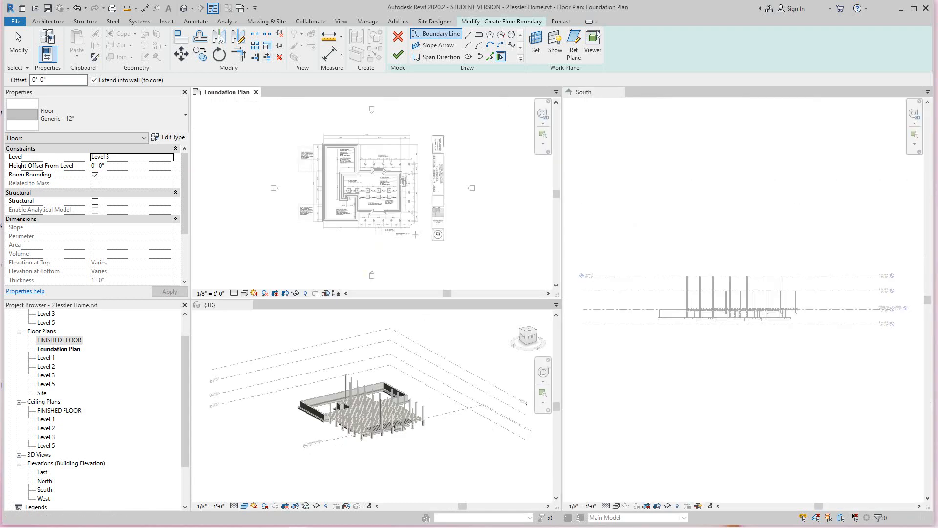
- Create floor boundary lines from the north foundation wall's edges with Pick Lines, including the angled 8'-0" bay
{"action": "scroll", "coordinate": [758, 358], "scroll_direction": "up", "scroll_amount": 2}
{"action": "scroll", "coordinate": [342, 146], "scroll_direction": "up", "scroll_amount": 5}
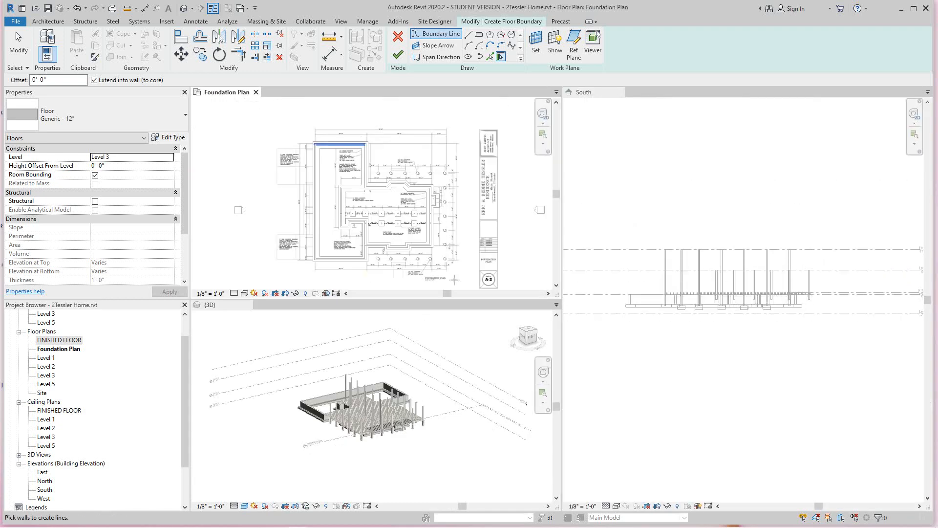
{"action": "scroll", "coordinate": [408, 184], "scroll_direction": "down", "scroll_amount": 3}
{"action": "scroll", "coordinate": [390, 197], "scroll_direction": "up", "scroll_amount": 1}
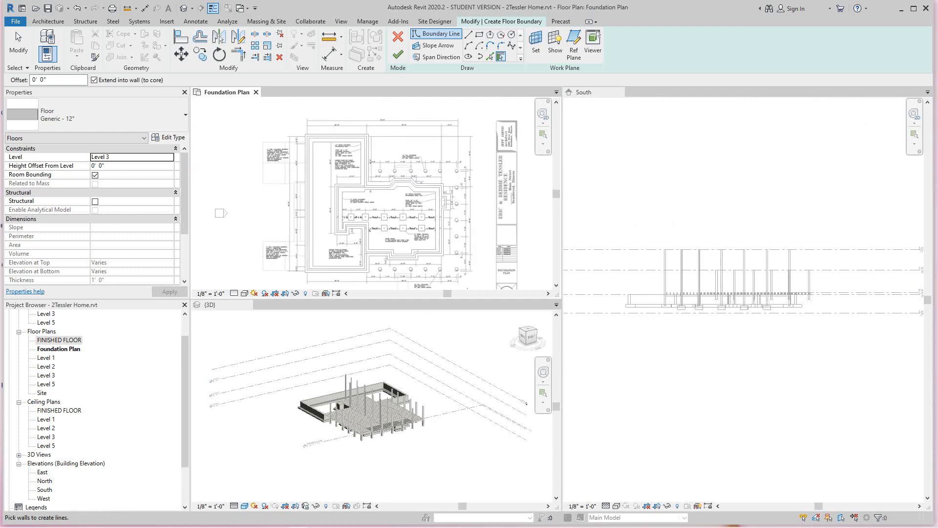
{"action": "middle_click_drag", "start_coordinate": [390, 196], "coordinate": [428, 178]}
{"action": "scroll", "coordinate": [423, 176], "scroll_direction": "up", "scroll_amount": 2}
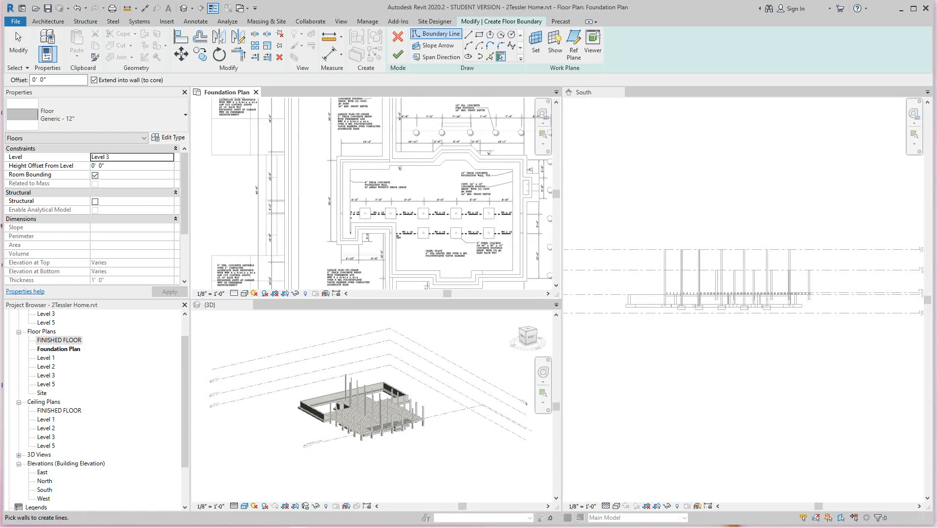
{"action": "scroll", "coordinate": [418, 178], "scroll_direction": "down", "scroll_amount": 1}
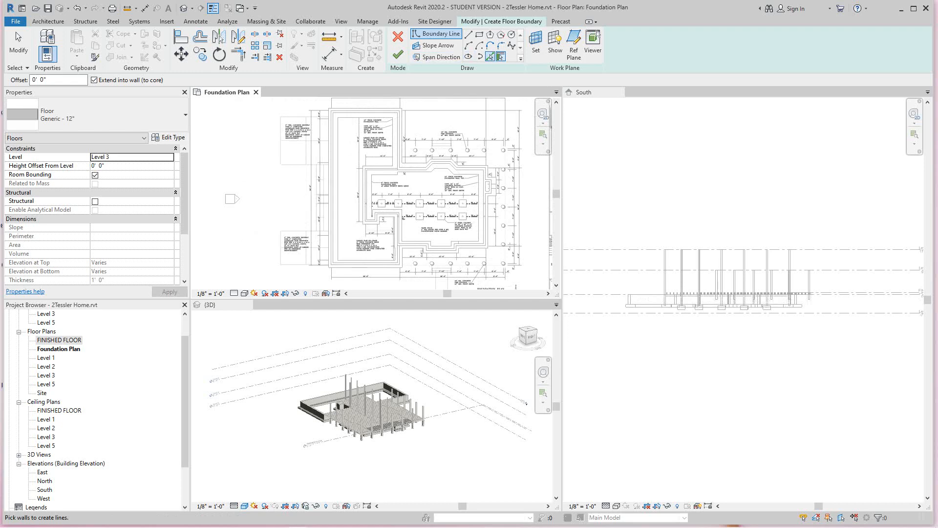
{"action": "left_click", "coordinate": [500, 57]}
{"action": "scroll", "coordinate": [378, 169], "scroll_direction": "up", "scroll_amount": 5}
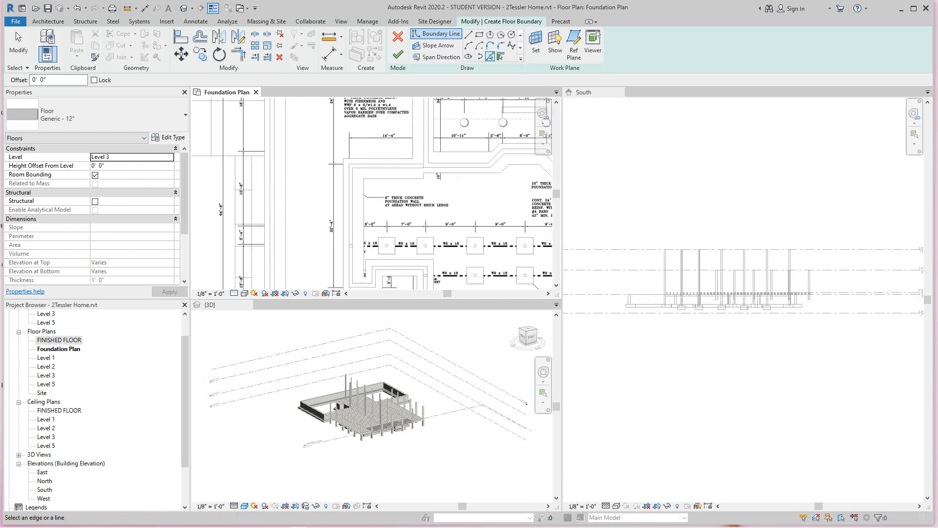
{"action": "left_click", "coordinate": [483, 167]}
{"action": "scroll", "coordinate": [496, 164], "scroll_direction": "up", "scroll_amount": 2}
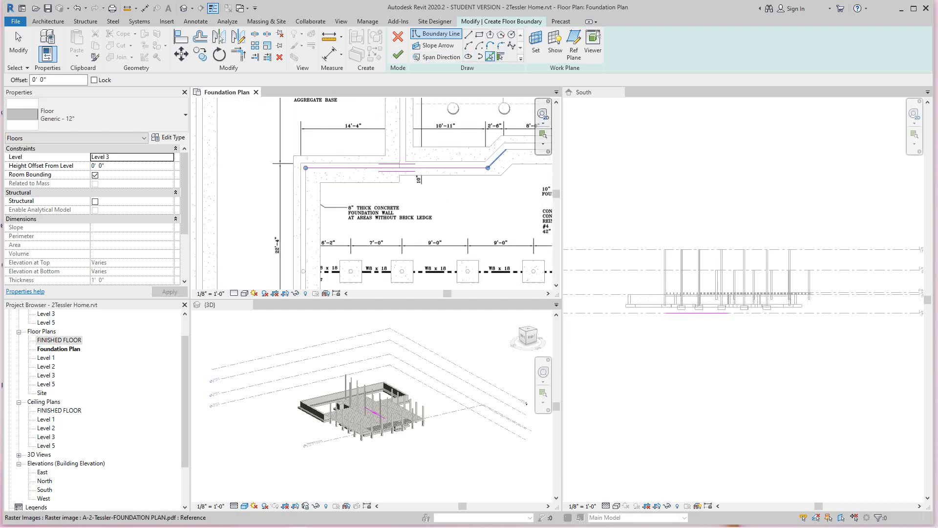
{"action": "scroll", "coordinate": [372, 194], "scroll_direction": "down", "scroll_amount": 2}
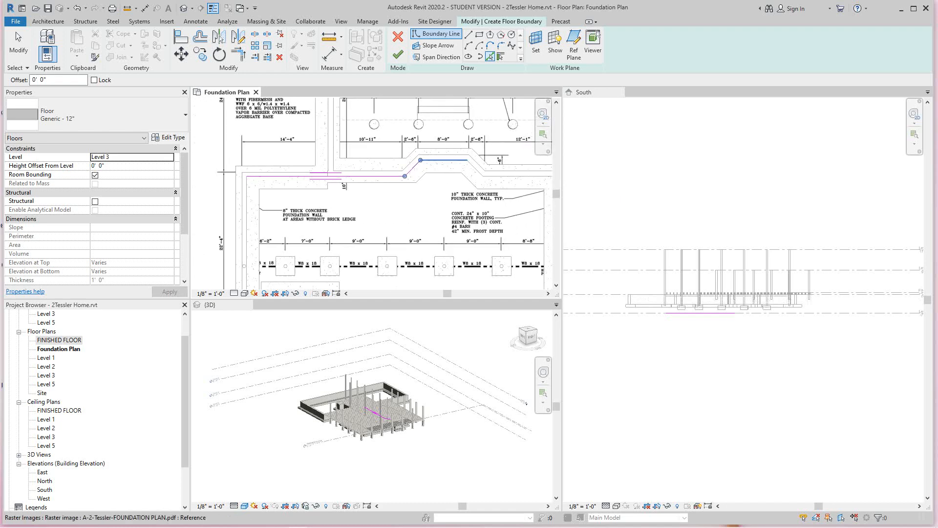
{"action": "left_click", "coordinate": [444, 160]}
{"action": "left_click", "coordinate": [475, 168]}
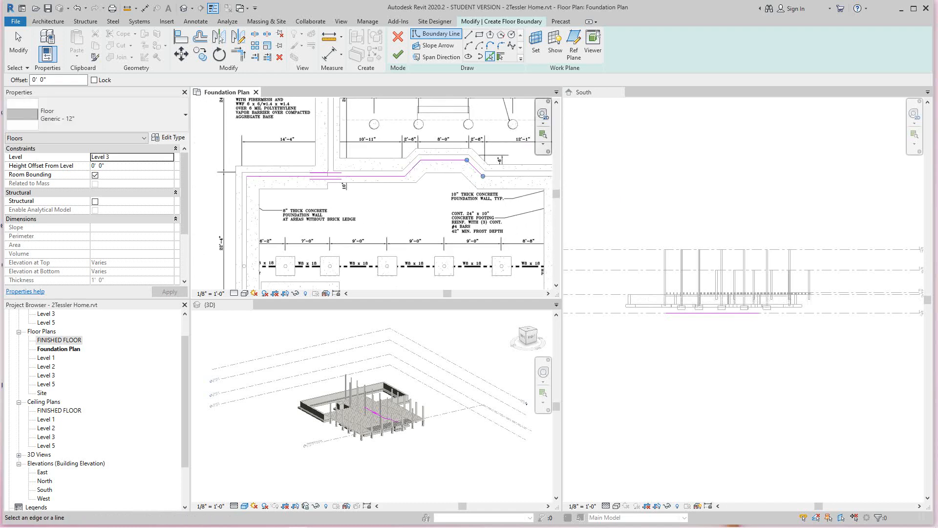
{"action": "left_click", "coordinate": [512, 176]}
- Pick floor boundary lines along the east foundation wall and the 12'-4" eastern segment of the south wall
{"action": "scroll", "coordinate": [508, 188], "scroll_direction": "down", "scroll_amount": 1}
{"action": "middle_click_drag", "start_coordinate": [508, 188], "coordinate": [386, 167]}
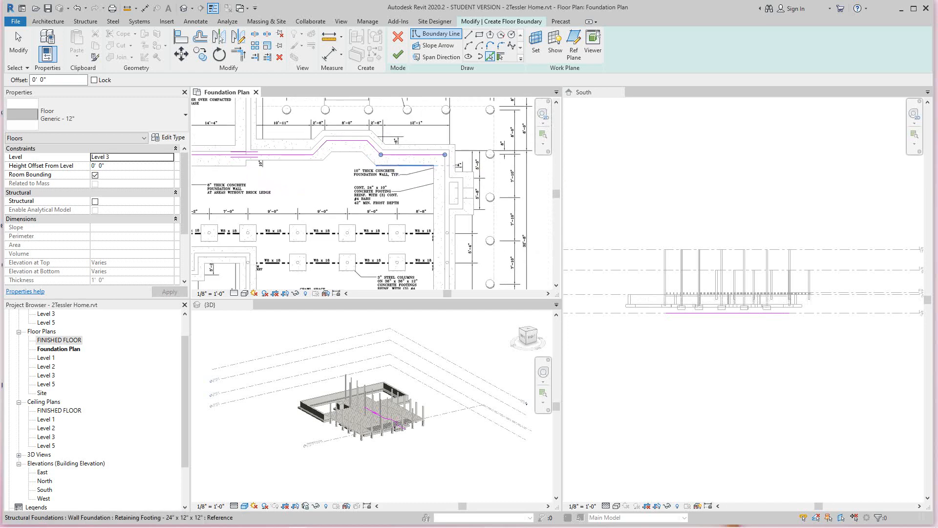
{"action": "scroll", "coordinate": [371, 171], "scroll_direction": "up", "scroll_amount": 2}
{"action": "left_click", "coordinate": [450, 215]}
{"action": "scroll", "coordinate": [424, 220], "scroll_direction": "down", "scroll_amount": 2}
{"action": "middle_click_drag", "start_coordinate": [423, 240], "coordinate": [446, 117]}
{"action": "scroll", "coordinate": [420, 210], "scroll_direction": "up", "scroll_amount": 2}
{"action": "left_click", "coordinate": [419, 211]}
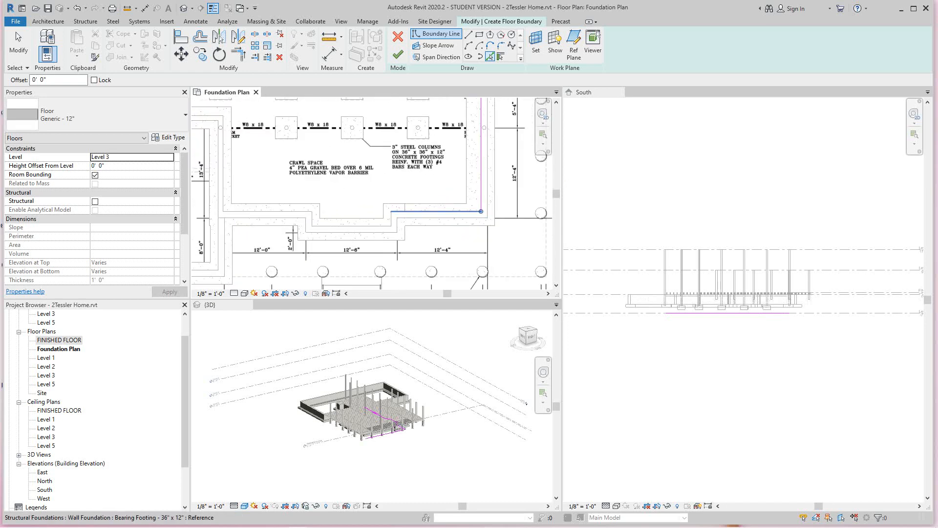
- Pick floor boundary lines around the 12'-6" south wall projection and along the 12'-0" wall segment west of it
{"action": "scroll", "coordinate": [380, 219], "scroll_direction": "up", "scroll_amount": 2}
{"action": "left_click", "coordinate": [396, 219]}
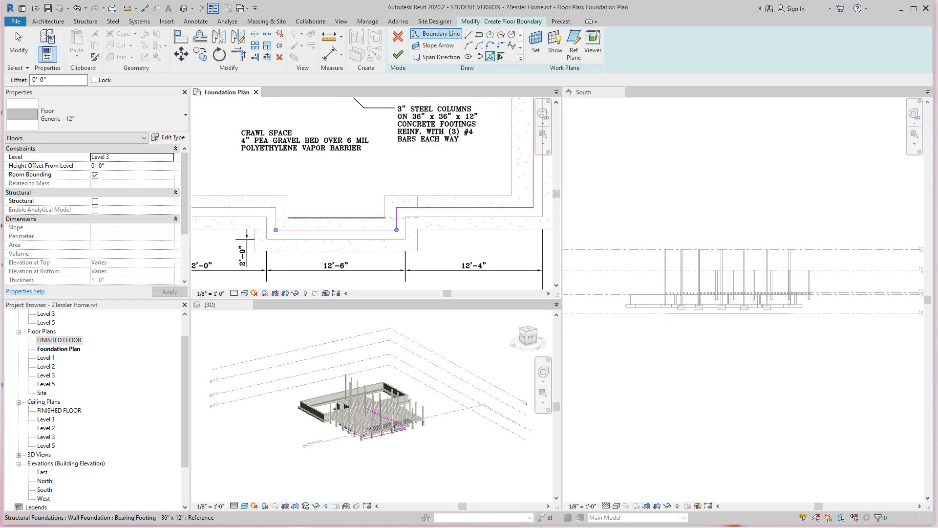
{"action": "left_click", "coordinate": [276, 219]}
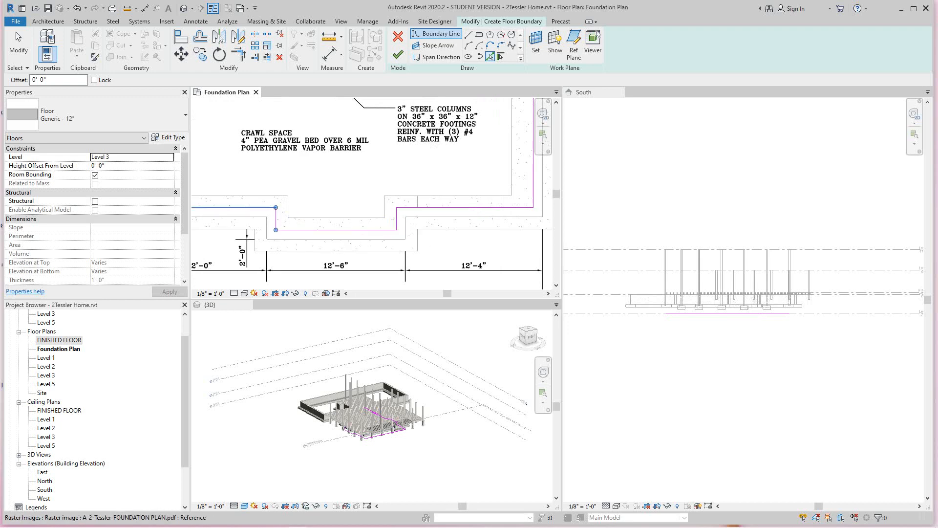
{"action": "left_click", "coordinate": [259, 208]}
{"action": "scroll", "coordinate": [259, 207], "scroll_direction": "down", "scroll_amount": 1}
{"action": "middle_click_drag", "start_coordinate": [259, 208], "coordinate": [381, 246]}
{"action": "scroll", "coordinate": [282, 237], "scroll_direction": "up", "scroll_amount": 1}
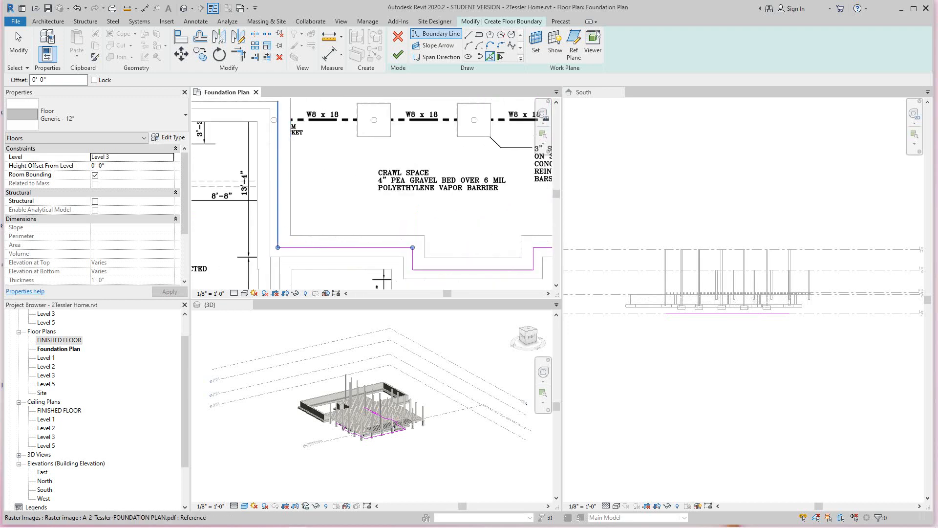
- Pick floor boundary lines along the 13'-4" foundation wall beside the garage and the adjoining 8'-8" wall segment
{"action": "left_click", "coordinate": [278, 196]}
{"action": "scroll", "coordinate": [314, 197], "scroll_direction": "down", "scroll_amount": 2}
{"action": "middle_click_drag", "start_coordinate": [314, 197], "coordinate": [330, 243]}
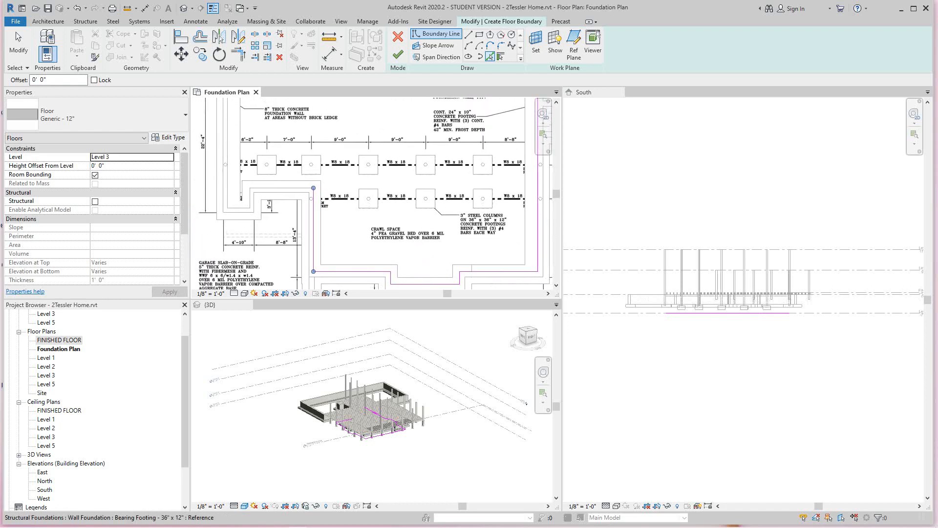
{"action": "scroll", "coordinate": [286, 185], "scroll_direction": "up", "scroll_amount": 1}
{"action": "left_click", "coordinate": [276, 185]}
- Pick a floor boundary line along the main house's 22'-4" west foundation wall
{"action": "scroll", "coordinate": [276, 185], "scroll_direction": "up", "scroll_amount": 1}
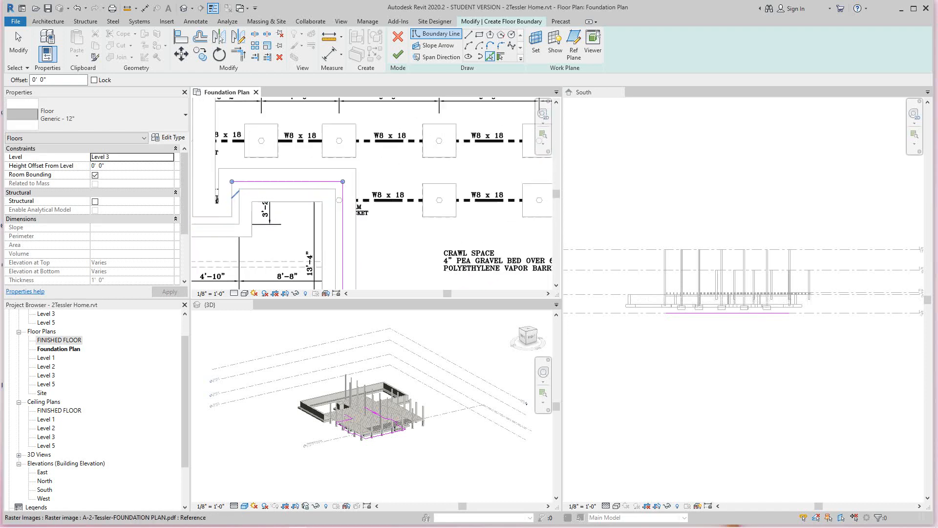
{"action": "scroll", "coordinate": [224, 199], "scroll_direction": "up", "scroll_amount": 1}
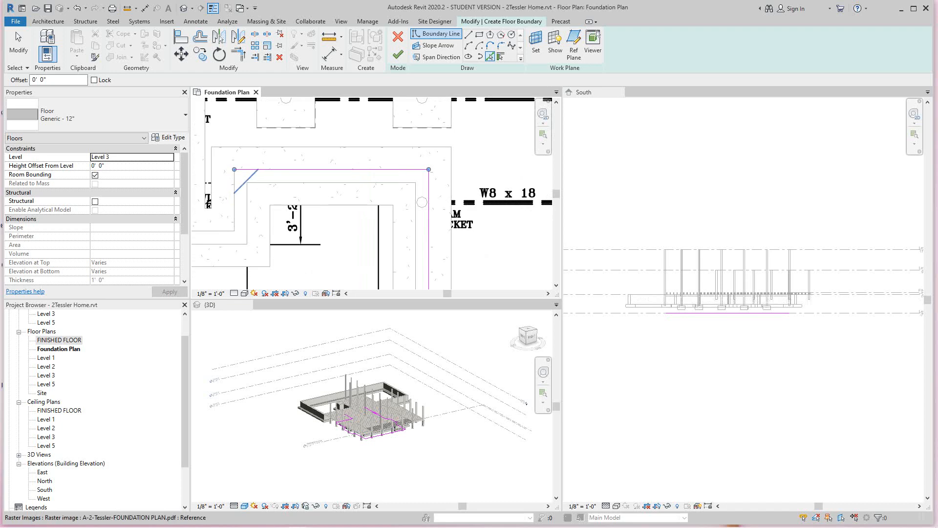
{"action": "middle_click_drag", "start_coordinate": [224, 199], "coordinate": [328, 200]}
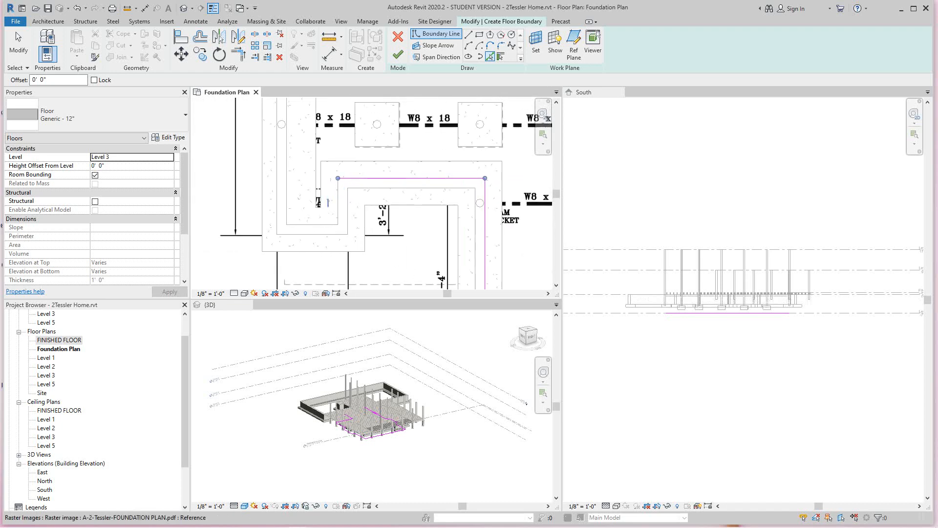
{"action": "scroll", "coordinate": [319, 278], "scroll_direction": "down", "scroll_amount": 3}
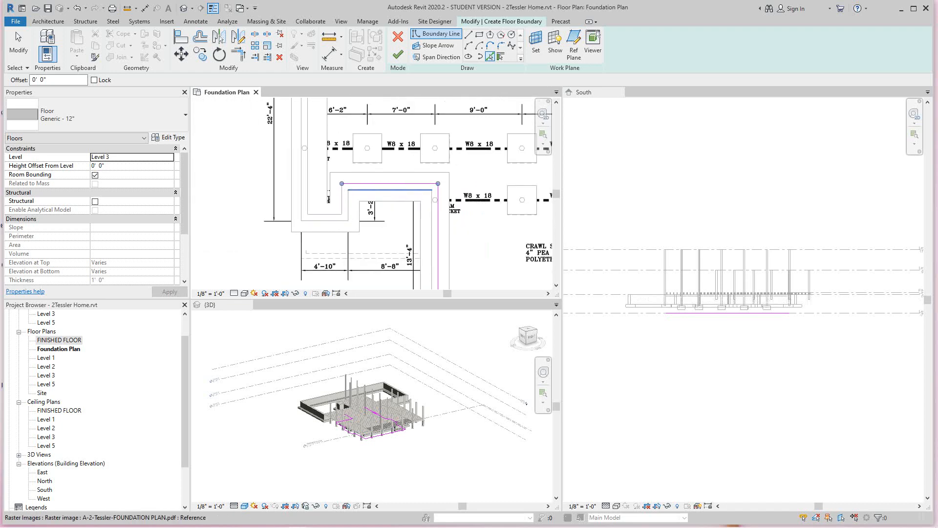
{"action": "scroll", "coordinate": [318, 233], "scroll_direction": "down", "scroll_amount": 3}
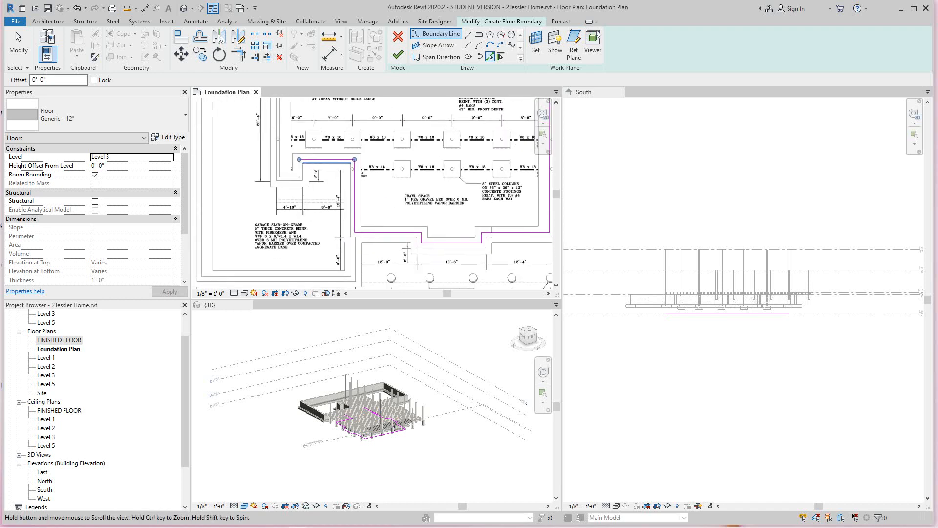
{"action": "middle_click_drag", "start_coordinate": [318, 234], "coordinate": [324, 286]}
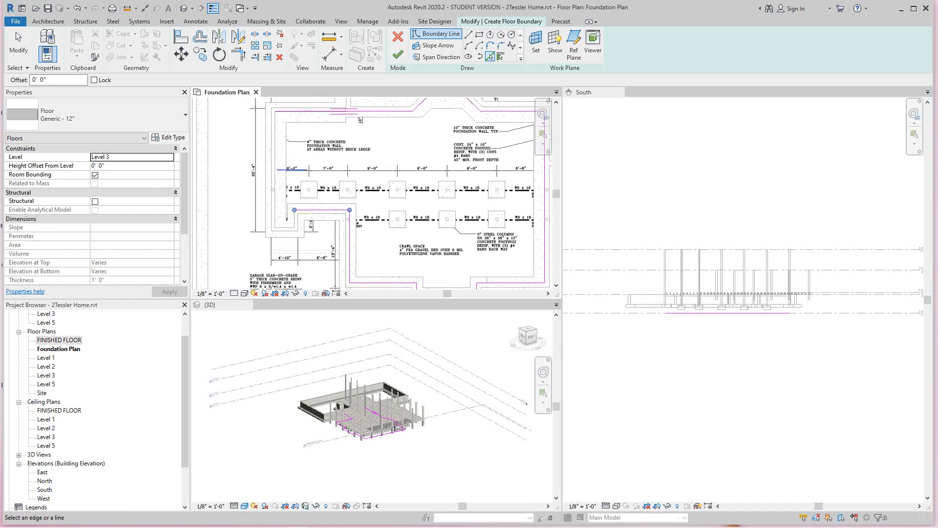
{"action": "left_click", "coordinate": [274, 210]}
{"action": "scroll", "coordinate": [288, 231], "scroll_direction": "up", "scroll_amount": 2}
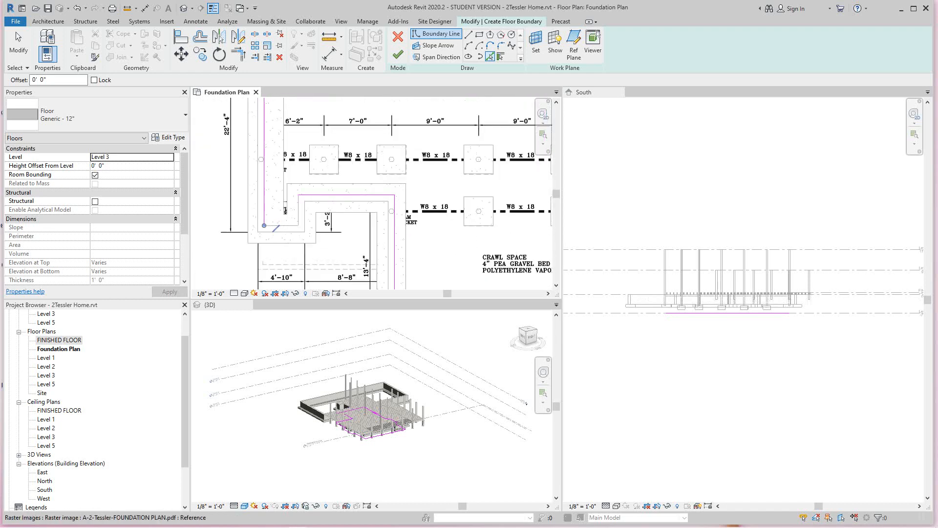
{"action": "scroll", "coordinate": [288, 223], "scroll_direction": "up", "scroll_amount": 4}
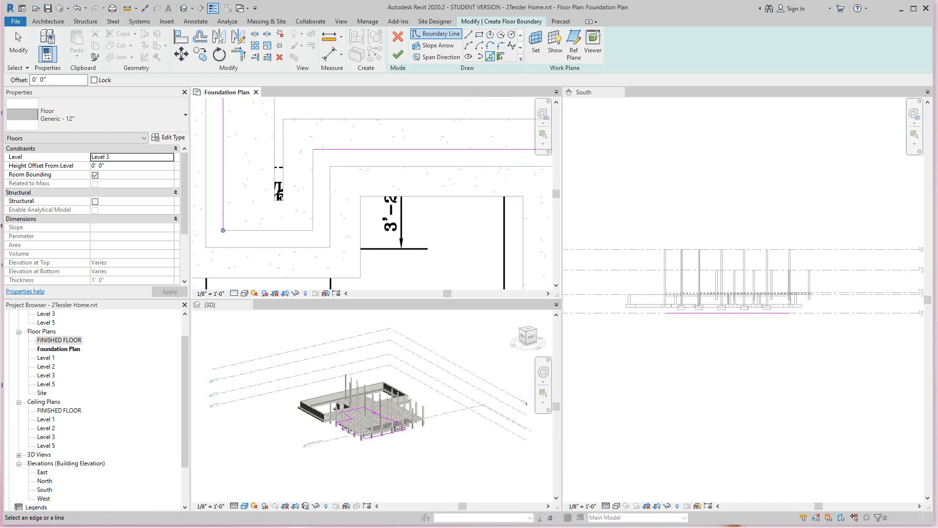
{"action": "scroll", "coordinate": [290, 199], "scroll_direction": "down", "scroll_amount": 3}
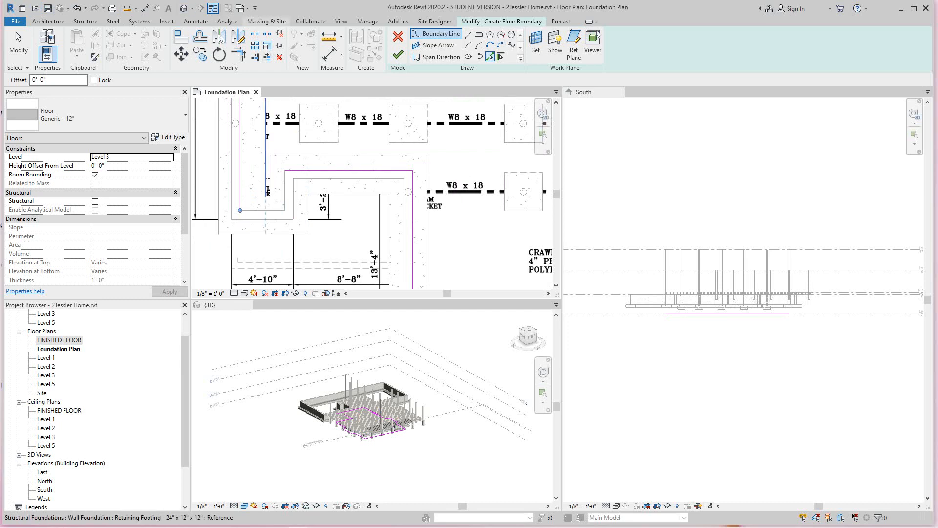
- Draw the two missing boundary lines around the southwest corner to close the loop, and finish the floor sketch
{"action": "left_click", "coordinate": [468, 34]}
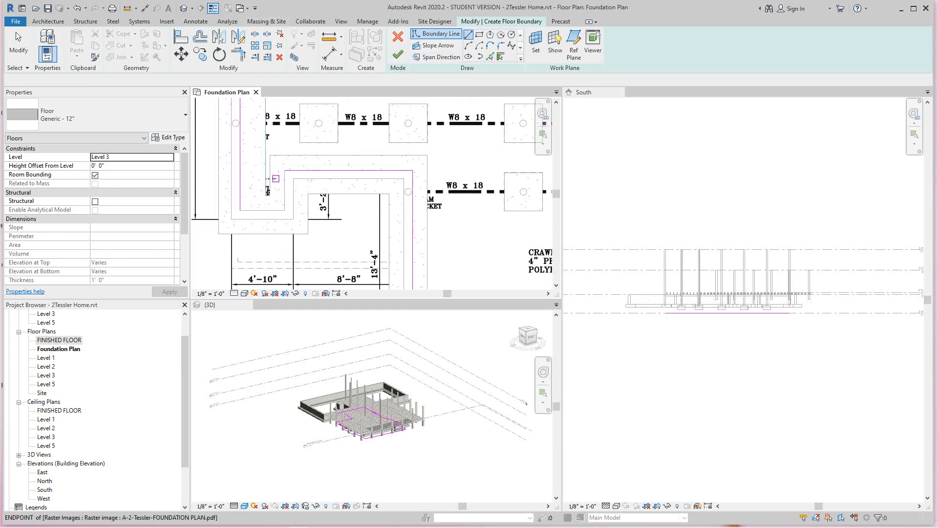
{"action": "left_click", "coordinate": [284, 171]}
{"action": "left_click", "coordinate": [284, 210]}
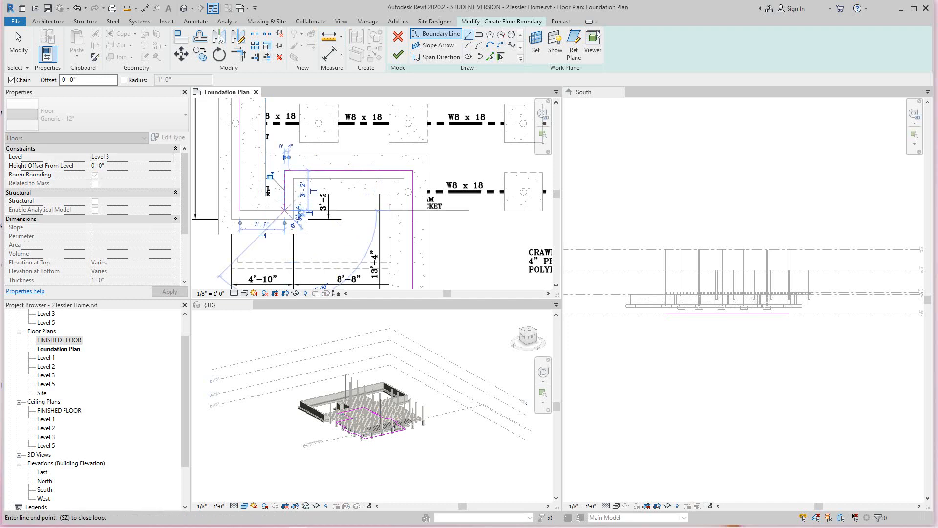
{"action": "left_click", "coordinate": [240, 210]}
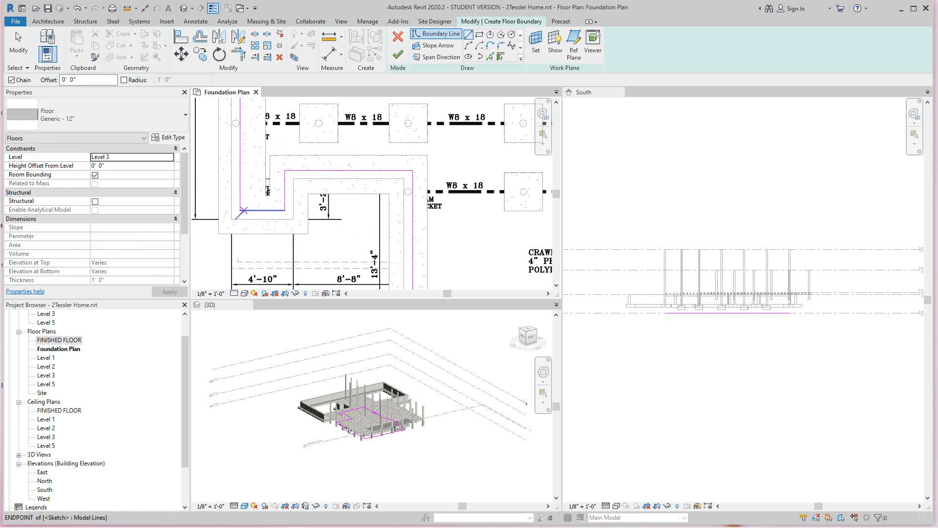
{"action": "scroll", "coordinate": [330, 222], "scroll_direction": "down", "scroll_amount": 1}
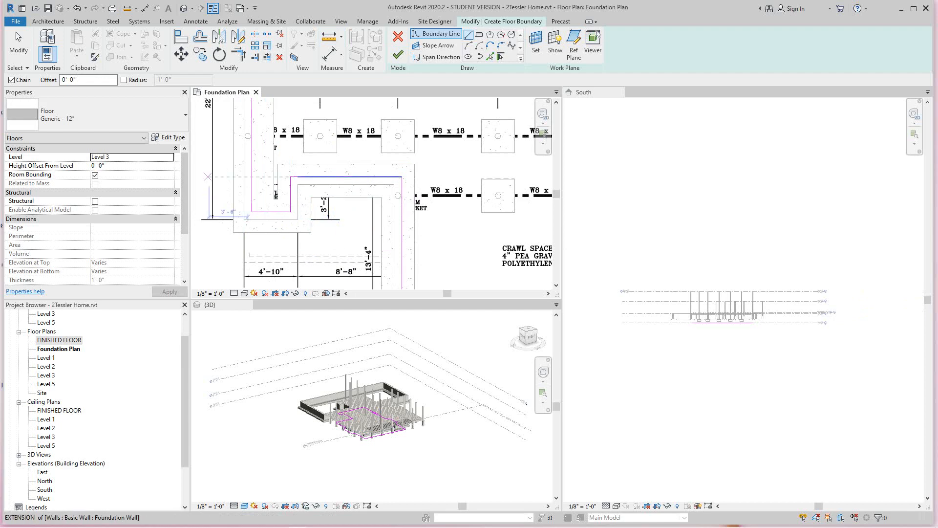
{"action": "scroll", "coordinate": [340, 197], "scroll_direction": "down", "scroll_amount": 4}
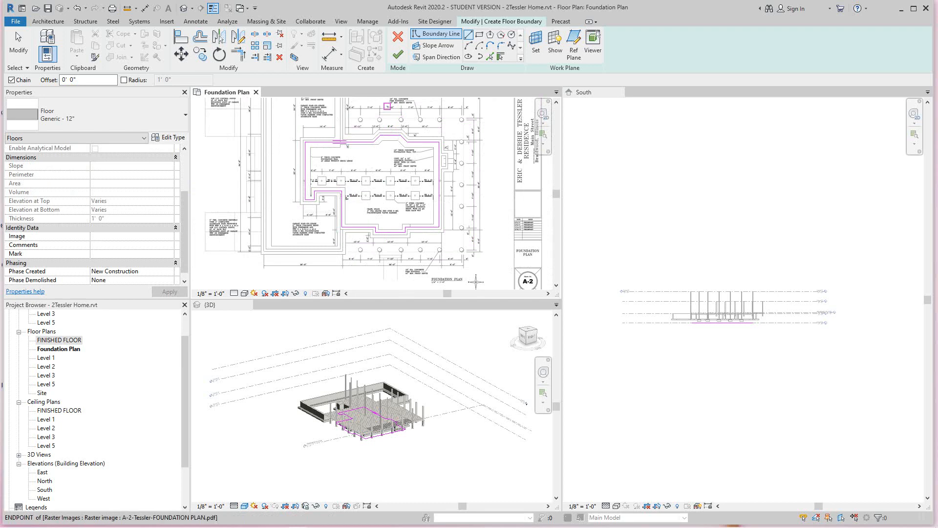
{"action": "left_click", "coordinate": [398, 55]}
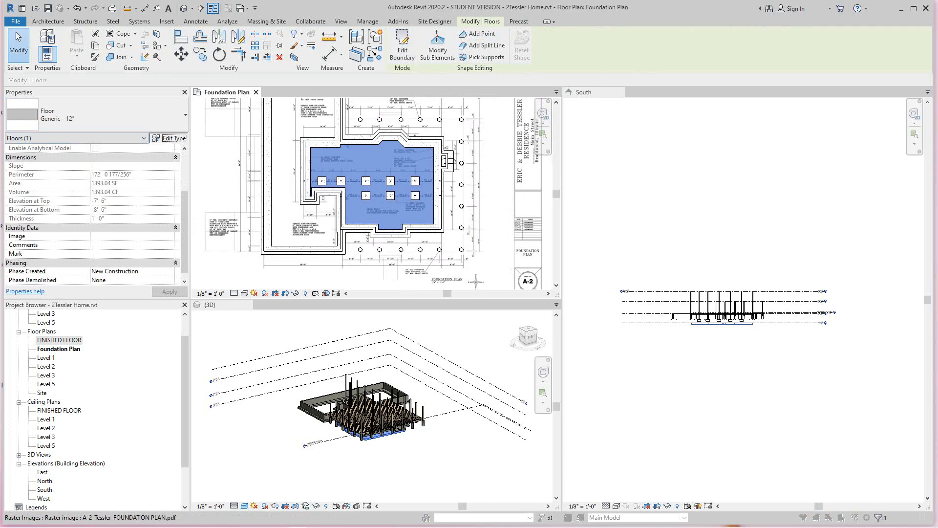
- Duplicate the new floor's Generic - 12" type under the name FLOOR
{"action": "left_click", "coordinate": [169, 137]}
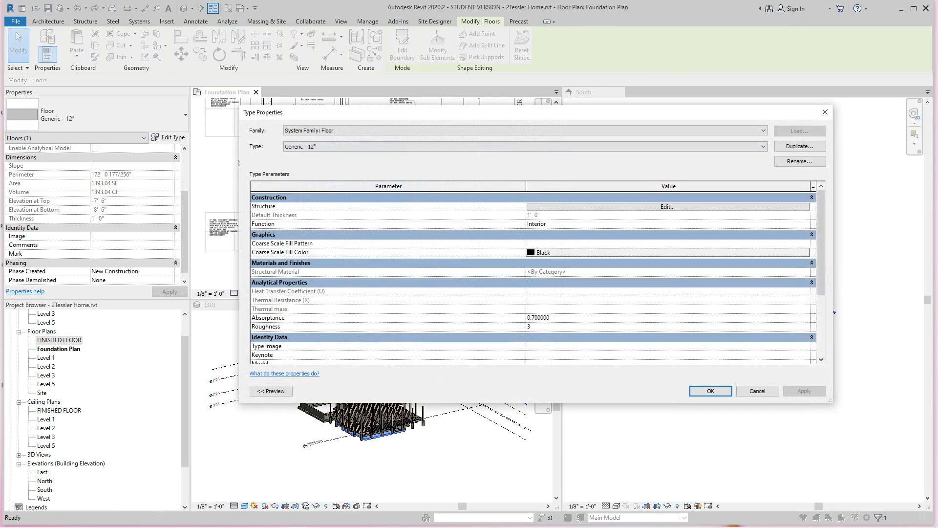
{"action": "left_click", "coordinate": [800, 146]}
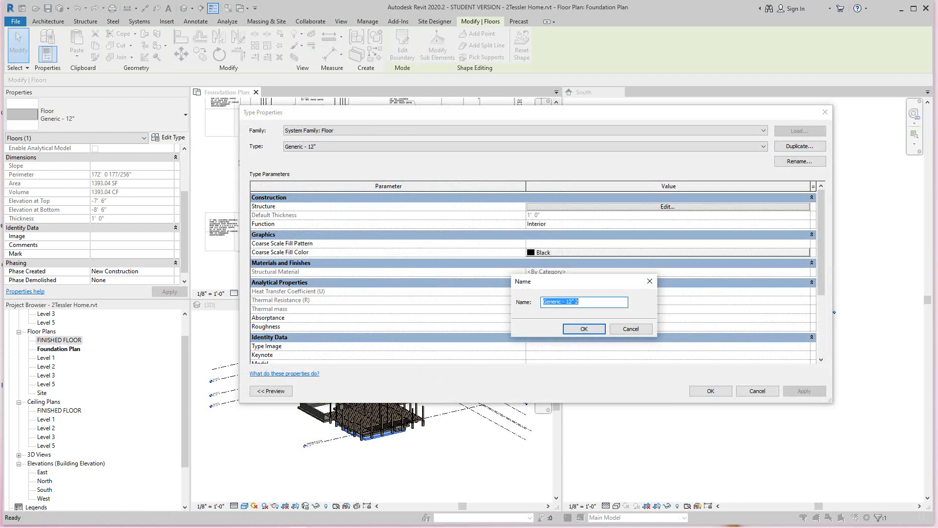
{"action": "type", "text": "FLOOR"}
{"action": "key", "text": "Return"}
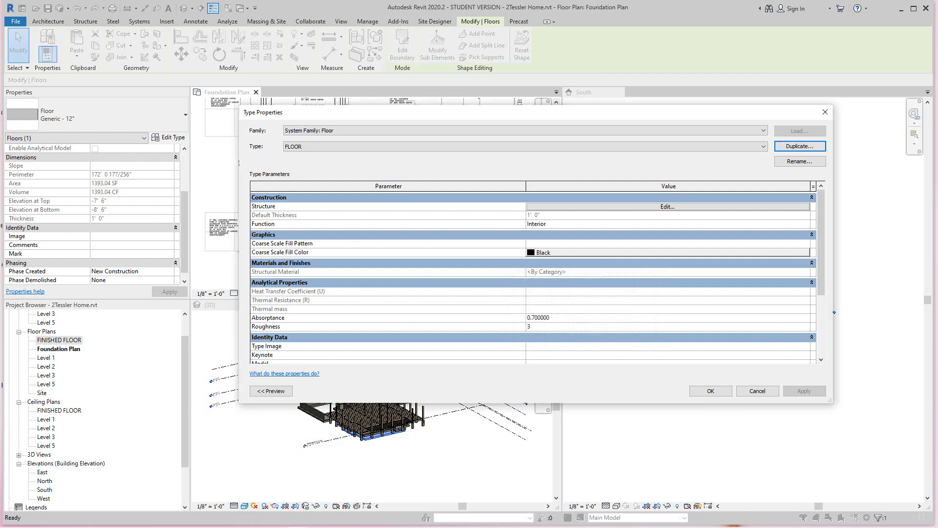
- Assign Oak Flooring to the FLOOR type's structure layer, with its shading set to use the render appearance
{"action": "left_click", "coordinate": [533, 207]}
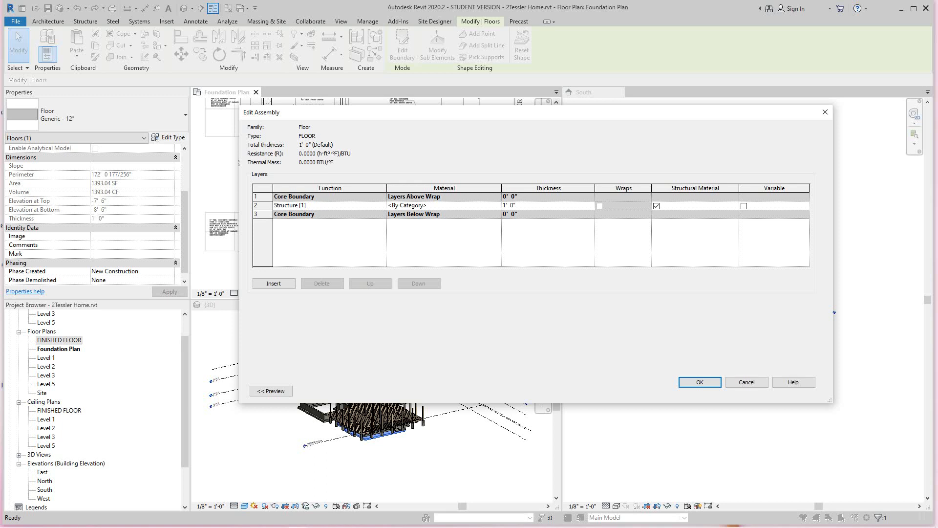
{"action": "left_click", "coordinate": [497, 206]}
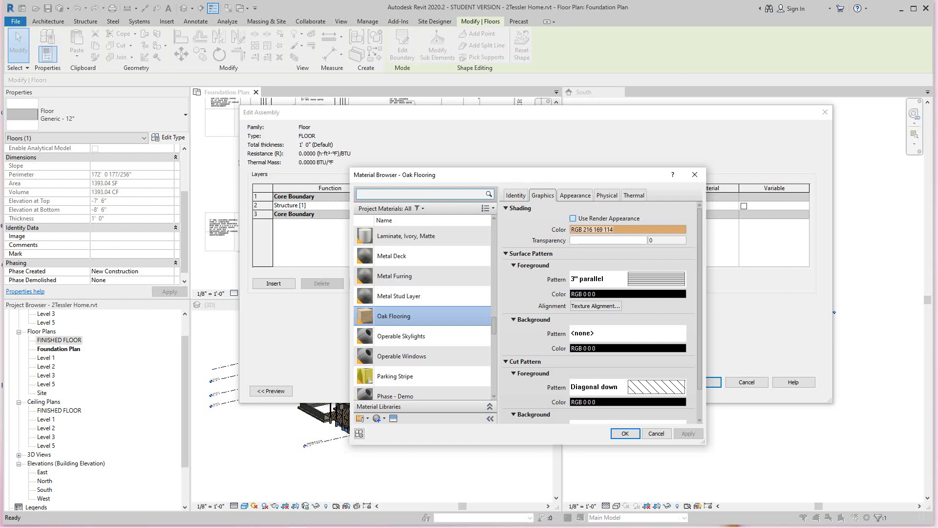
{"action": "left_click", "coordinate": [573, 218]}
{"action": "left_click", "coordinate": [575, 195]}
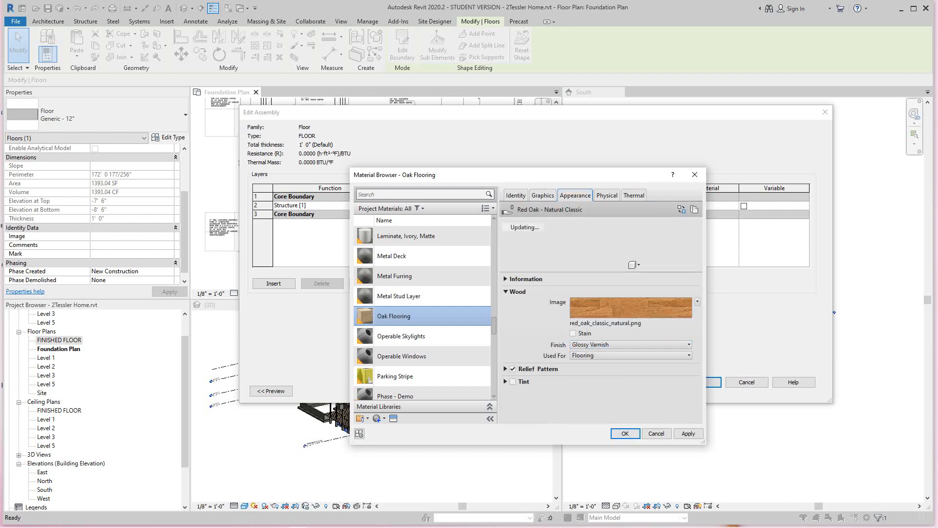
{"action": "left_click", "coordinate": [688, 434]}
{"action": "left_click", "coordinate": [625, 434]}
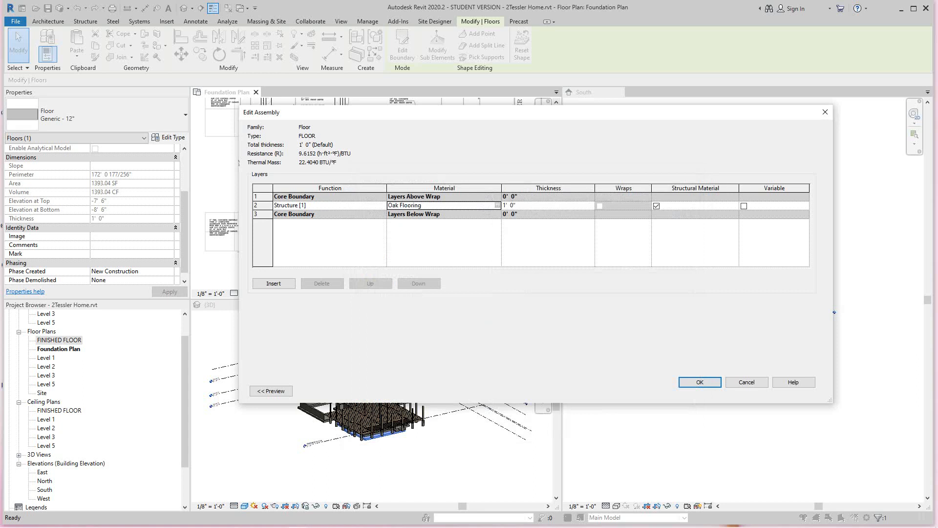
- Set the Oak Flooring layer's thickness to 3" and accept the type changes
{"action": "left_click", "coordinate": [507, 206]}
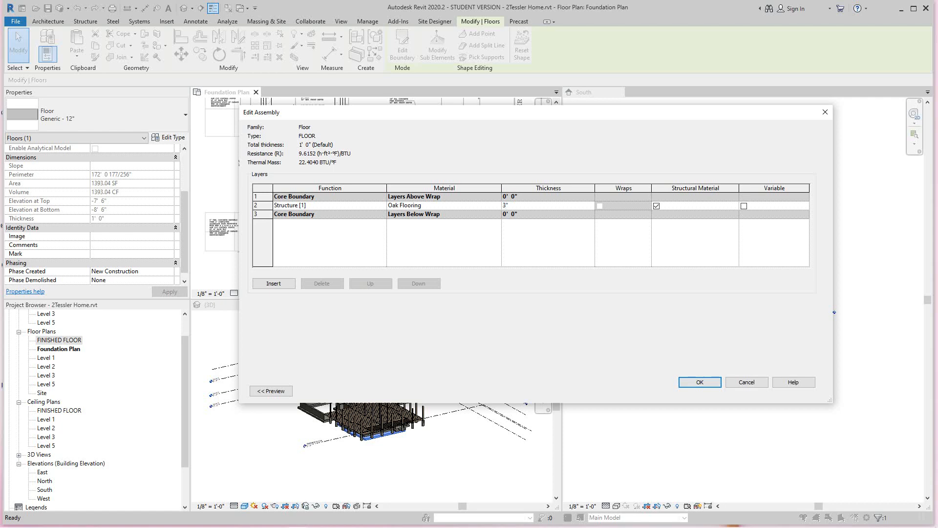
{"action": "left_click", "coordinate": [700, 381]}
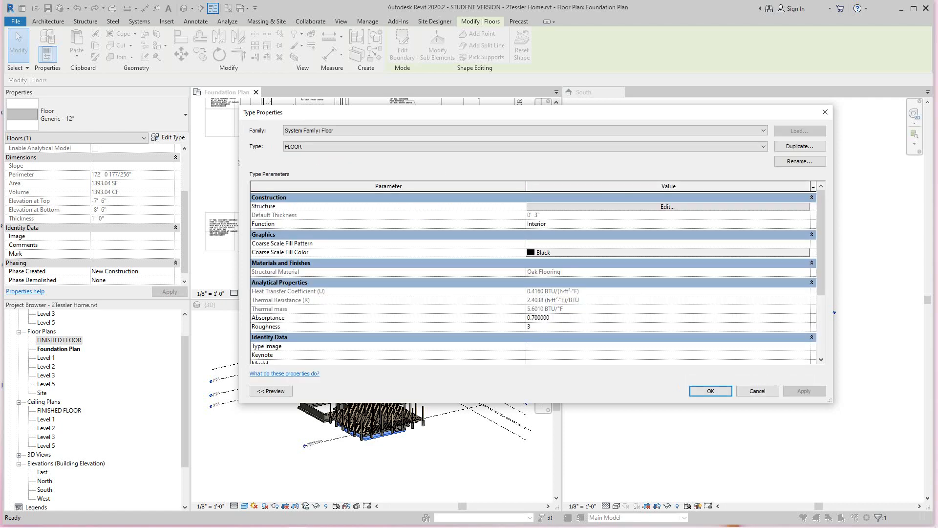
{"action": "left_click", "coordinate": [710, 391]}
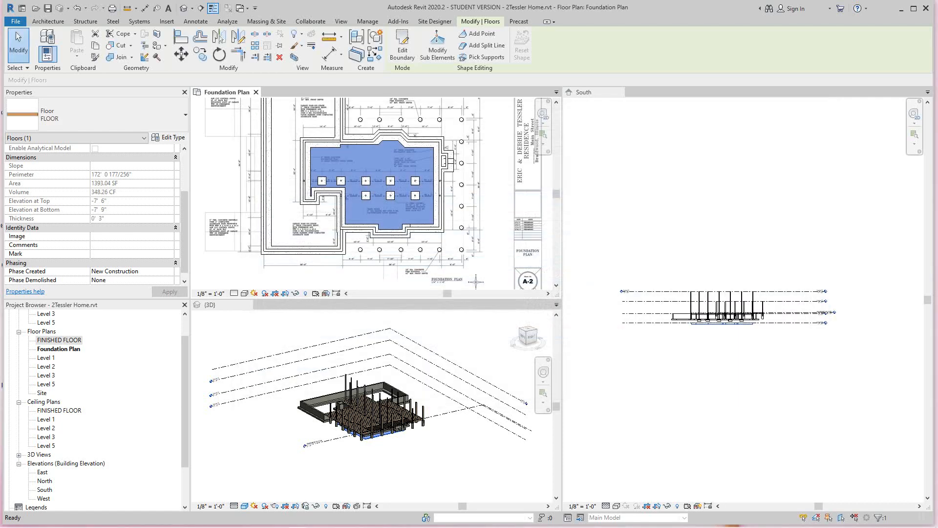
- Set the floor's Height Offset From Level to 8' 3" with Level 3 as its reference level
{"action": "scroll", "coordinate": [724, 328], "scroll_direction": "up", "scroll_amount": 4}
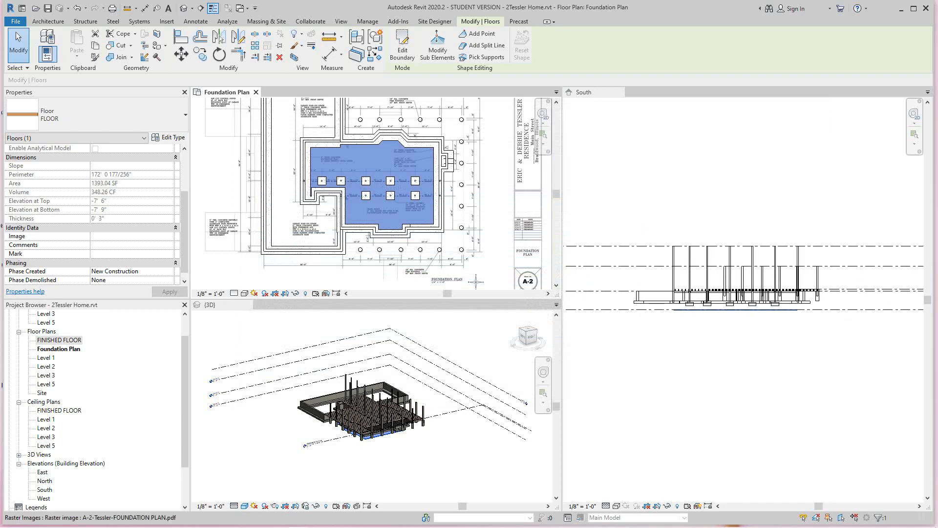
{"action": "scroll", "coordinate": [724, 328], "scroll_direction": "down", "scroll_amount": 1}
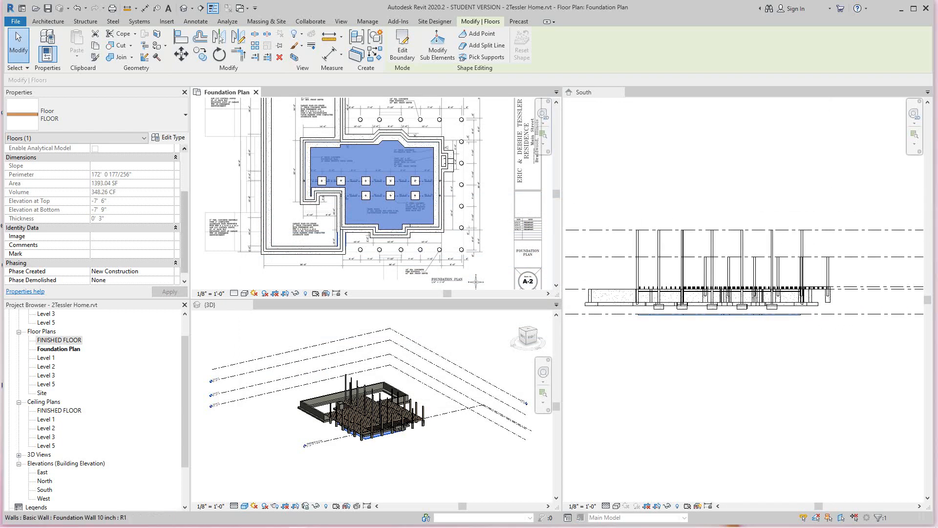
{"action": "scroll", "coordinate": [398, 268], "scroll_direction": "down", "scroll_amount": 1}
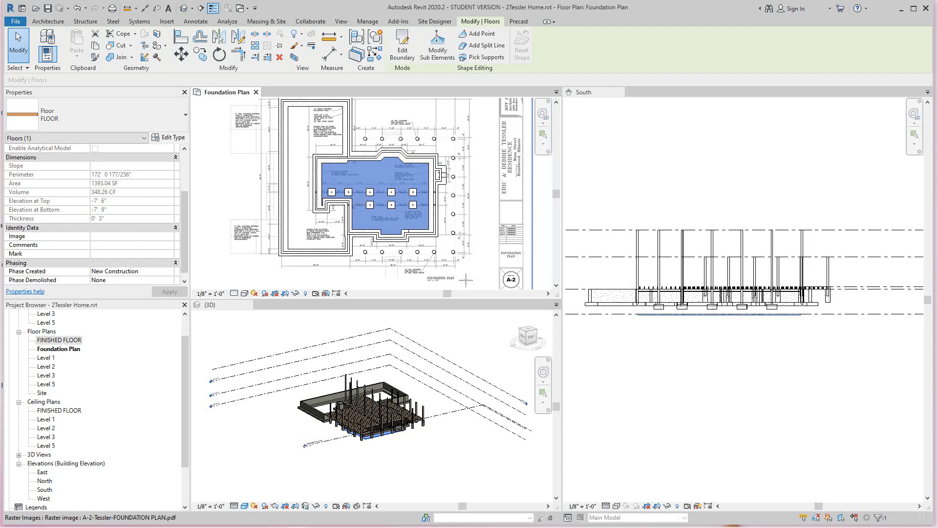
{"action": "scroll", "coordinate": [97, 215], "scroll_direction": "up", "scroll_amount": 3}
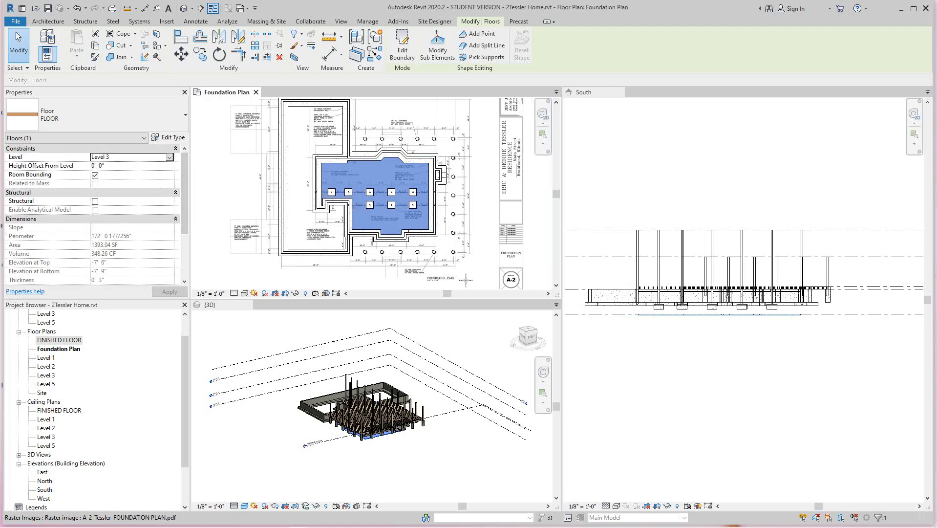
{"action": "left_click", "coordinate": [95, 166]}
{"action": "type", "text": "8' "}
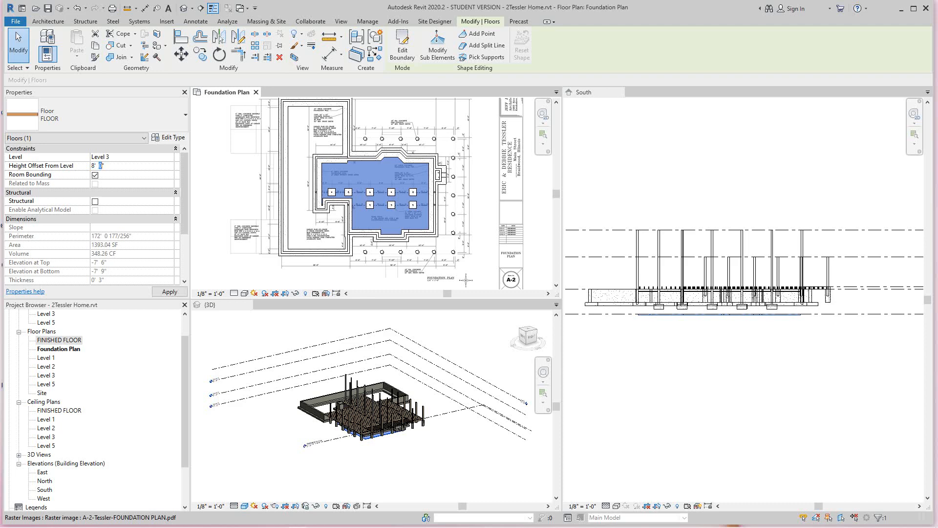
{"action": "type", "text": "3"}
{"action": "key", "text": "Return"}
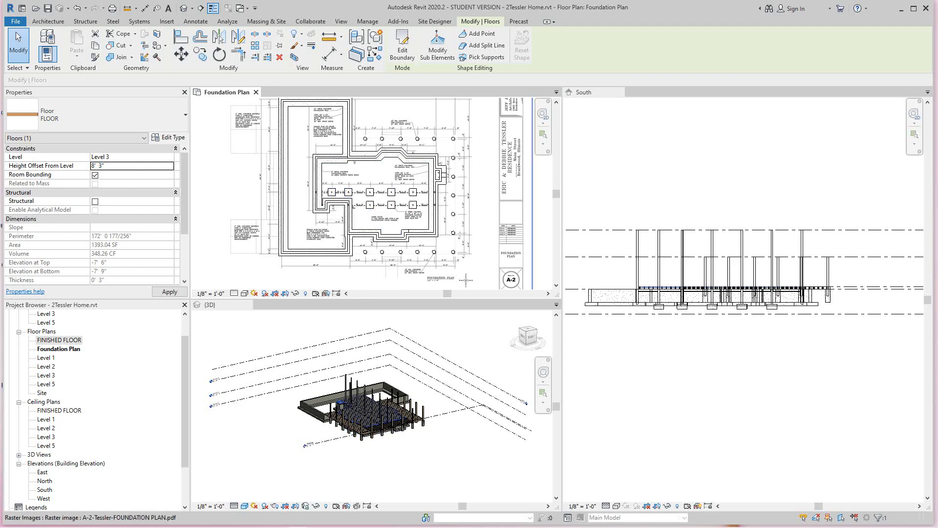
- Examine in the 3D view how the oak floor's edge sits on the joists beside the deck
{"action": "scroll", "coordinate": [397, 252], "scroll_direction": "down", "scroll_amount": 1}
{"action": "scroll", "coordinate": [371, 431], "scroll_direction": "up", "scroll_amount": 11}
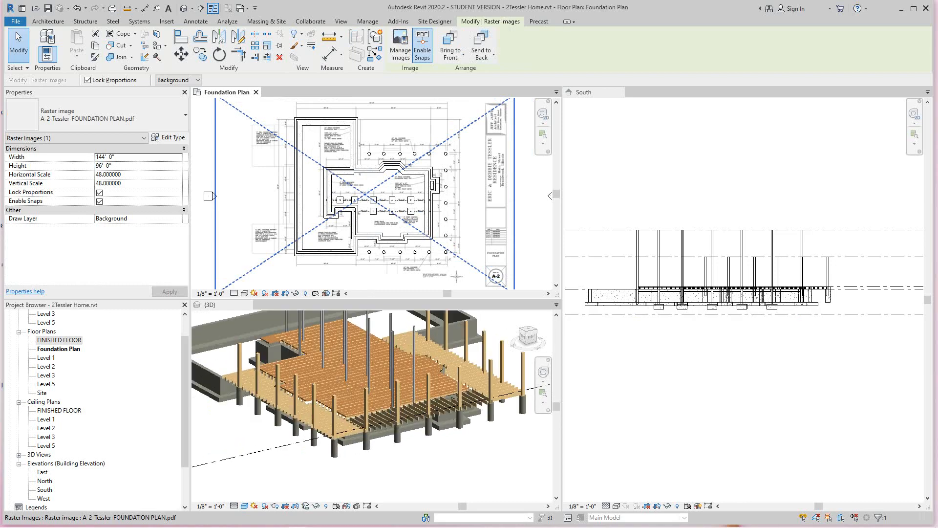
{"action": "scroll", "coordinate": [293, 440], "scroll_direction": "up", "scroll_amount": 6}
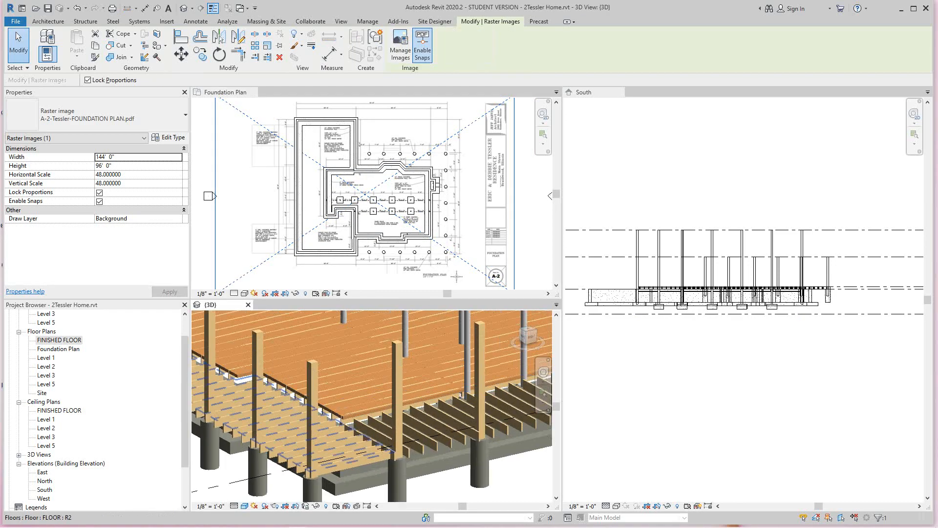
{"action": "scroll", "coordinate": [353, 413], "scroll_direction": "up", "scroll_amount": 3}
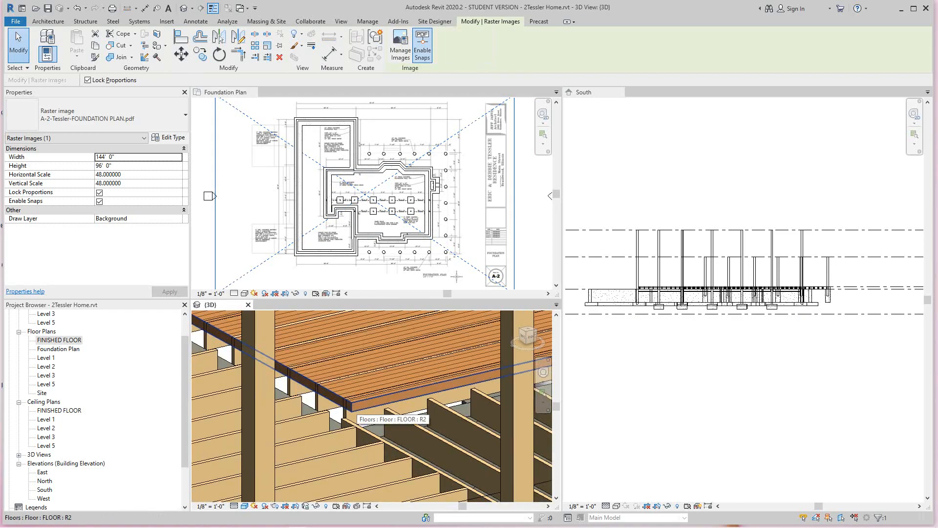
- Set the oak floor's Height Offset From Level to 8' 5" so it sits higher on the joists
{"action": "scroll", "coordinate": [353, 413], "scroll_direction": "down", "scroll_amount": 6}
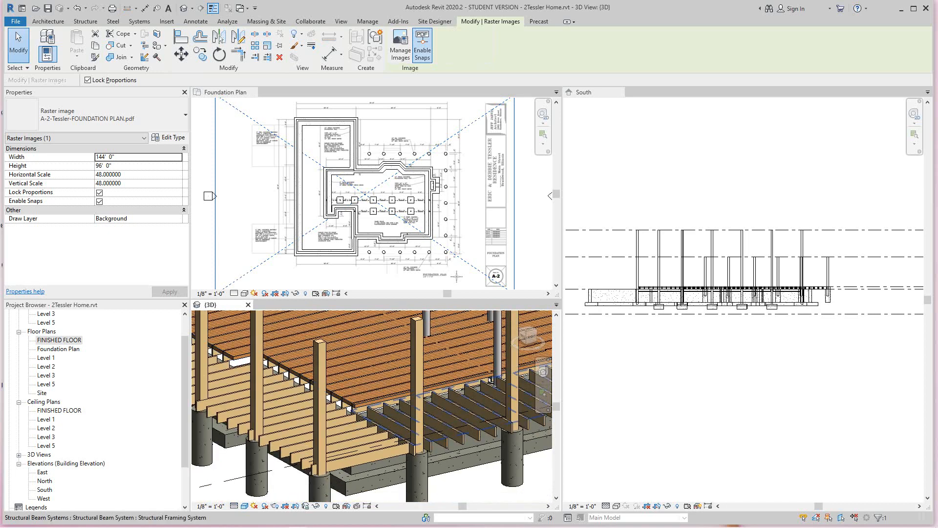
{"action": "left_click", "coordinate": [353, 413]}
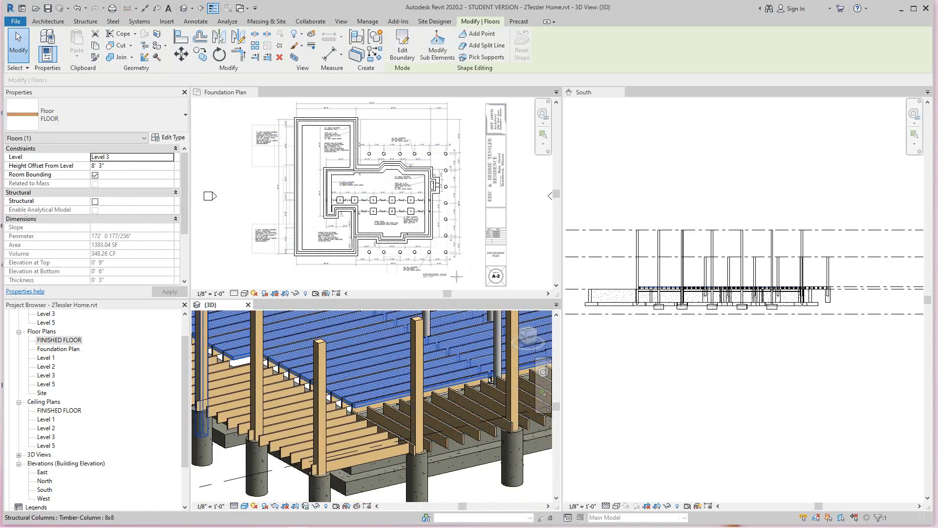
{"action": "left_click", "coordinate": [99, 165]}
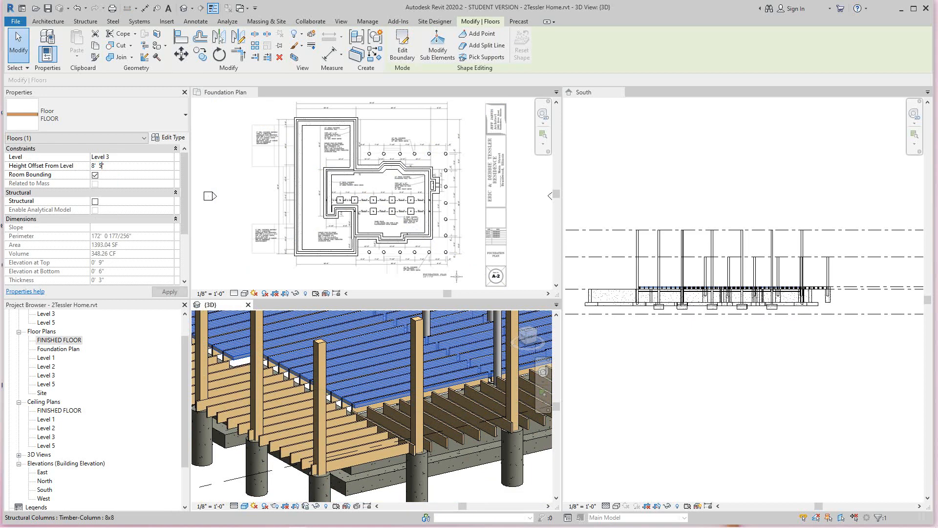
{"action": "key", "text": "Return"}
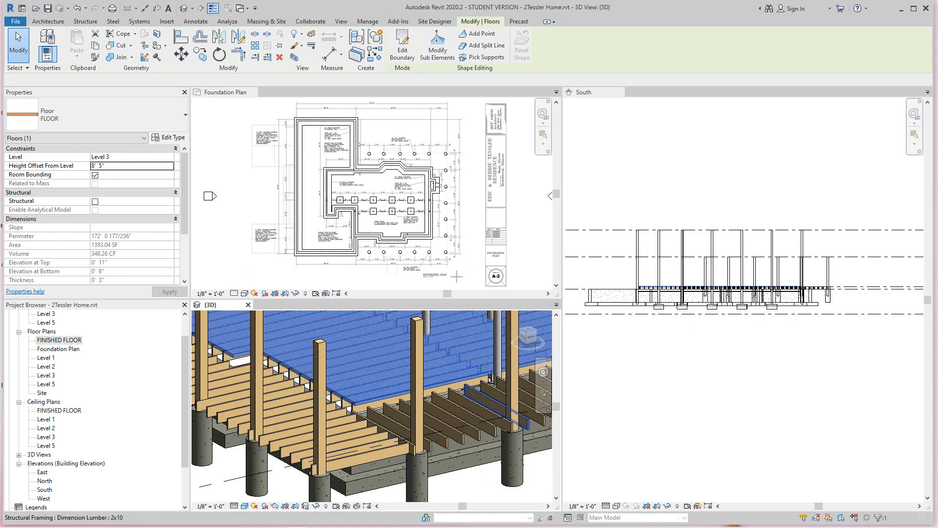
- Review the oak floor across the whole 3D model and examine its outline in the FINISHED FLOOR plan view
{"action": "left_click", "coordinate": [495, 406]}
{"action": "scroll", "coordinate": [489, 410], "scroll_direction": "down", "scroll_amount": 5}
{"action": "middle_click_drag", "start_coordinate": [446, 436], "coordinate": [295, 422]}
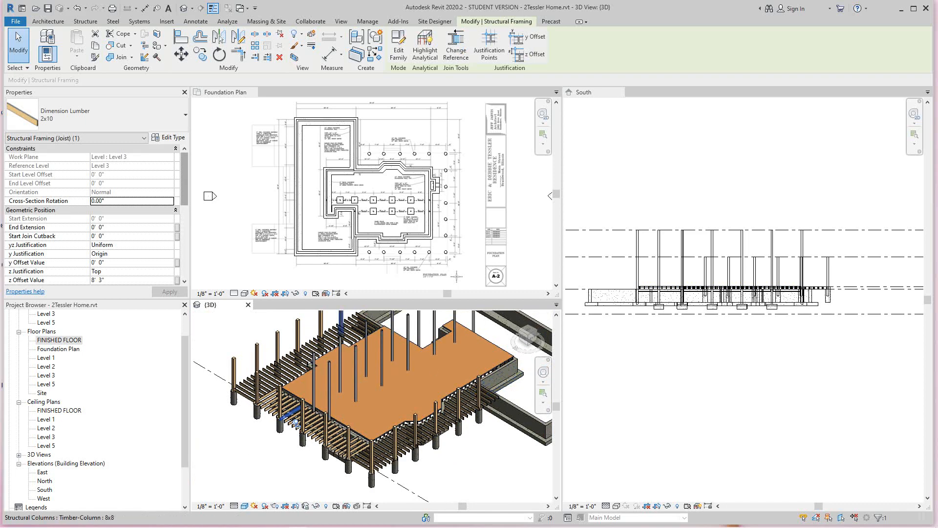
{"action": "double_click", "coordinate": [59, 340]}
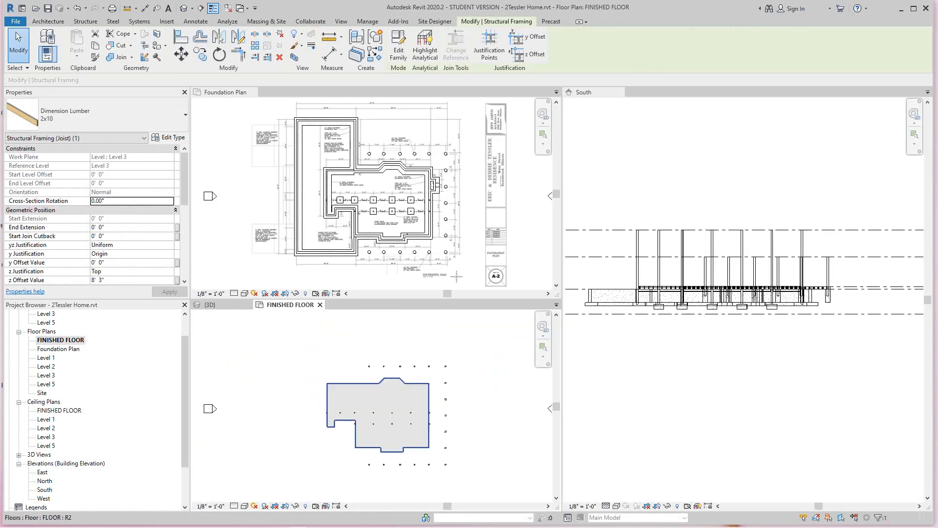
{"action": "middle_click_drag", "start_coordinate": [362, 411], "coordinate": [346, 434]}
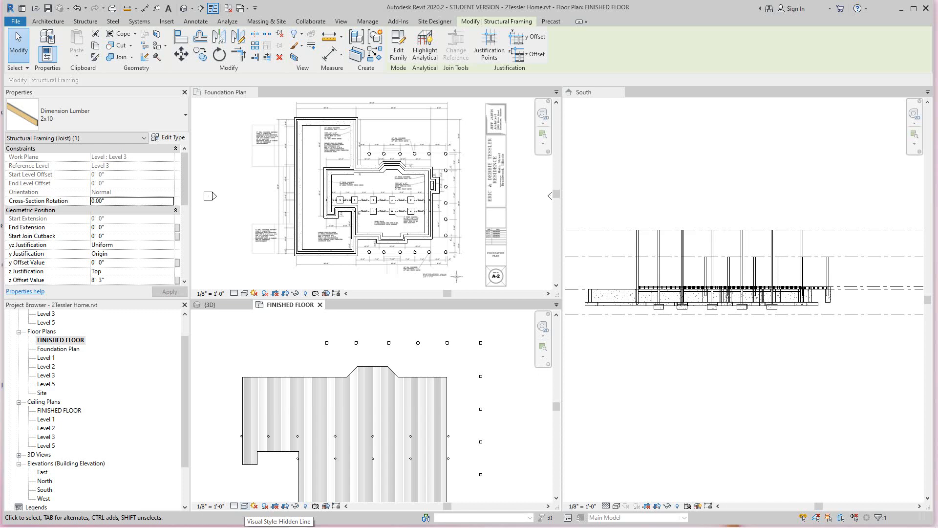
{"action": "scroll", "coordinate": [280, 418], "scroll_direction": "down", "scroll_amount": 2}
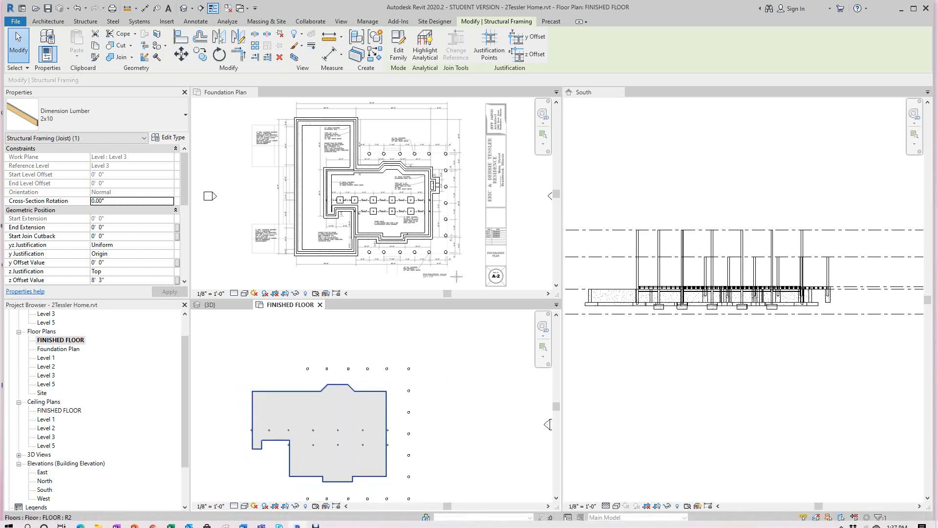
{"action": "middle_click_drag", "start_coordinate": [322, 430], "coordinate": [327, 405]}
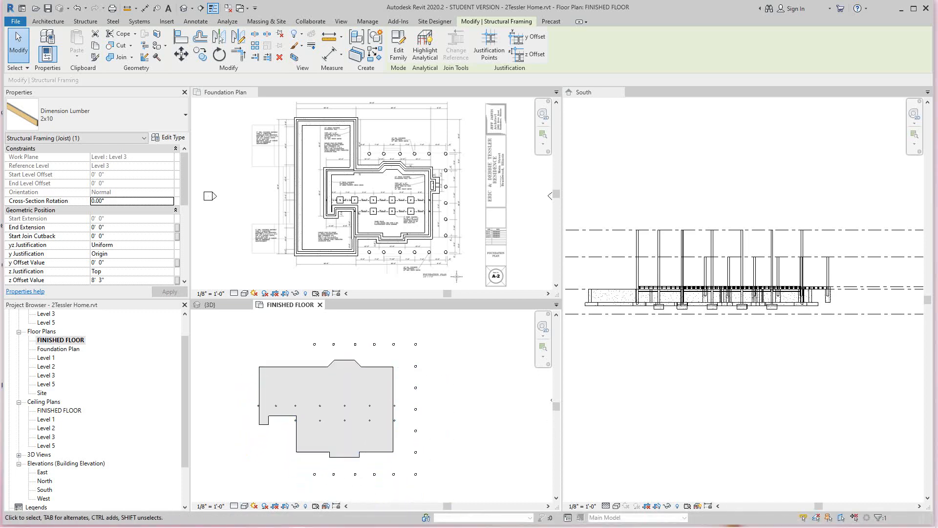
- Examine the foundation walls, column footings and deck piers around the crawl space on the Foundation Plan
{"action": "scroll", "coordinate": [470, 245], "scroll_direction": "up", "scroll_amount": 4}
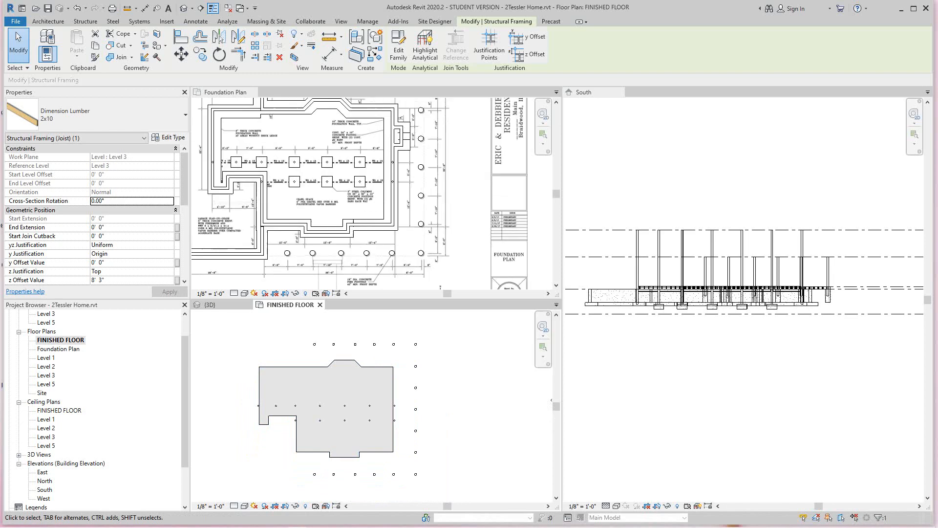
{"action": "scroll", "coordinate": [429, 210], "scroll_direction": "down", "scroll_amount": 1}
{"action": "middle_click_drag", "start_coordinate": [430, 210], "coordinate": [509, 214]}
{"action": "scroll", "coordinate": [462, 213], "scroll_direction": "up", "scroll_amount": 1}
{"action": "middle_click_drag", "start_coordinate": [384, 173], "coordinate": [379, 179]}
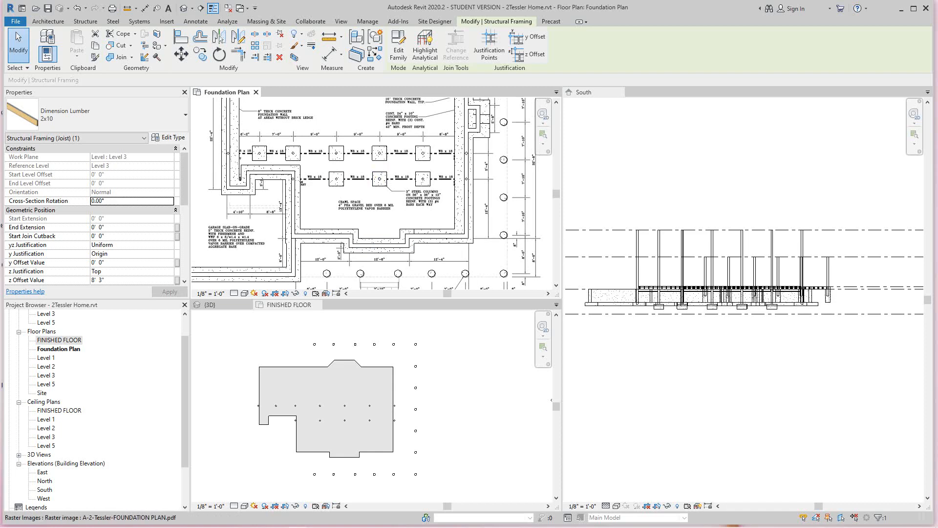
- Open the Level 1 floor plan and examine the oak floor outline and the deck joist systems around it
{"action": "double_click", "coordinate": [46, 357]}
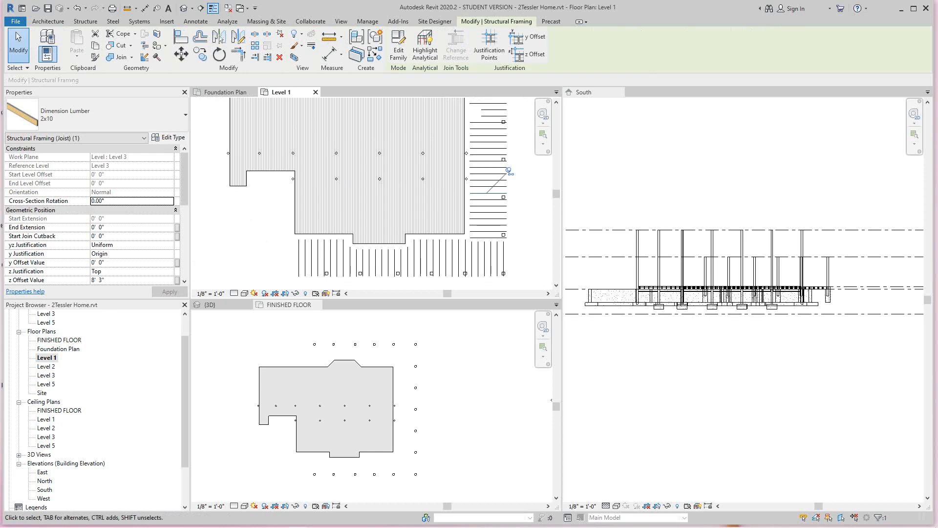
{"action": "scroll", "coordinate": [372, 191], "scroll_direction": "down", "scroll_amount": 3}
{"action": "middle_click_drag", "start_coordinate": [332, 185], "coordinate": [348, 209]}
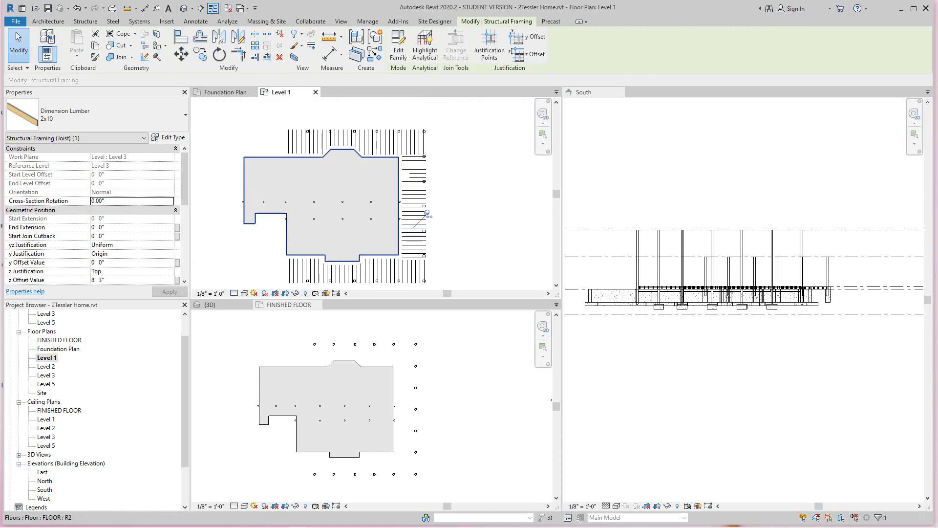
{"action": "scroll", "coordinate": [426, 213], "scroll_direction": "up", "scroll_amount": 2}
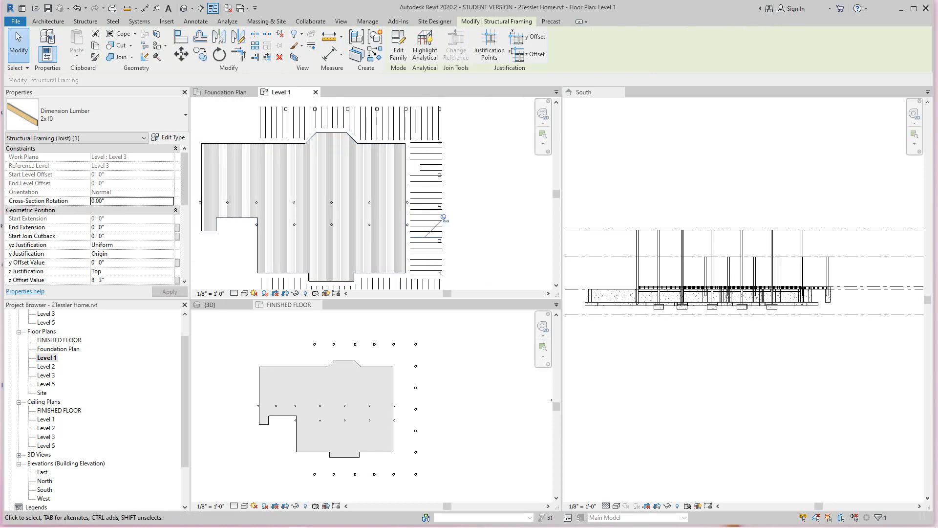
{"action": "middle_click_drag", "start_coordinate": [243, 242], "coordinate": [273, 234]}
{"action": "scroll", "coordinate": [248, 227], "scroll_direction": "down", "scroll_amount": 1}
{"action": "scroll", "coordinate": [259, 223], "scroll_direction": "down", "scroll_amount": 3}
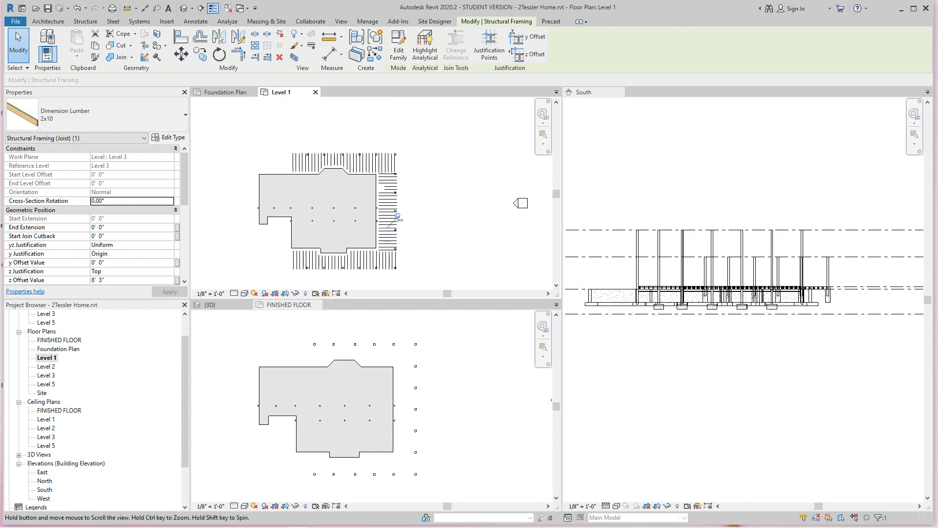
{"action": "middle_click_drag", "start_coordinate": [398, 217], "coordinate": [443, 202]}
{"action": "scroll", "coordinate": [438, 210], "scroll_direction": "up", "scroll_amount": 2}
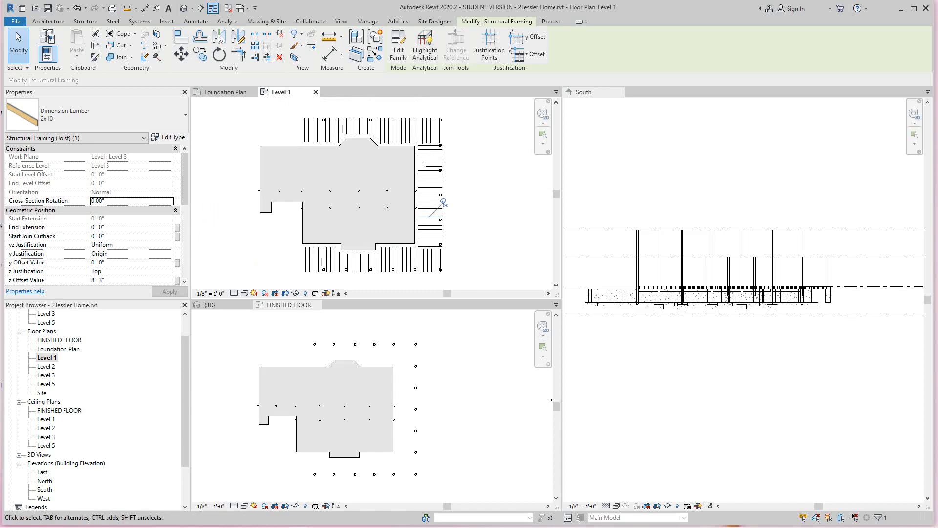
{"action": "key", "text": "Tab"}
{"action": "key", "text": "Tab"}
{"action": "key", "text": "Tab"}
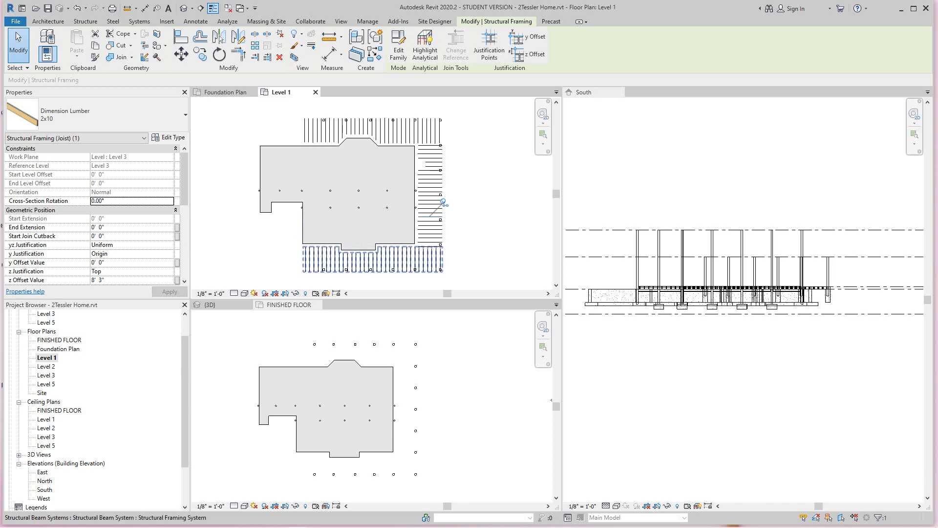
{"action": "scroll", "coordinate": [443, 202], "scroll_direction": "up", "scroll_amount": 3}
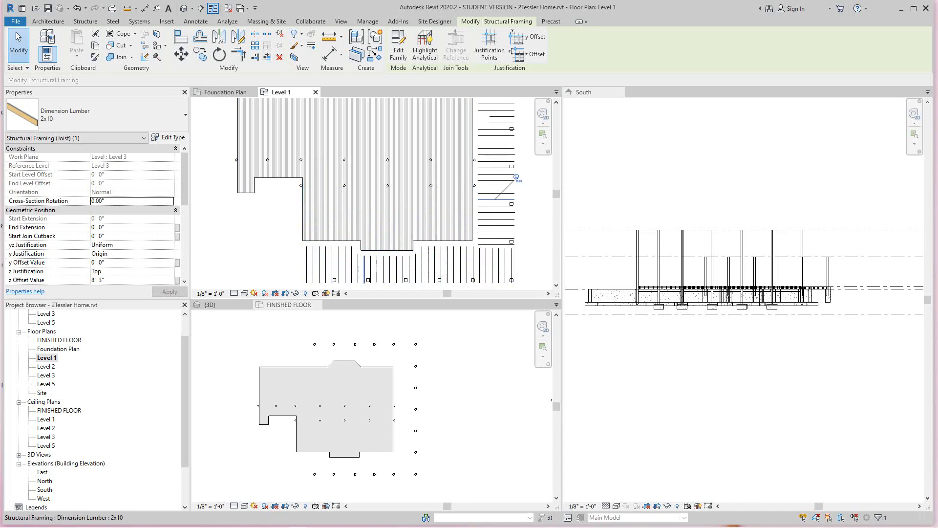
{"action": "scroll", "coordinate": [504, 188], "scroll_direction": "down", "scroll_amount": 1}
{"action": "scroll", "coordinate": [491, 196], "scroll_direction": "down", "scroll_amount": 1}
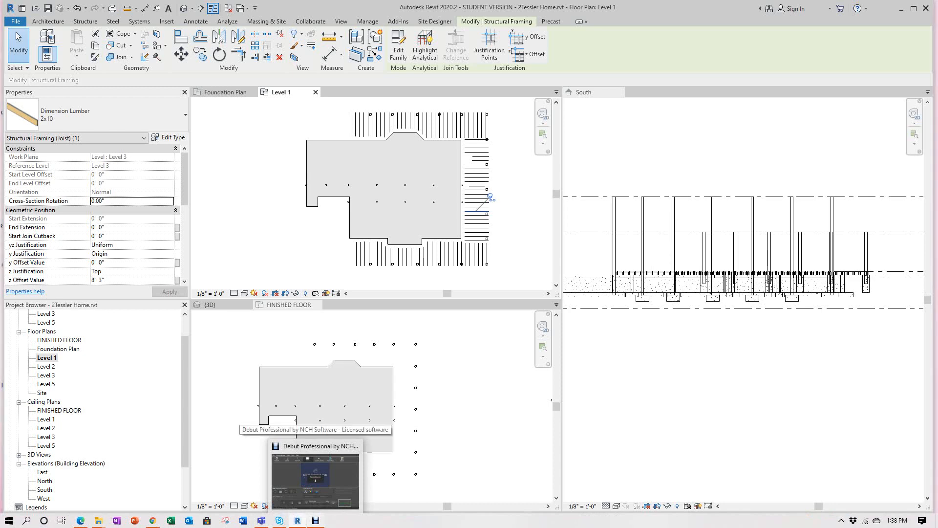
{"action": "left_click", "coordinate": [316, 469]}
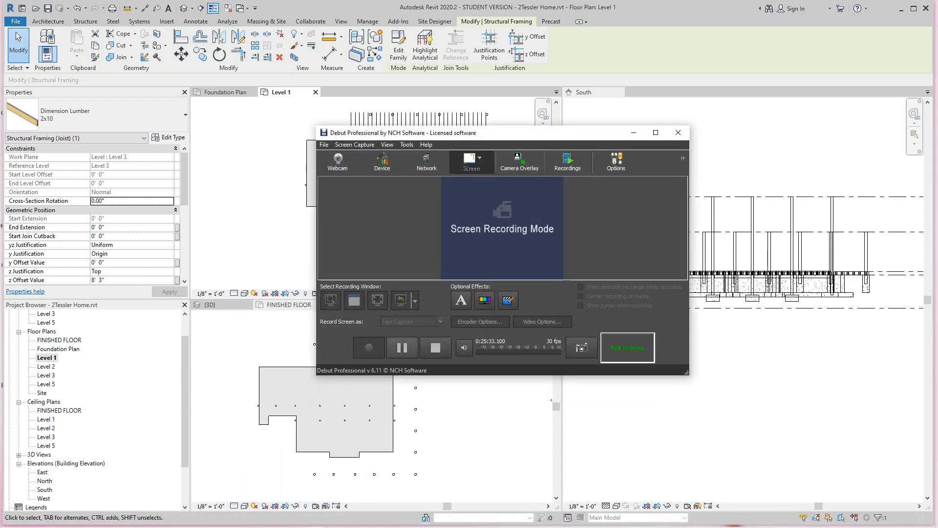